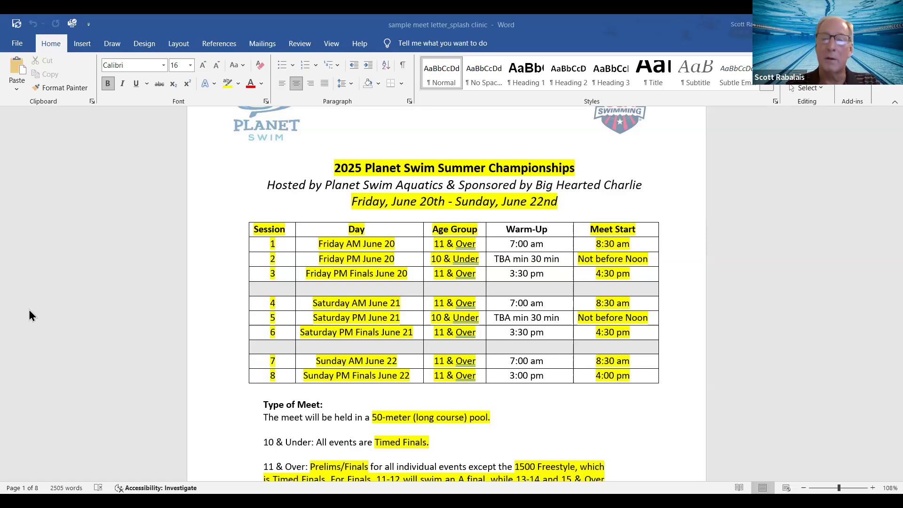
Step: Review the session schedule, meet type, relay format and location on page 1 of the sample meet letter
scroll(29, 310, "down", 2)
scroll(30, 310, "down", 3)
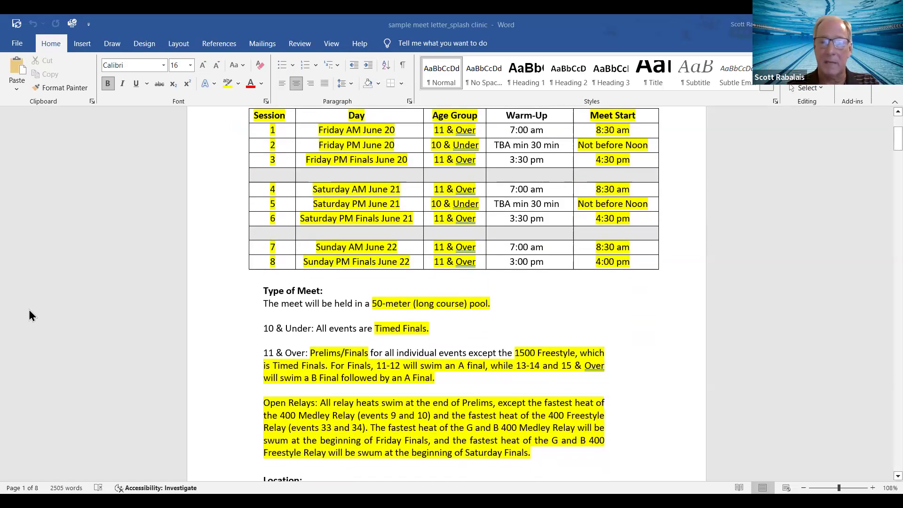
scroll(29, 315, "down", 1)
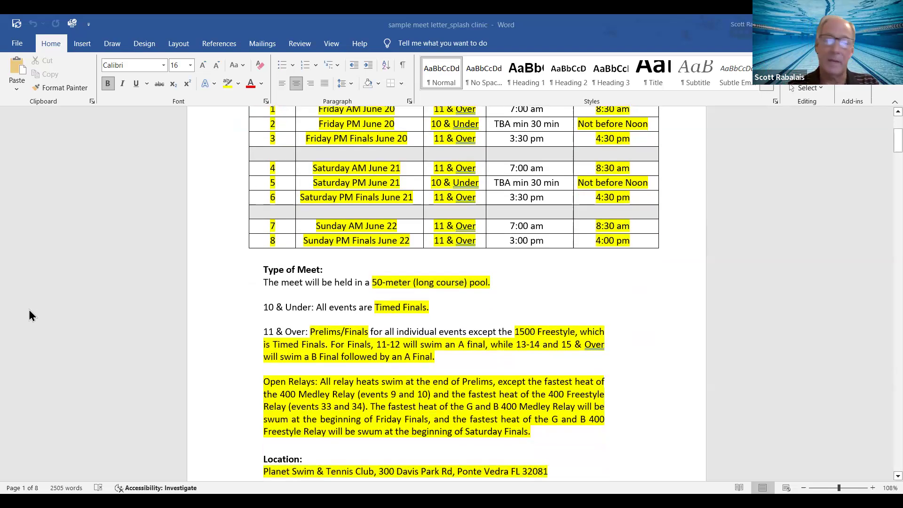
scroll(29, 313, "down", 4)
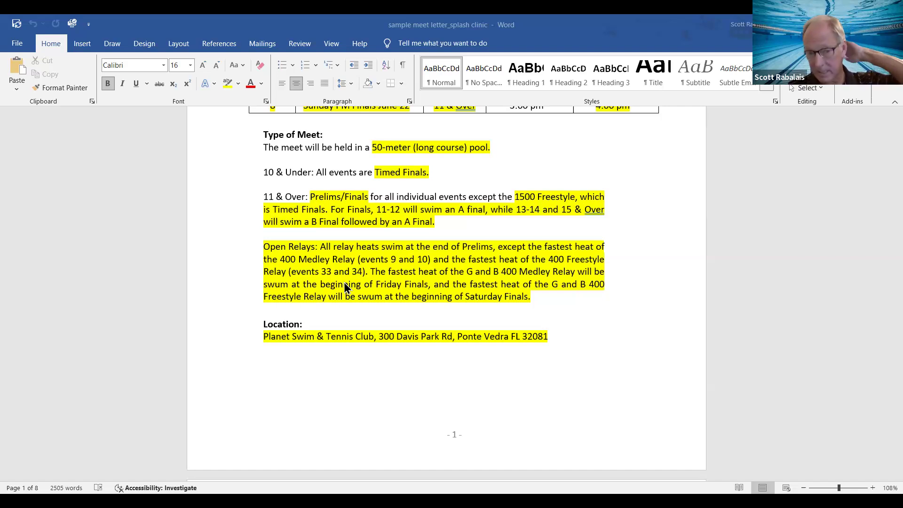
scroll(345, 287, "up", 5)
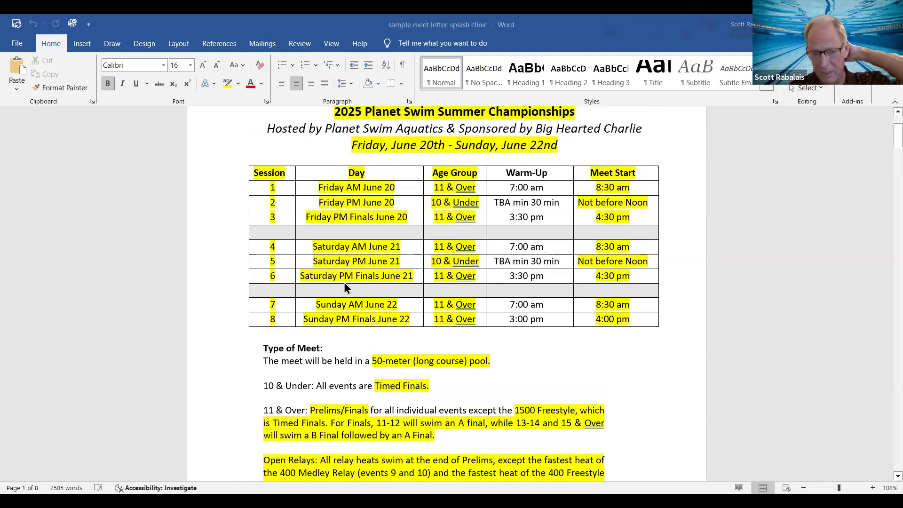
scroll(345, 287, "down", 4)
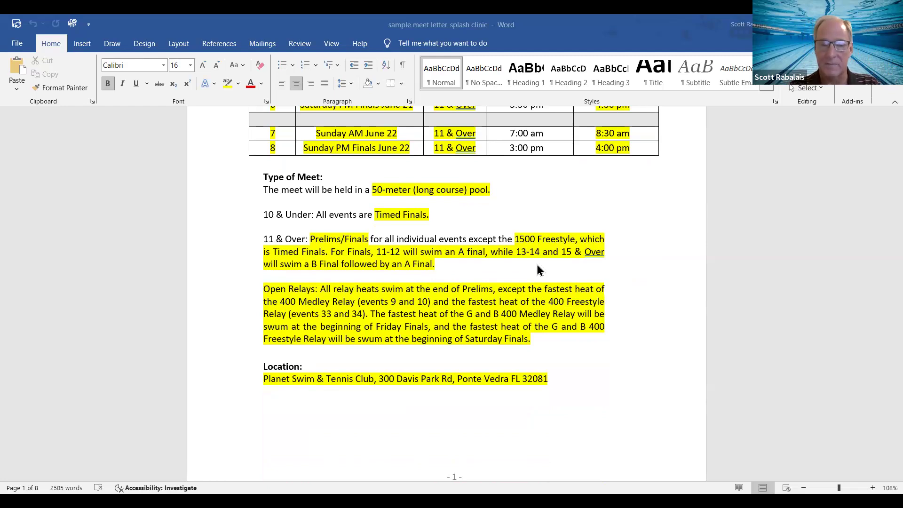
scroll(538, 266, "down", 2)
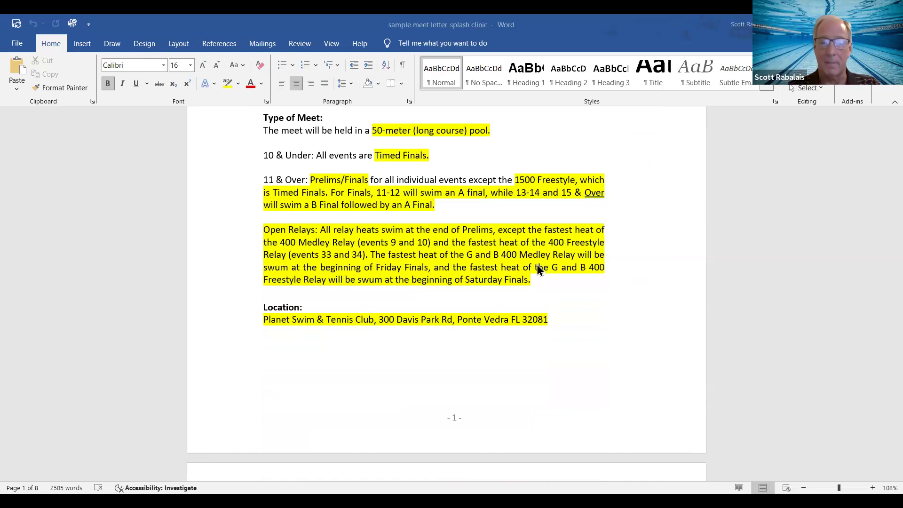
Step: Read through the sanction terms, pool specs, timing equipment and warm-up sections on page 2
scroll(538, 267, "down", 16)
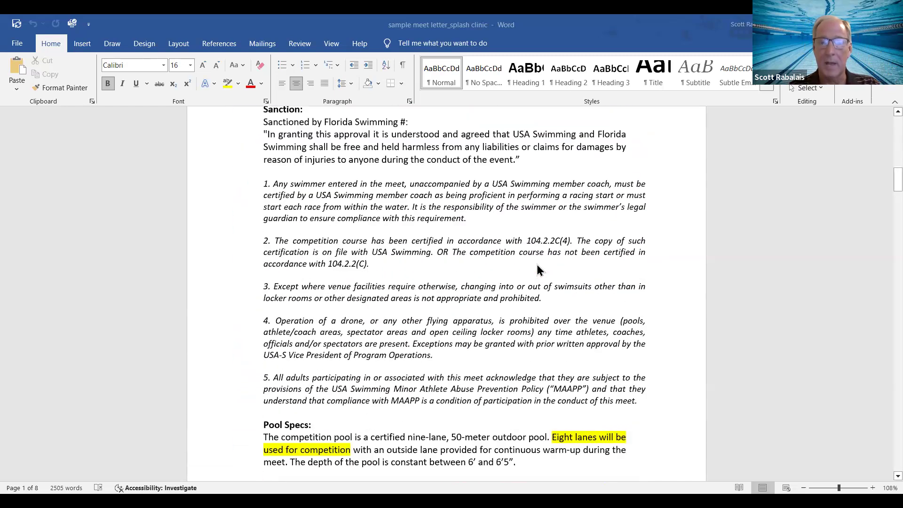
scroll(537, 269, "down", 1)
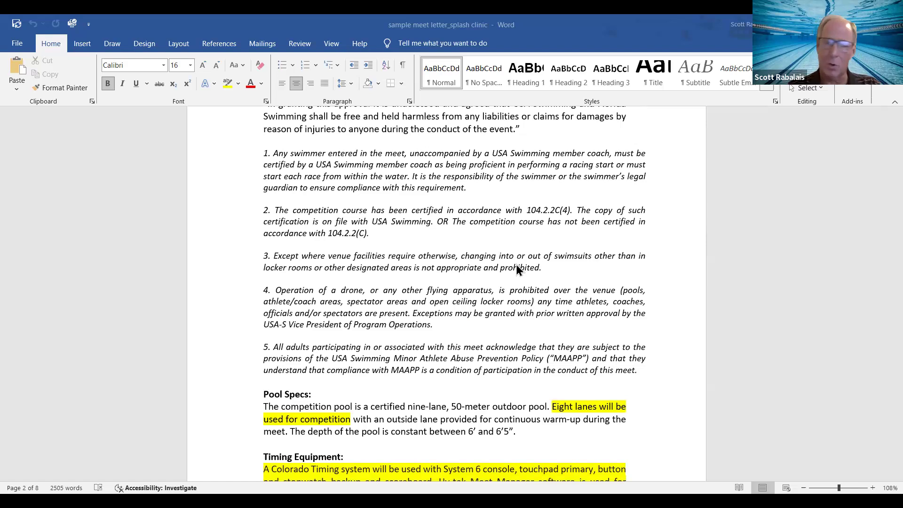
scroll(516, 269, "down", 3)
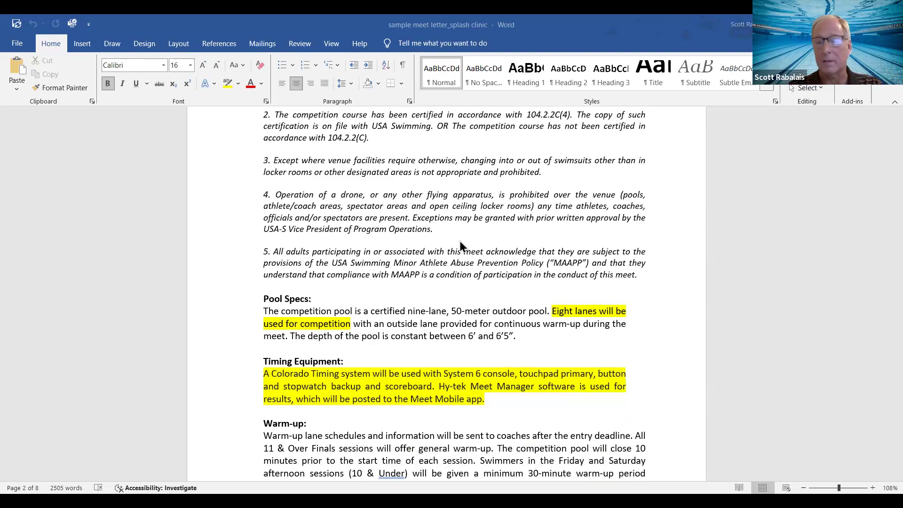
scroll(459, 240, "down", 4)
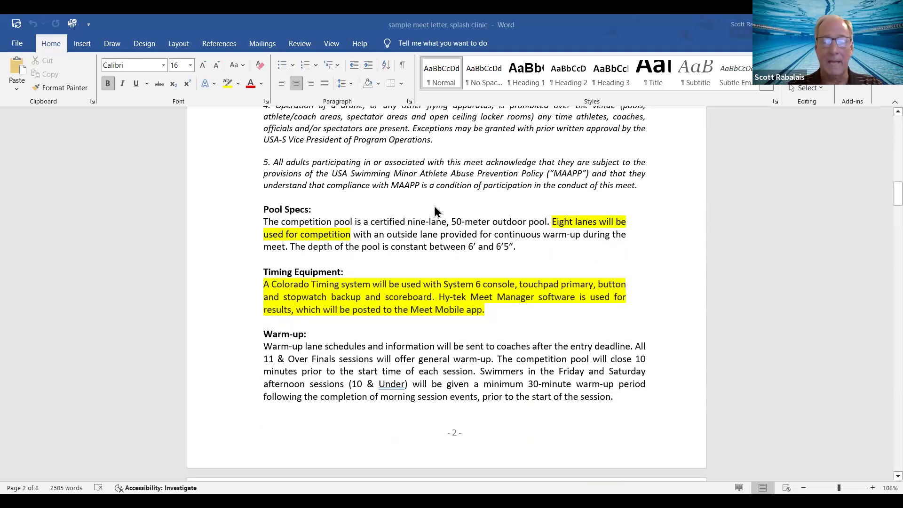
scroll(434, 207, "down", 3)
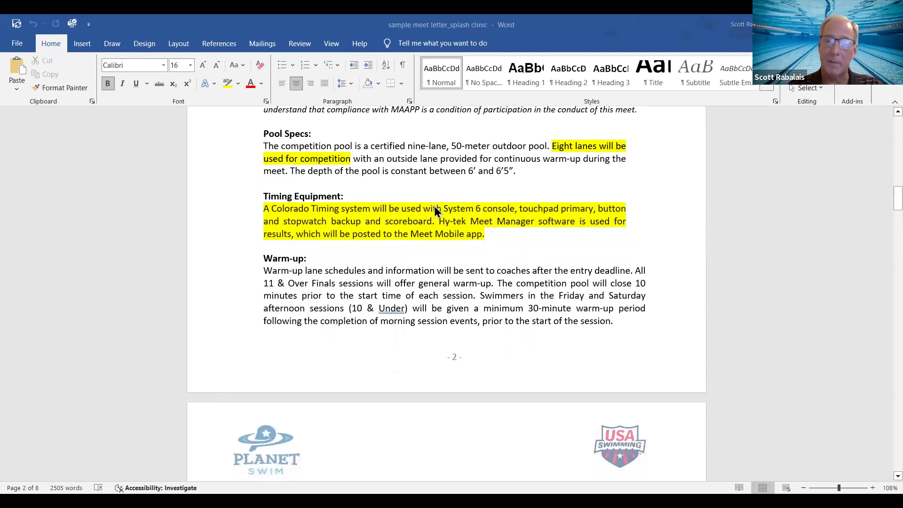
Step: Examine the eligibility, seeding, positive check-in, timers and counters, and finals protocol sections on page 3
scroll(435, 208, "down", 7)
scroll(435, 212, "down", 10)
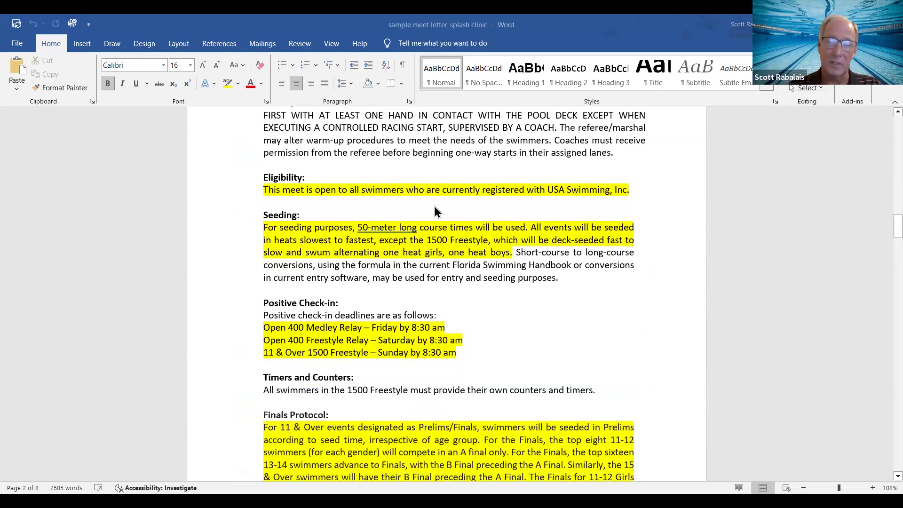
scroll(435, 212, "down", 1)
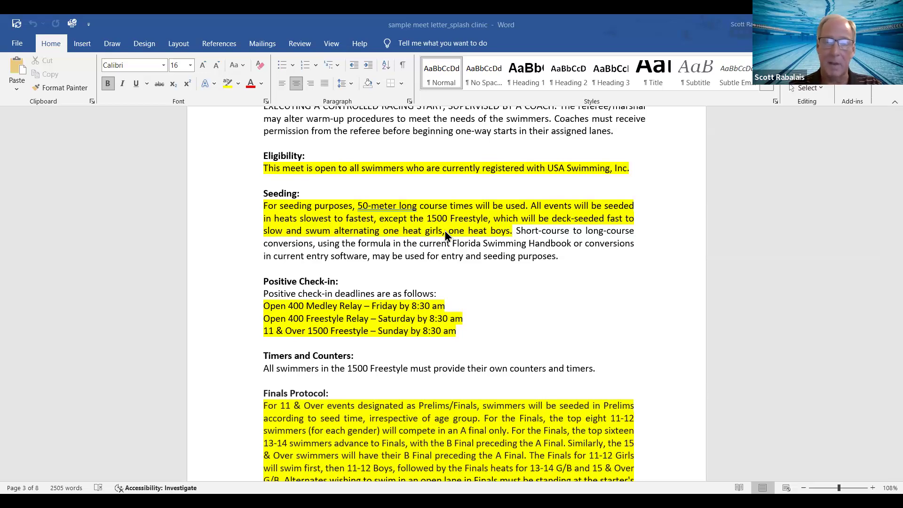
scroll(445, 230, "down", 5)
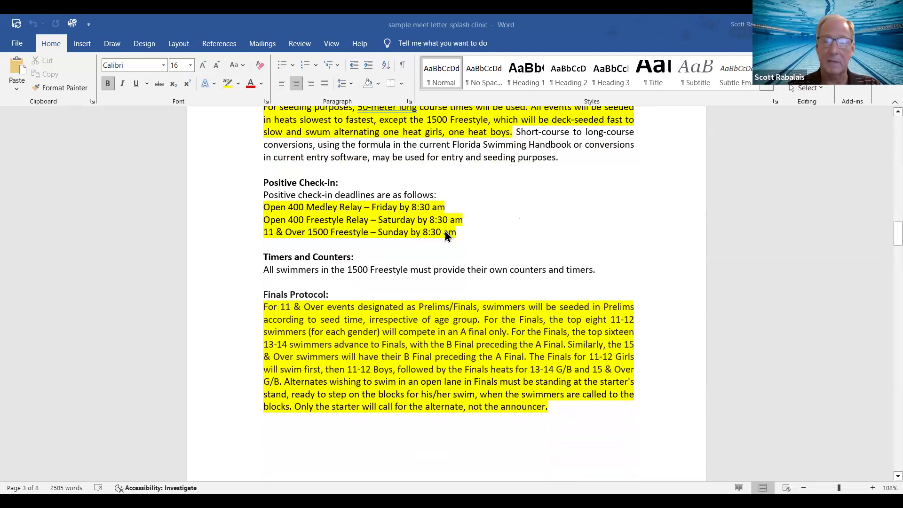
scroll(444, 231, "down", 5)
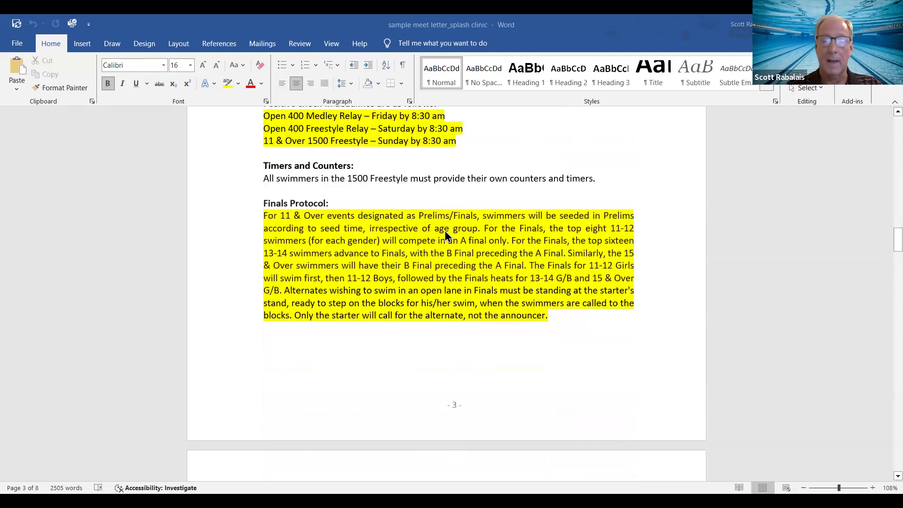
scroll(444, 231, "down", 1)
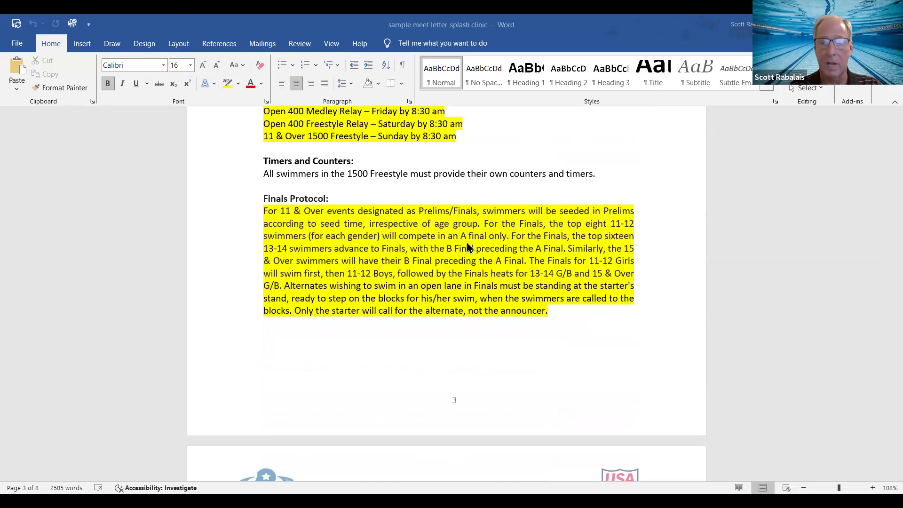
Step: Review the scratch rules, entry limit, deck entry conditions, entry fees and entry deadline on page 4
scroll(467, 242, "down", 8)
scroll(466, 241, "down", 3)
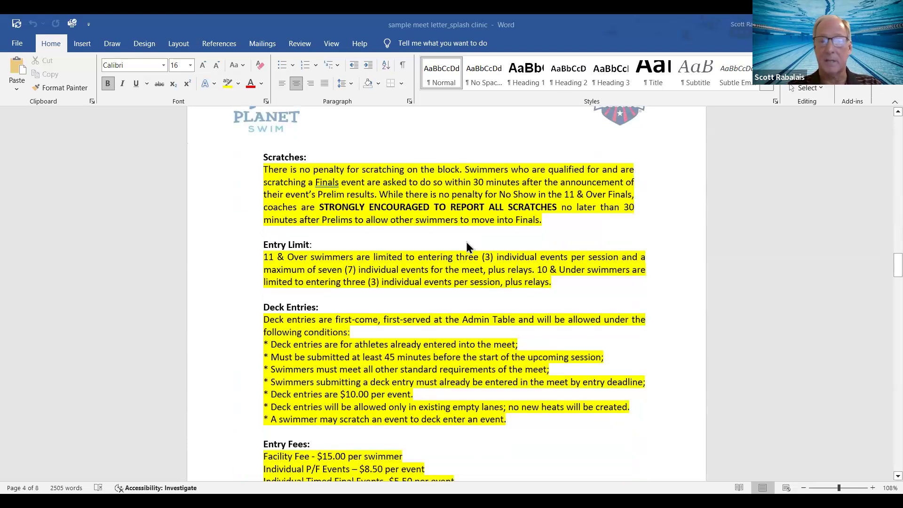
scroll(466, 242, "down", 1)
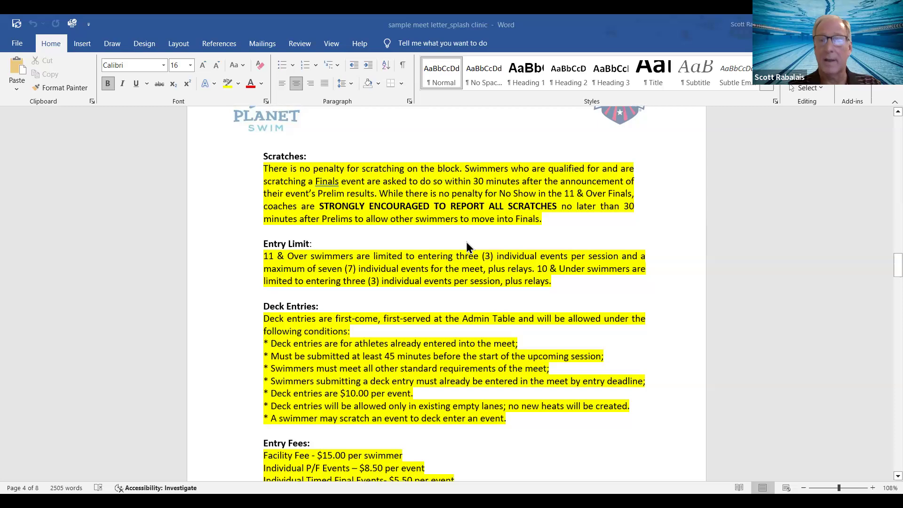
scroll(466, 241, "down", 2)
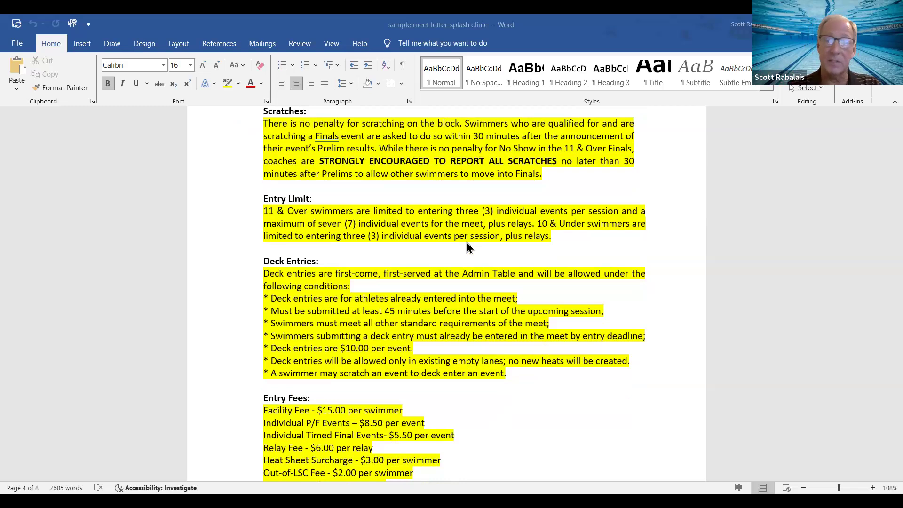
scroll(463, 226, "down", 1)
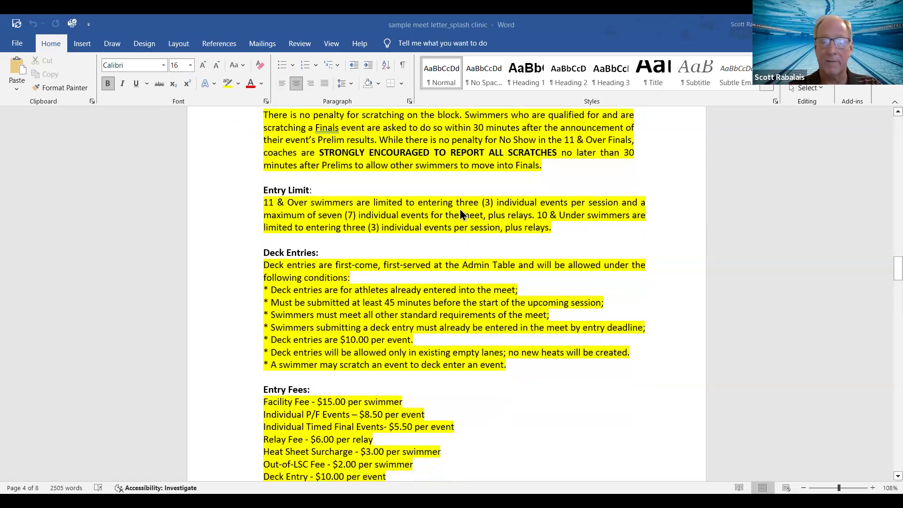
scroll(460, 210, "down", 5)
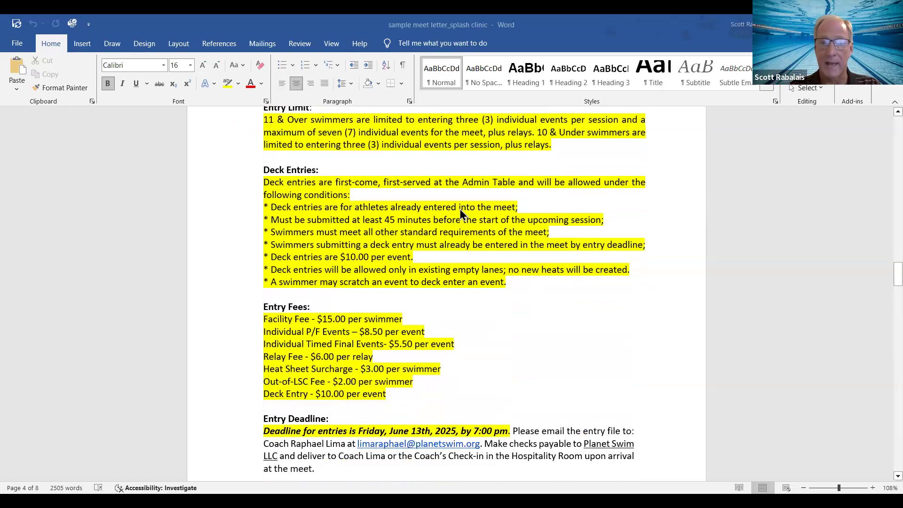
scroll(460, 214, "down", 1)
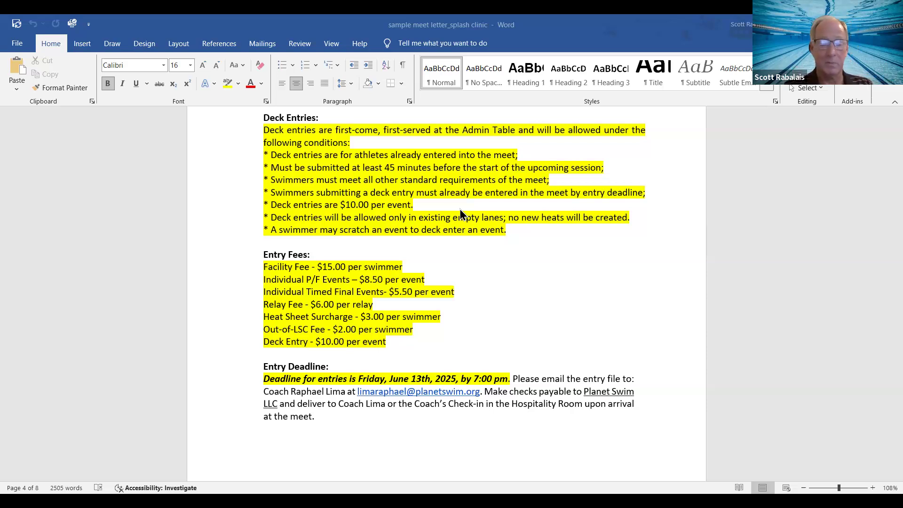
scroll(460, 213, "down", 3)
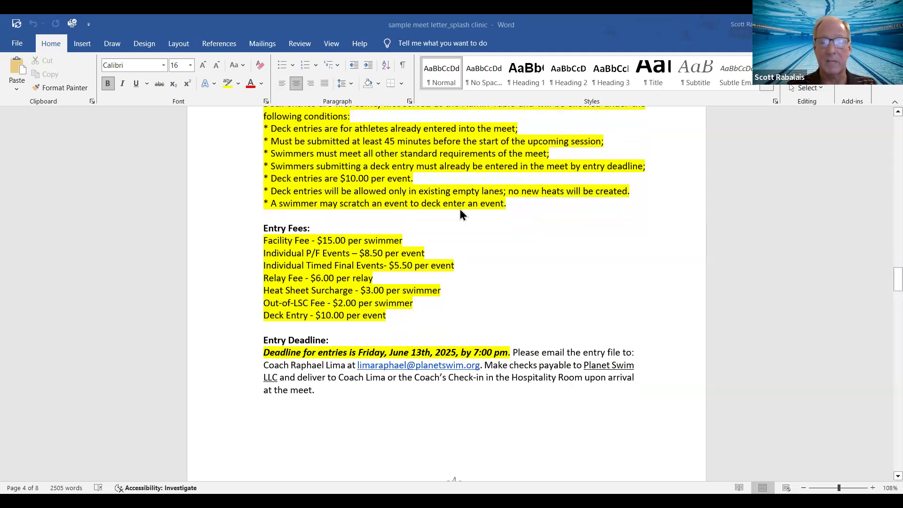
scroll(460, 215, "down", 1)
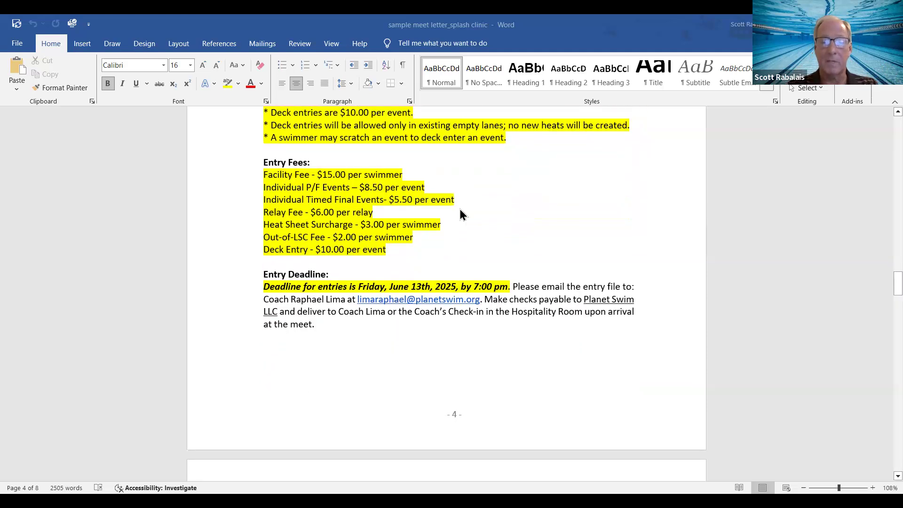
scroll(460, 215, "down", 2)
scroll(460, 214, "down", 1)
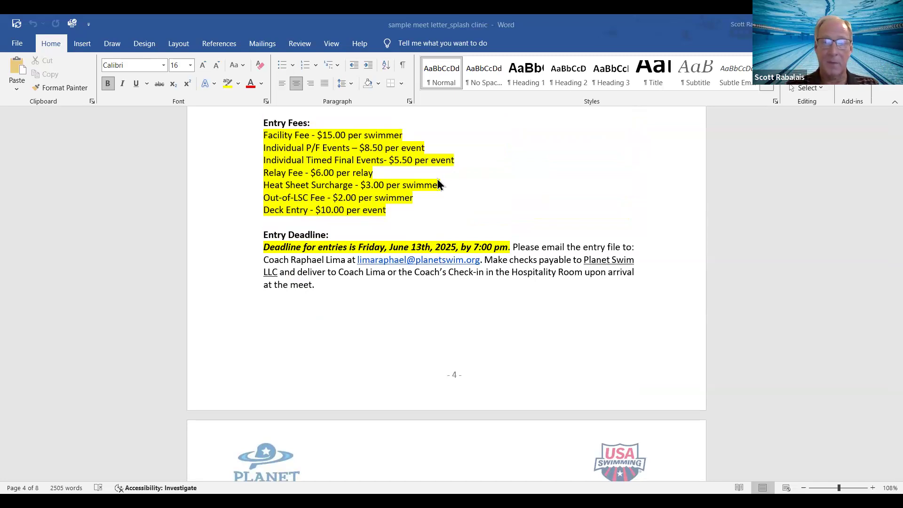
scroll(470, 175, "down", 3)
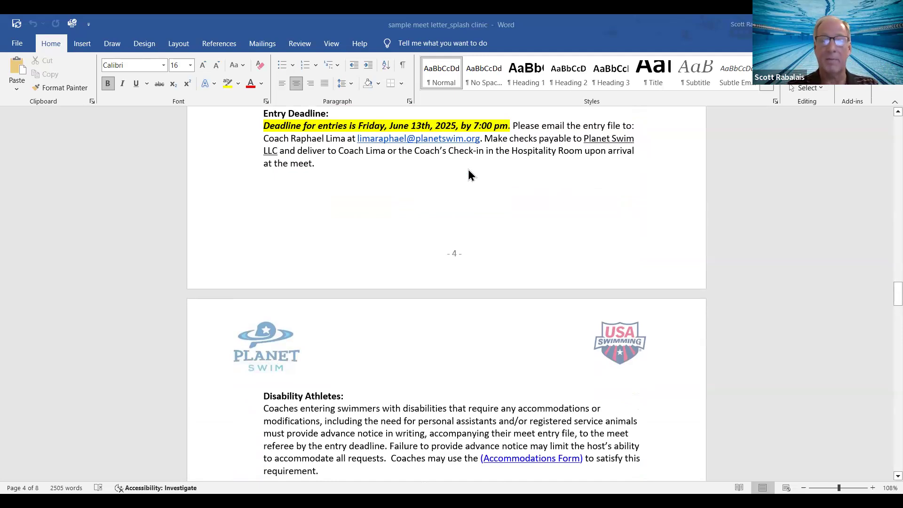
Step: Look over the disability athletes, meet size limitations, contact details, rules, officials and awards sections on page 5
scroll(469, 208, "down", 1)
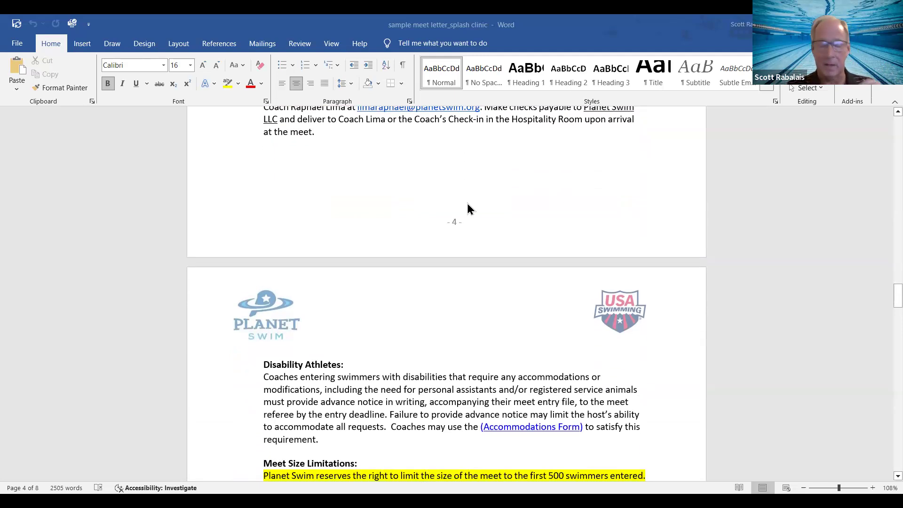
scroll(468, 207, "down", 4)
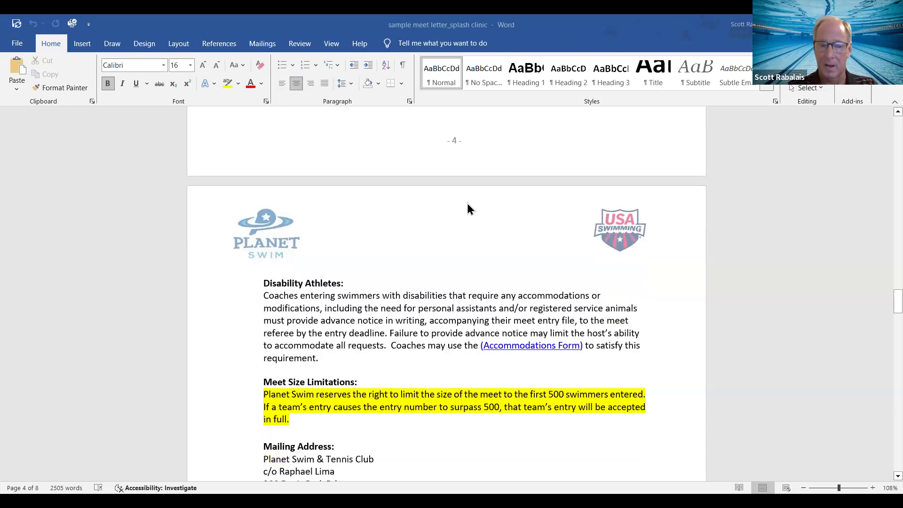
scroll(467, 203, "down", 2)
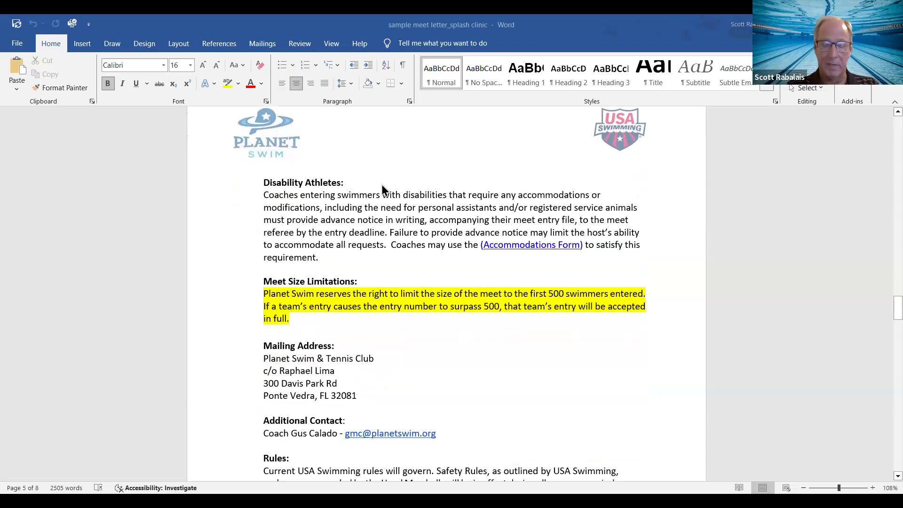
scroll(382, 189, "down", 3)
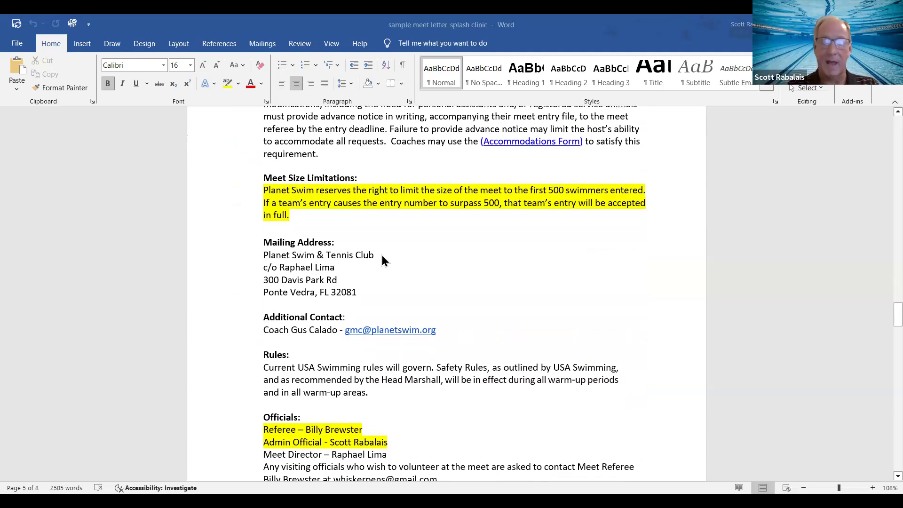
scroll(382, 262, "down", 1)
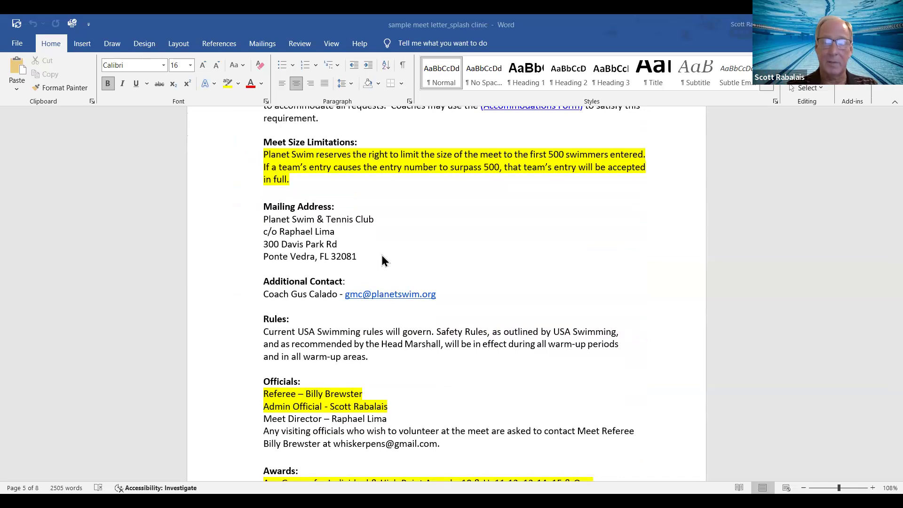
scroll(381, 256, "down", 3)
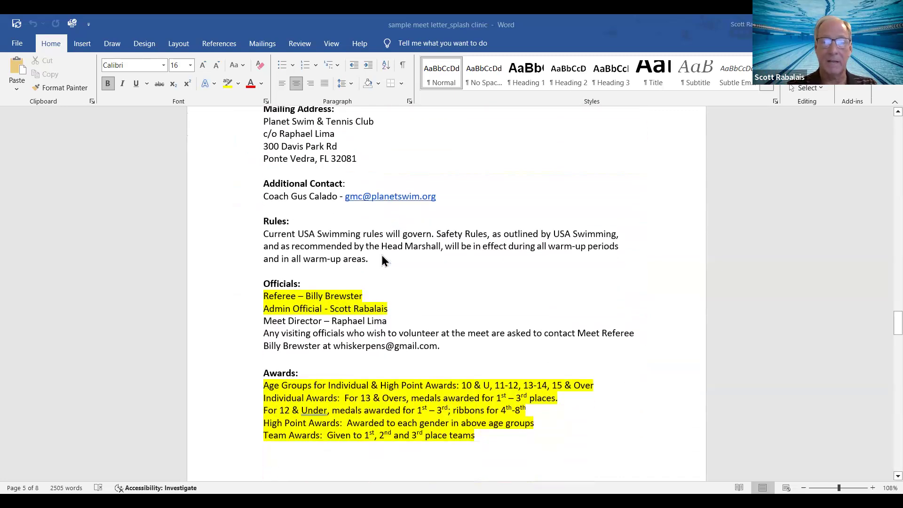
scroll(382, 257, "down", 1)
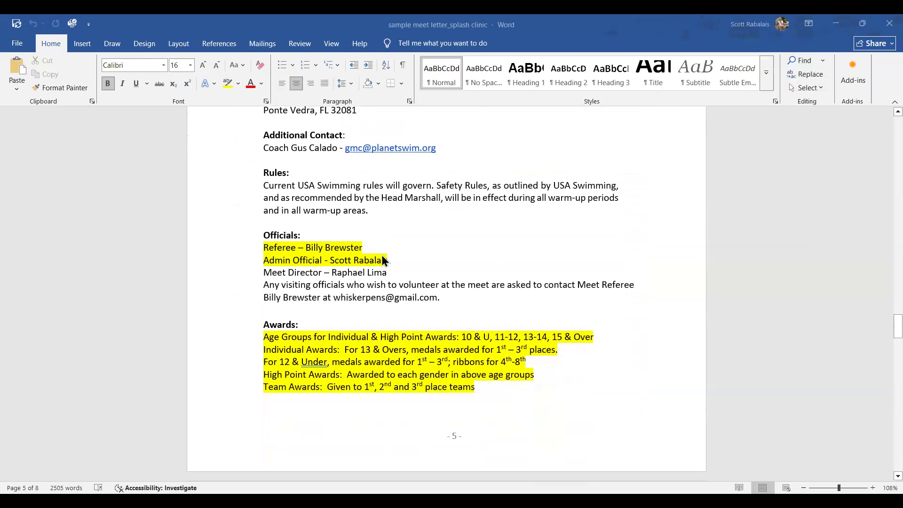
scroll(382, 259, "down", 3)
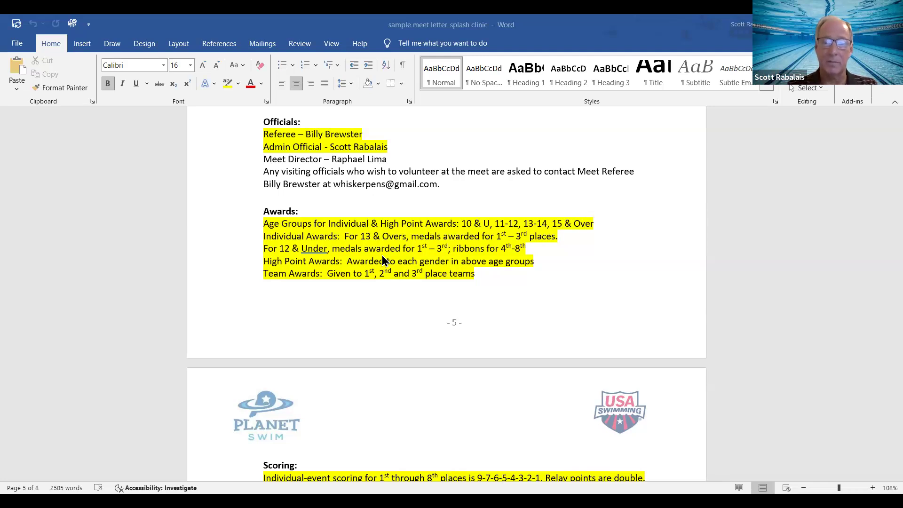
scroll(382, 256, "down", 1)
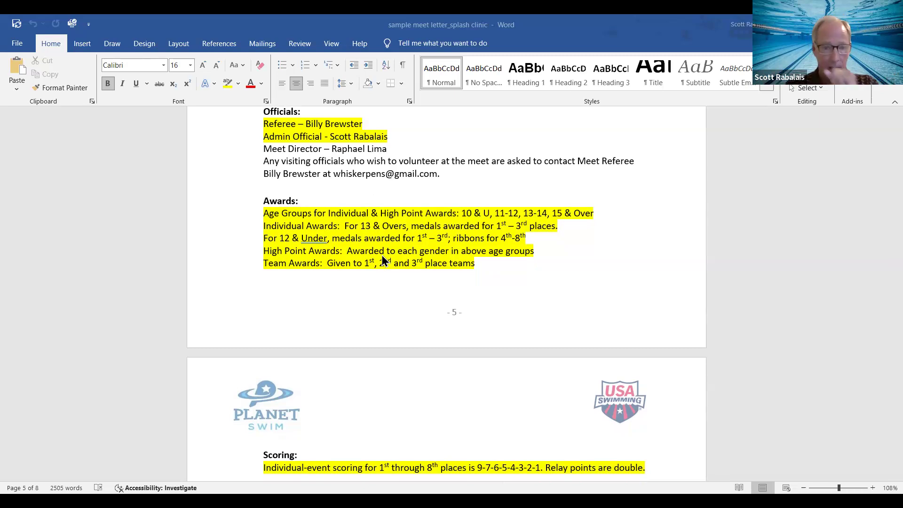
Step: Read through the scoring, identification, coach supervision, meet committee, medical, Safe Sport and camera zone sections on page 6
scroll(382, 255, "down", 7)
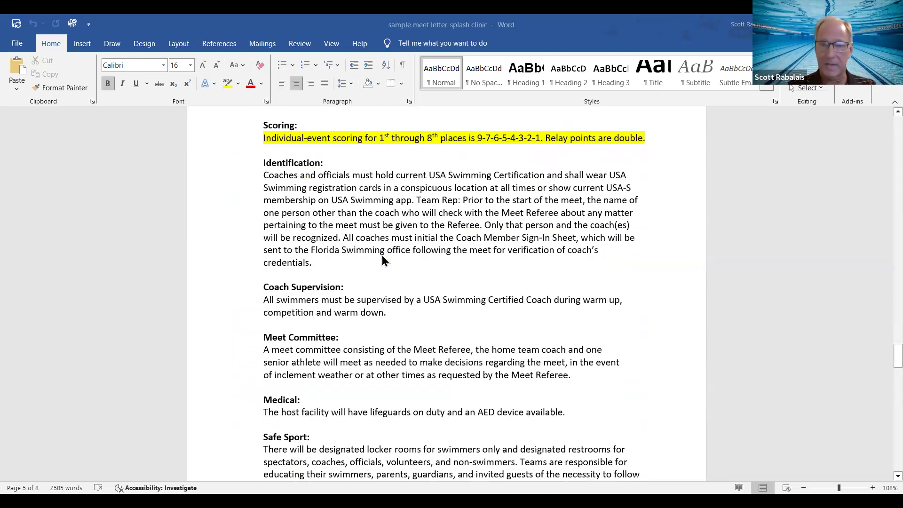
scroll(382, 257, "down", 1)
scroll(383, 262, "down", 5)
scroll(382, 259, "down", 3)
scroll(382, 259, "up", 3)
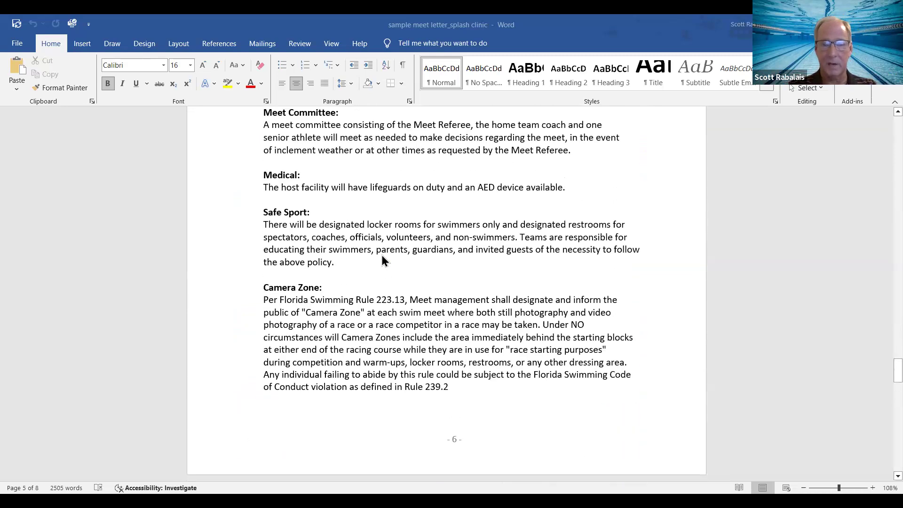
scroll(384, 261, "down", 1)
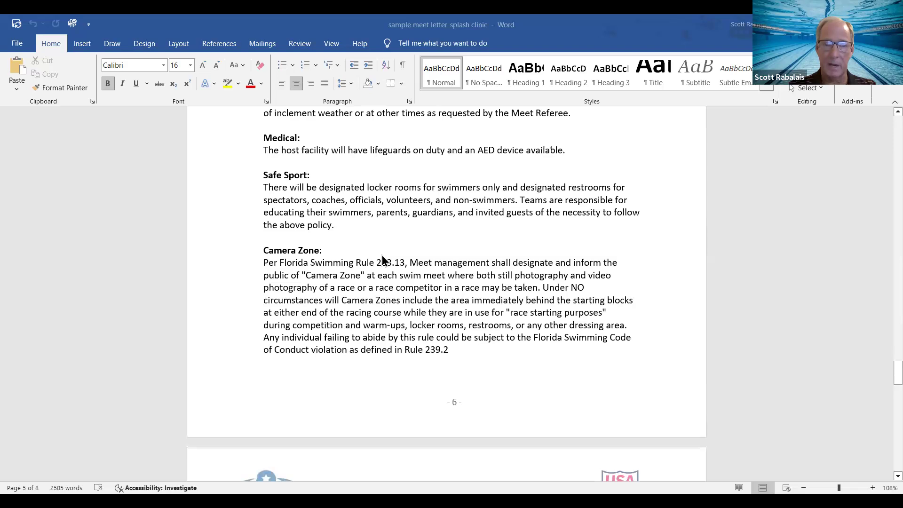
Step: Review the starting procedures and the Friday prelims, finals and timed finals event schedule on page 7
scroll(382, 257, "down", 9)
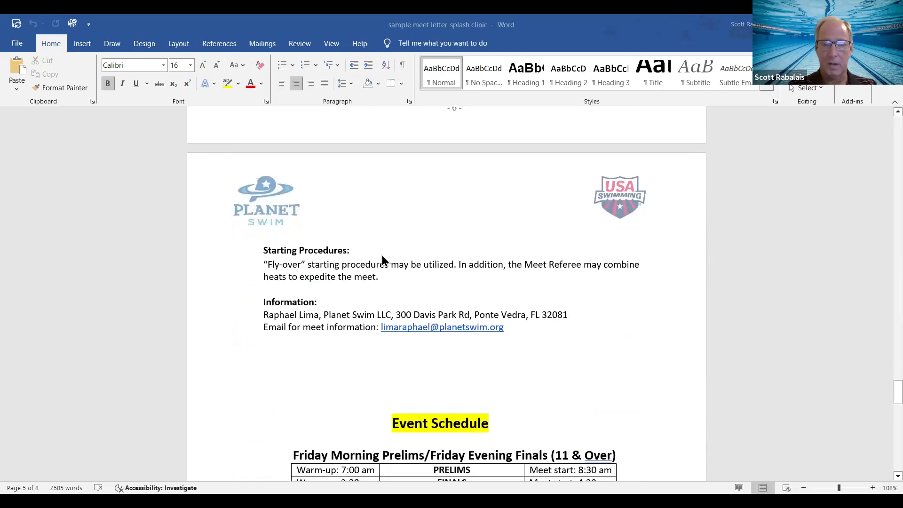
scroll(382, 256, "down", 7)
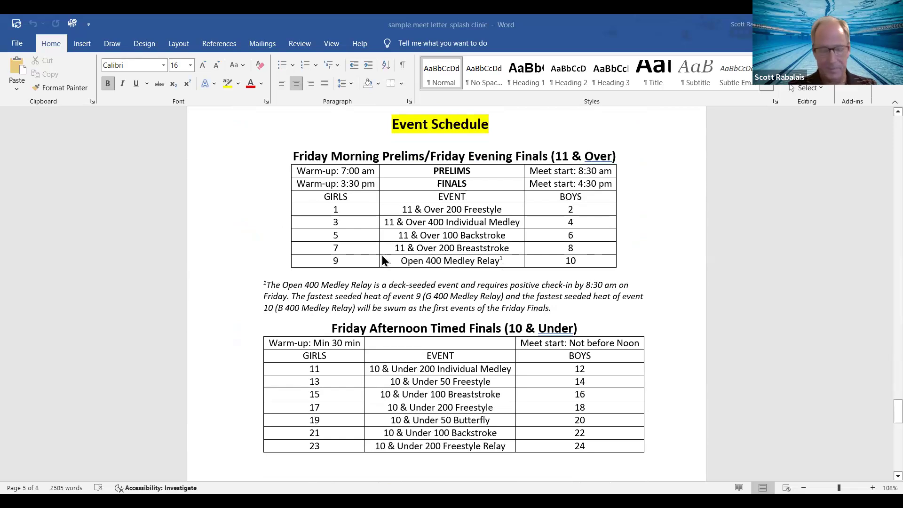
scroll(382, 261, "down", 1)
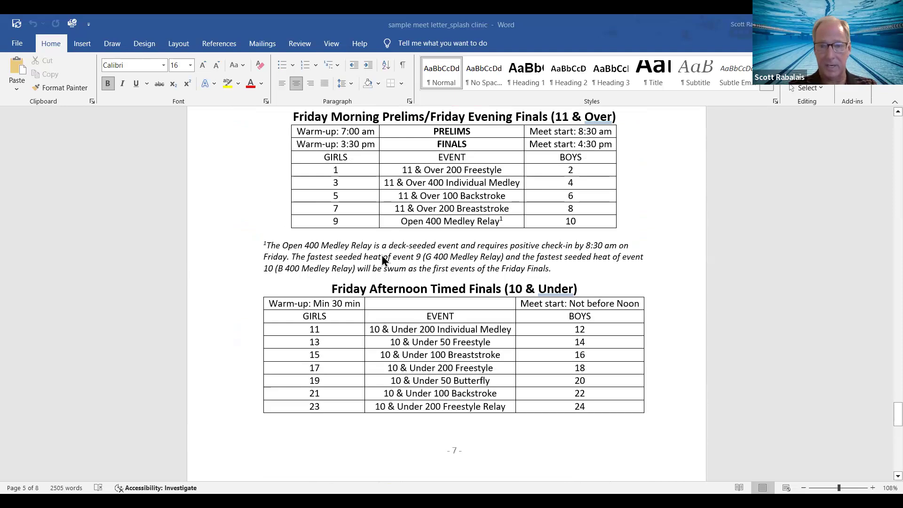
scroll(382, 255, "down", 1)
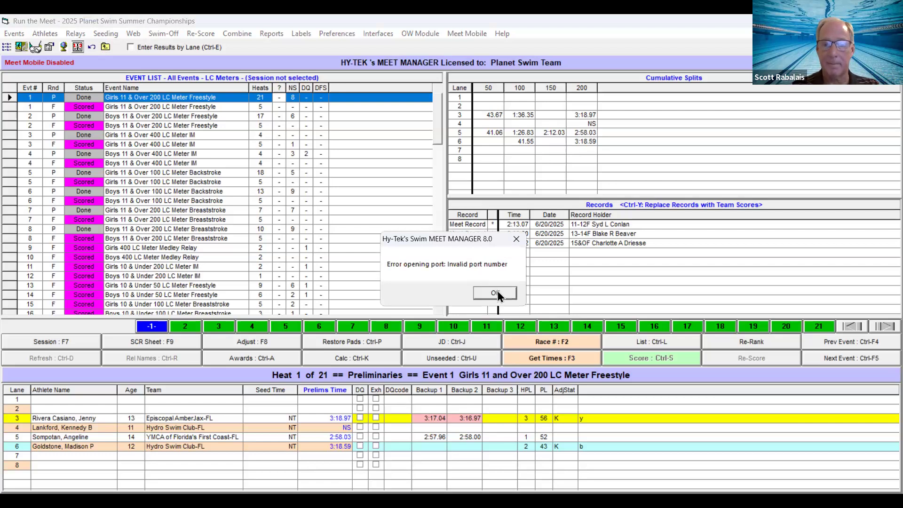
Step: Dismiss the port error in Meet Manager and close the Run the Meet window
left_click(498, 292)
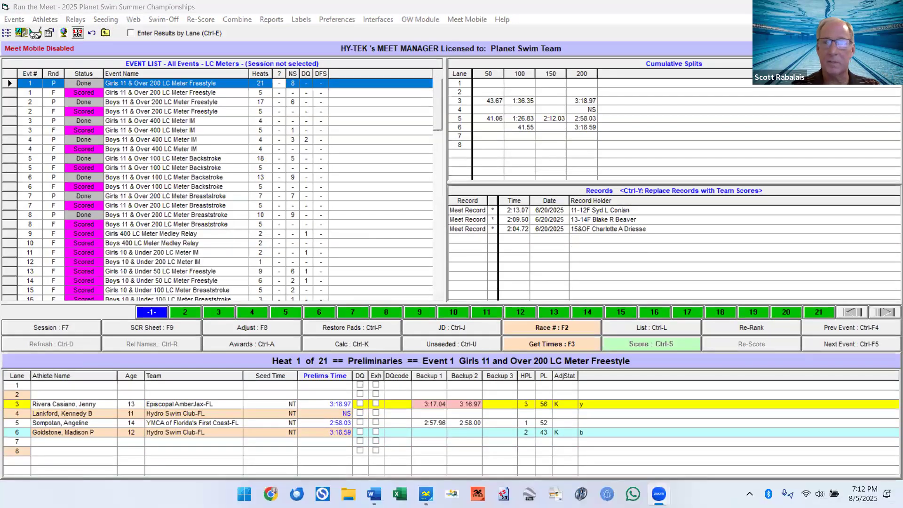
left_click(892, 7)
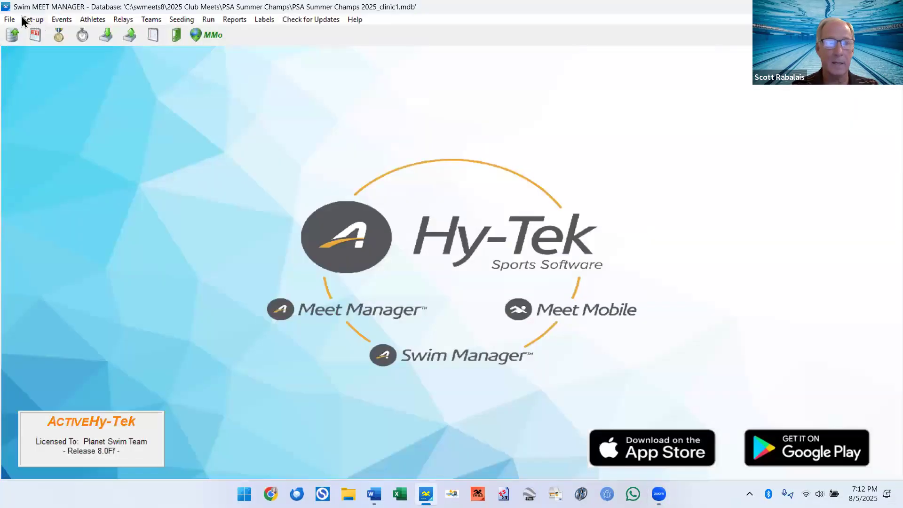
Step: Inspect the full file name of the current database in the open or create database dialog, and leave without opening a file
left_click(15, 20)
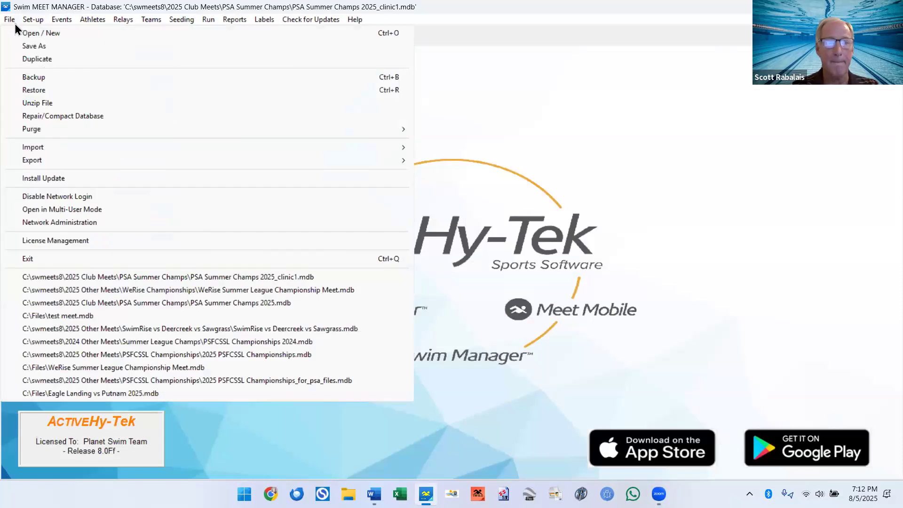
left_click(23, 34)
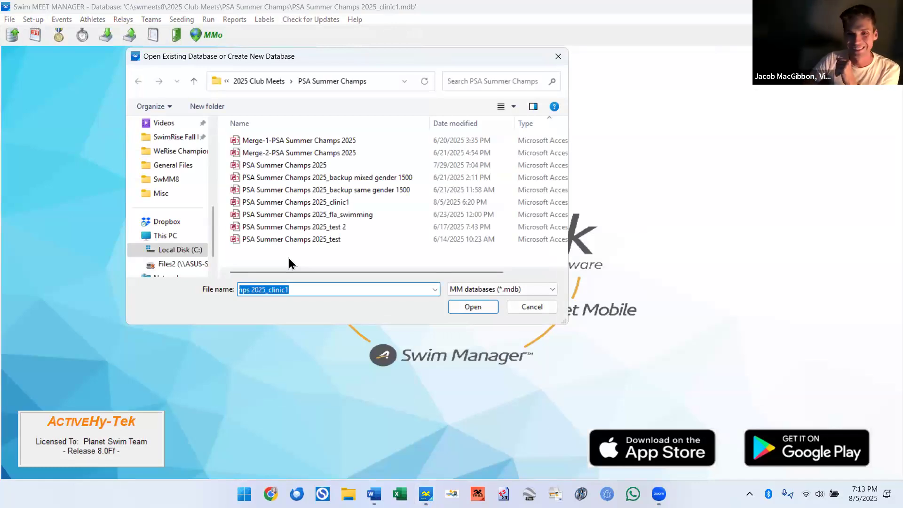
left_click(308, 292)
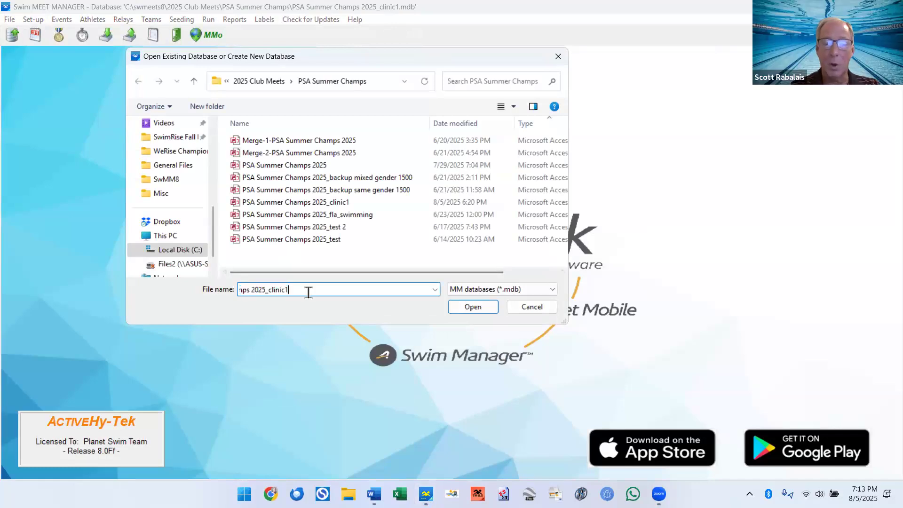
key("Left")
key("Left")
key("Left")
key("Left")
key("Left")
key("Left")
key("Left")
key("Left")
key("Left")
key("Left")
key("Left")
key("Left")
key("Left")
key("Left")
key("Left")
key("Left")
key("Left")
key("Left")
key("Left")
key("Left")
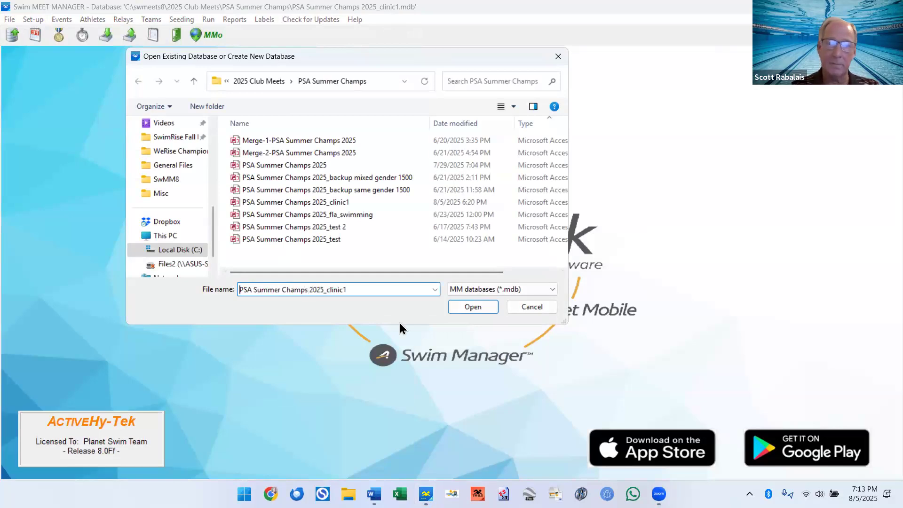
left_click(532, 307)
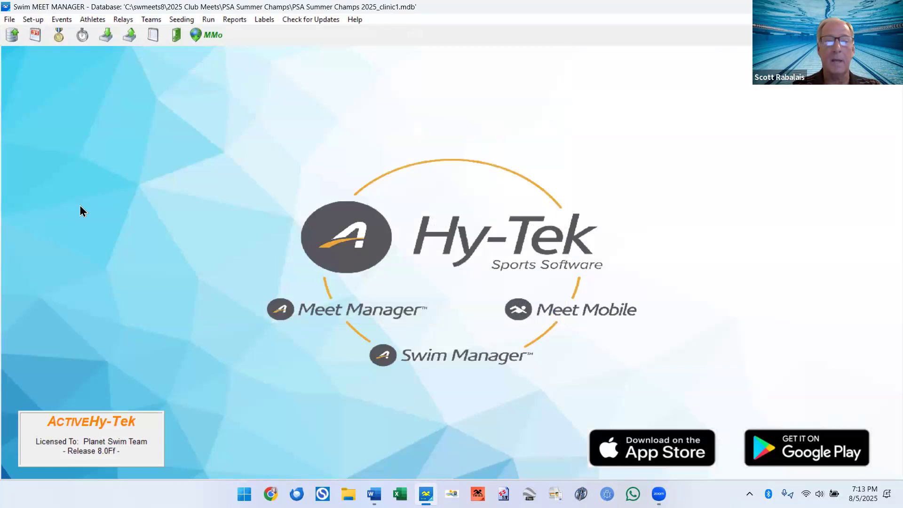
Step: Look at how the current database can be saved under another name, and leave without saving a copy
left_click(10, 20)
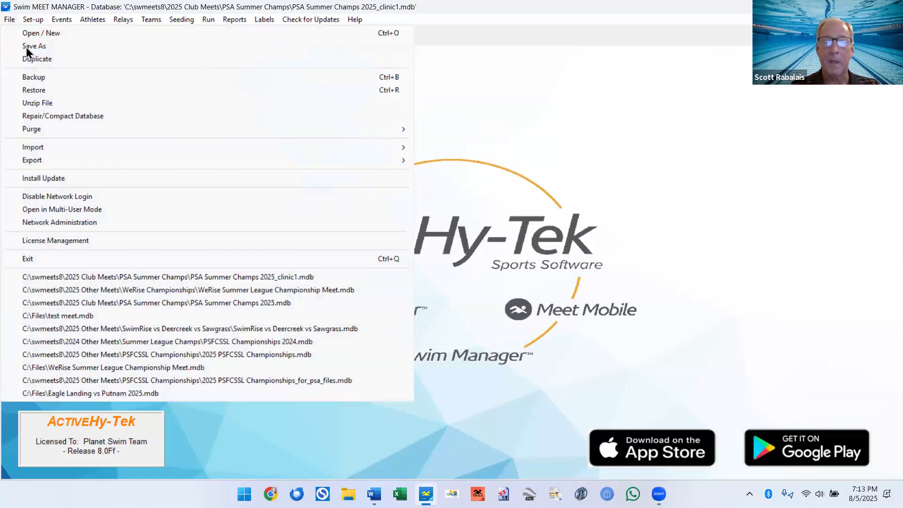
left_click(26, 46)
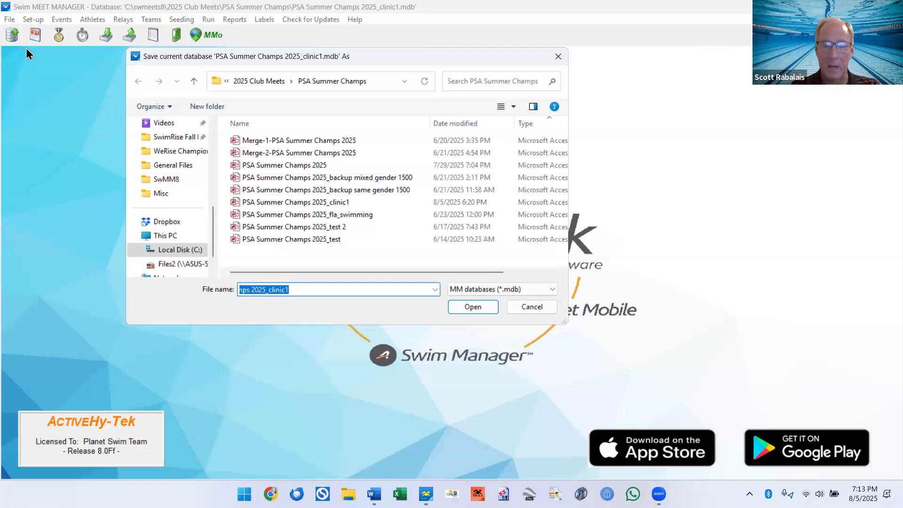
key("Home")
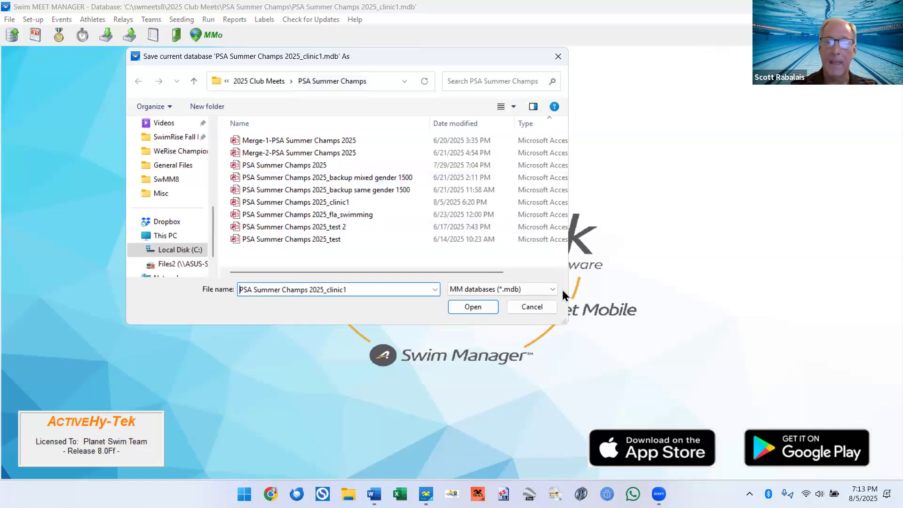
left_click(551, 311)
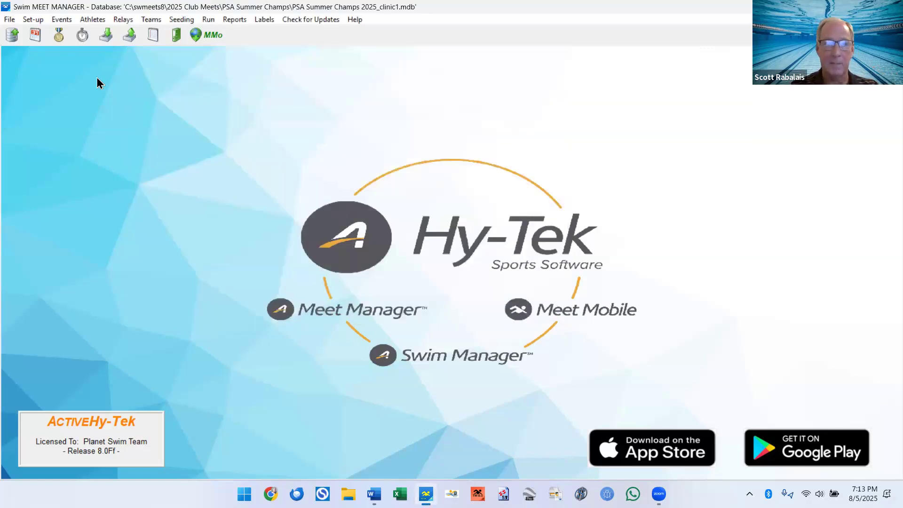
Step: Mark Teams, Athletes, Entries / Results and Relays in the data purge options, and cancel without removing anything
left_click(9, 20)
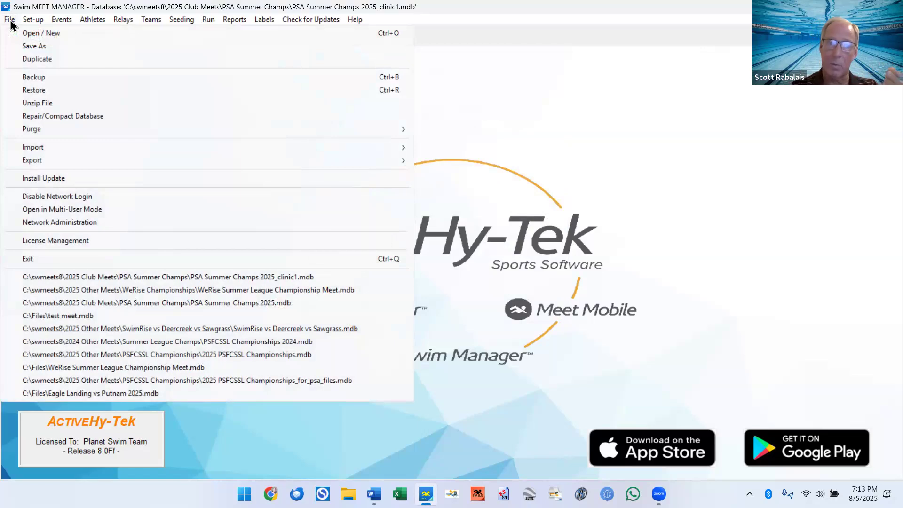
mouse_move(262, 134)
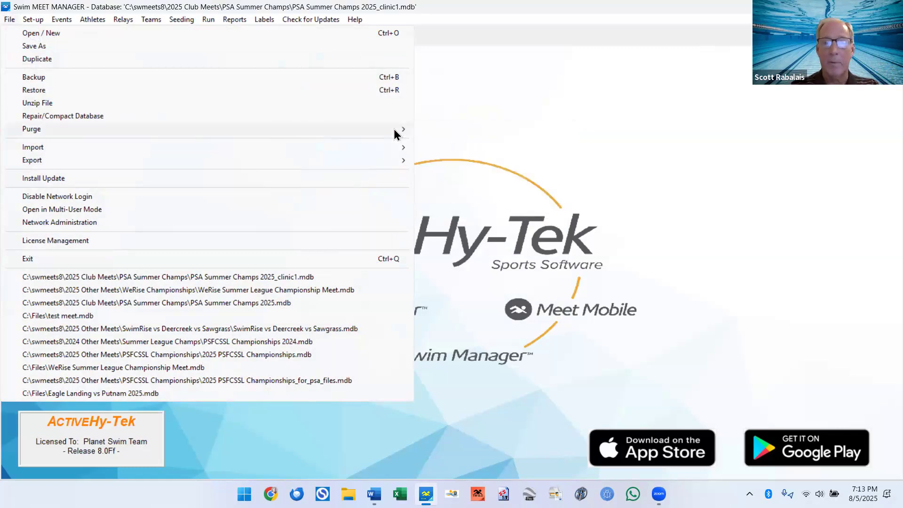
left_click(429, 131)
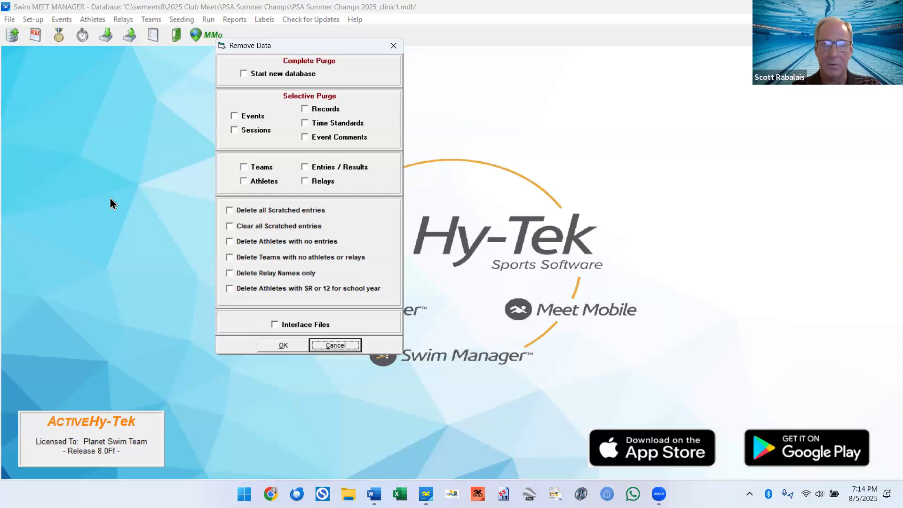
left_click(243, 167)
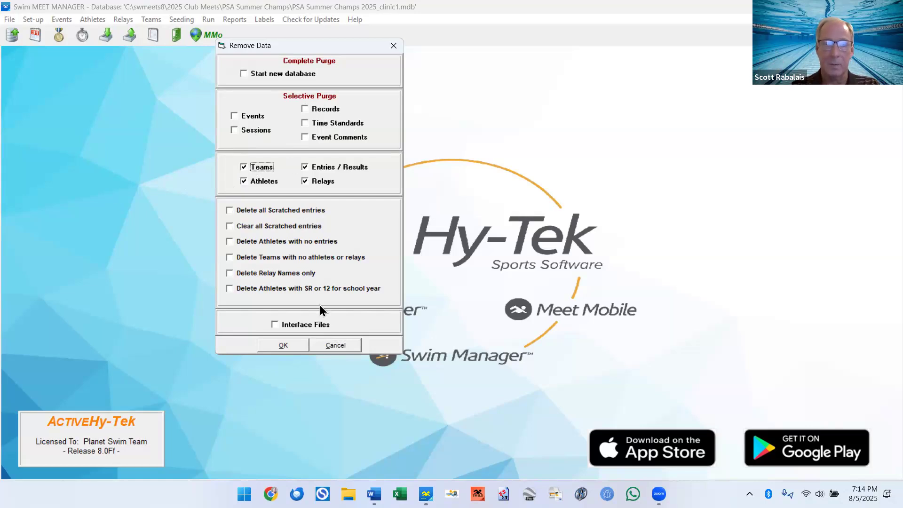
left_click(337, 346)
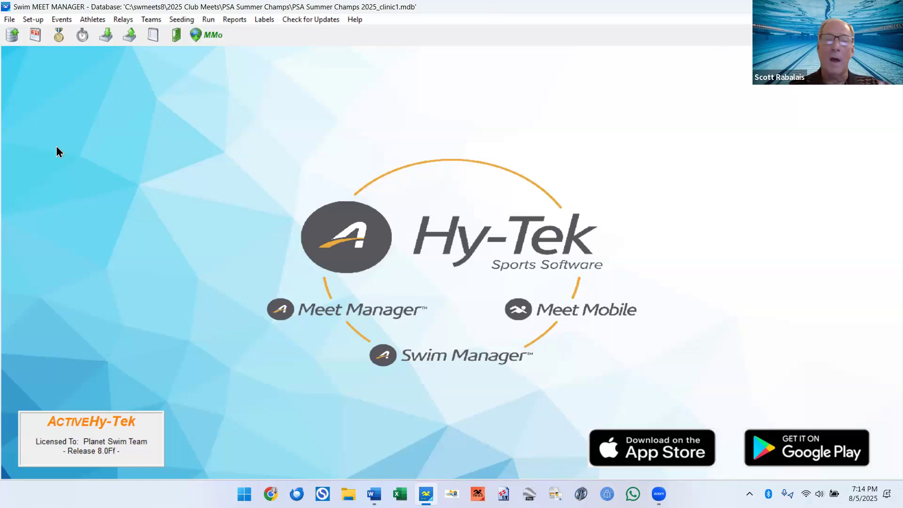
Step: Review the meet name, facility, dates, ID format, class, course and timer settings in Meet Set-up, and leave them unchanged
left_click(40, 22)
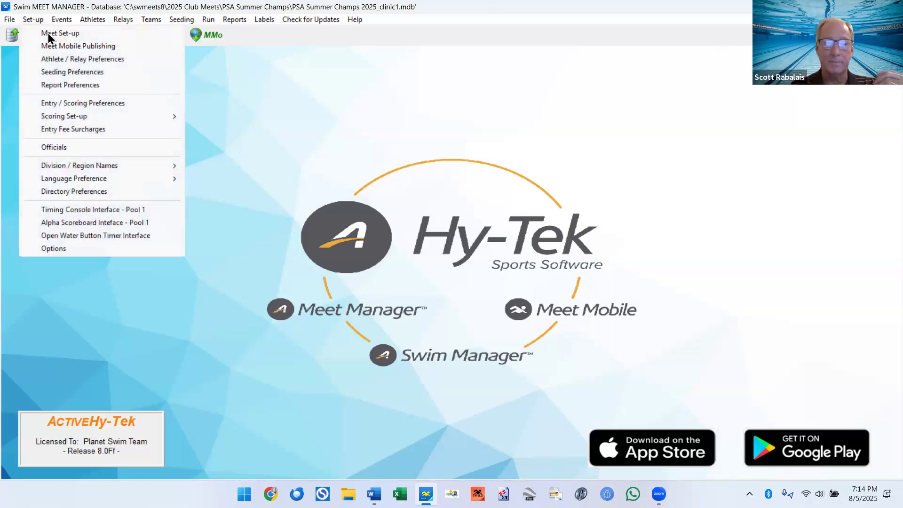
left_click(49, 34)
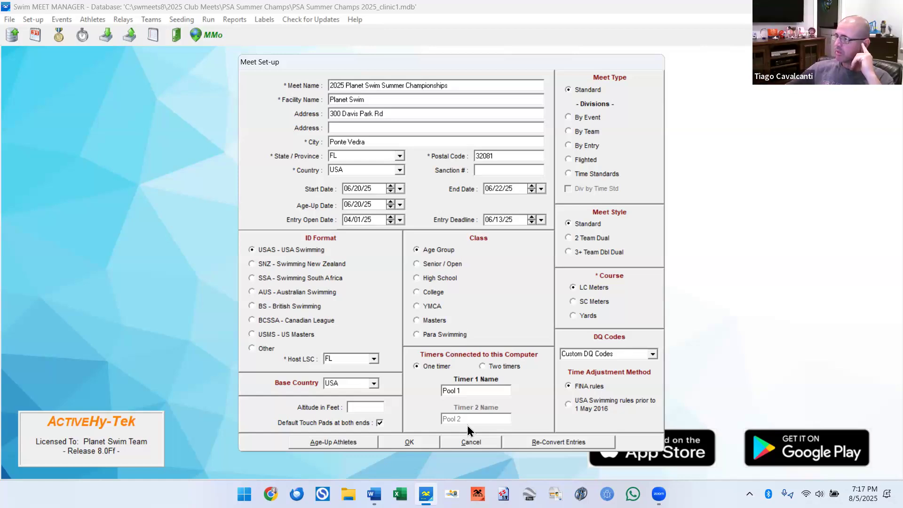
left_click(484, 447)
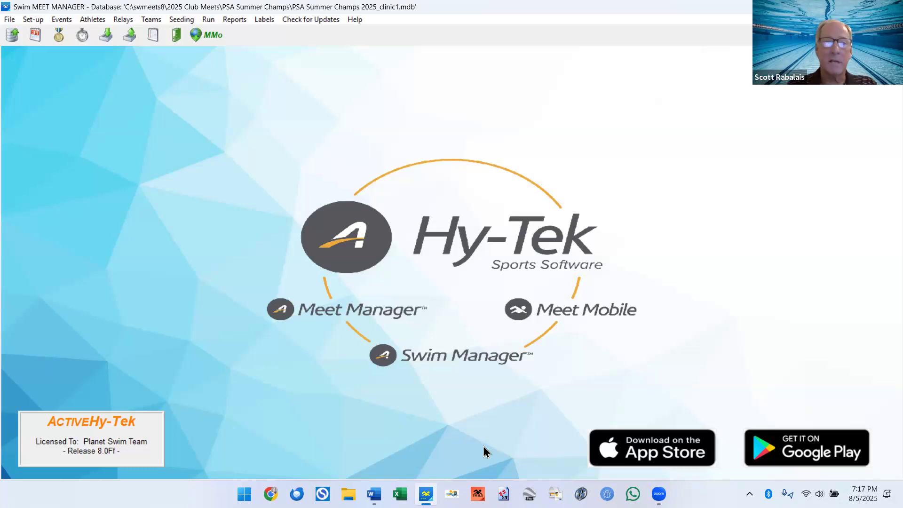
Step: Examine the settings and multi-age groups of event 1, Girls 11 & Over 200 Freestyle, and close it without changes
left_click(61, 21)
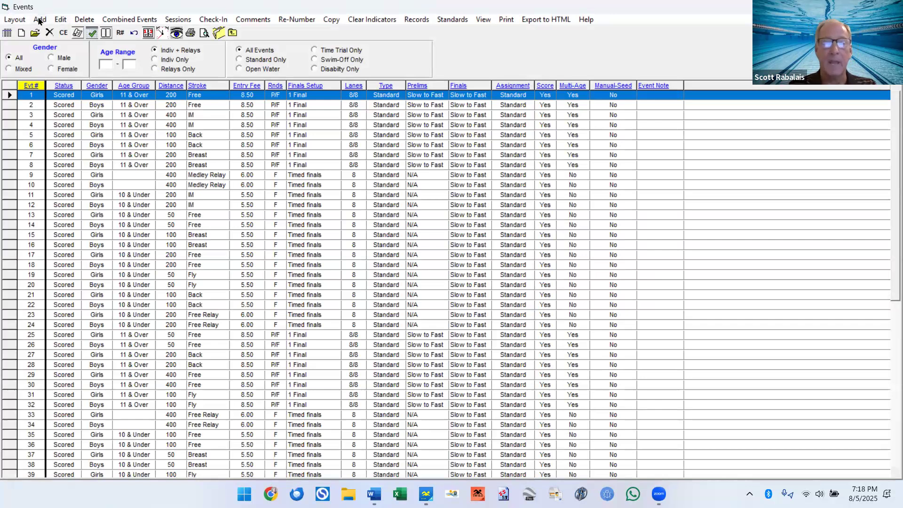
double_click(72, 100)
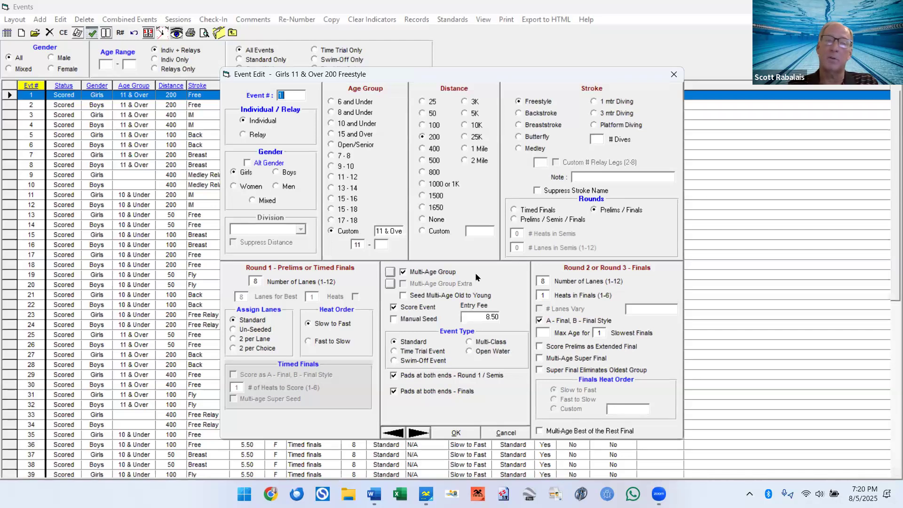
left_click(390, 274)
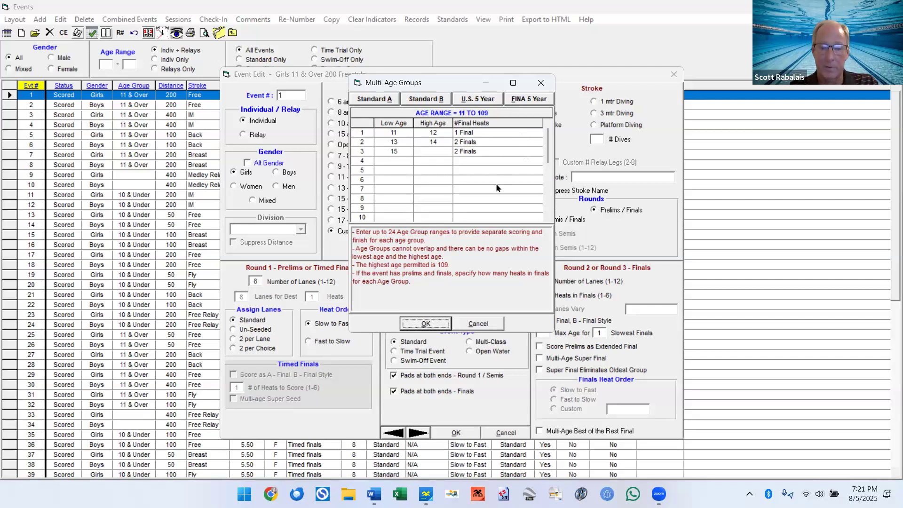
left_click(478, 324)
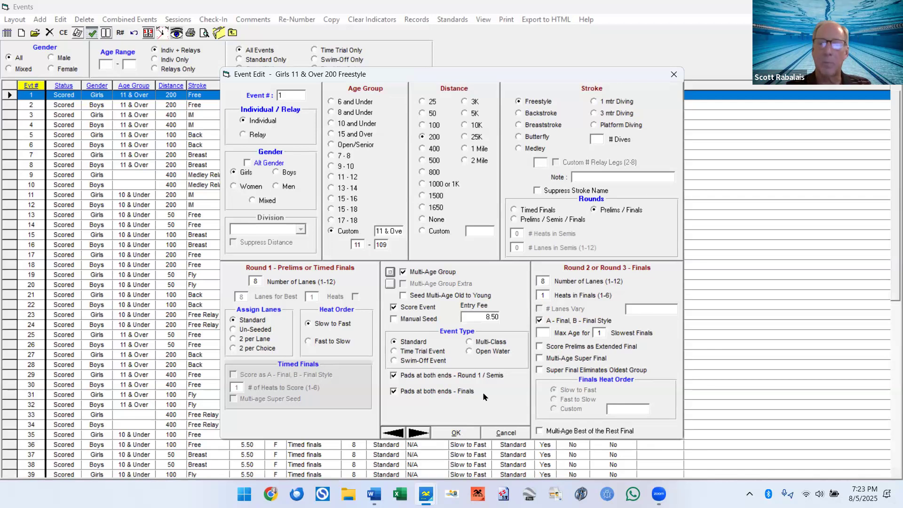
left_click(676, 75)
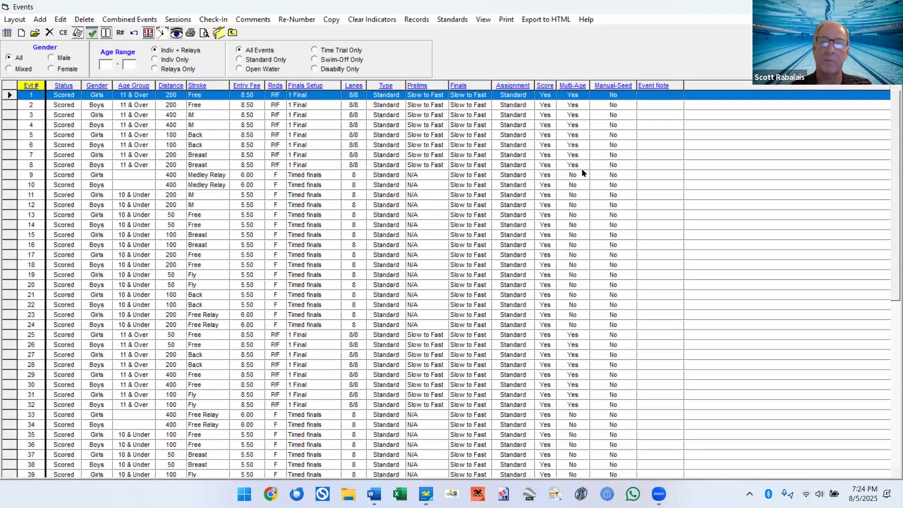
Step: Examine the session list and the start time, intervals and entry limits of session 1, and return to the events list
left_click(178, 20)
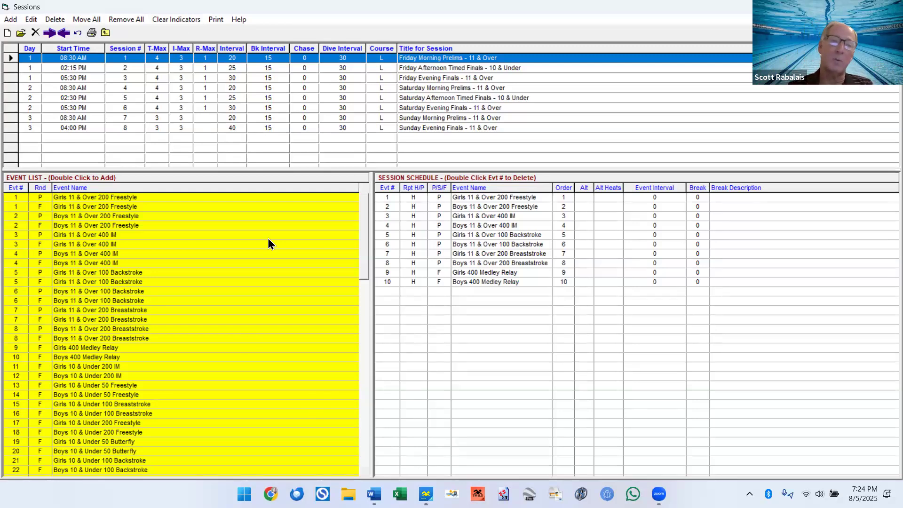
double_click(174, 59)
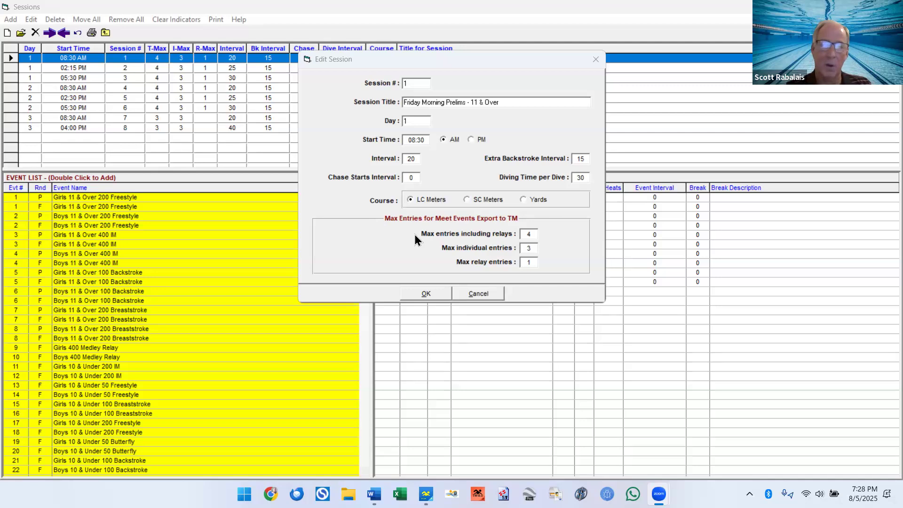
left_click(478, 293)
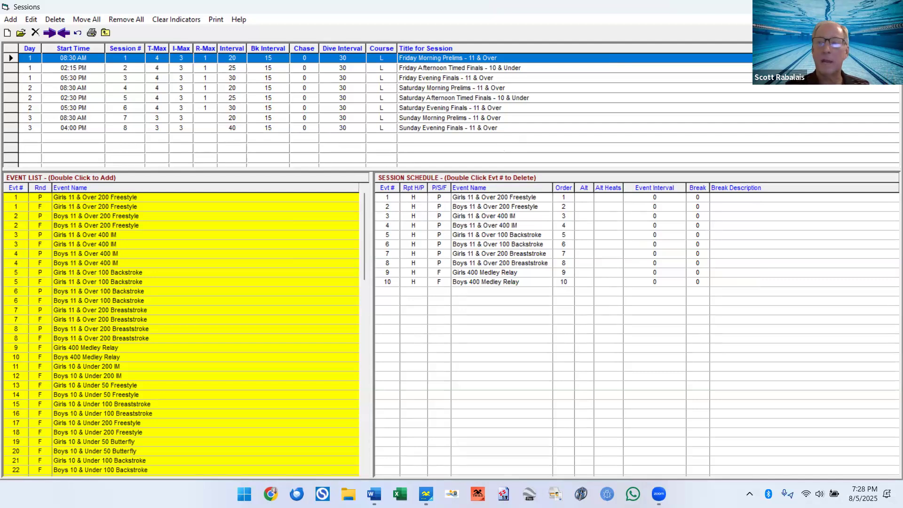
left_click(891, 7)
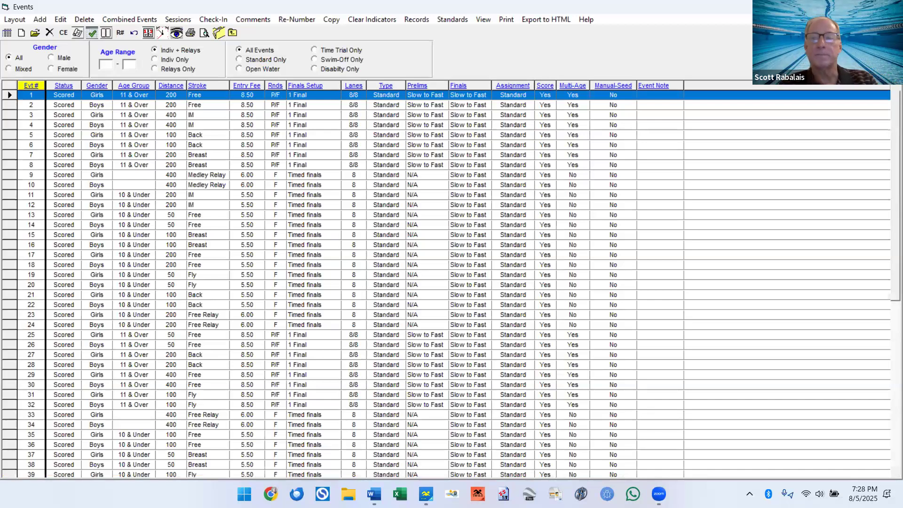
Step: Close the events list, start the Events for TM export, keep the meet start date, and back out at the meet parameters check
left_click(891, 6)
left_click(9, 20)
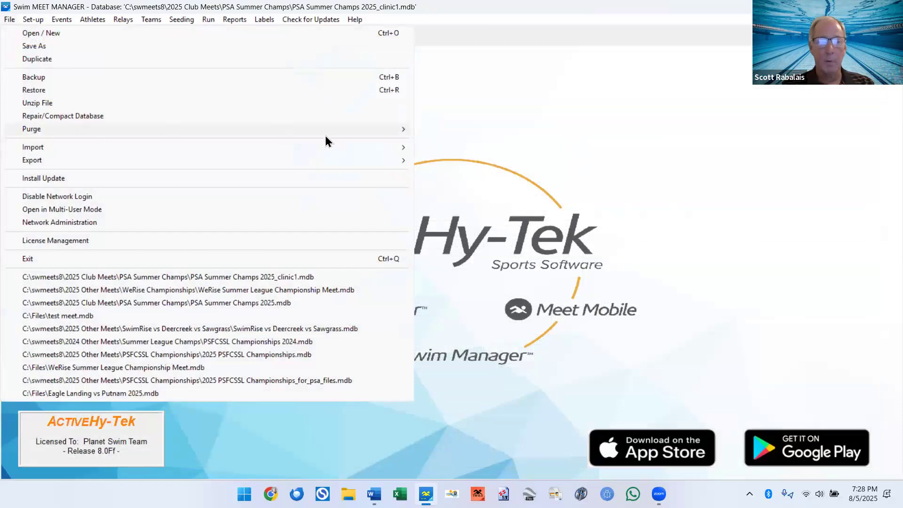
mouse_move(354, 166)
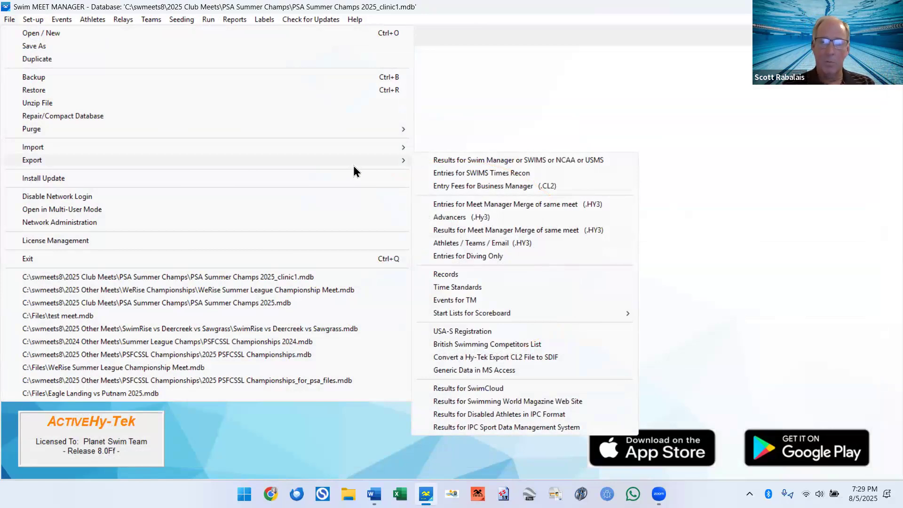
left_click(504, 300)
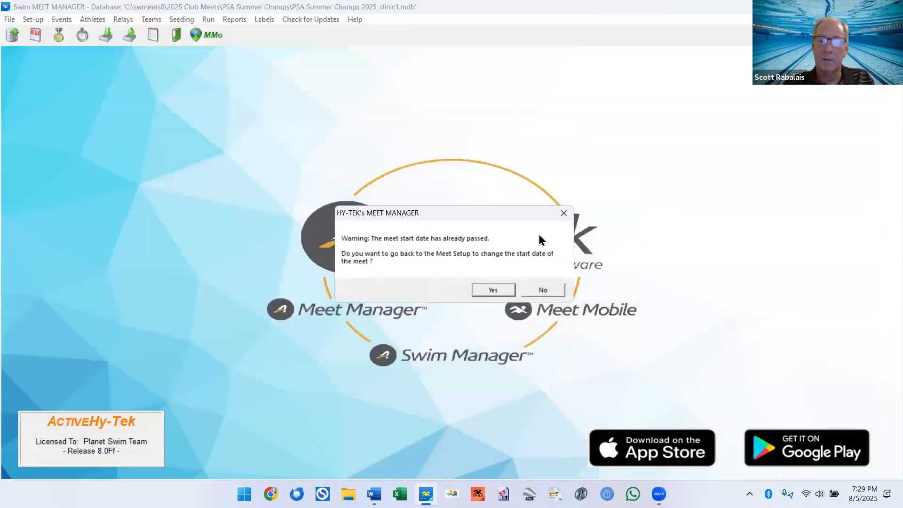
left_click(556, 293)
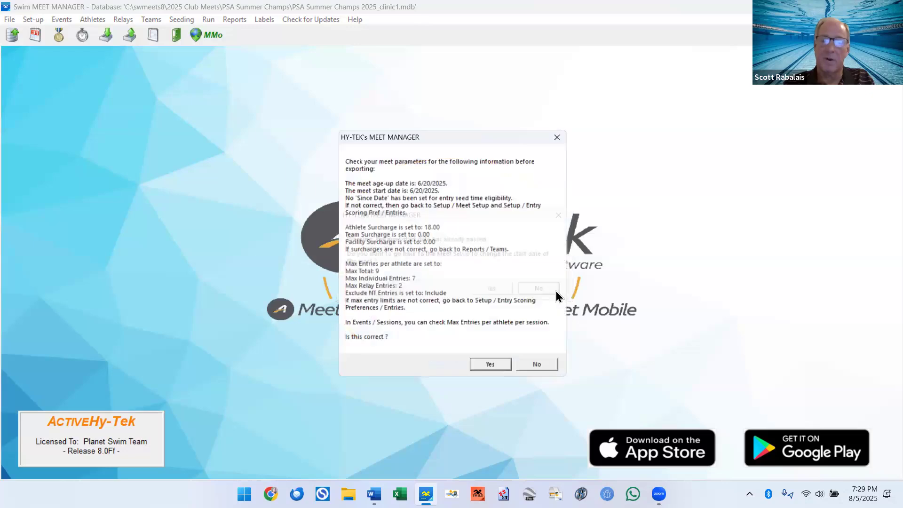
left_click(552, 372)
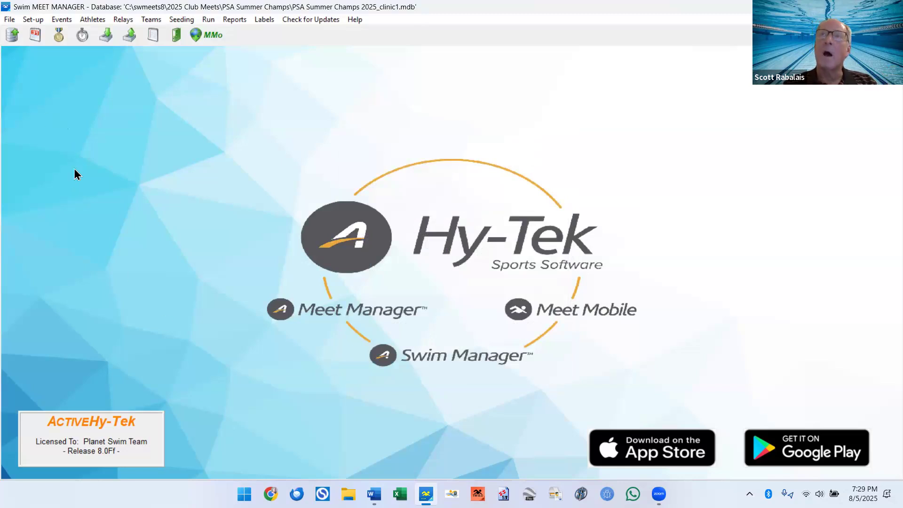
Step: Review the basic and dual meet lane assignment settings in Seeding Preferences, and cancel without changes
left_click(34, 22)
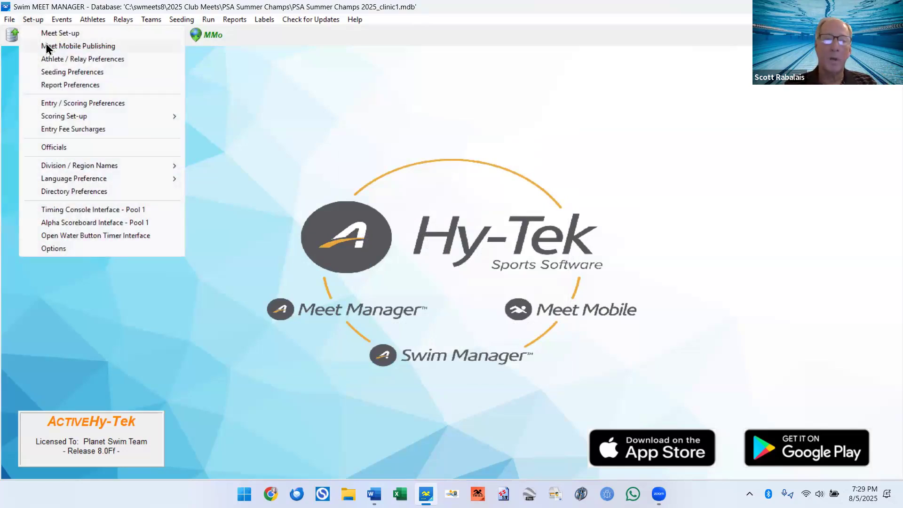
left_click(63, 72)
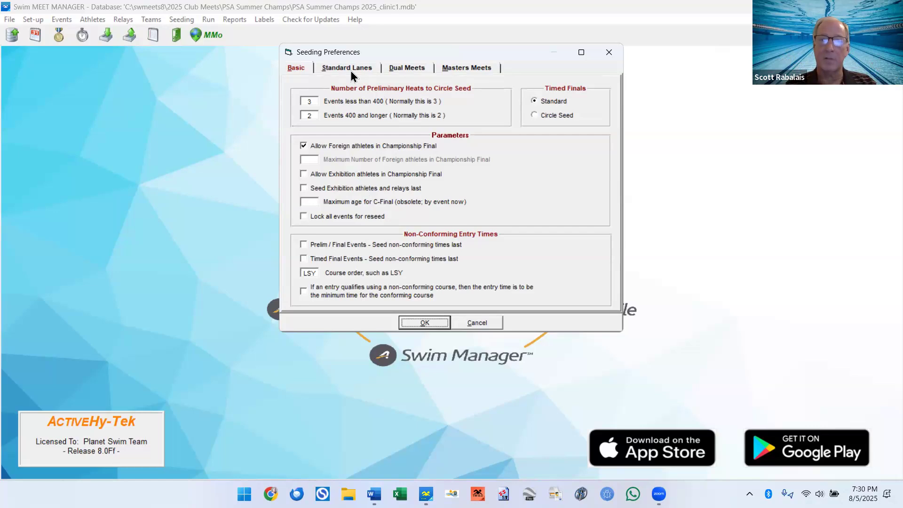
left_click(402, 66)
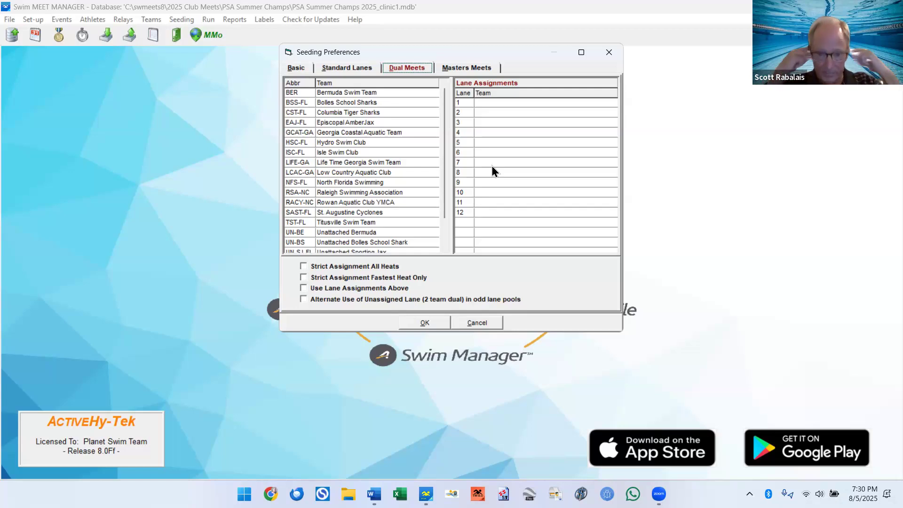
left_click(477, 322)
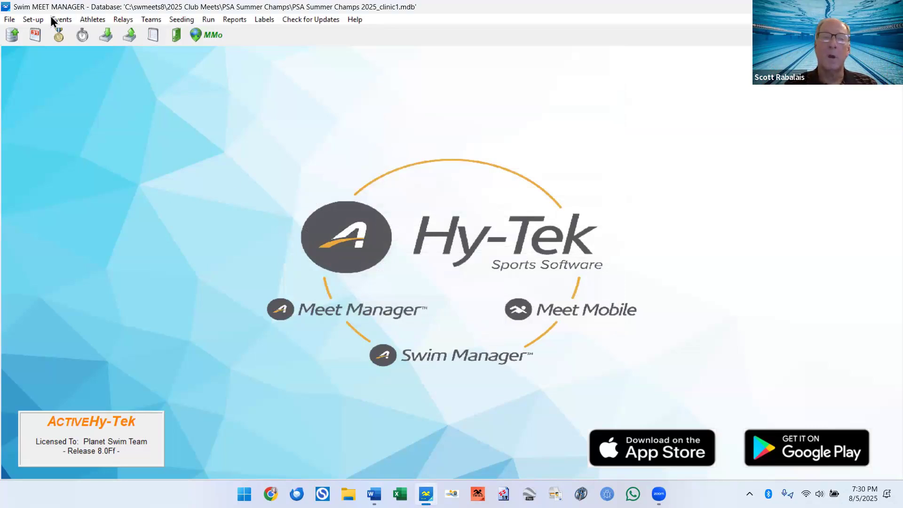
Step: Review the report formats and printer options in Report Preferences, and cancel without changes
left_click(33, 21)
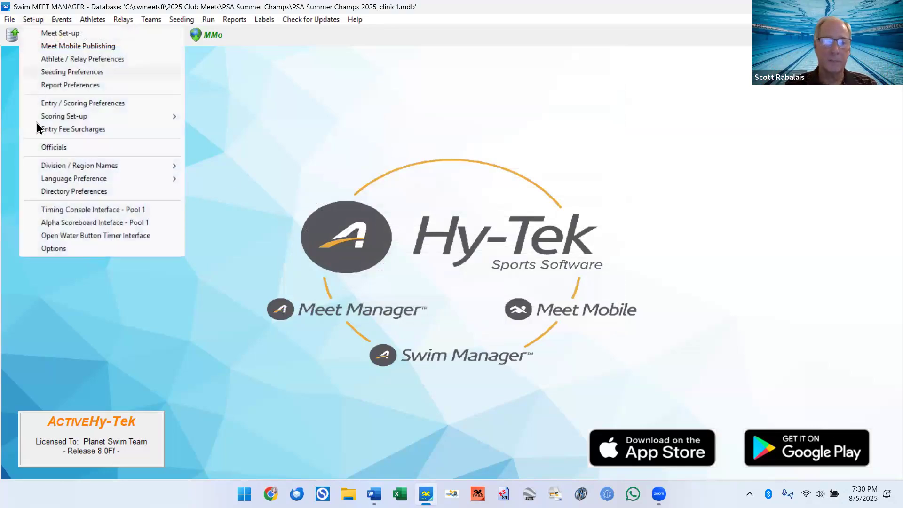
left_click(82, 86)
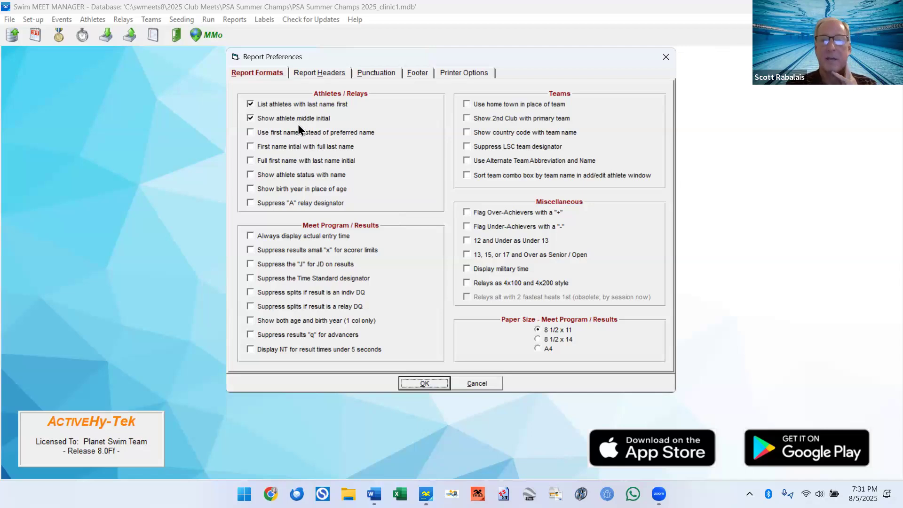
left_click(454, 73)
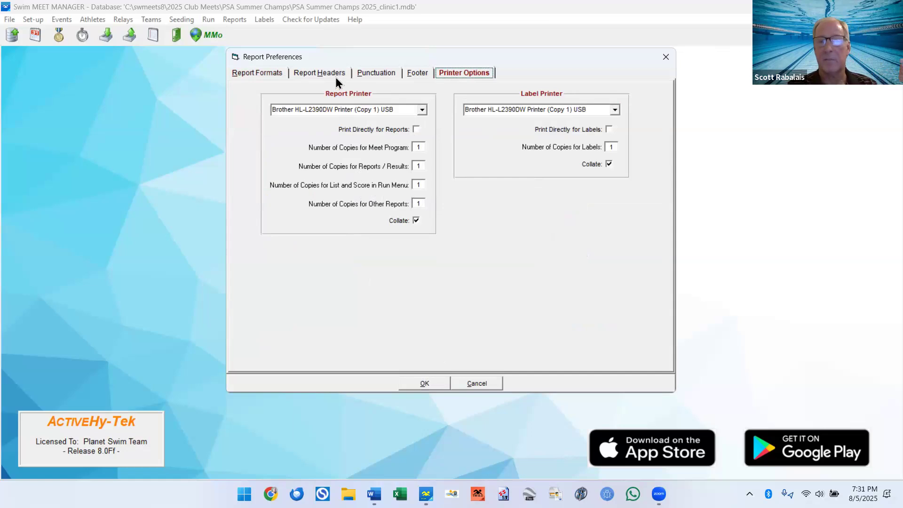
left_click(494, 380)
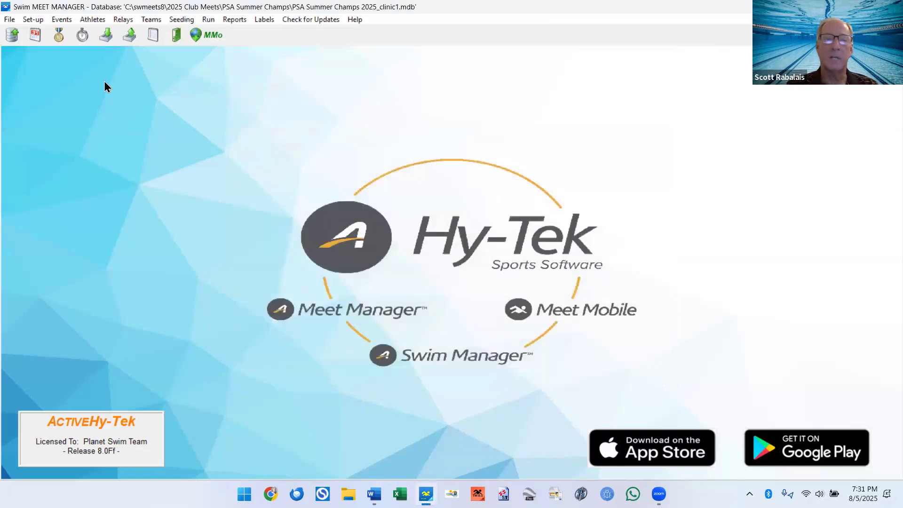
Step: Examine the scoring and awards settings in Entry / Scoring Preferences, and cancel without changes
left_click(33, 20)
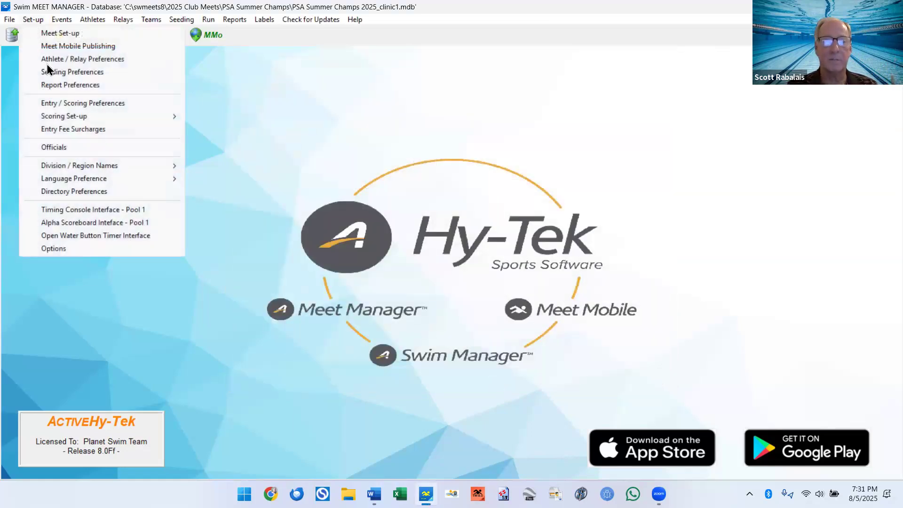
left_click(92, 105)
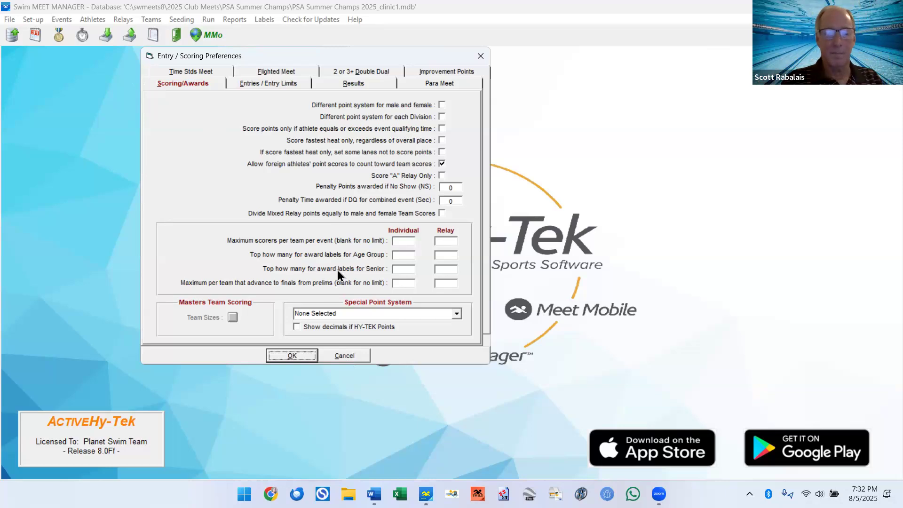
left_click(351, 359)
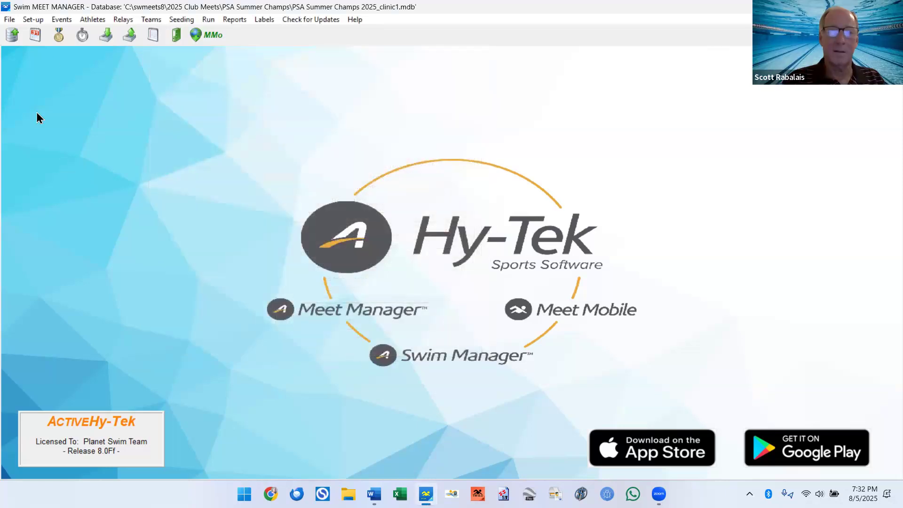
Step: Examine the individual and relay points per place in the standard Scoring Set-up, and cancel without changes
left_click(37, 17)
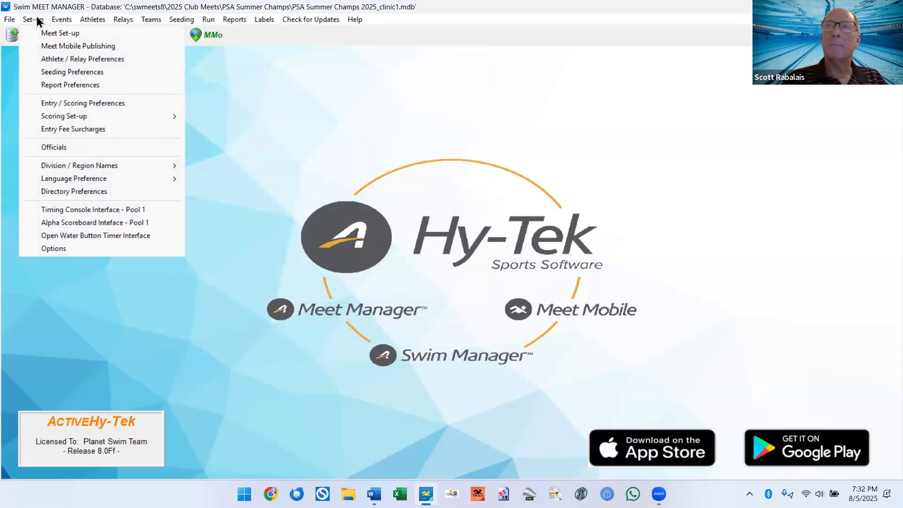
mouse_move(104, 116)
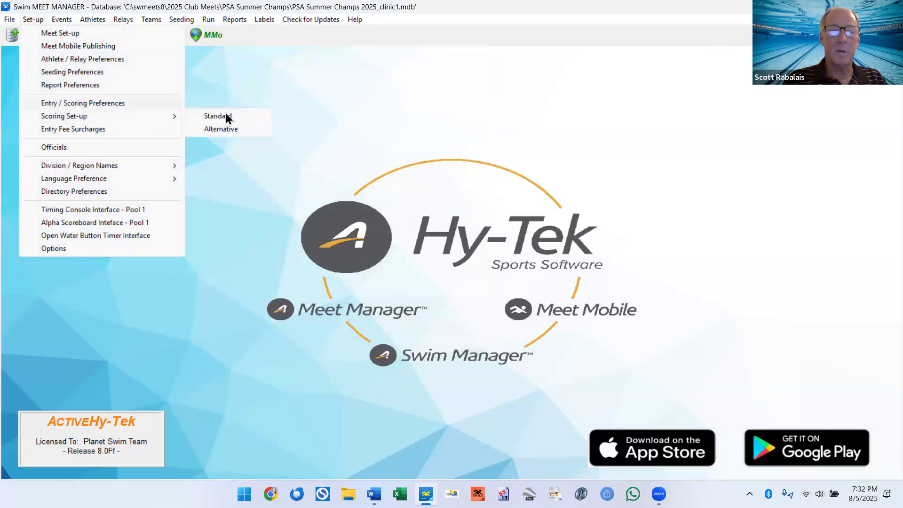
left_click(231, 118)
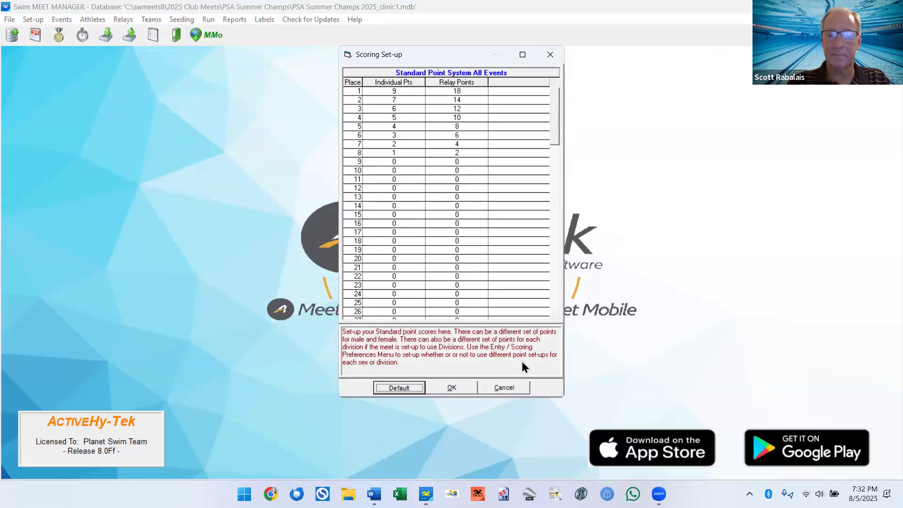
left_click(496, 386)
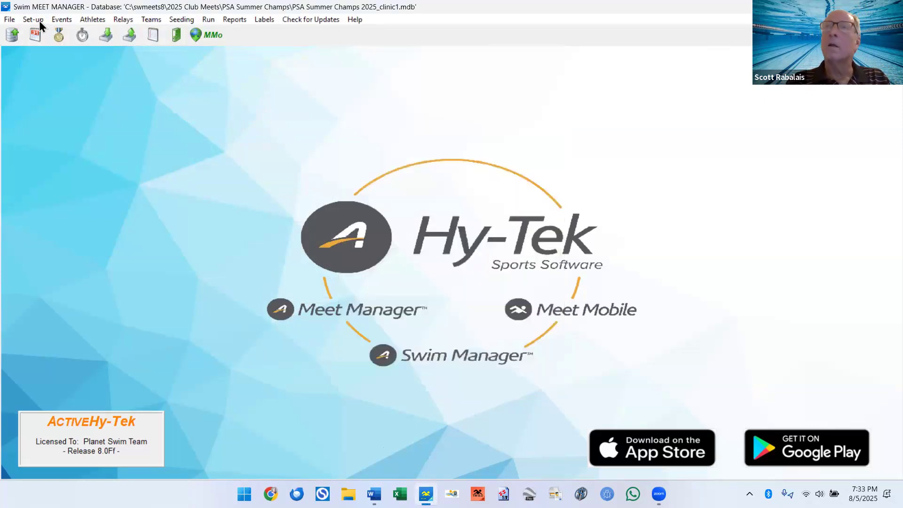
Step: Check the athlete, team and facility entry fee surcharges, and cancel without changes
left_click(38, 20)
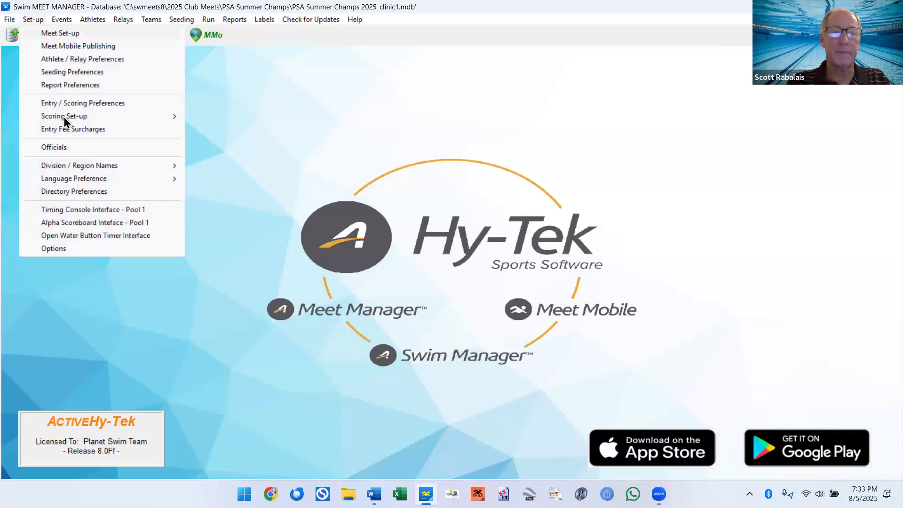
left_click(72, 129)
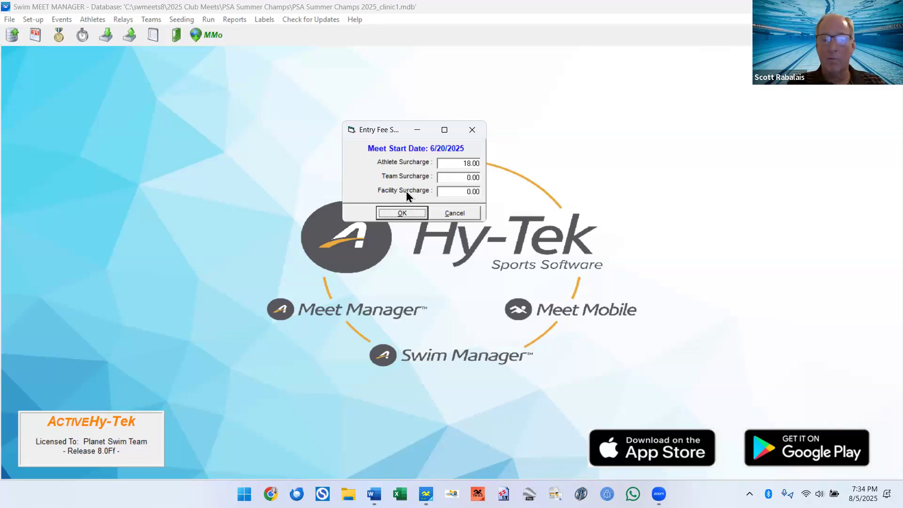
left_click(453, 212)
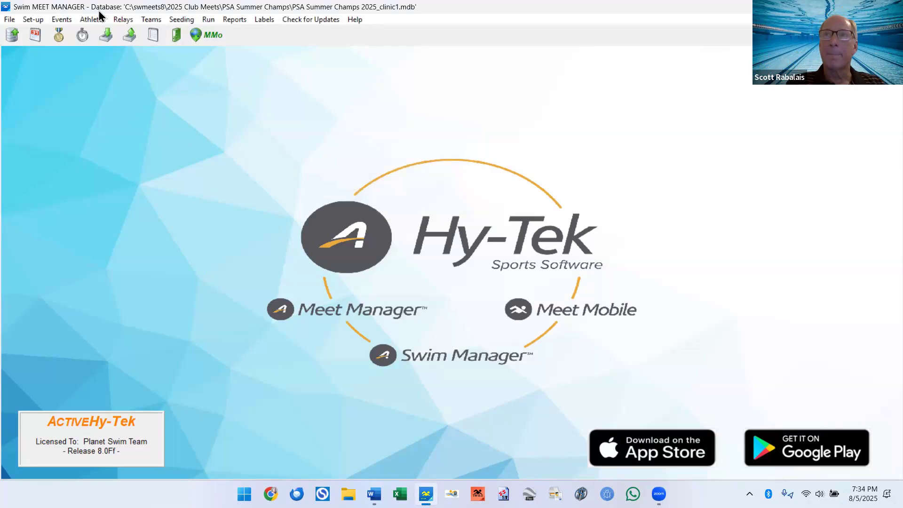
Step: Review the global set-up options for lanes, entry fees, scoring and heat order, and close them without changes
left_click(42, 19)
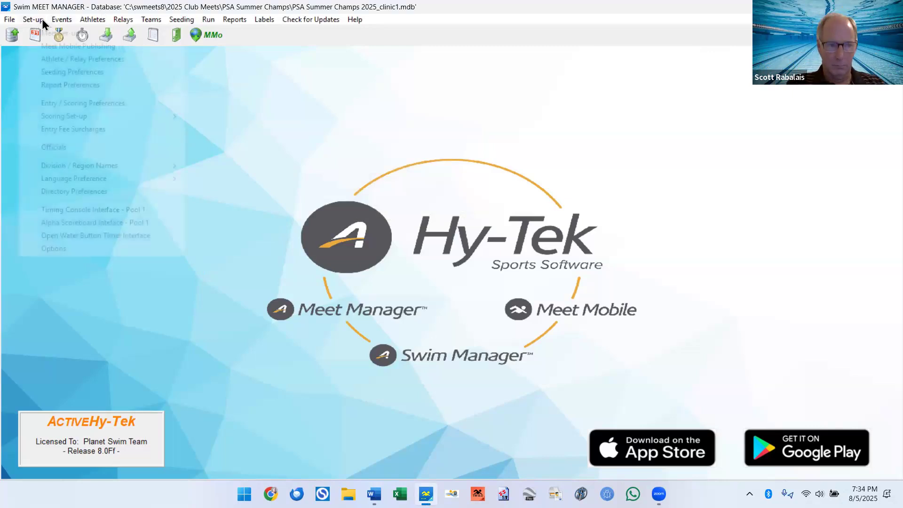
left_click(68, 252)
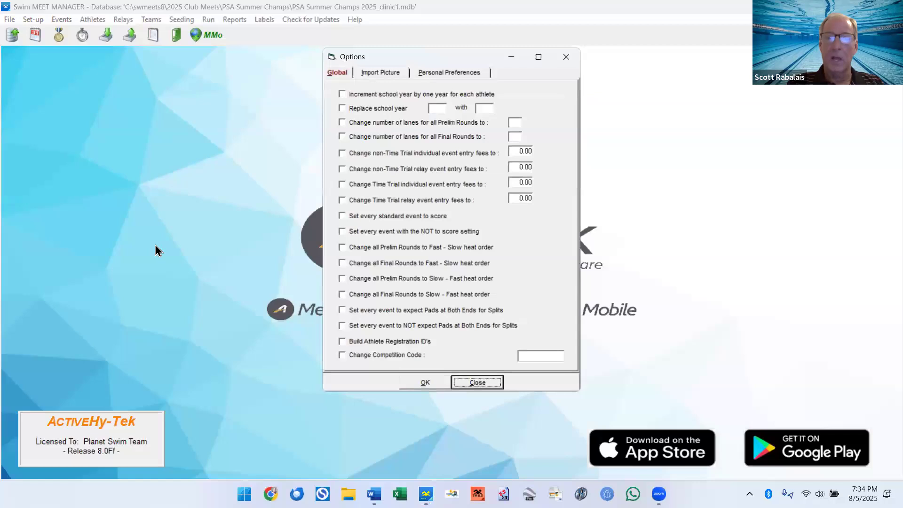
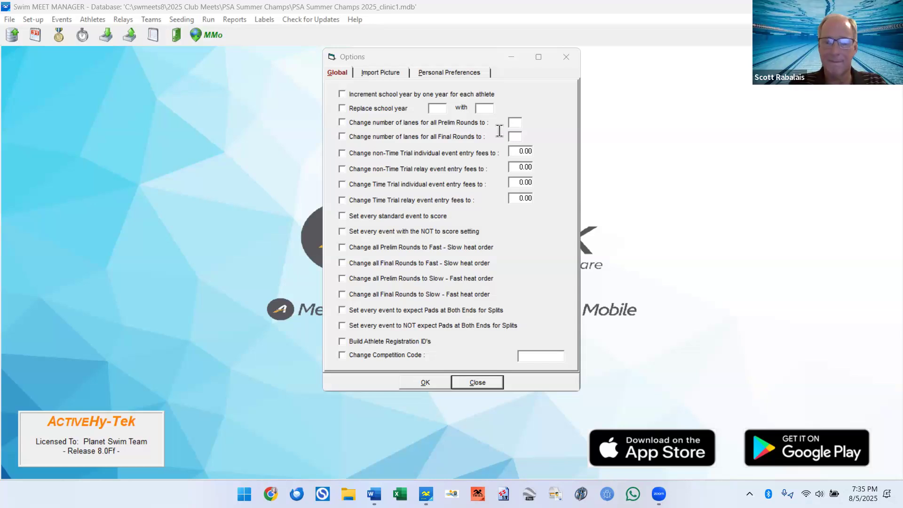
left_click(477, 384)
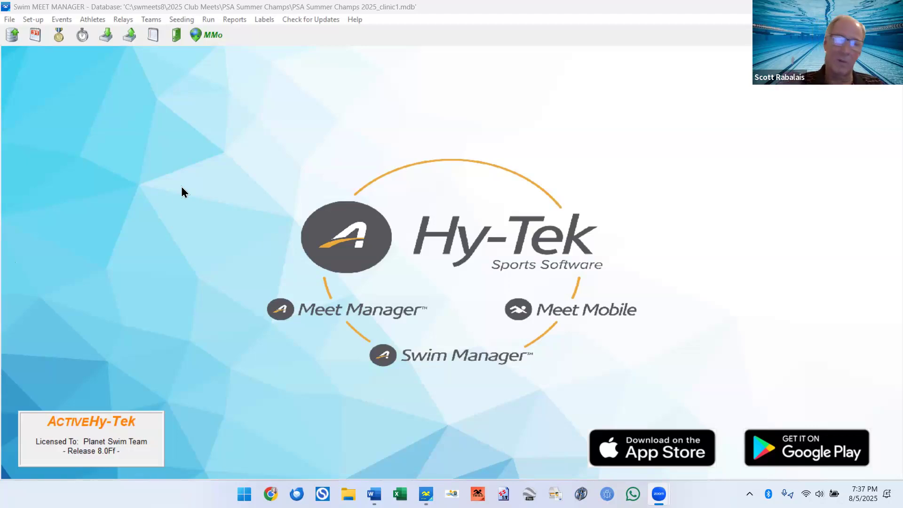
left_click(9, 20)
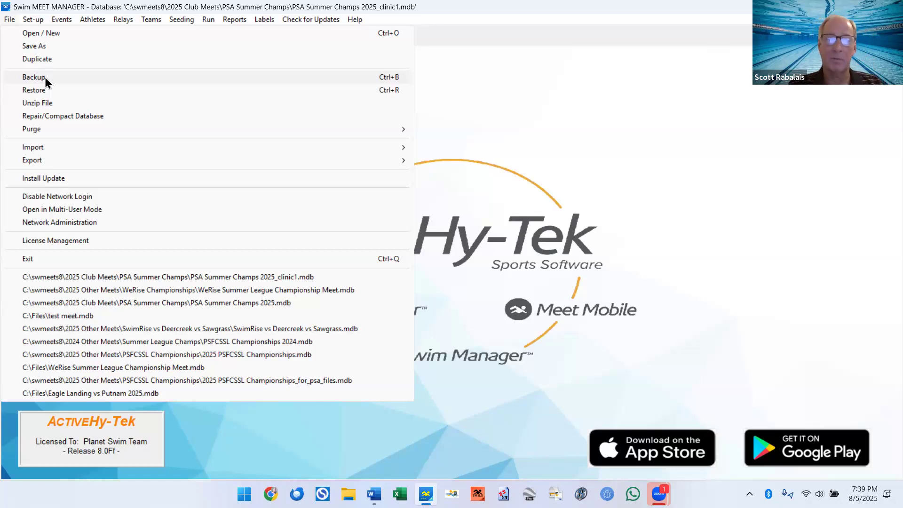
left_click(478, 89)
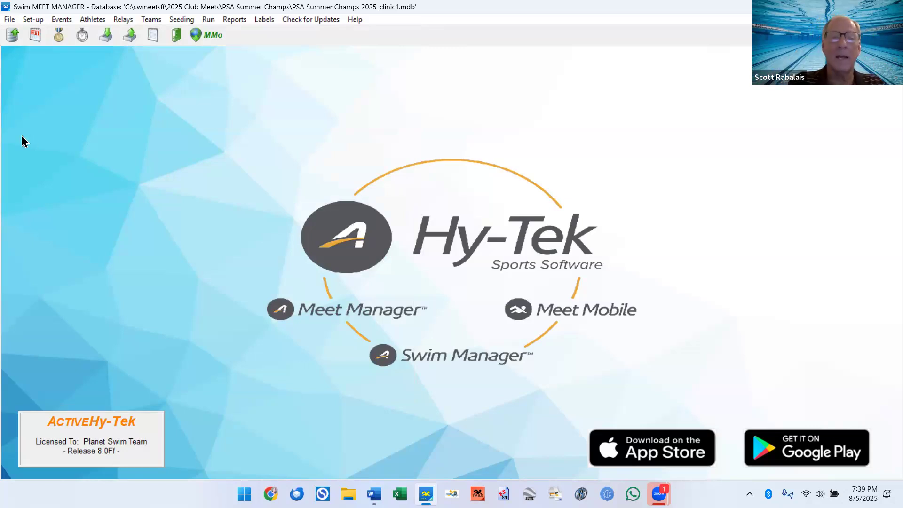
left_click(8, 20)
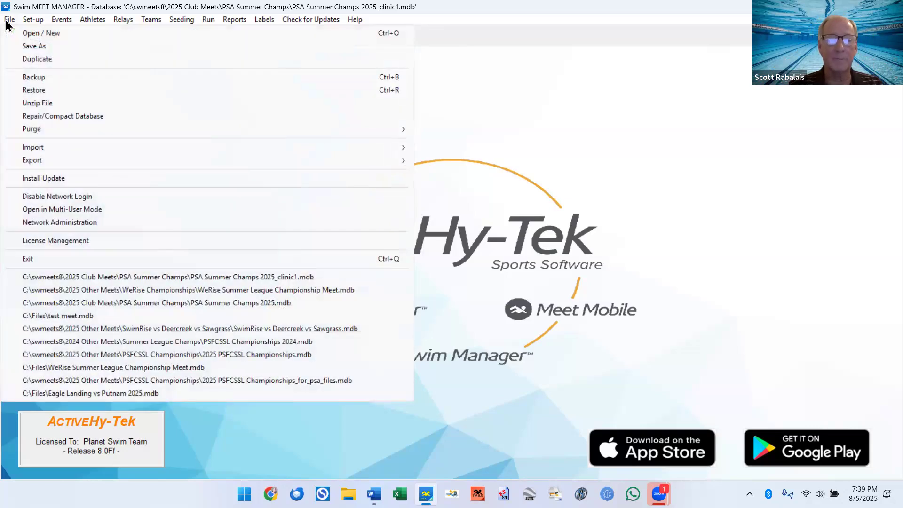
mouse_move(117, 163)
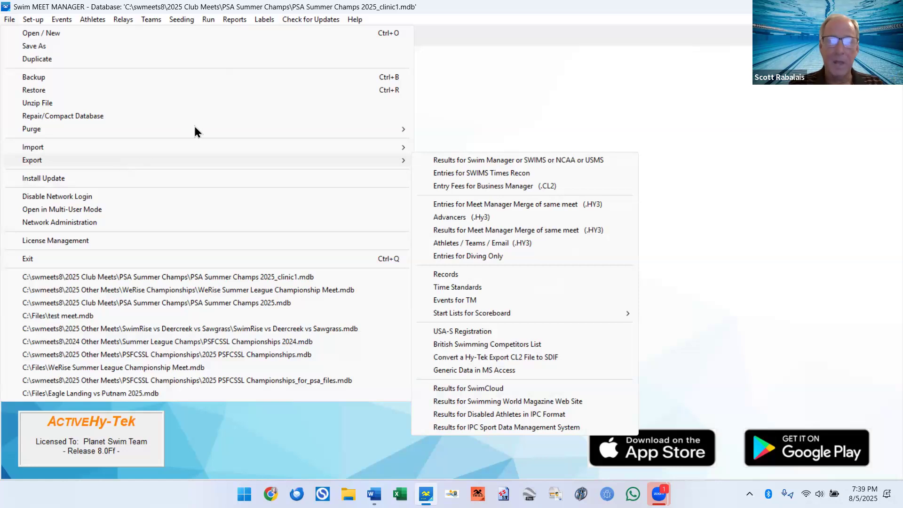
mouse_move(227, 141)
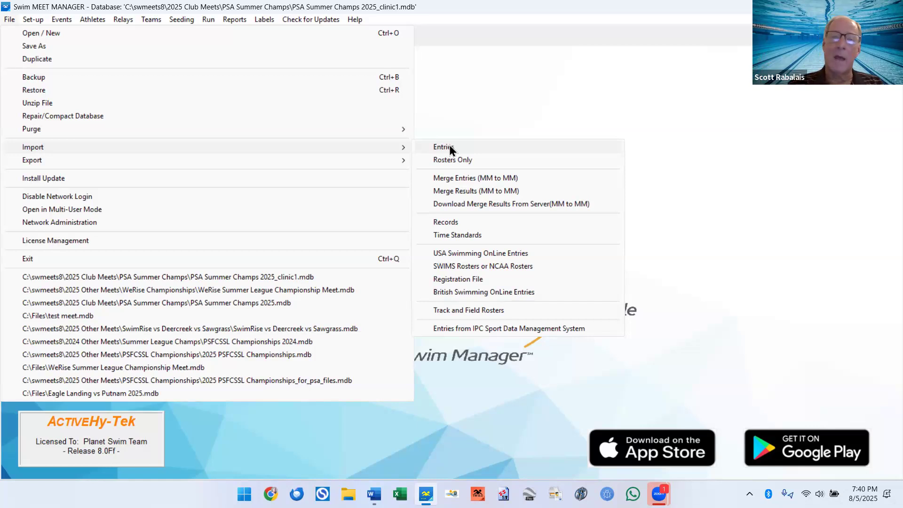
left_click(473, 102)
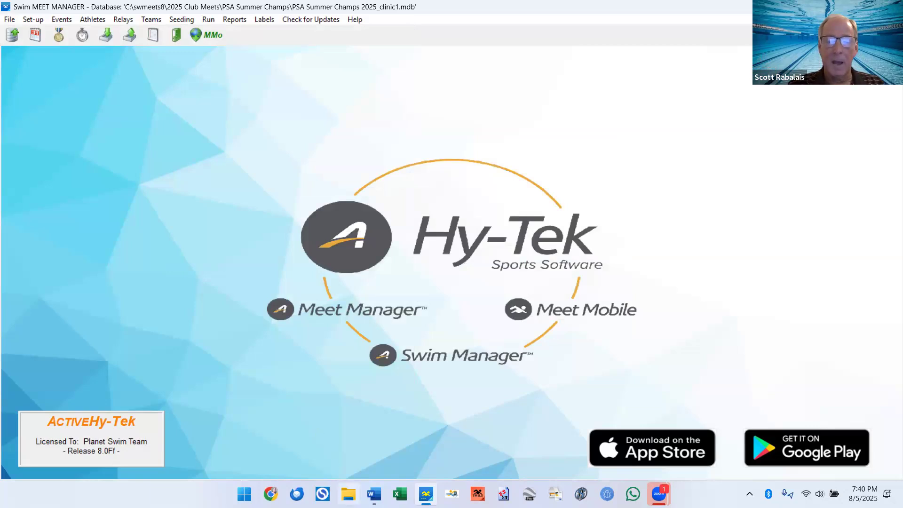
Step: Switch to File Explorer and open the folder C:\swmeets8\2025 Club Meets\PSA Summer Champs
left_click(349, 494)
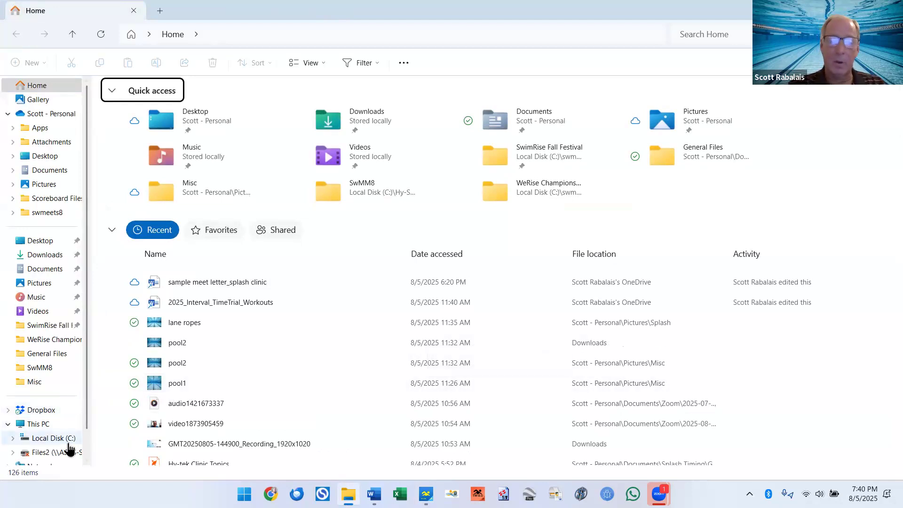
left_click(52, 437)
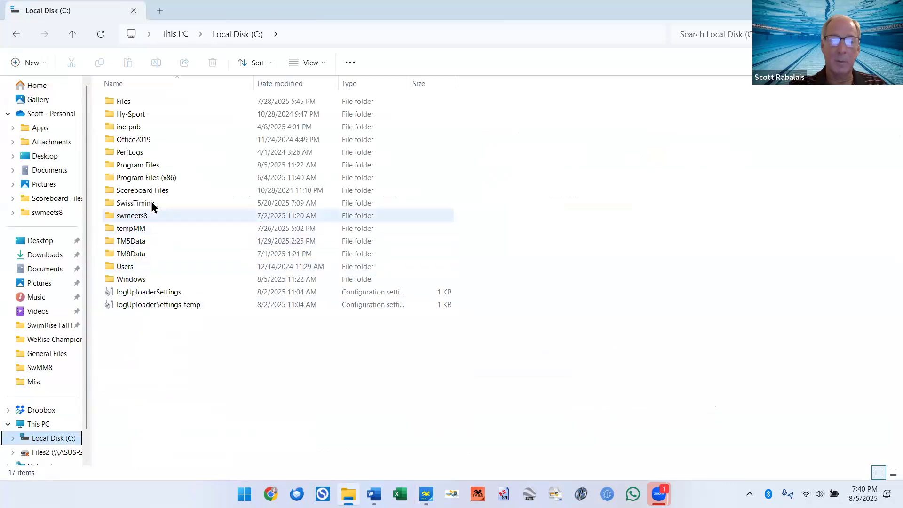
double_click(151, 217)
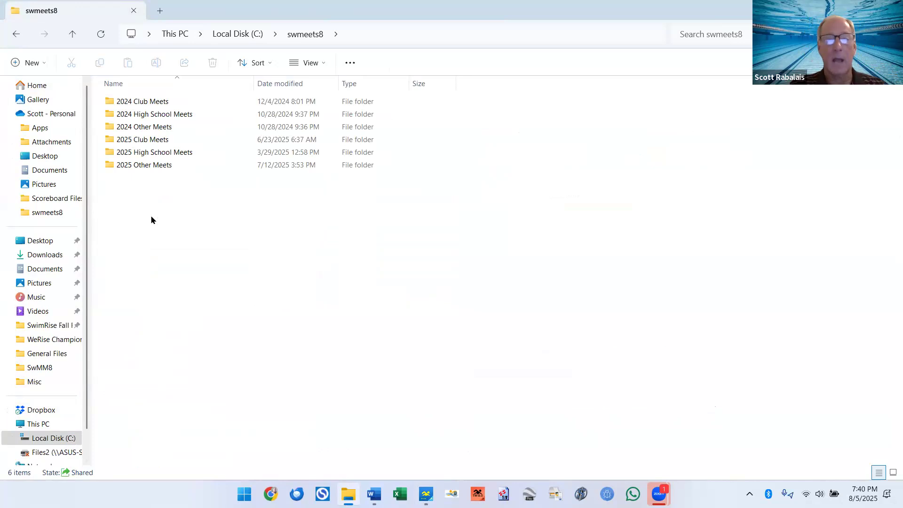
double_click(150, 139)
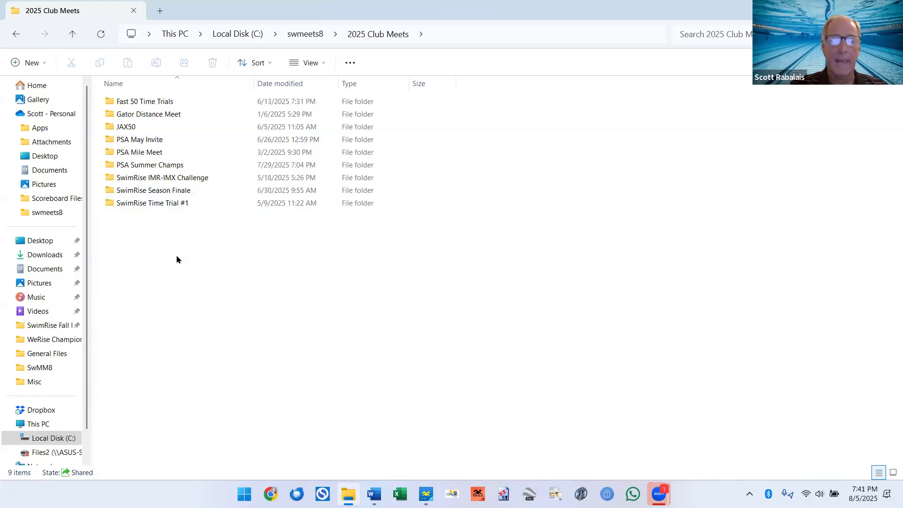
double_click(169, 166)
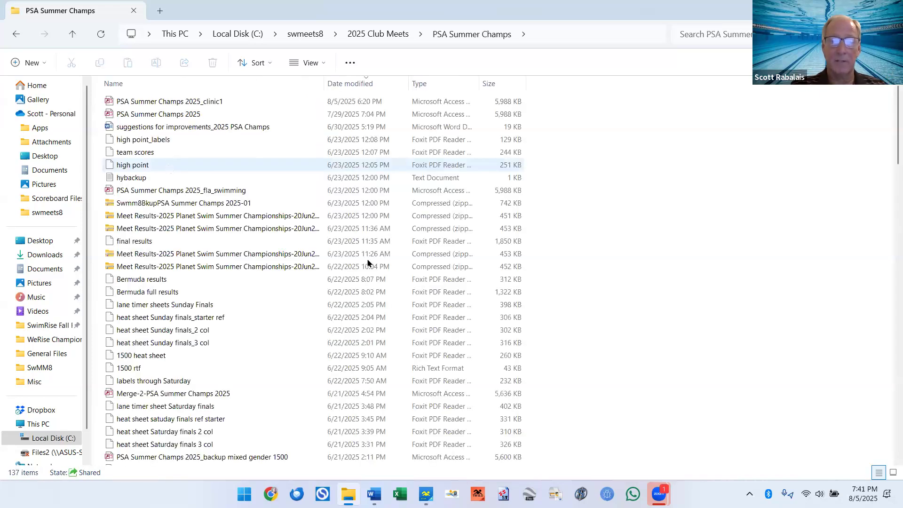
Step: Look through the meet databases, heat sheets, entry files and results stored in the PSA Summer Champs folder, and close File Explorer
scroll(368, 263, "down", 15)
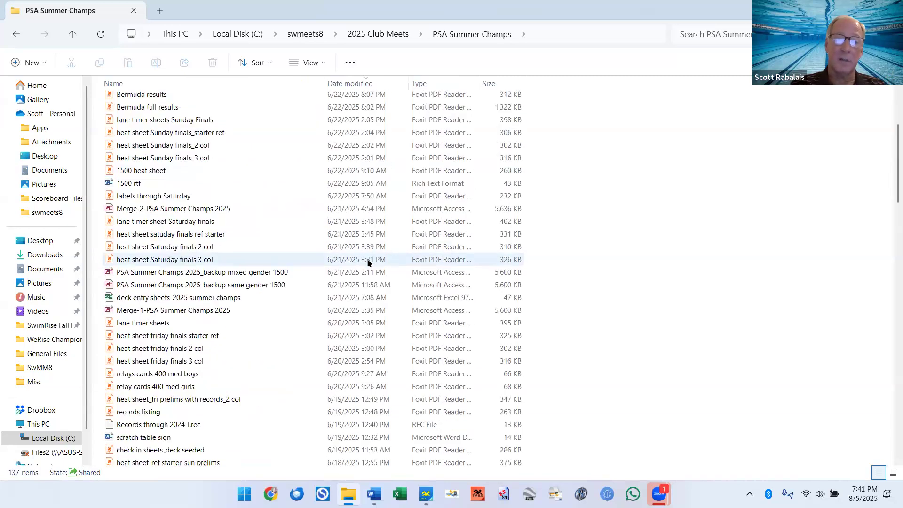
scroll(367, 263, "down", 18)
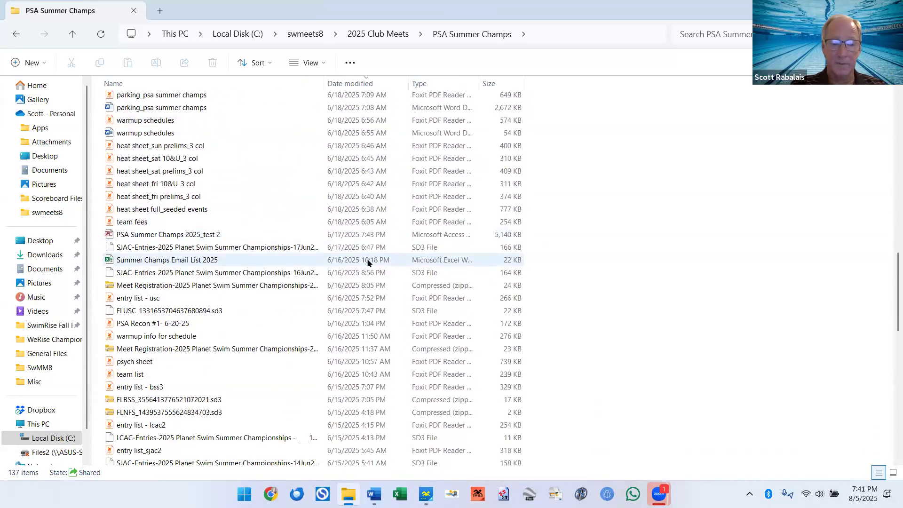
scroll(368, 263, "down", 1)
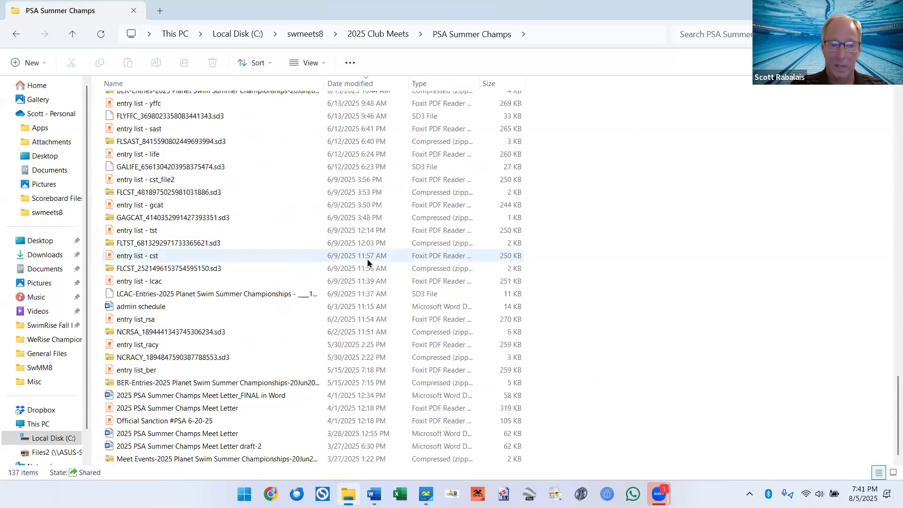
scroll(368, 262, "up", 4)
scroll(368, 263, "down", 4)
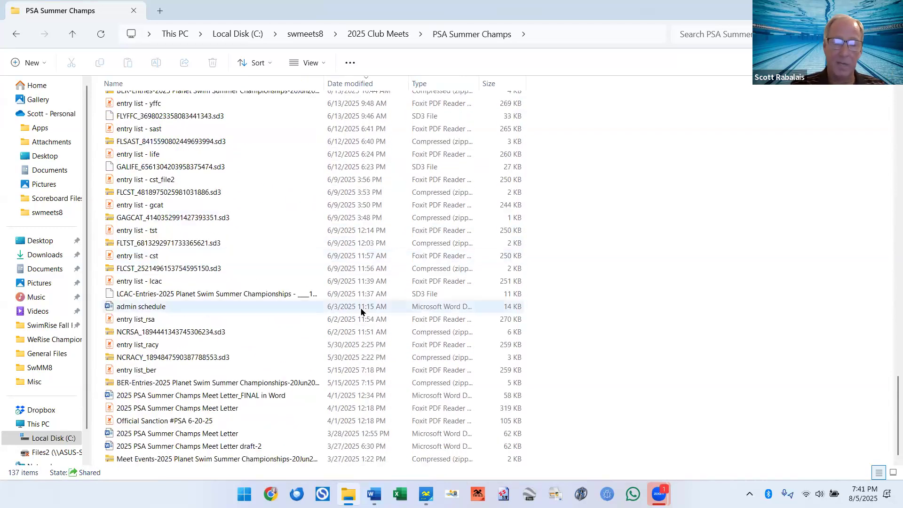
scroll(362, 307, "up", 12)
scroll(363, 311, "up", 8)
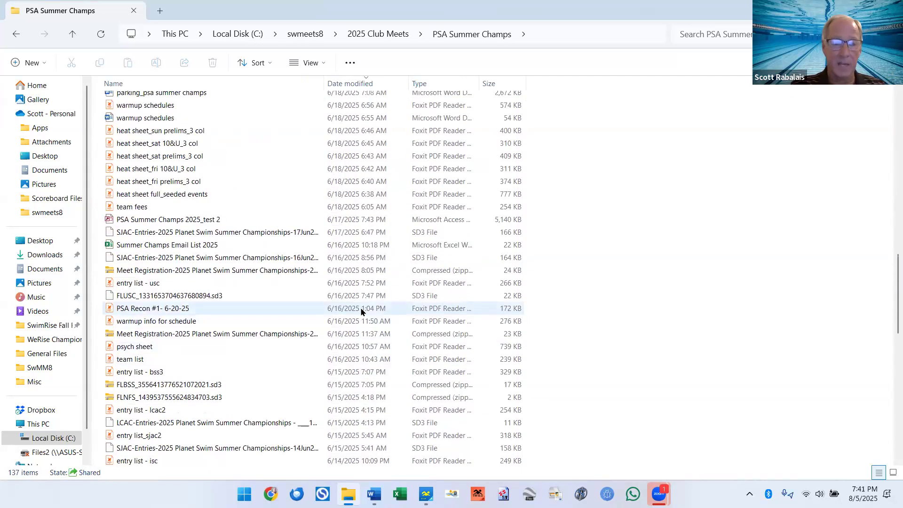
scroll(361, 312, "up", 13)
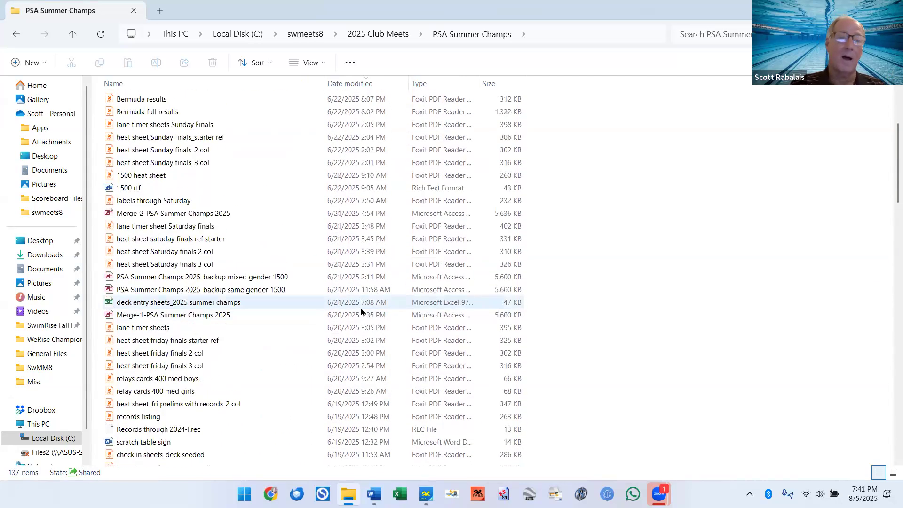
scroll(361, 311, "up", 5)
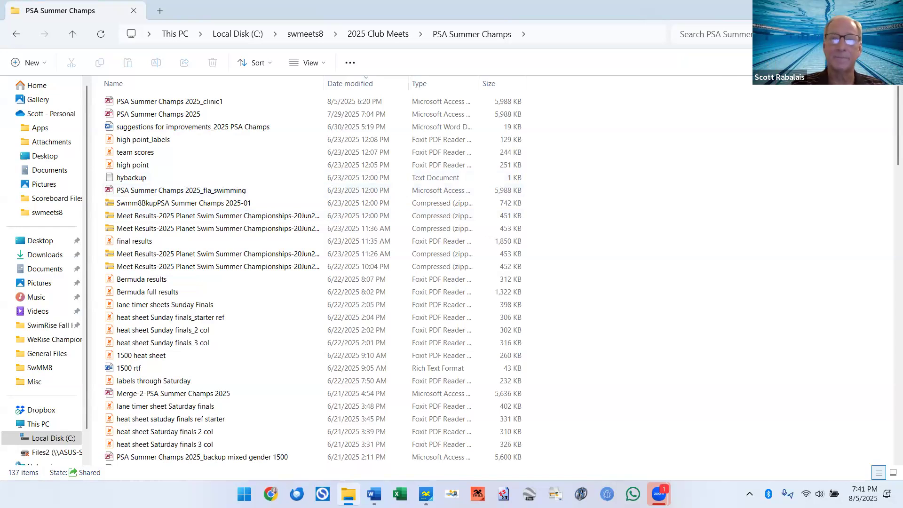
left_click(889, 10)
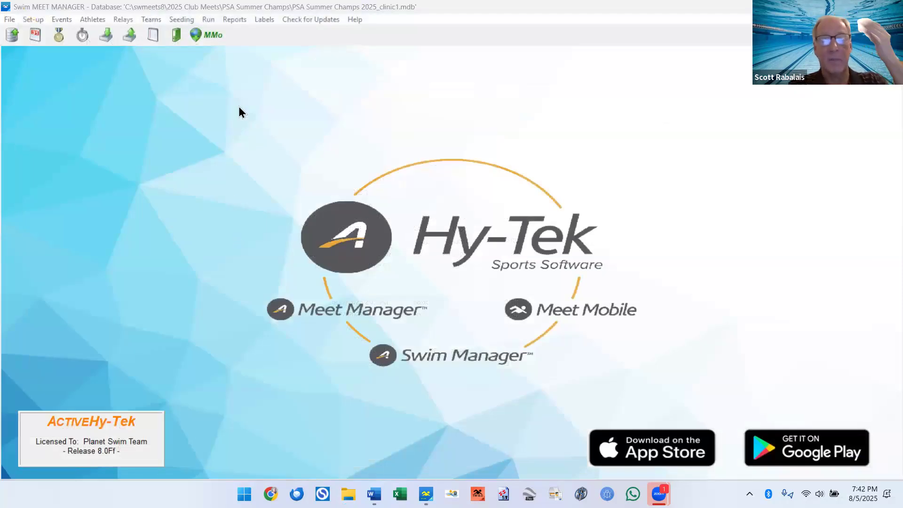
Step: Set up an entry list report by team for team BER, covering all events with the Athletes + Relays option
left_click(239, 24)
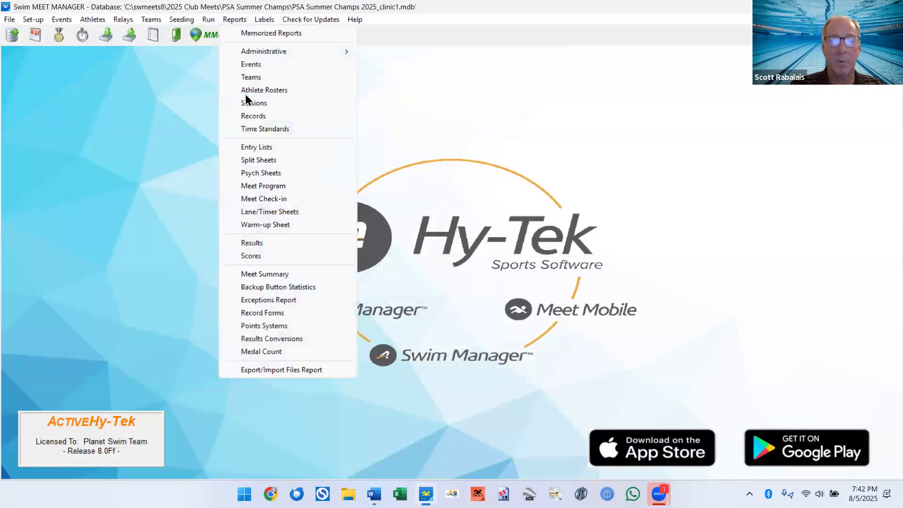
left_click(256, 147)
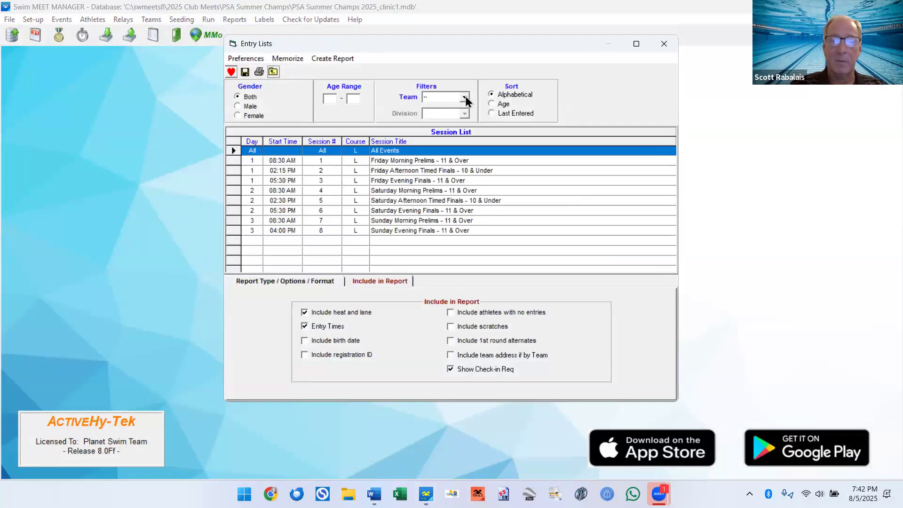
left_click(464, 97)
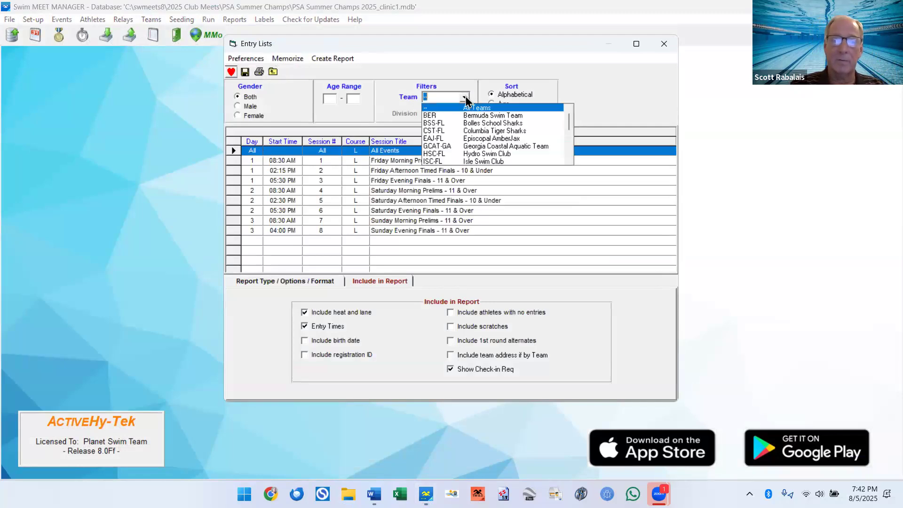
left_click(436, 114)
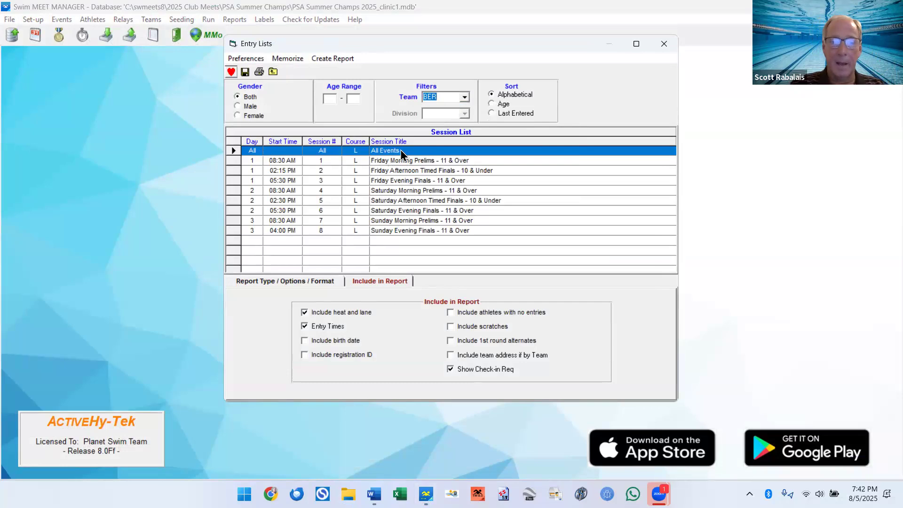
left_click(318, 283)
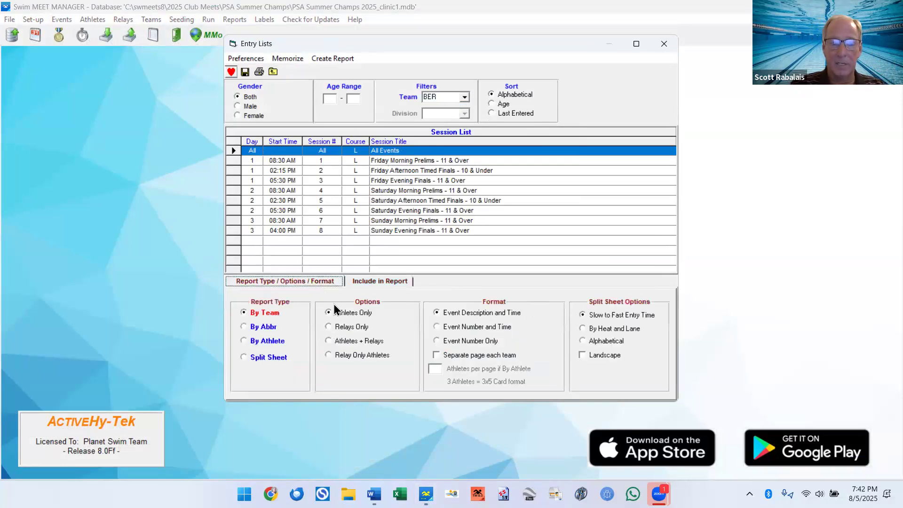
left_click(350, 343)
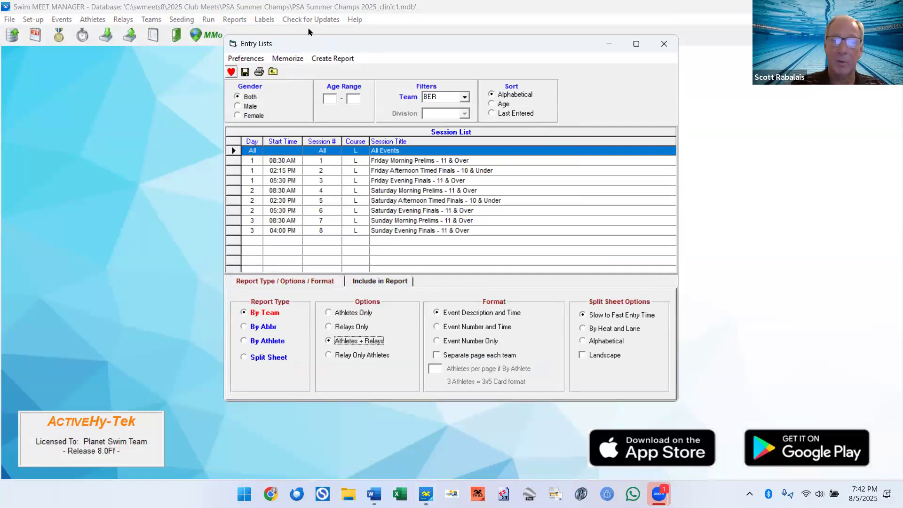
Step: Create the Bermuda Swim Team entry list, review its preview, and close the report and its set-up
left_click(335, 59)
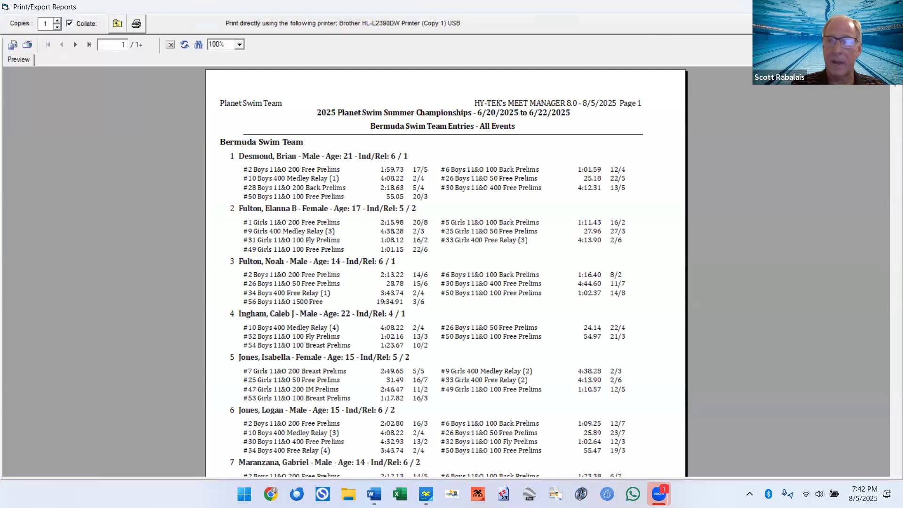
key("Escape")
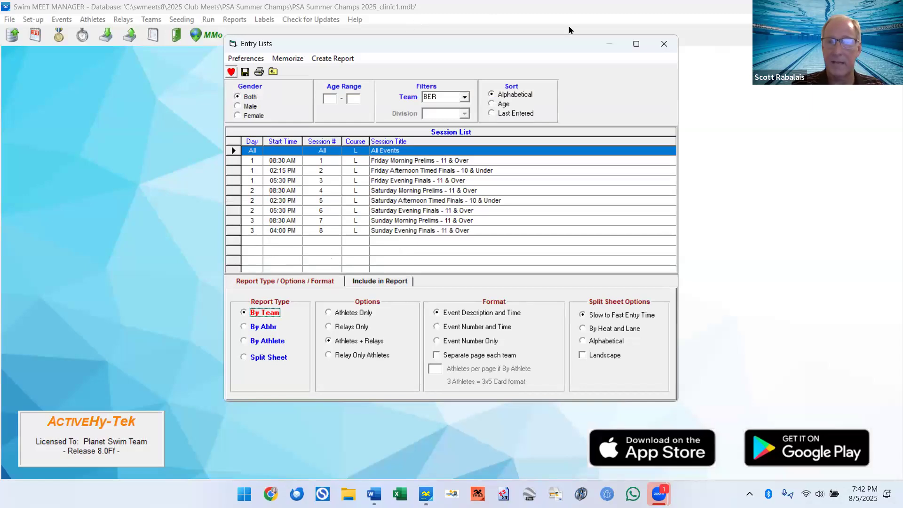
left_click(662, 44)
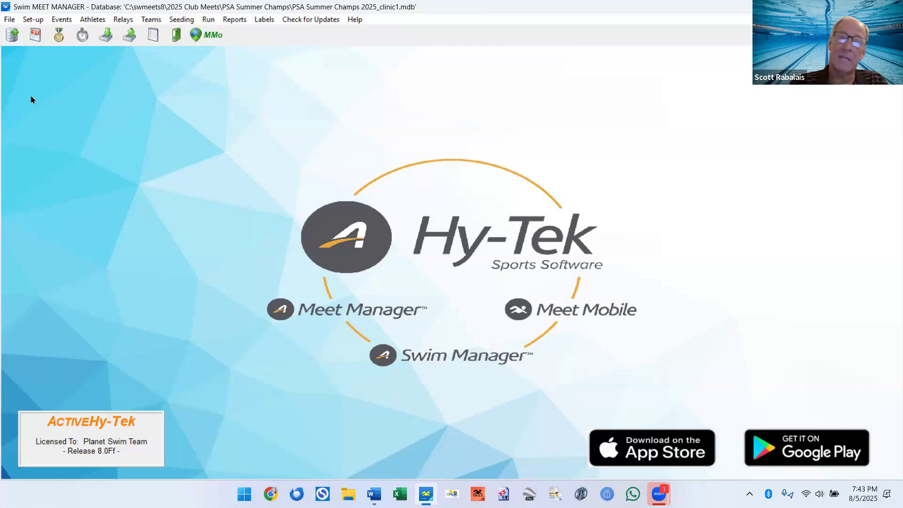
Step: Check which export types the meet database offers, without exporting anything
left_click(9, 21)
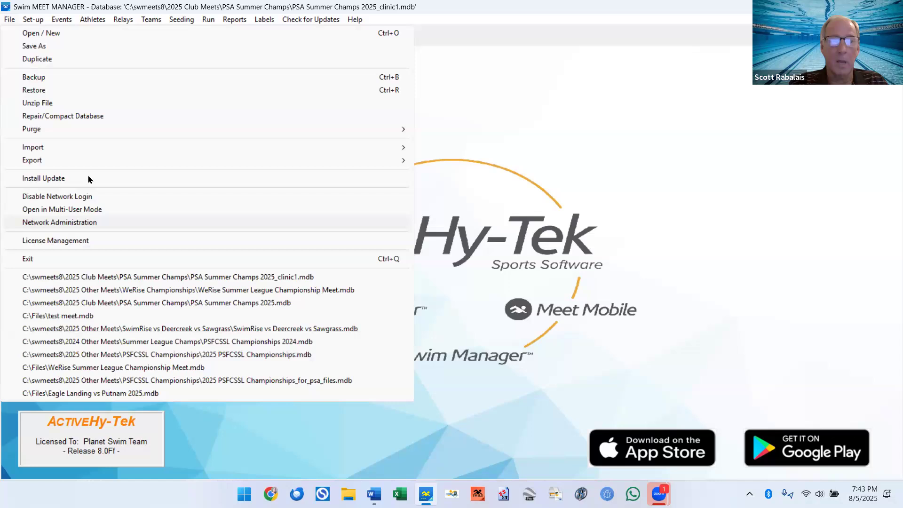
mouse_move(241, 159)
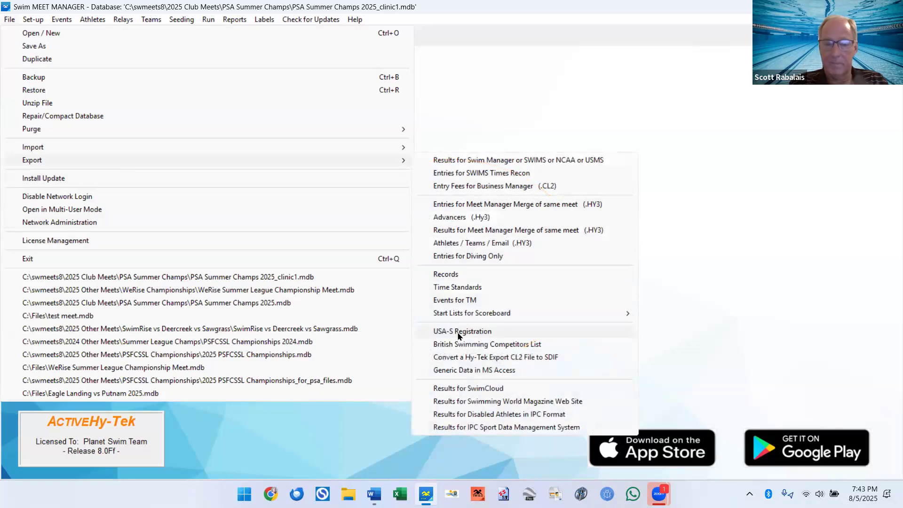
left_click(525, 73)
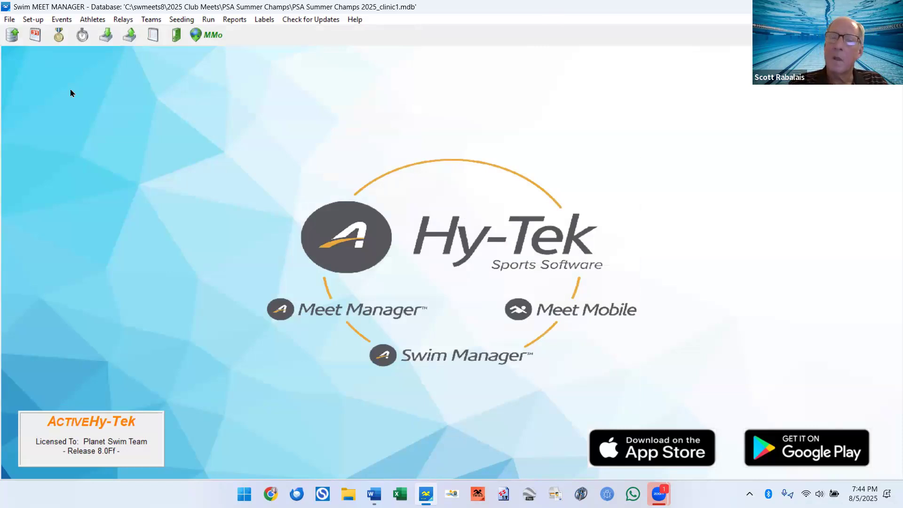
Step: Examine the team list and the Columbia Tiger Sharks team record, and close both without changes
left_click(157, 19)
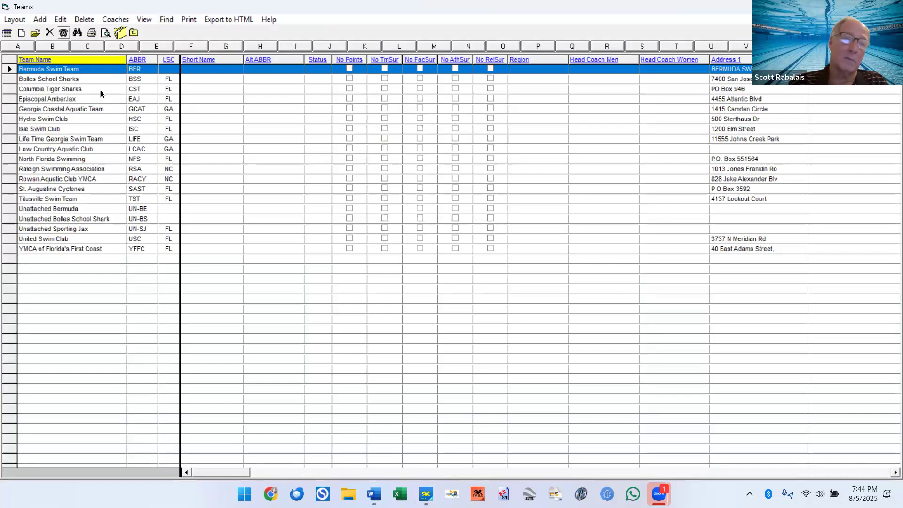
double_click(100, 94)
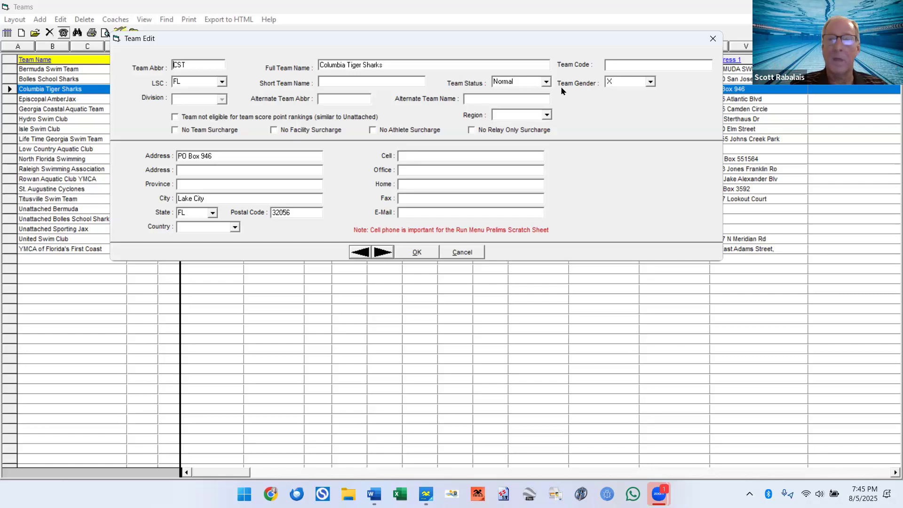
left_click(710, 42)
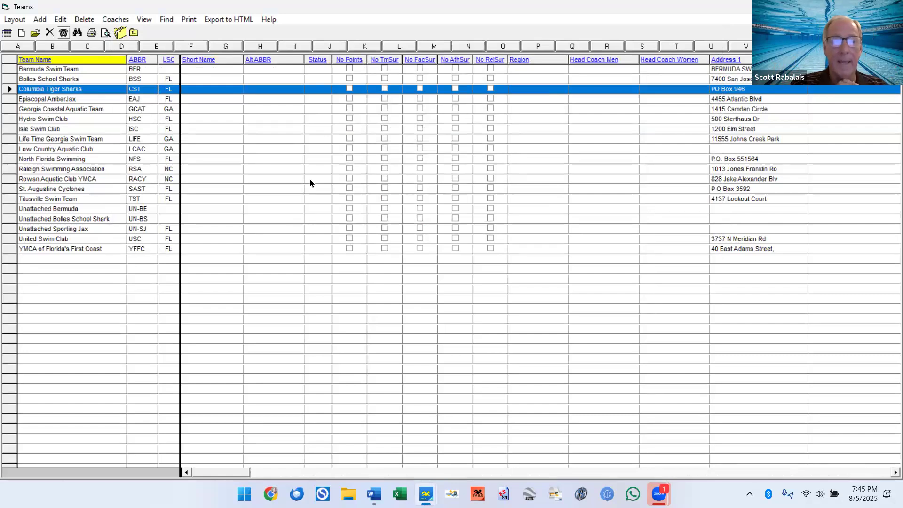
left_click(891, 7)
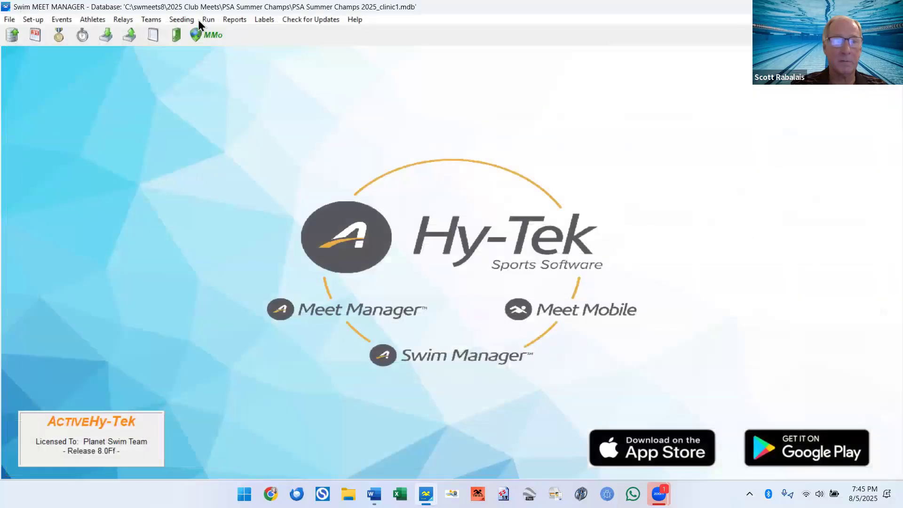
Step: Examine the first listed athlete's details, entries and eligible events, and close the record and the athlete list without changes
left_click(100, 22)
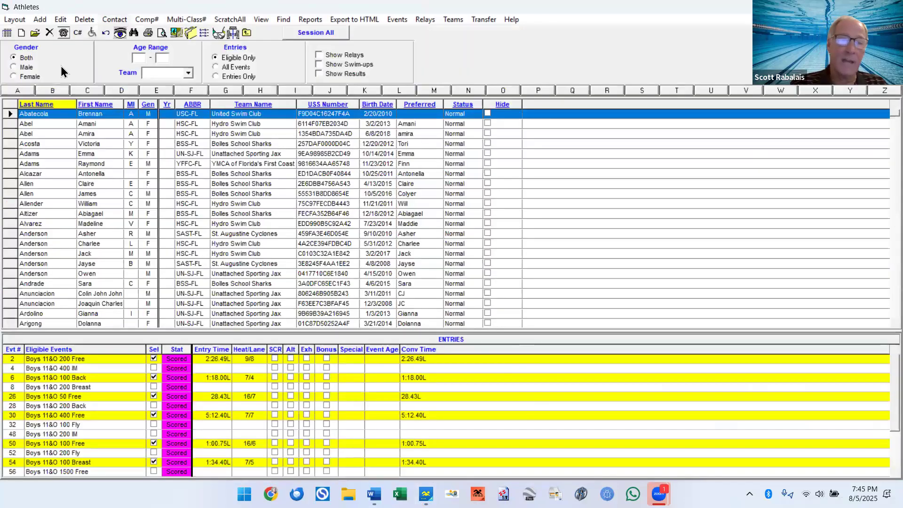
double_click(82, 116)
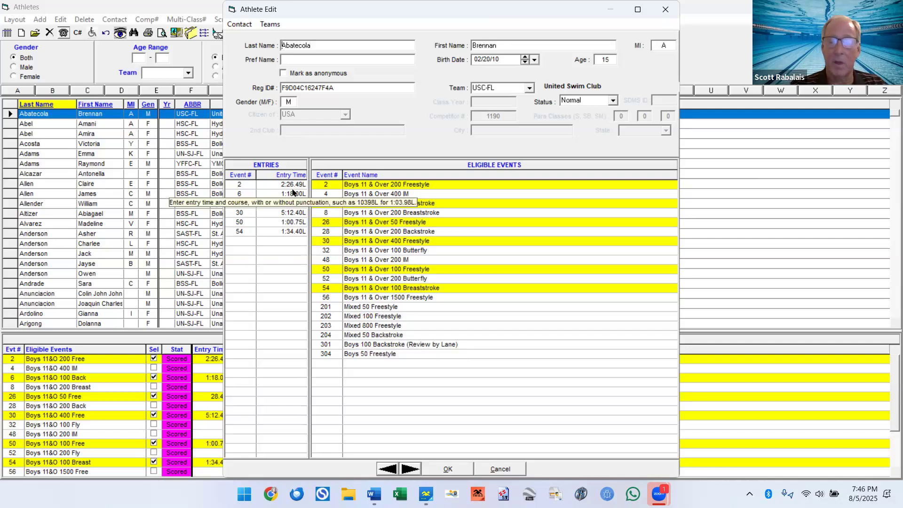
left_click(665, 9)
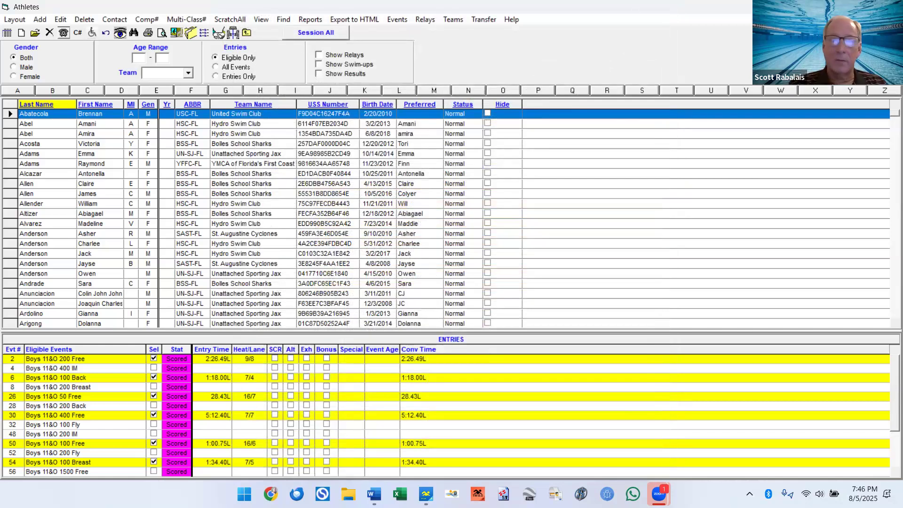
left_click(892, 7)
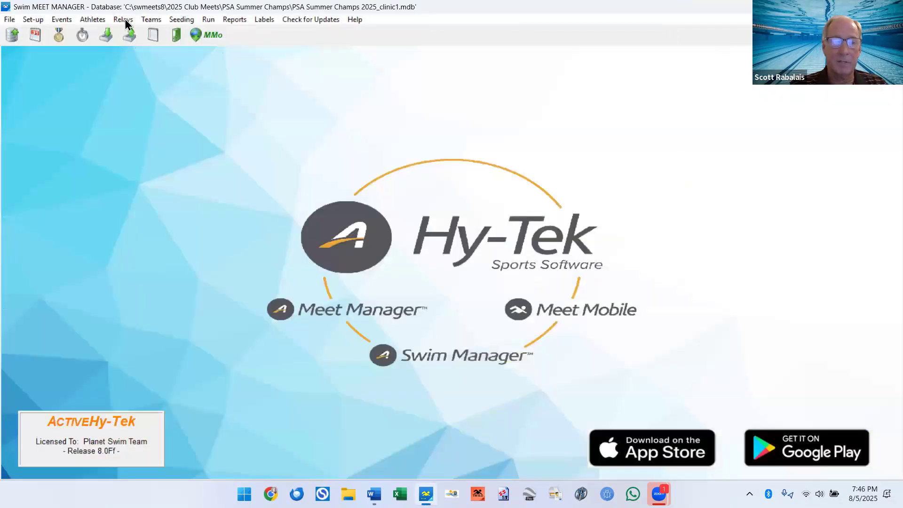
Step: Examine the team entries, eligible athletes and relay order for event 10, Boys 400 Medley Relay
left_click(124, 20)
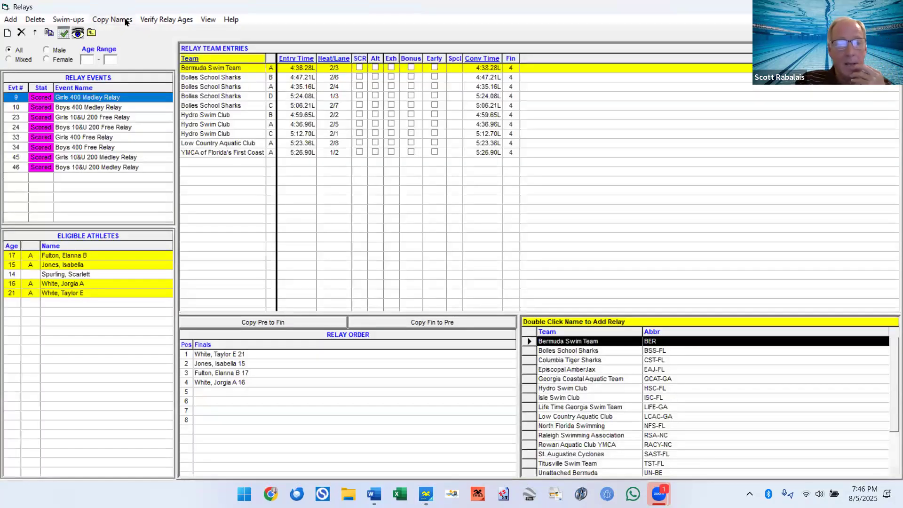
left_click(81, 111)
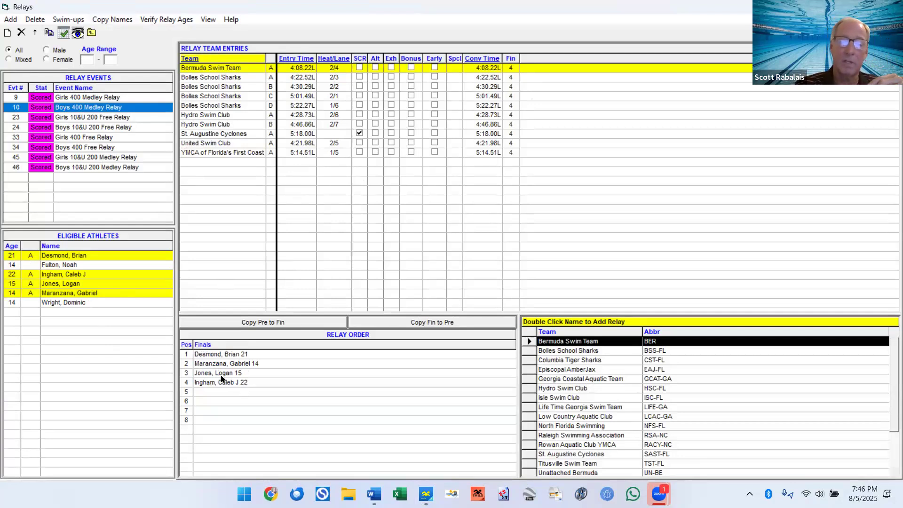
Step: Leave the relay entries for the Run the Meet screen, and check the relay entries from there without changes
mouse_move(223, 375)
left_mouse_down()
mouse_move(233, 386)
mouse_move(232, 373)
left_mouse_up()
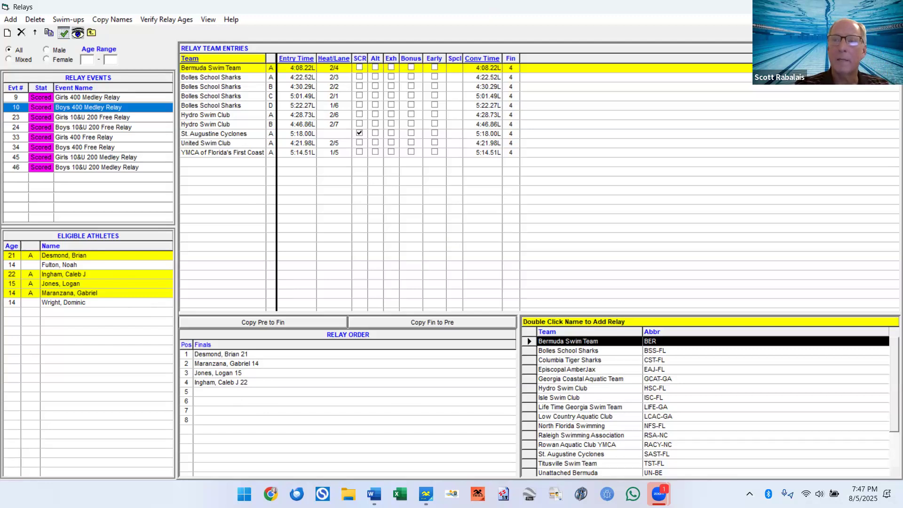
left_click(892, 7)
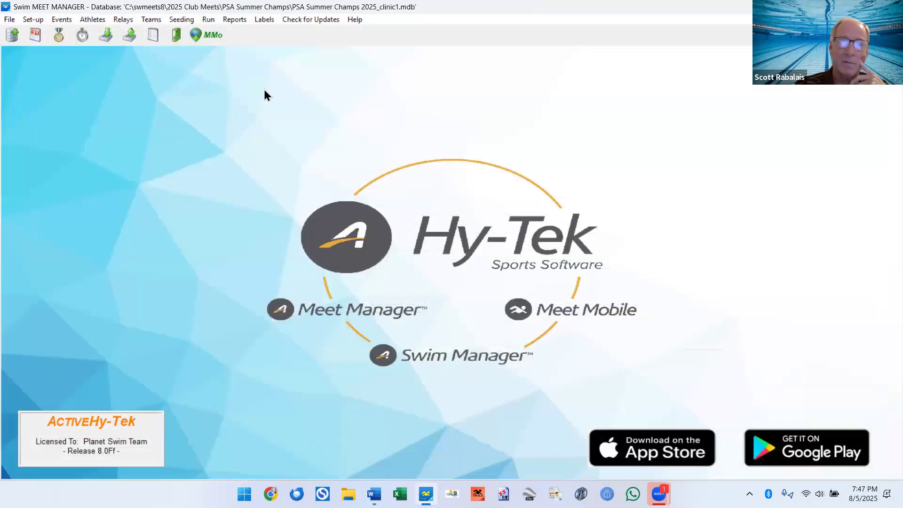
left_click(208, 19)
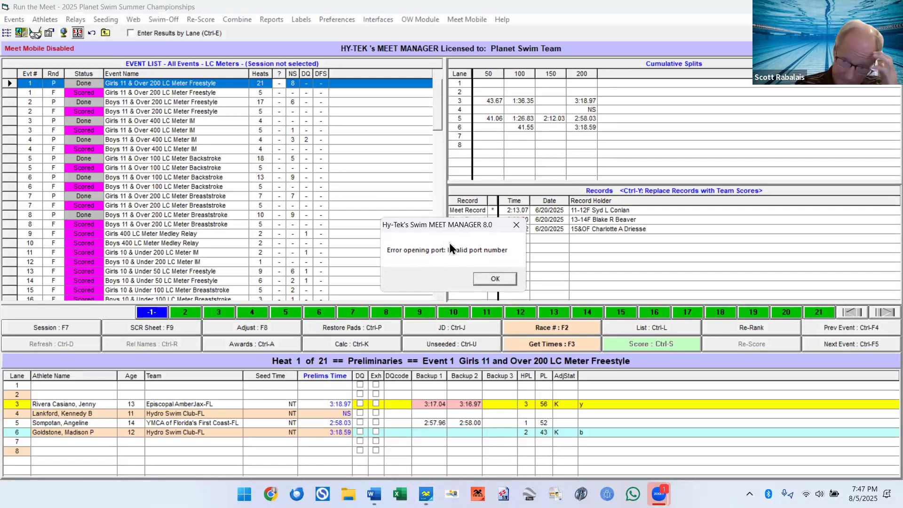
left_click(494, 278)
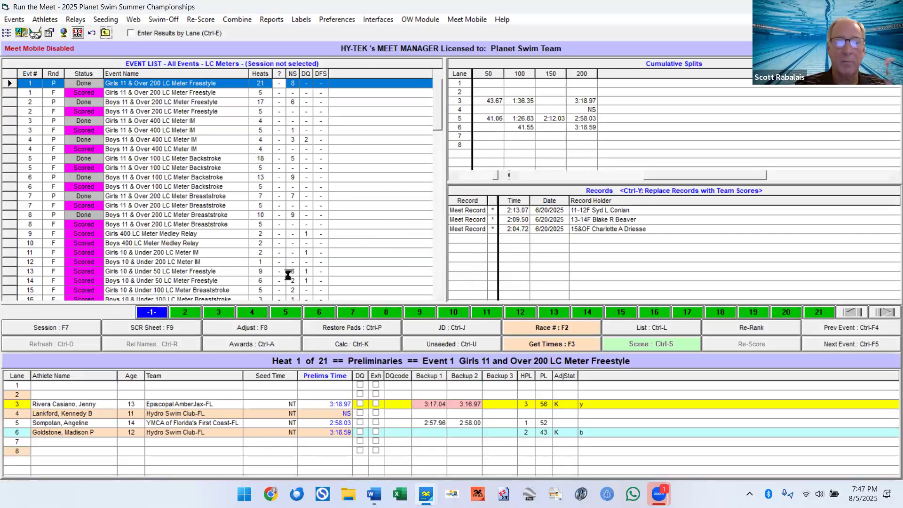
left_click(76, 20)
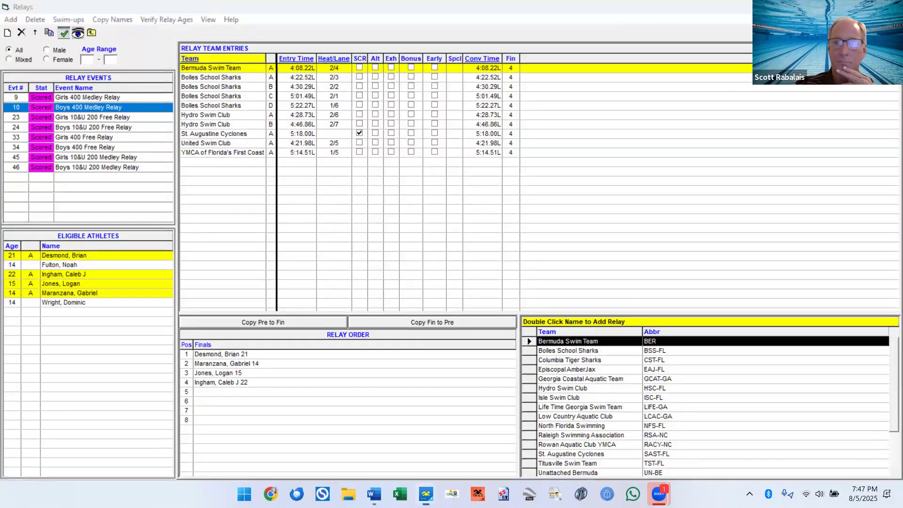
left_click(892, 6)
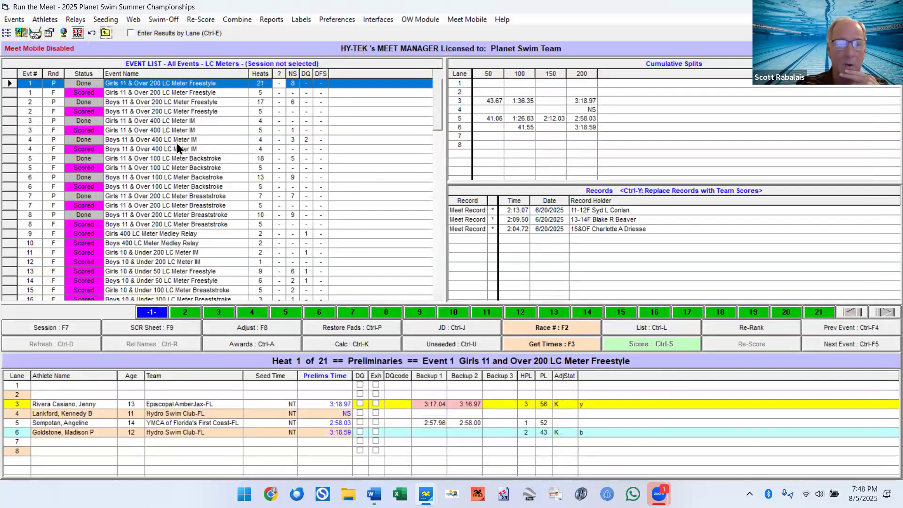
Step: Examine the relay names and order for event 9, Girls 400 LC Meter Medley Relay, and close the Run the Meet screen
scroll(187, 224, "down", 1)
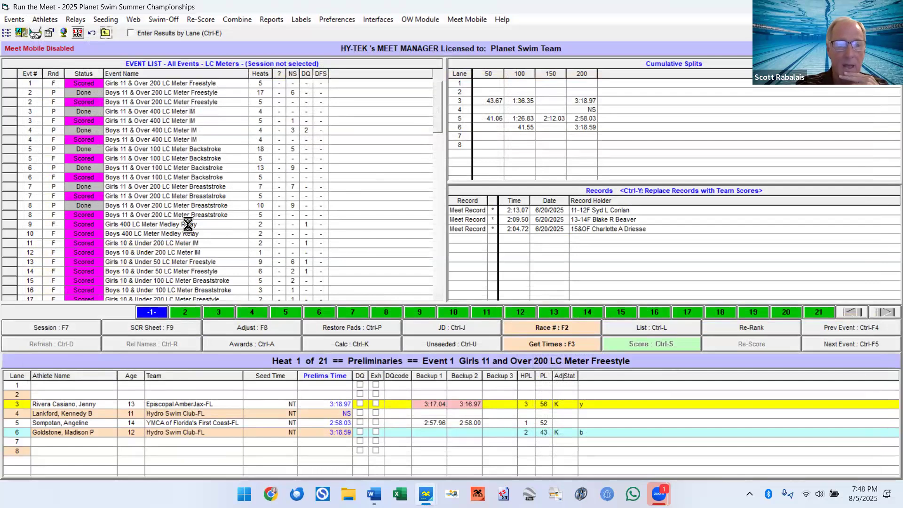
left_click(187, 224)
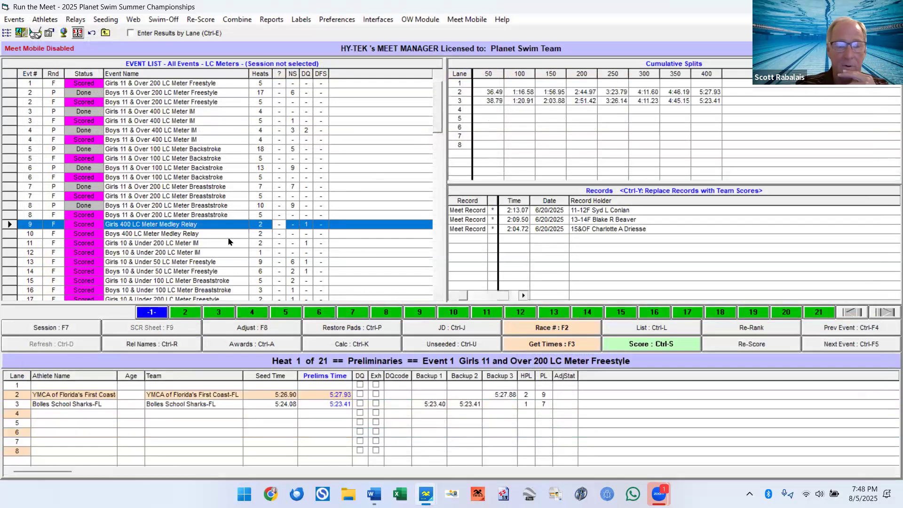
left_click(151, 349)
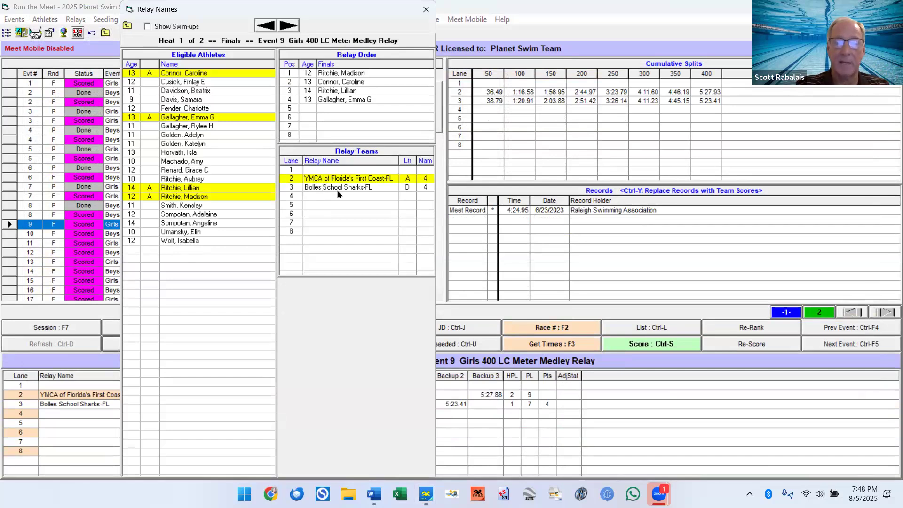
left_click(426, 10)
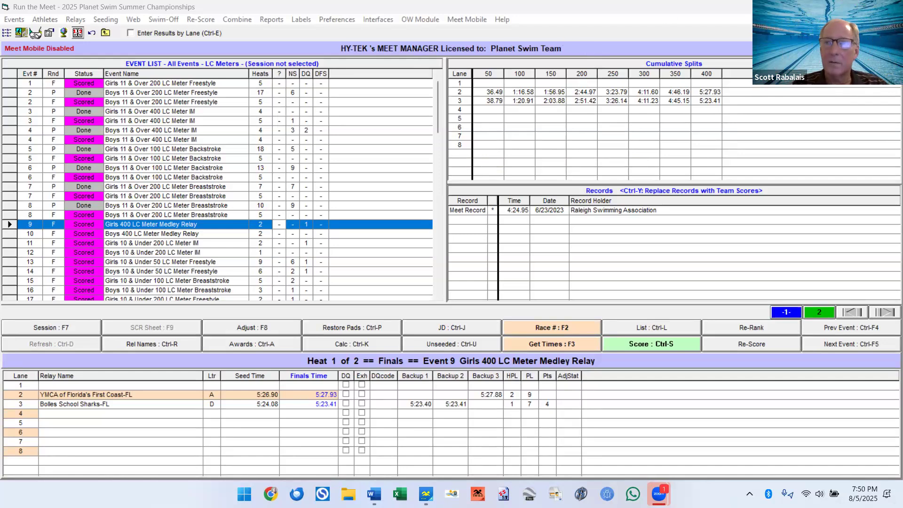
left_click(892, 7)
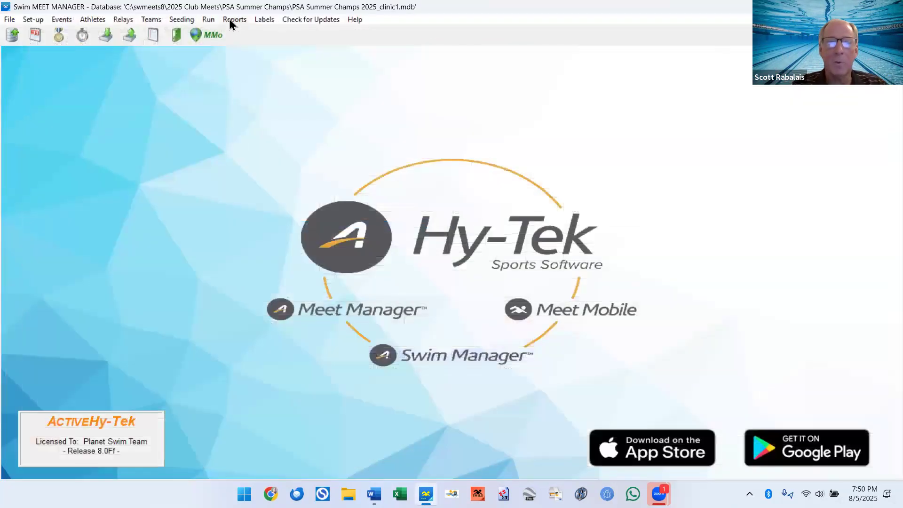
Step: Examine the Exceptions Report's miscellaneous checks and maximum entry limits, and close it without creating a report
left_click(230, 18)
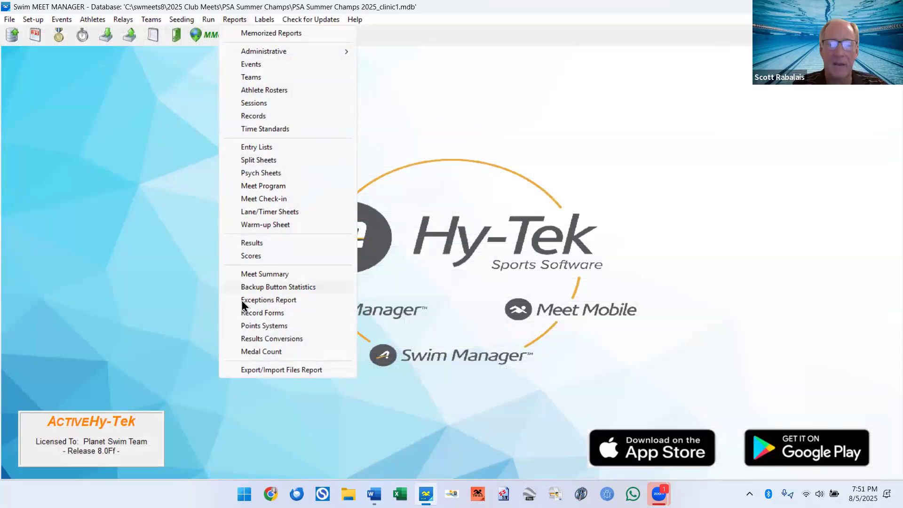
left_click(275, 303)
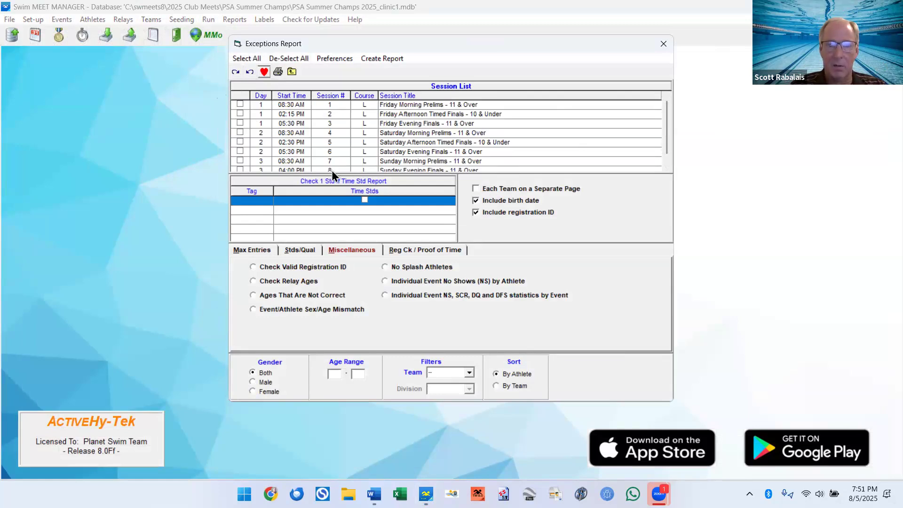
left_click(255, 252)
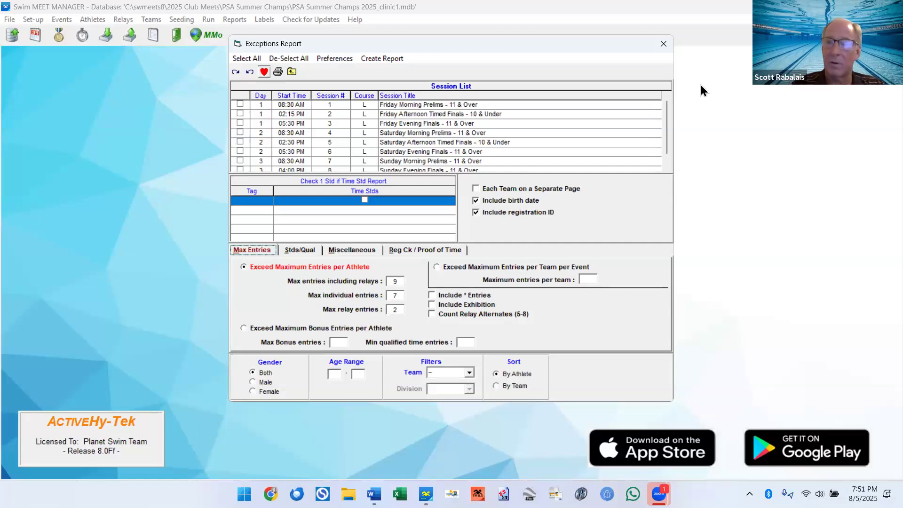
left_click(659, 51)
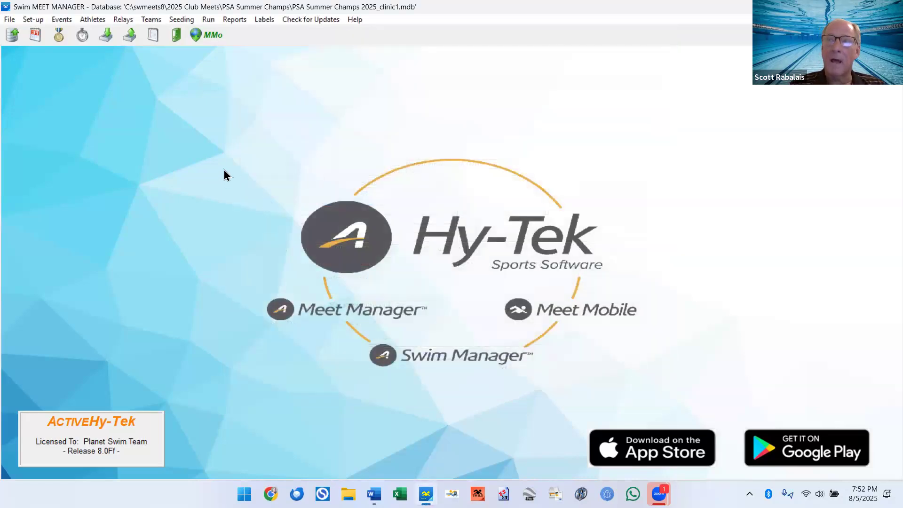
Step: Set up a psych sheet for all Friday Morning Prelims events with triple columns, no double spacing and no logos in the footer
left_click(238, 20)
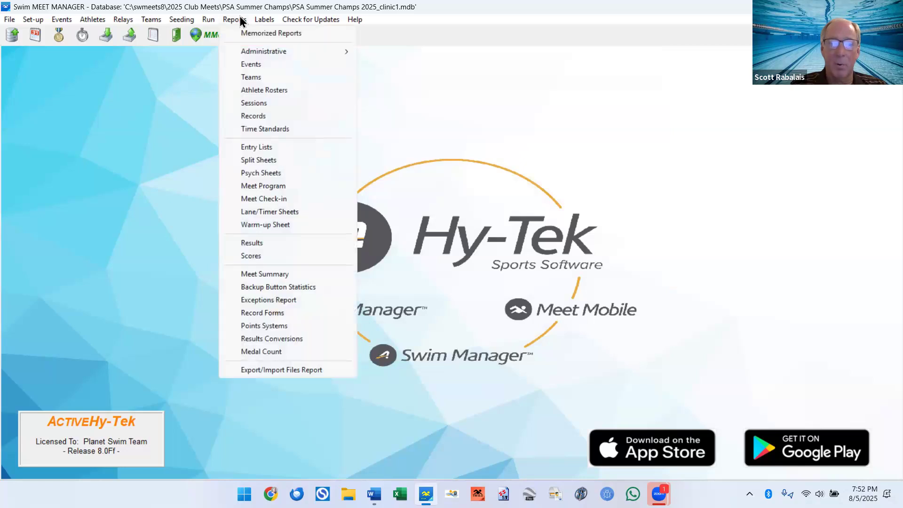
left_click(279, 179)
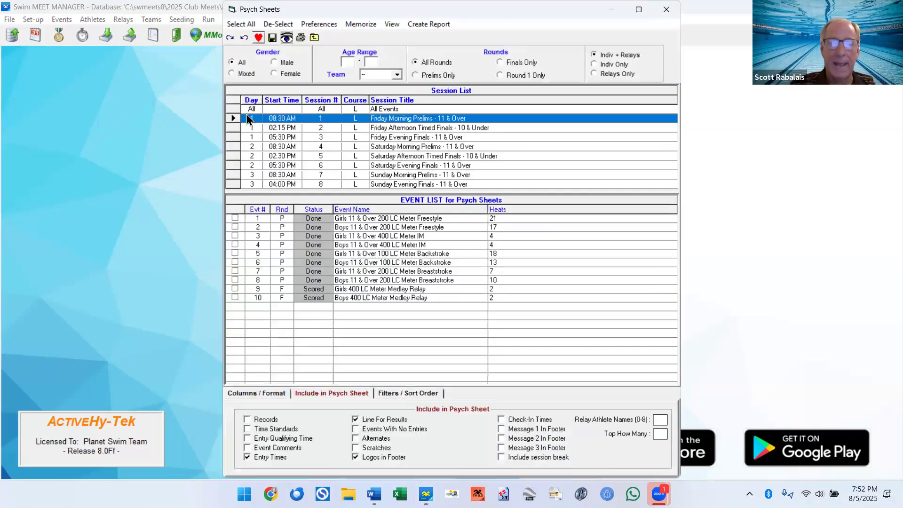
left_click(240, 24)
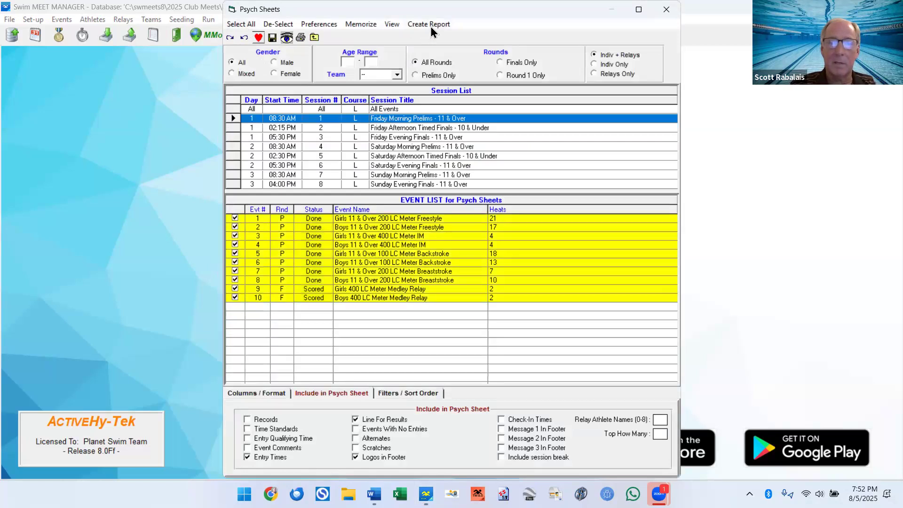
left_click(251, 391)
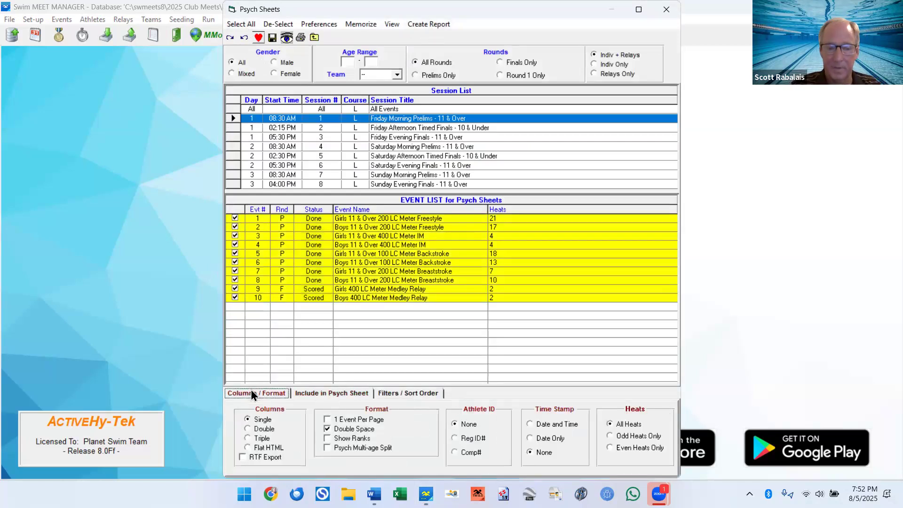
left_click(262, 438)
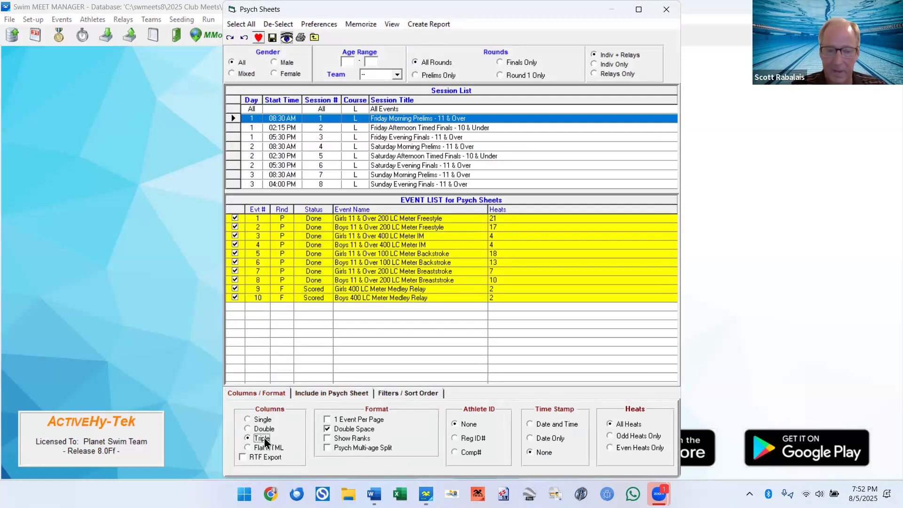
left_click(326, 428)
left_click(323, 393)
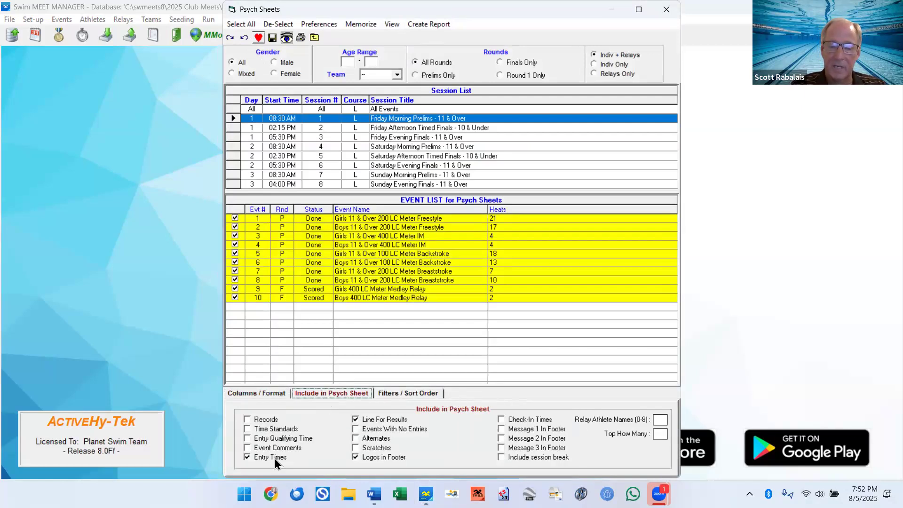
left_click(355, 456)
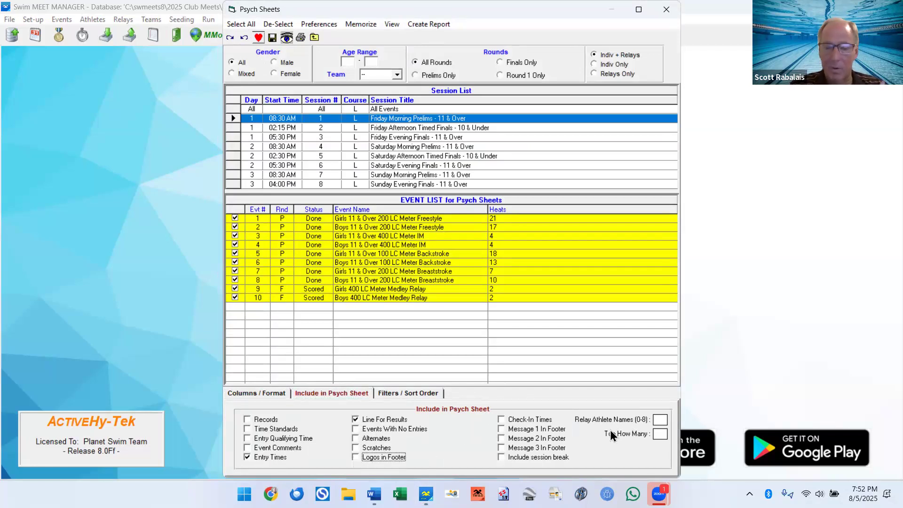
Step: Create the psych sheet report, review its first two pages, and close the preview and the psych sheet setup
left_click(432, 28)
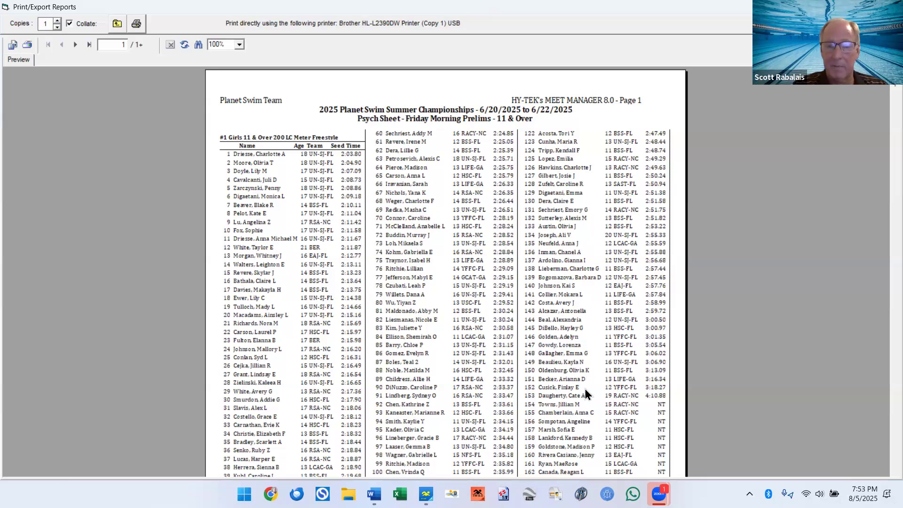
left_click(75, 45)
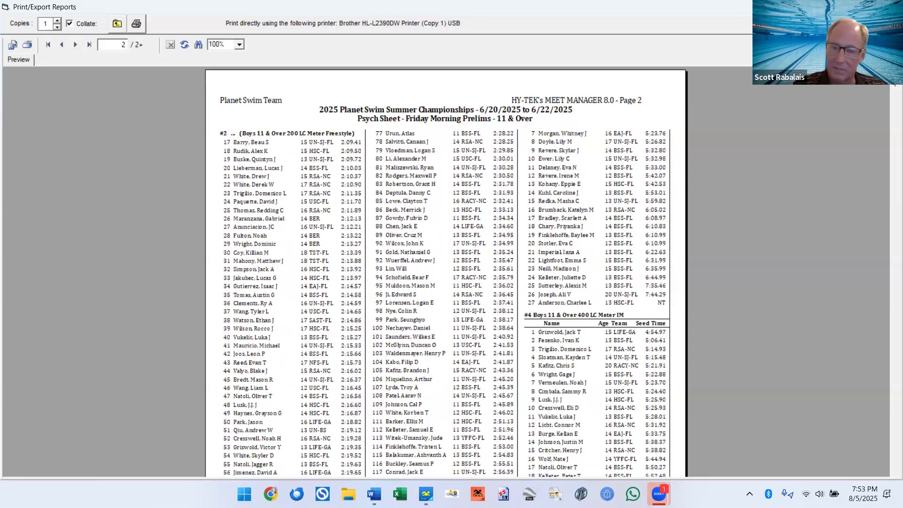
left_click(890, 7)
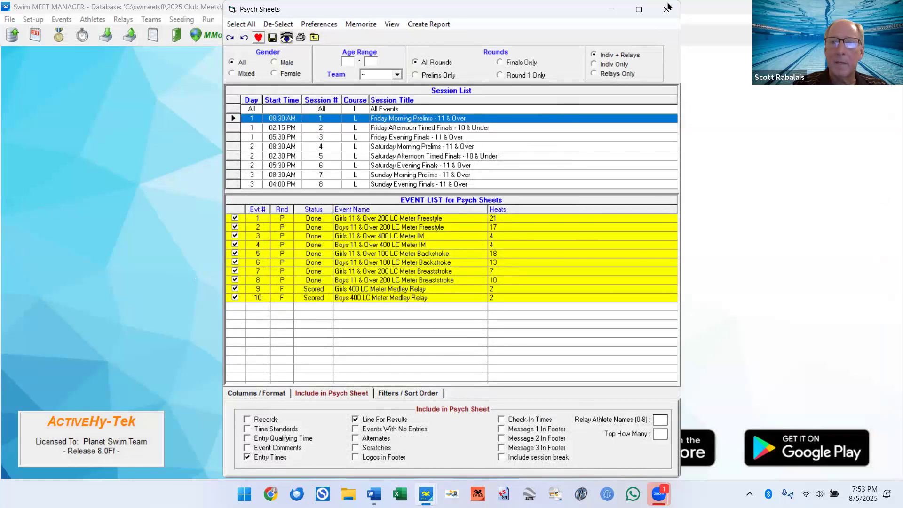
left_click(667, 9)
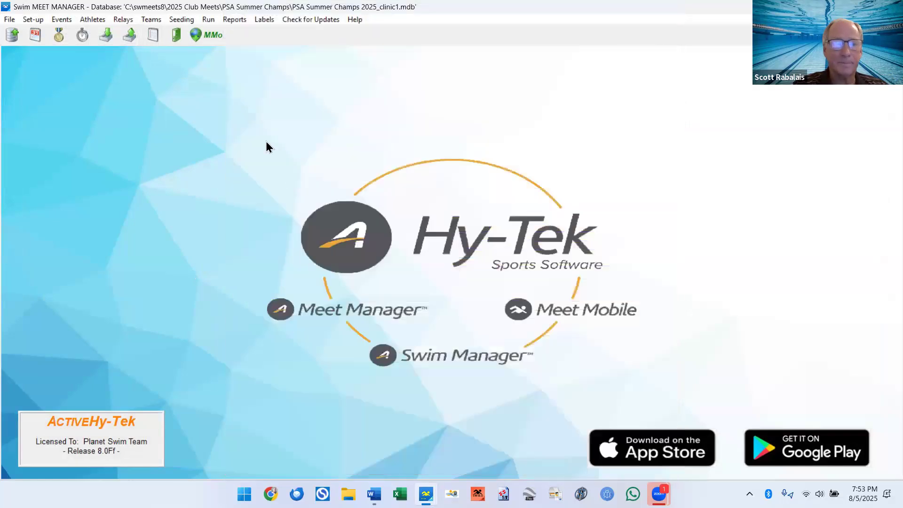
Step: Create a Sessions Report for session 1, Friday Morning Prelims - 11 & Over
left_click(236, 20)
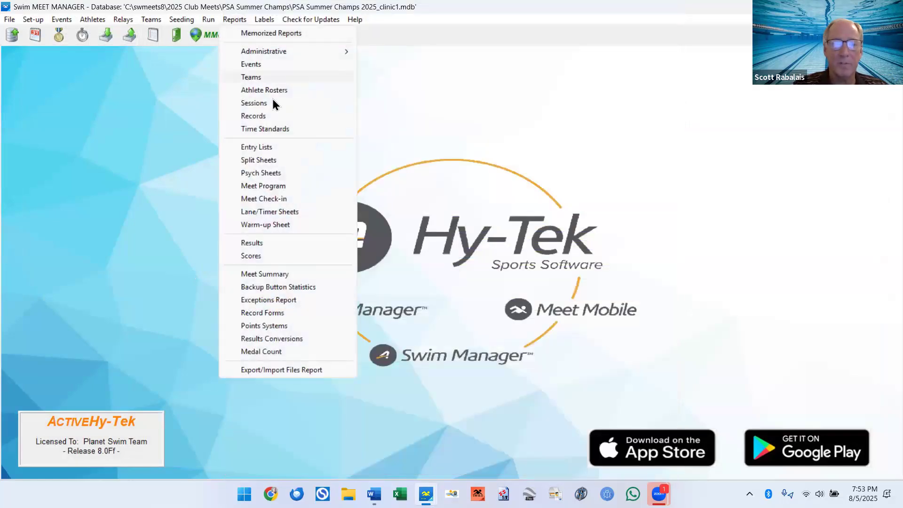
left_click(275, 103)
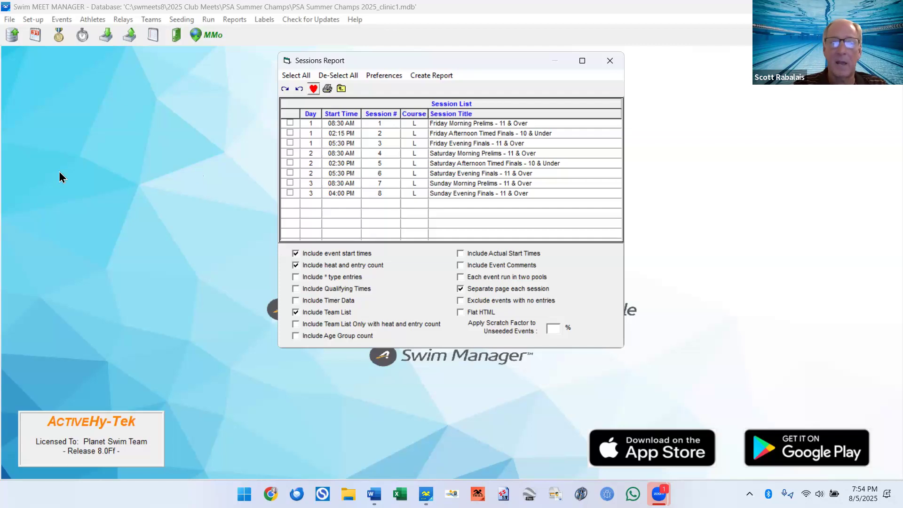
left_click(290, 123)
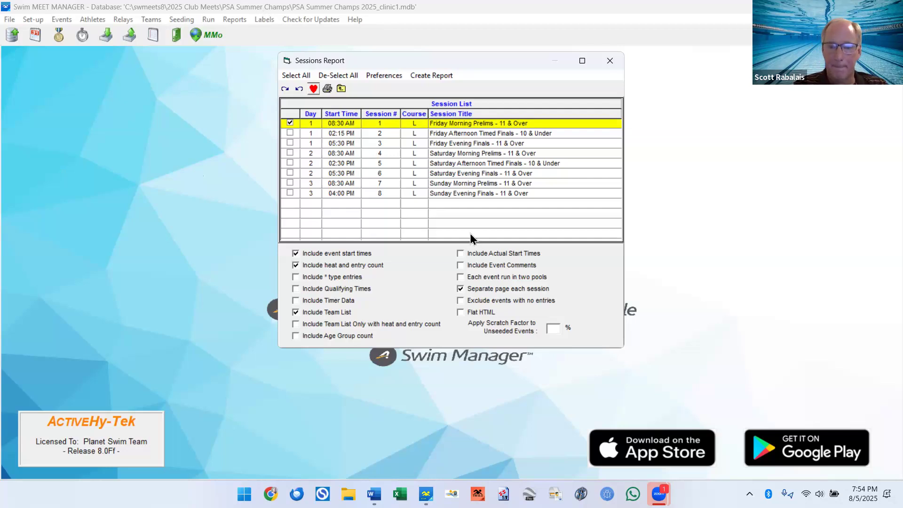
left_click(437, 76)
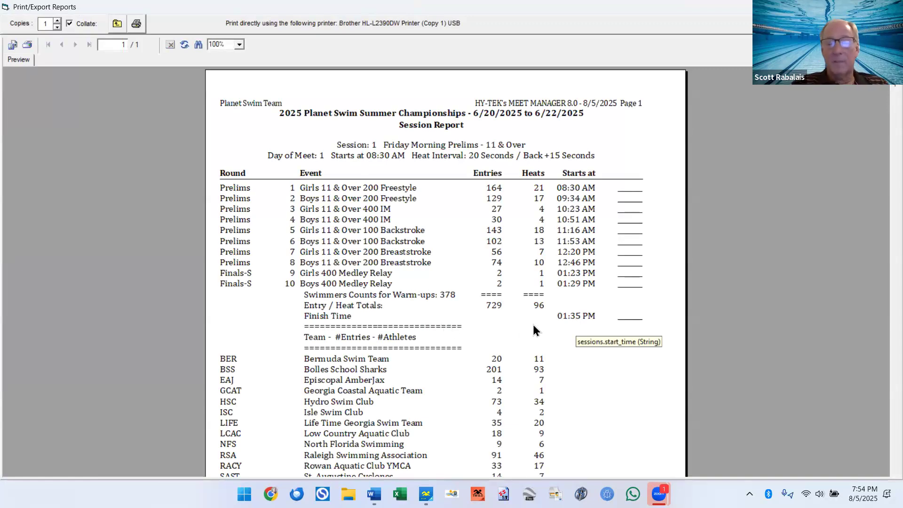
Step: Examine the session report's event timeline and team entry counts, and close the preview and the Sessions Report setup
scroll(534, 326, "down", 1)
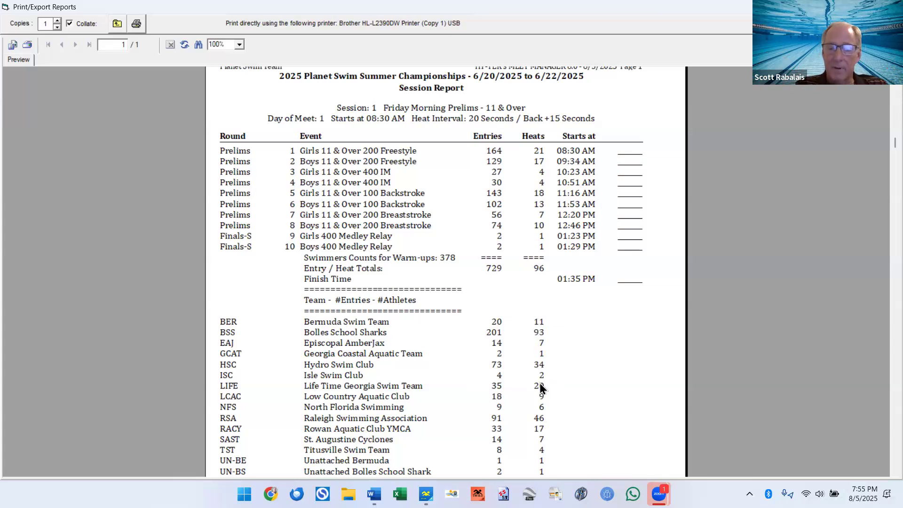
scroll(541, 388, "down", 5)
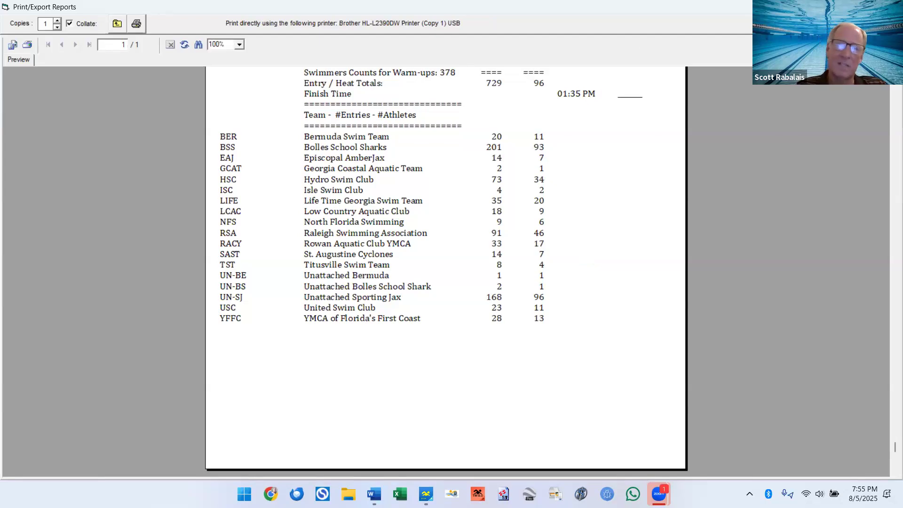
left_click(892, 7)
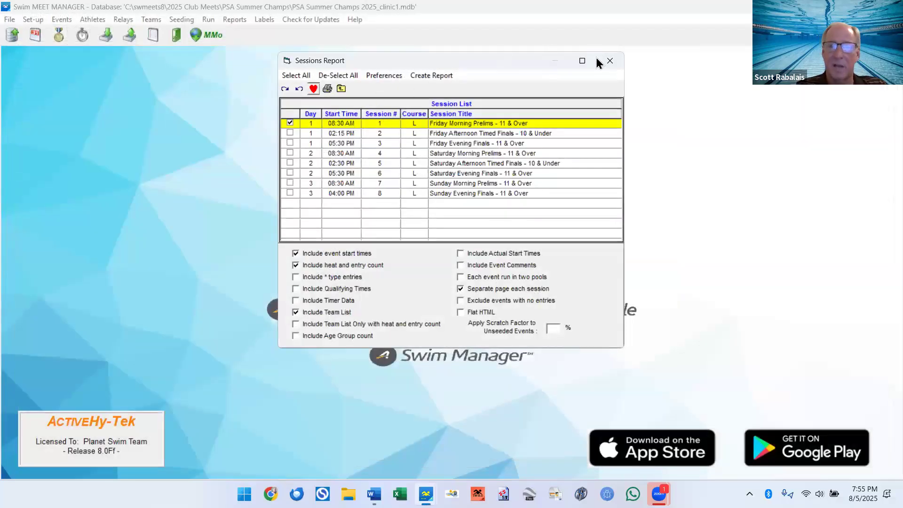
left_click(610, 62)
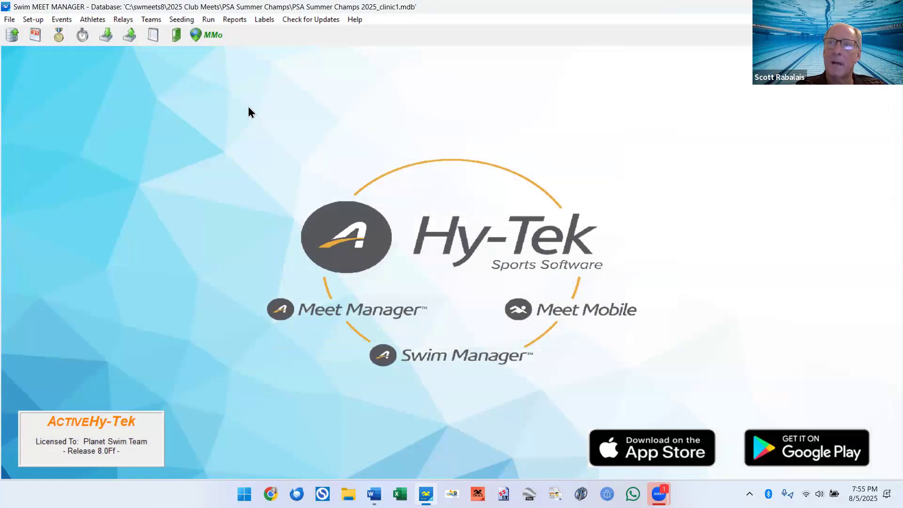
Step: Open meet seeding, list the events of all sessions to view their seeding status, and close it
left_click(185, 19)
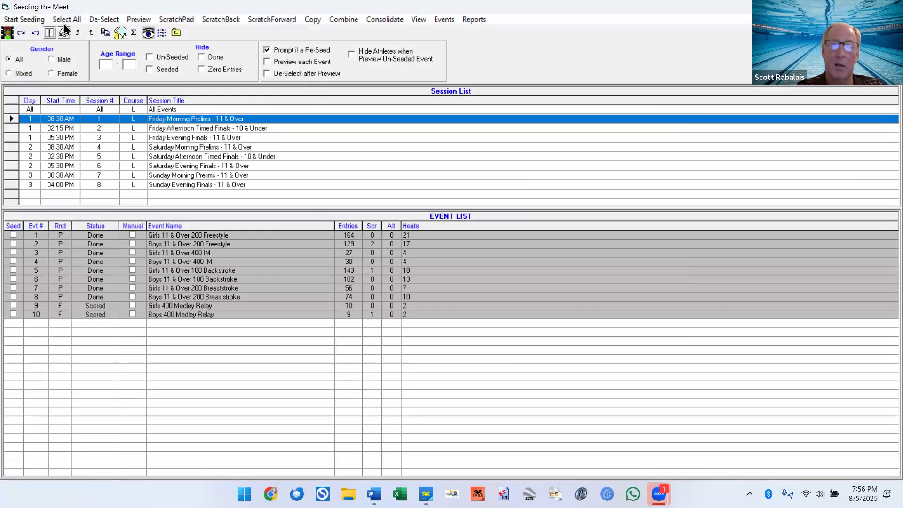
left_click(168, 112)
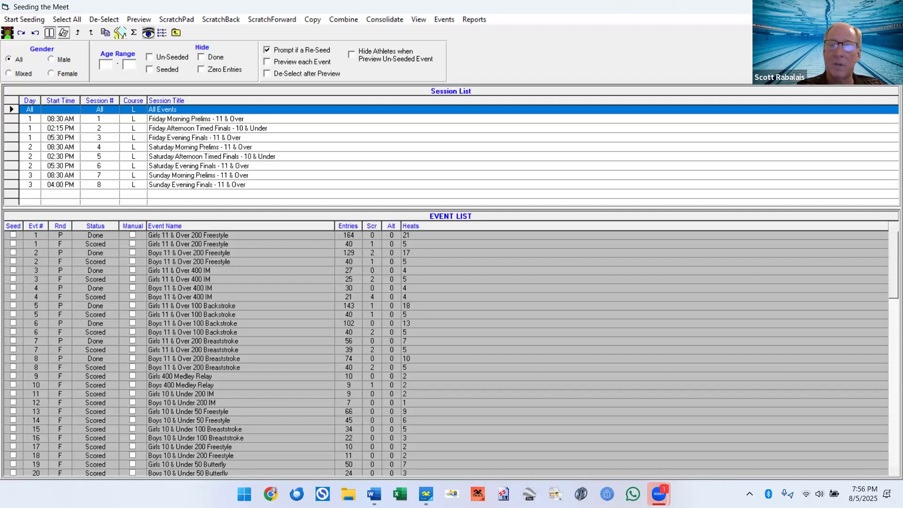
left_click(892, 7)
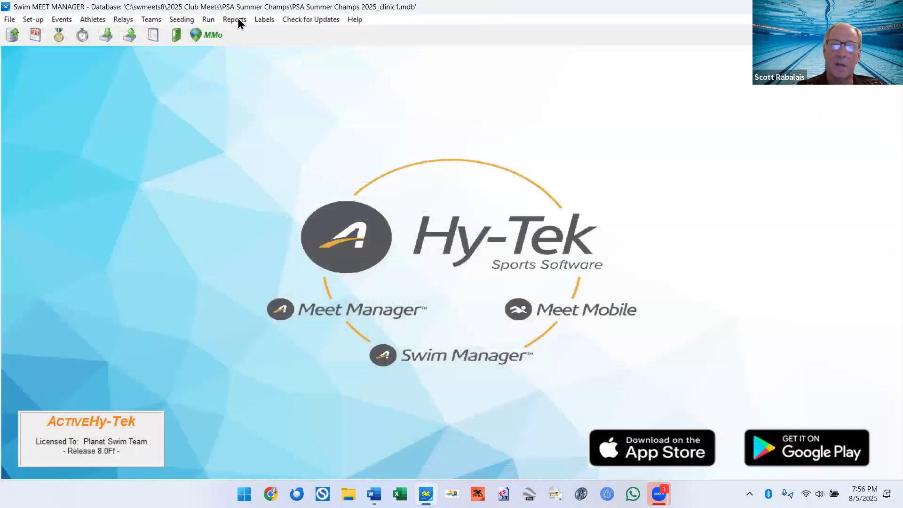
Step: Create lane/timer sheets for all Friday Morning Prelims events in the 1 Event Per Page Per Lane format
left_click(234, 20)
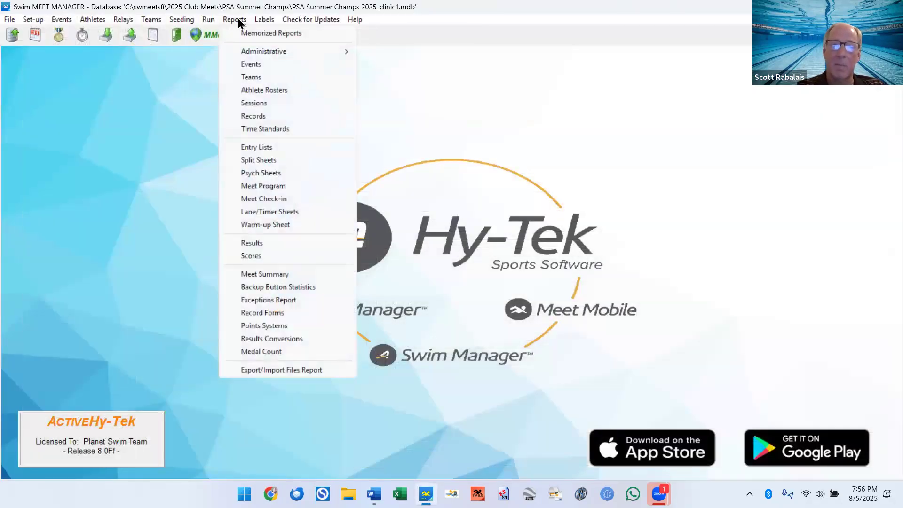
left_click(267, 212)
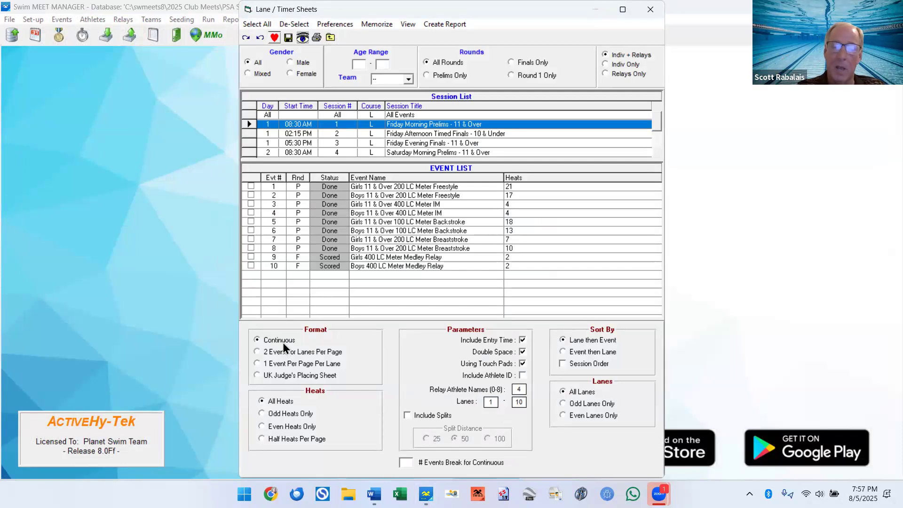
left_click(301, 367)
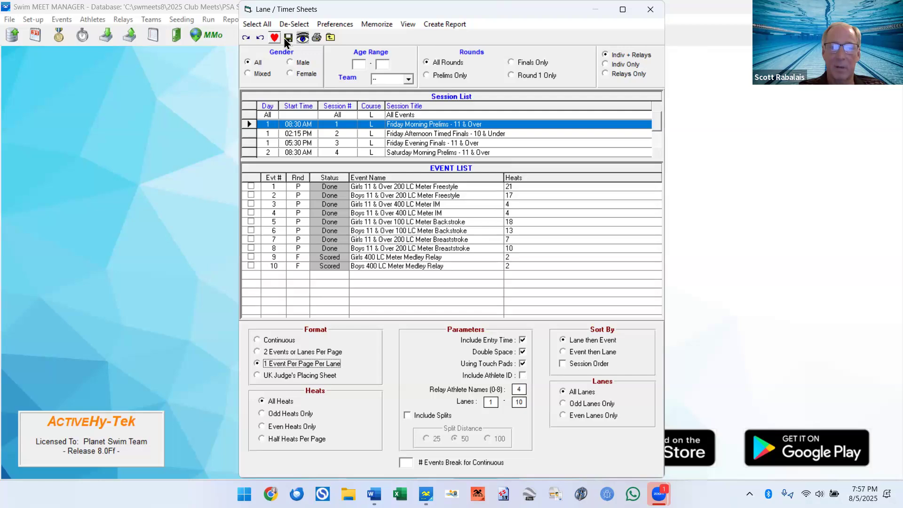
left_click(261, 24)
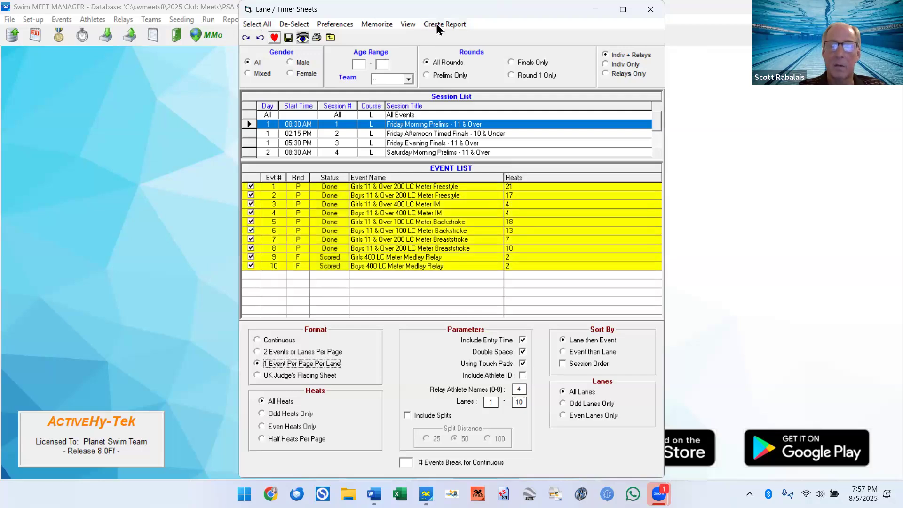
left_click(437, 24)
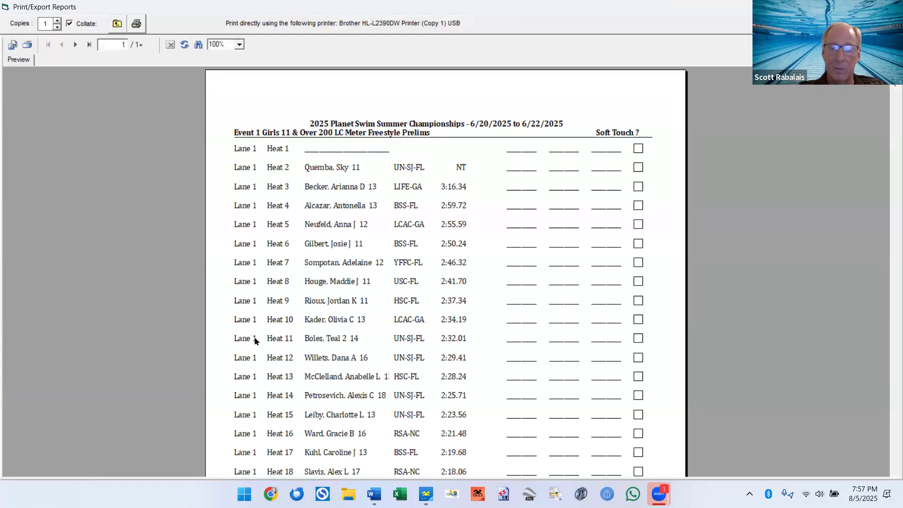
Step: Review the lane 1 timer sheet for event 1, and close the preview and the Lane / Timer Sheets setup
scroll(277, 266, "down", 5)
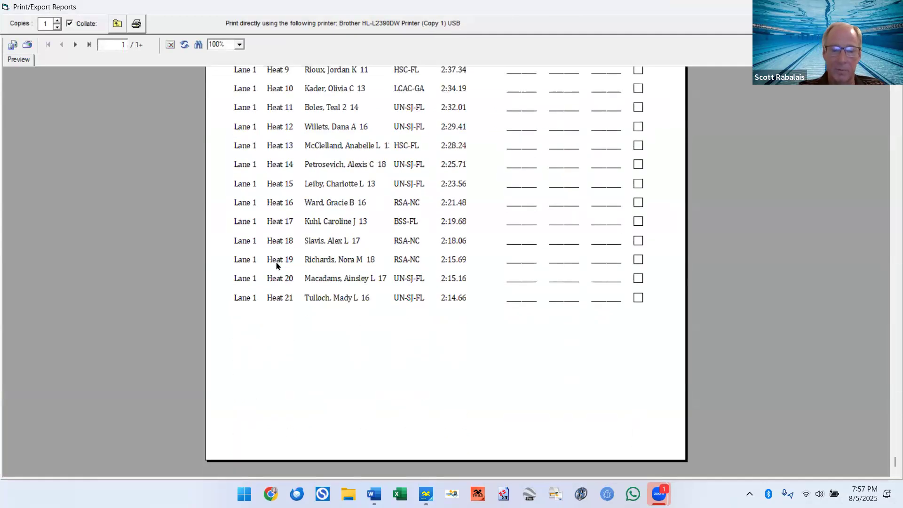
scroll(277, 266, "up", 5)
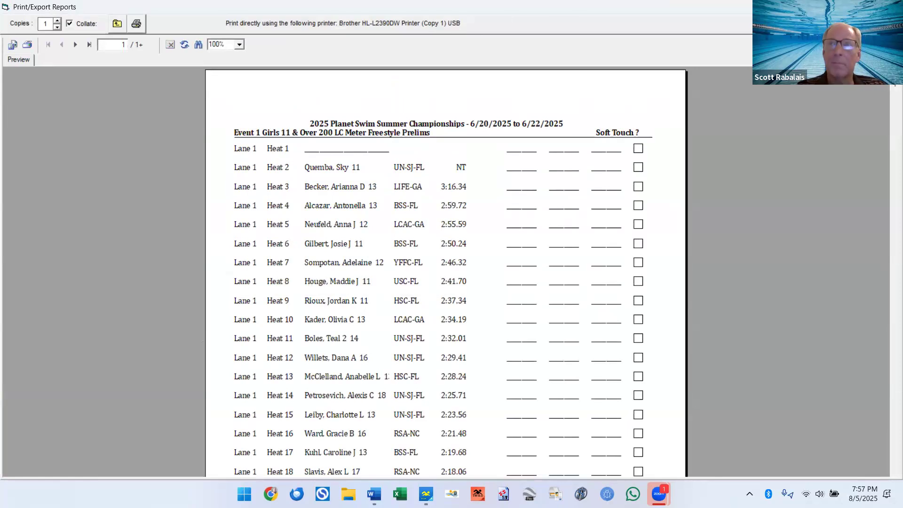
left_click(892, 6)
left_click(650, 9)
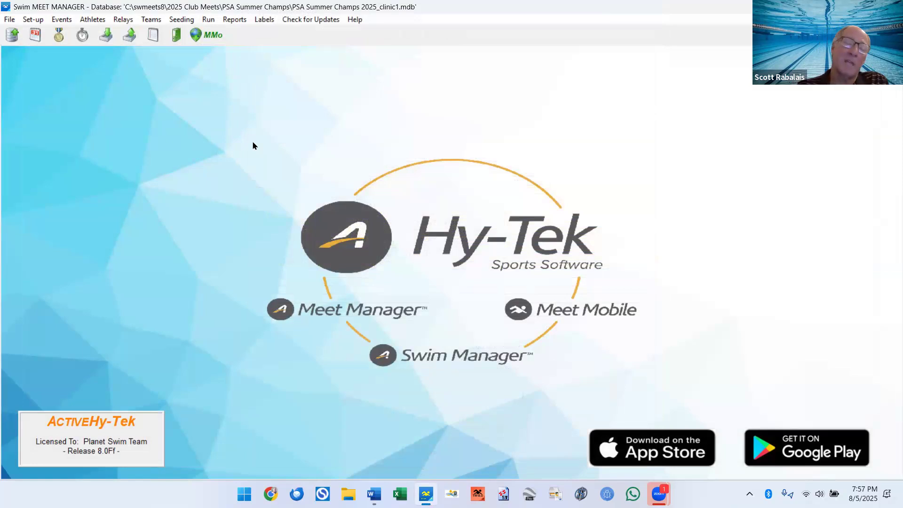
Step: Create a meet check-in report for event 1, Girls 11 & Over 200 LC Meter Freestyle, and close the preview and setup
left_click(245, 22)
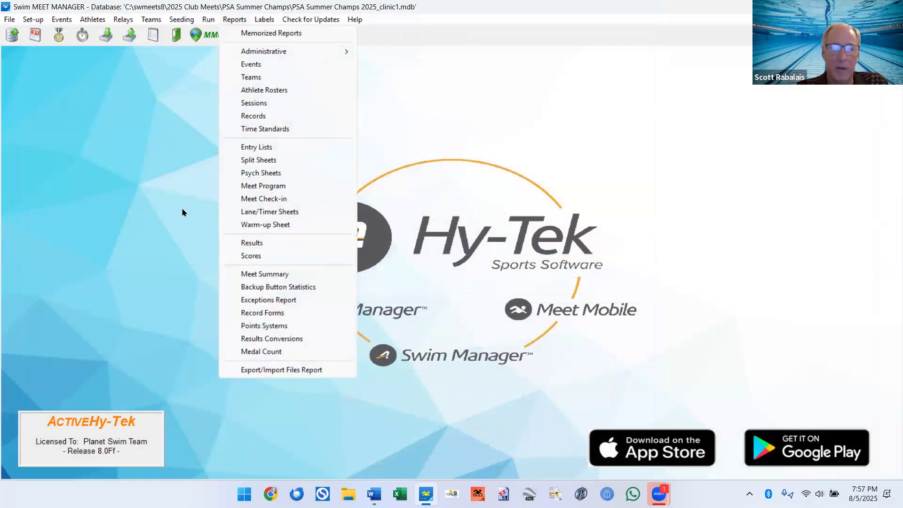
left_click(267, 199)
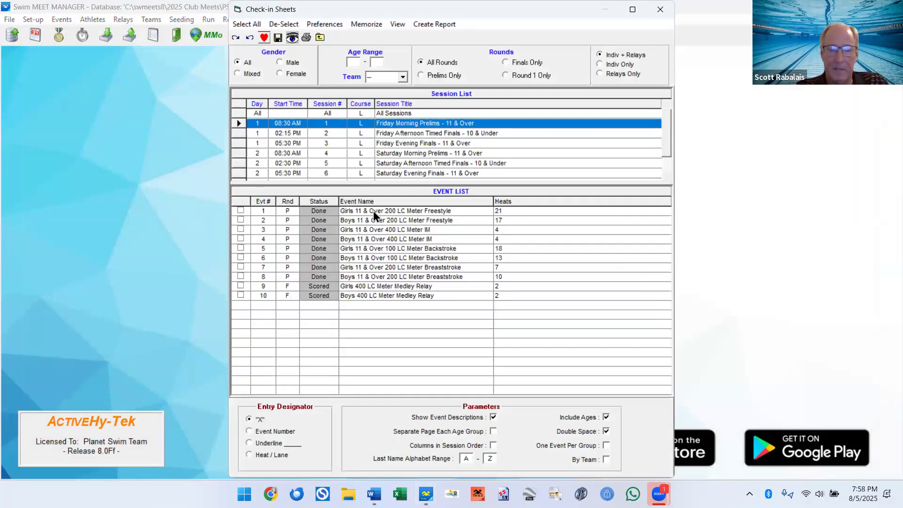
left_click(373, 211)
left_click(444, 22)
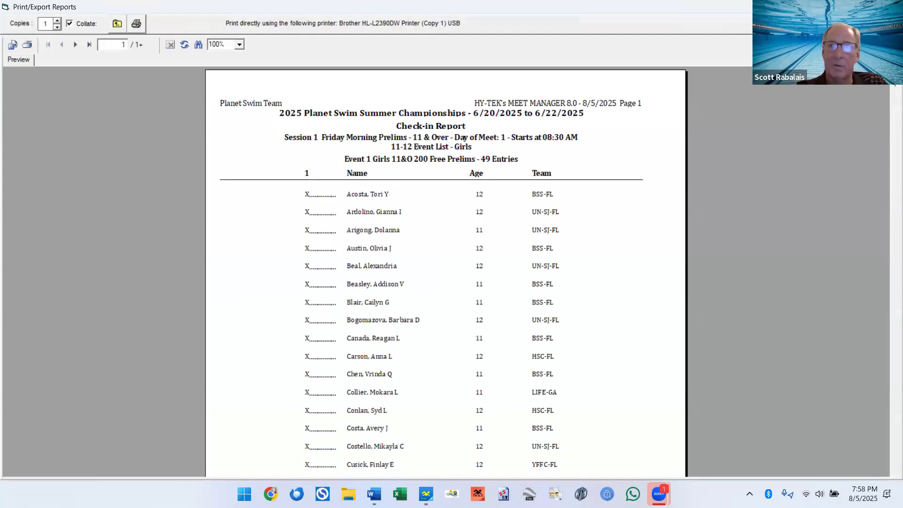
left_click(892, 7)
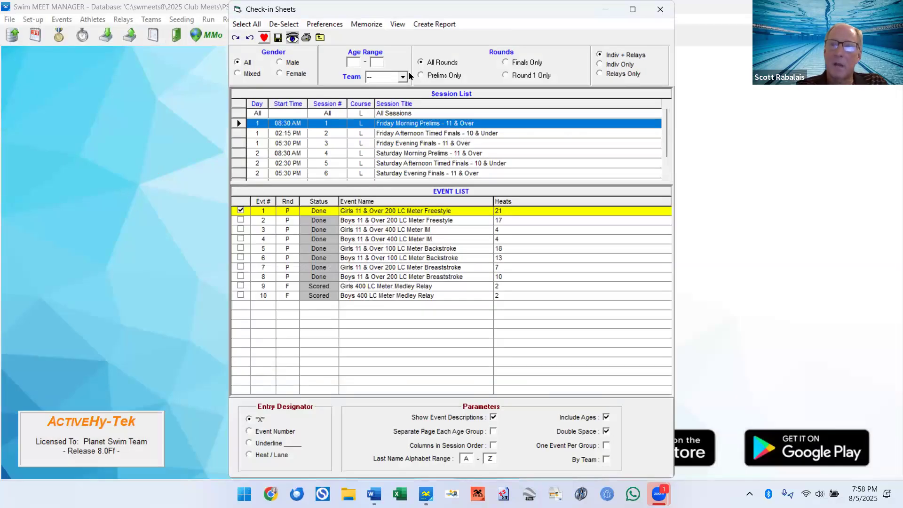
left_click(660, 17)
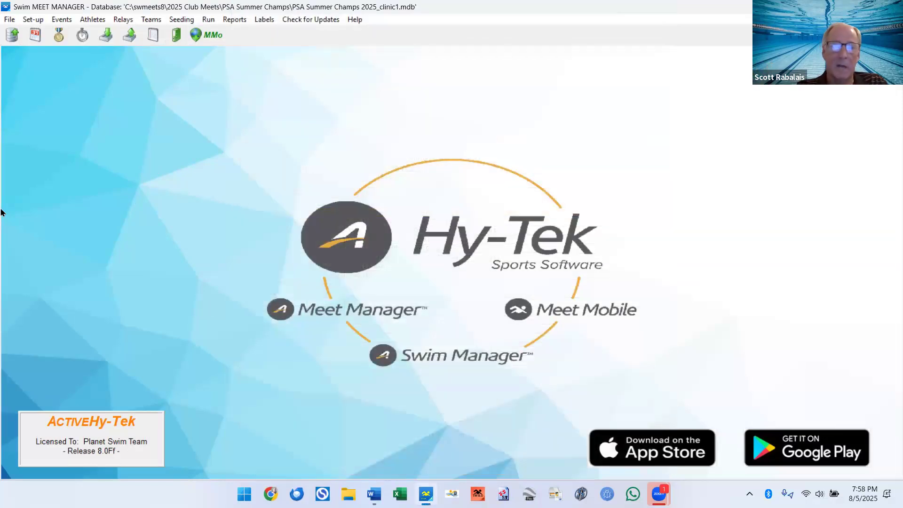
Step: Try to open the Meet Mobile settings for this meet
left_click(38, 19)
left_click(56, 46)
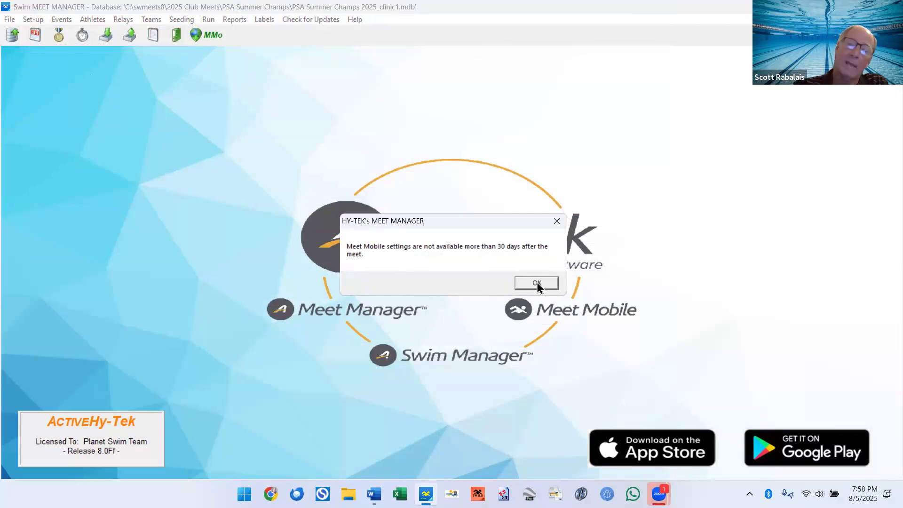
left_click(537, 282)
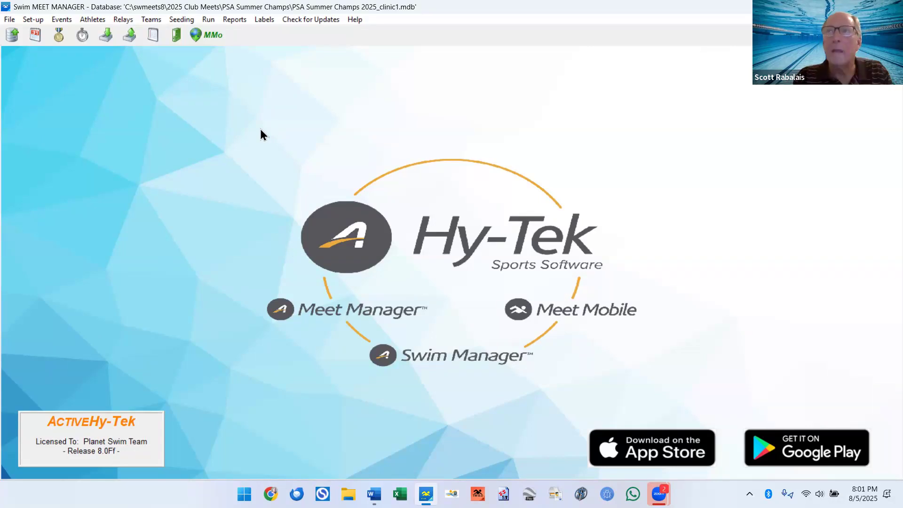
Step: Open Run the Meet and review the timing system choices for Pool 1, leaving the selection as it is
left_click(210, 20)
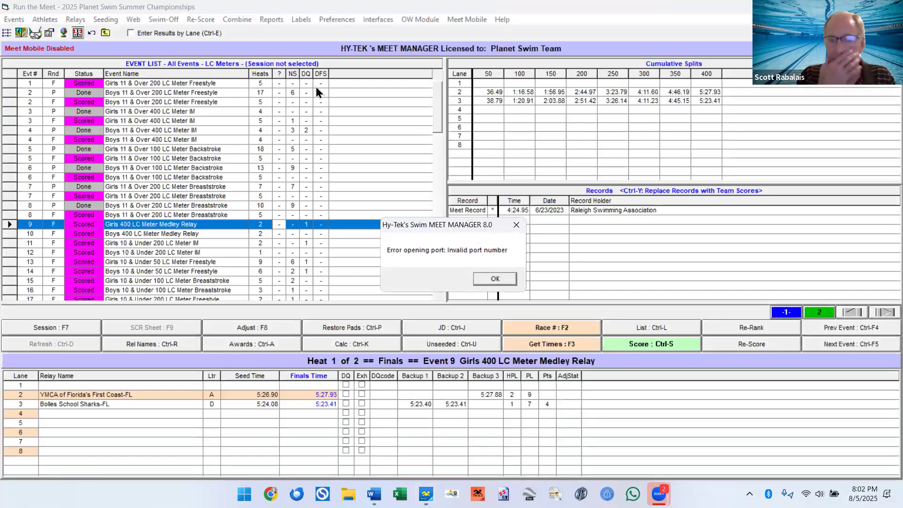
left_click(494, 279)
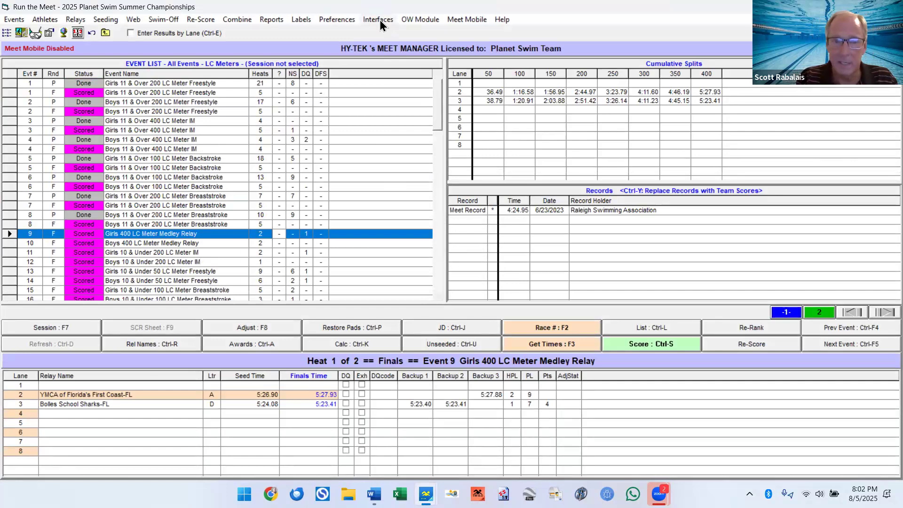
left_click(380, 20)
mouse_move(393, 34)
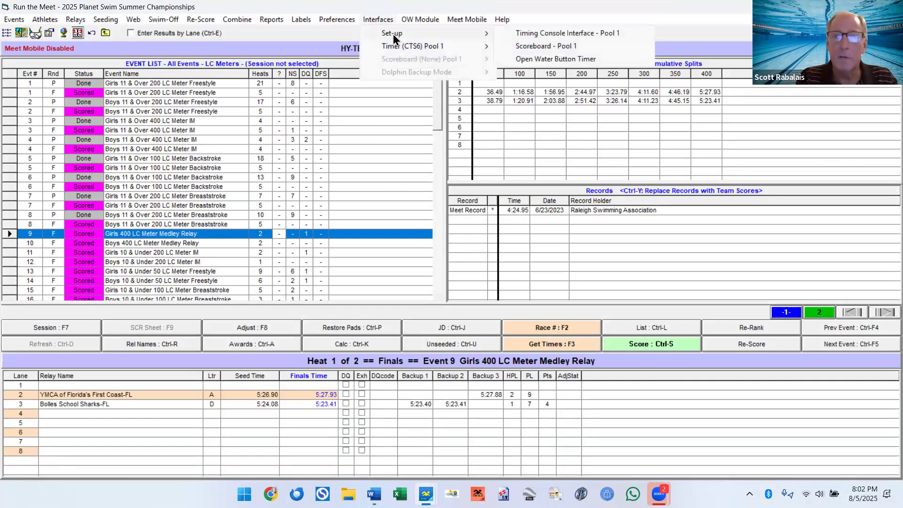
left_click(545, 35)
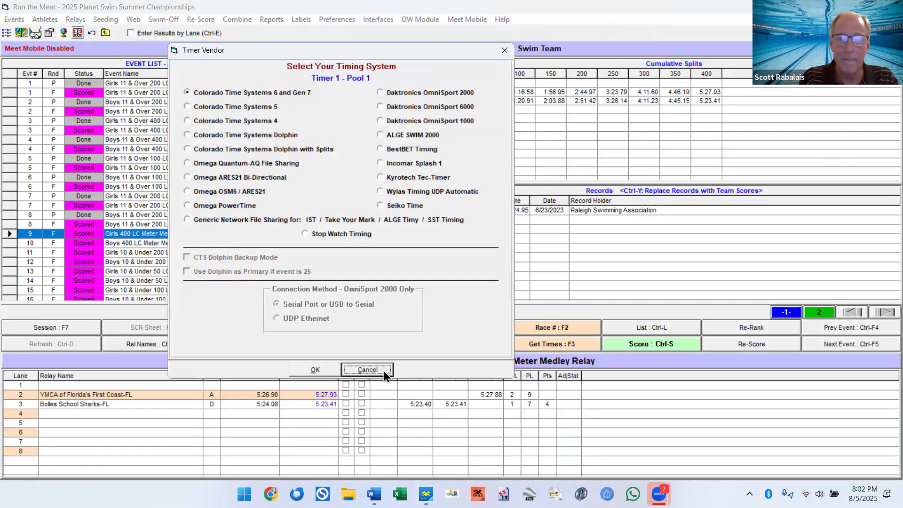
left_click(367, 370)
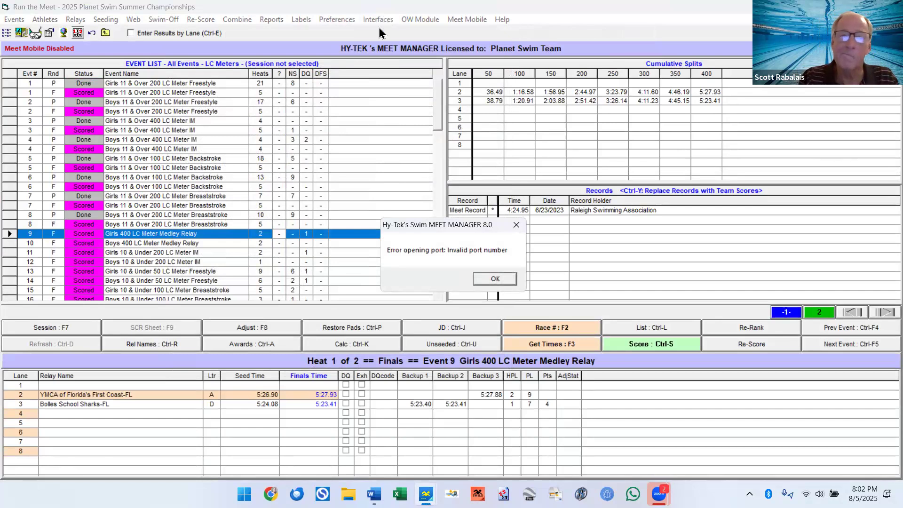
left_click(496, 279)
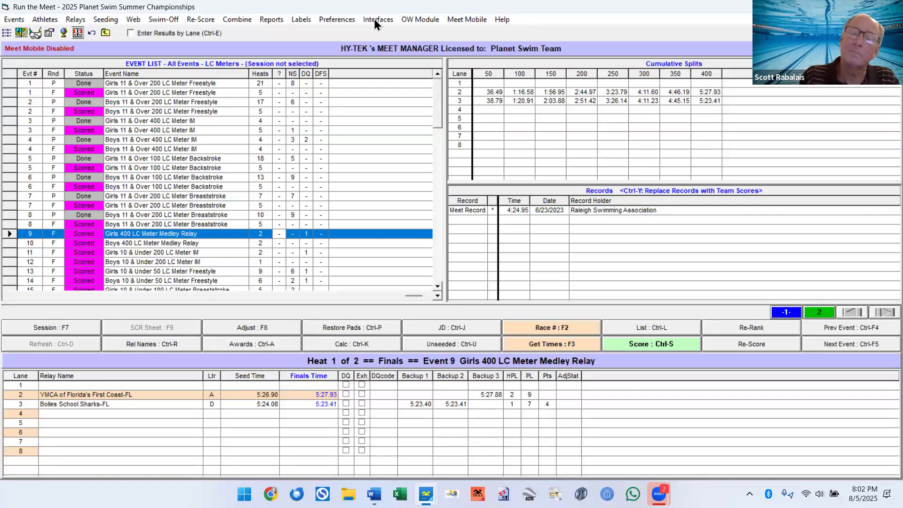
left_click(376, 19)
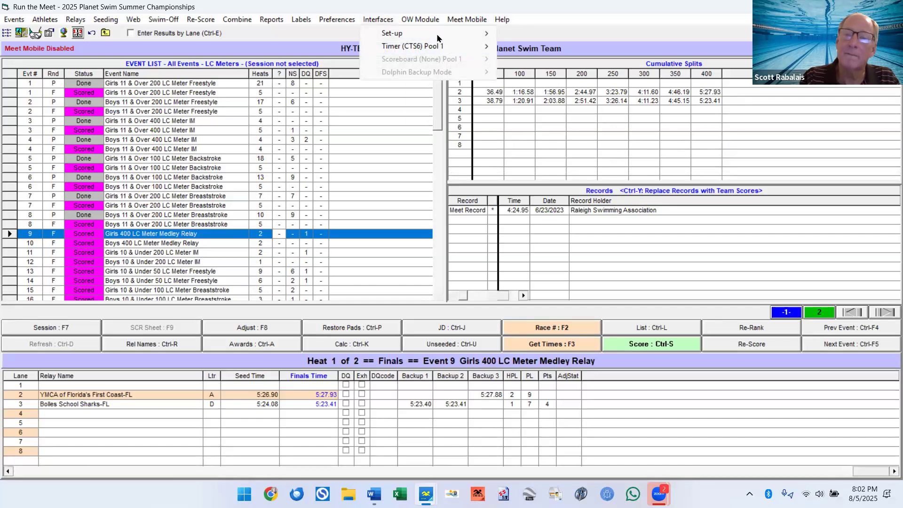
left_click(443, 49)
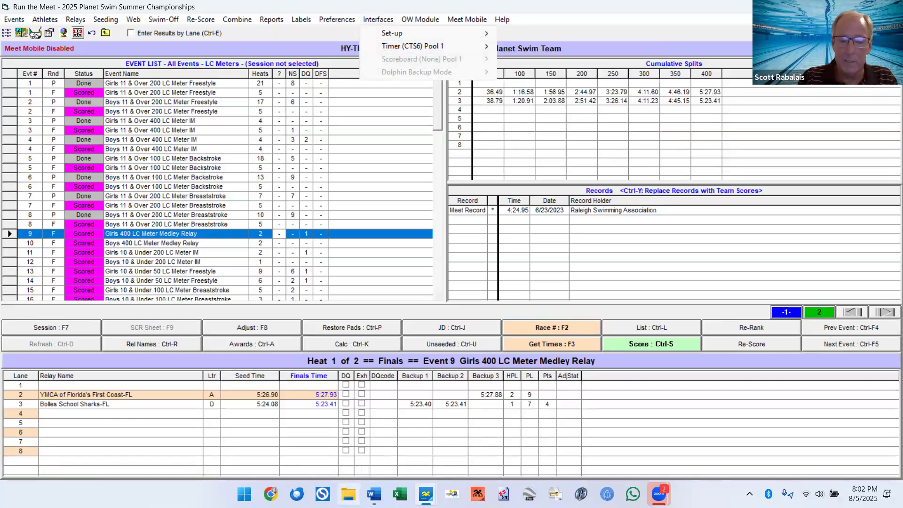
left_click(349, 493)
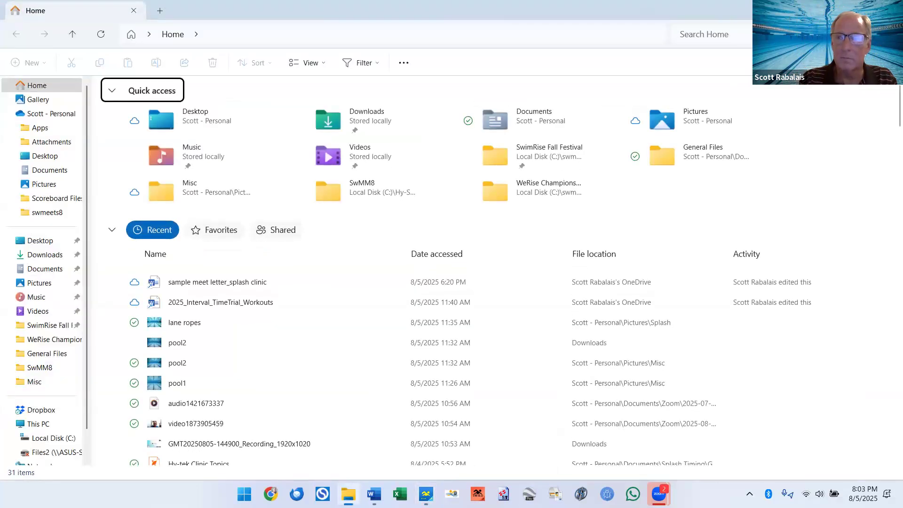
left_click(889, 11)
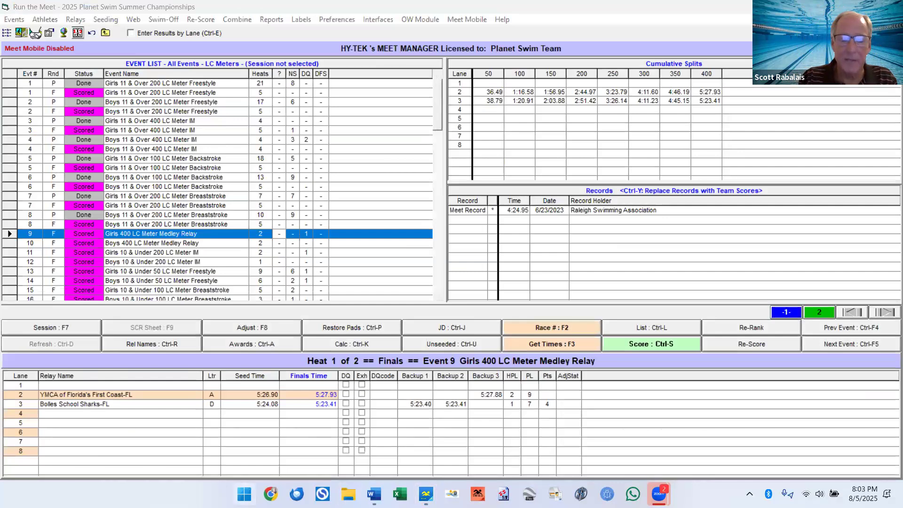
Step: Open Windows Device Manager, check which COM ports exist under Ports (COM & LPT), and close it
left_click(244, 494)
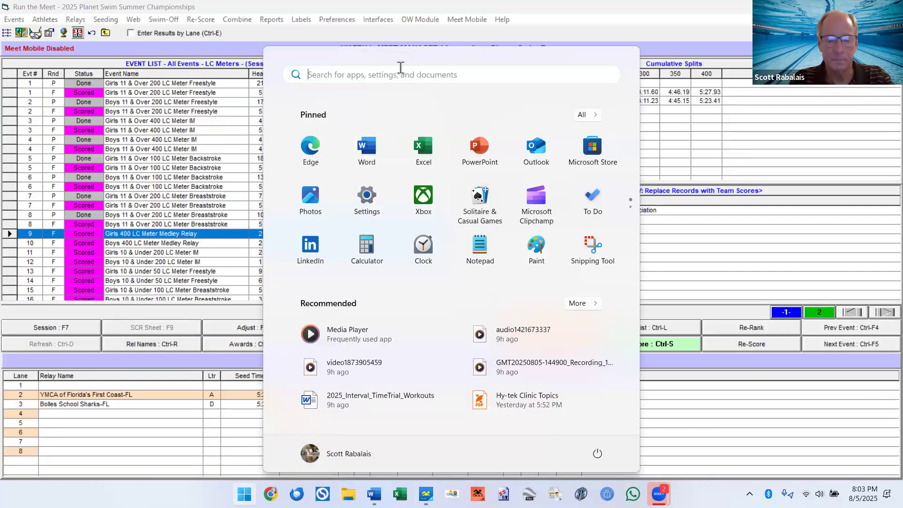
type("device")
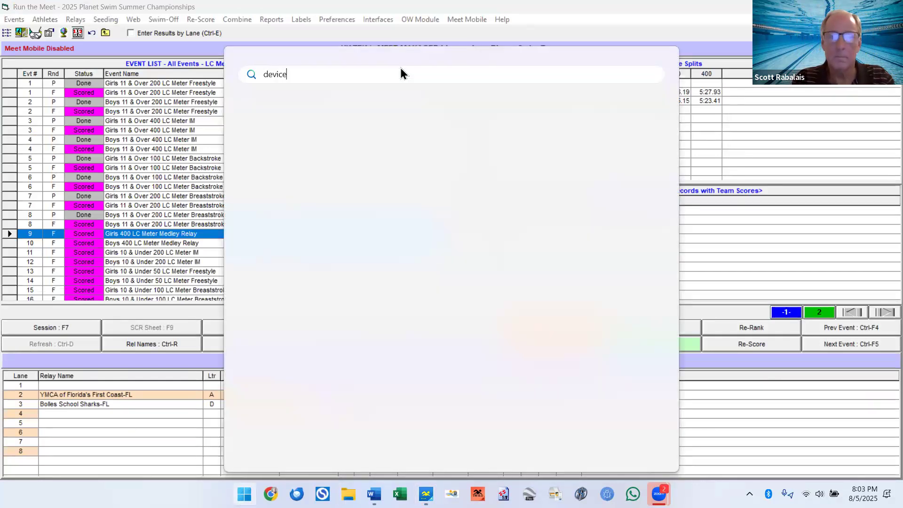
left_click(354, 156)
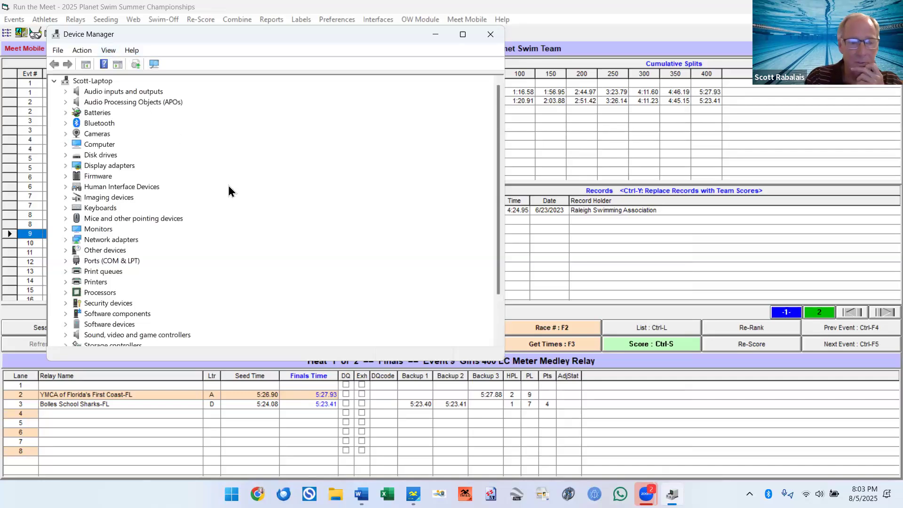
left_click(96, 265)
double_click(96, 262)
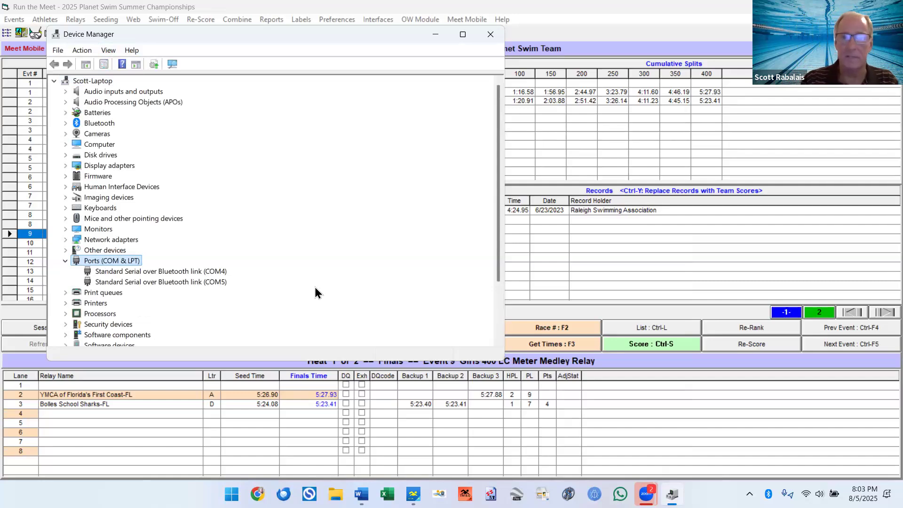
left_click(491, 35)
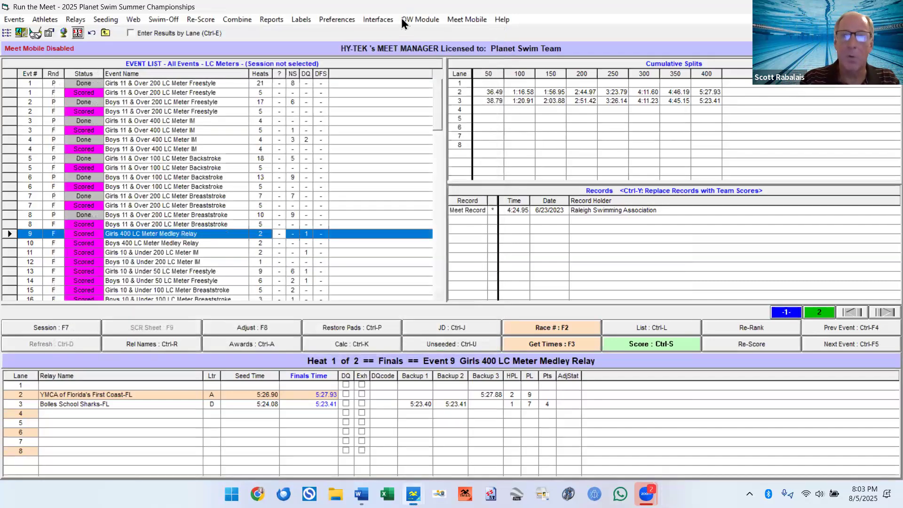
Step: Try to open serial COM port 10 for the CTS6 timer on Pool 1
left_click(373, 22)
mouse_move(416, 47)
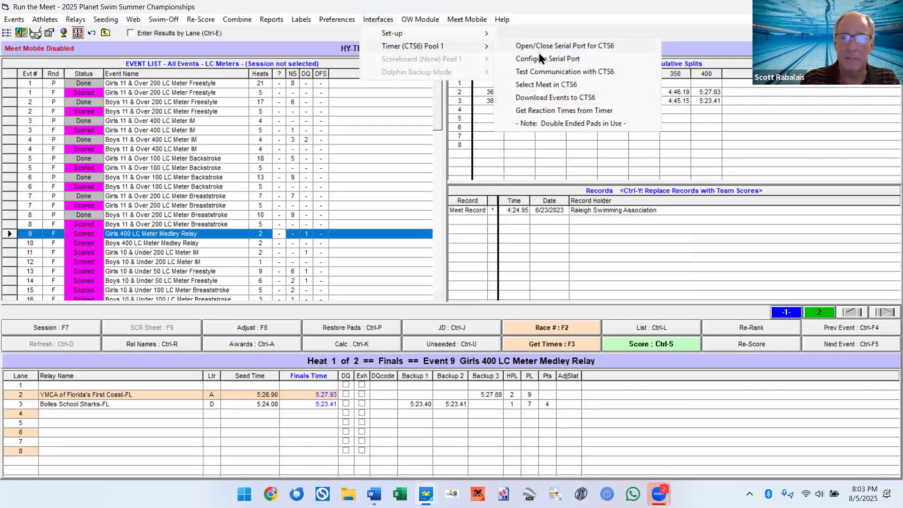
left_click(572, 50)
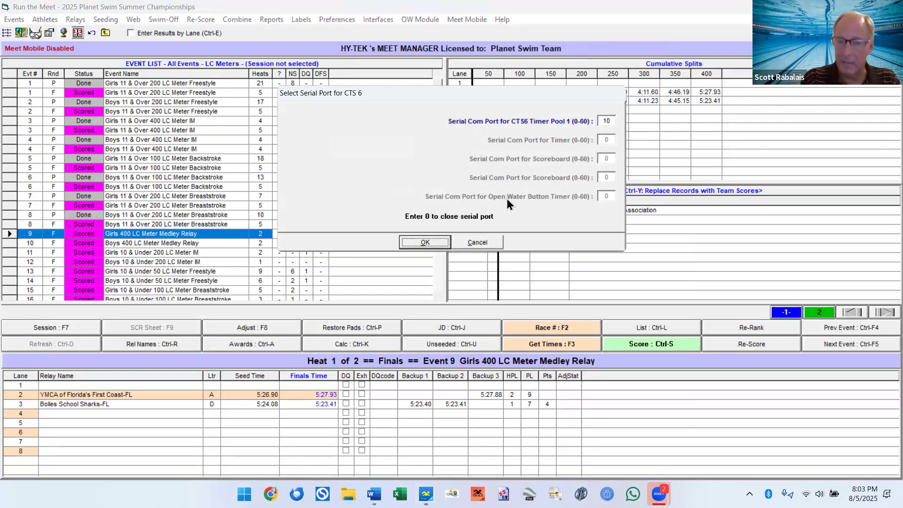
left_click(425, 243)
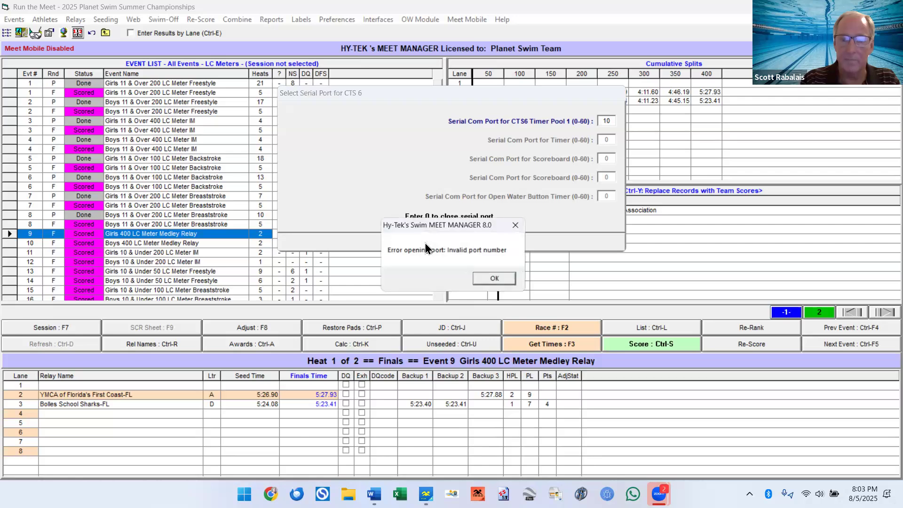
left_click(498, 279)
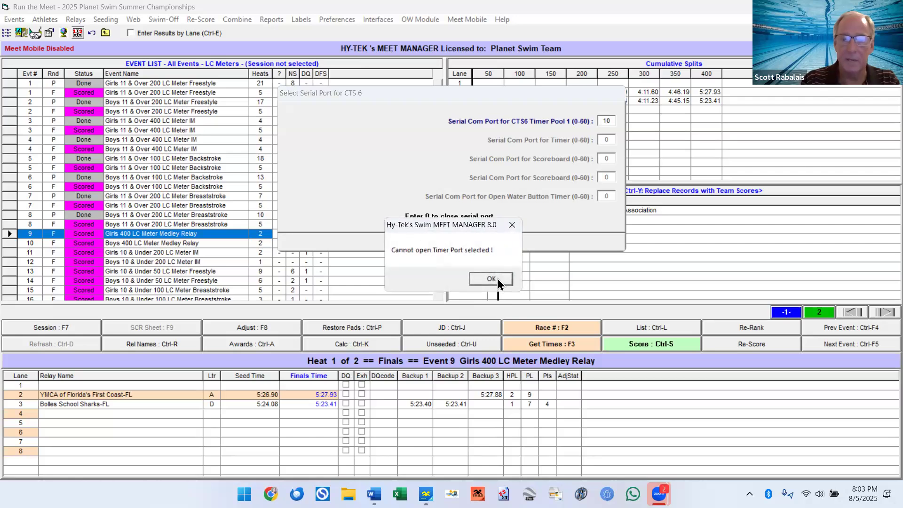
Step: Dismiss the timer port error and look over the interface commands available for the CTS6 timer in Pool 1
left_click(497, 278)
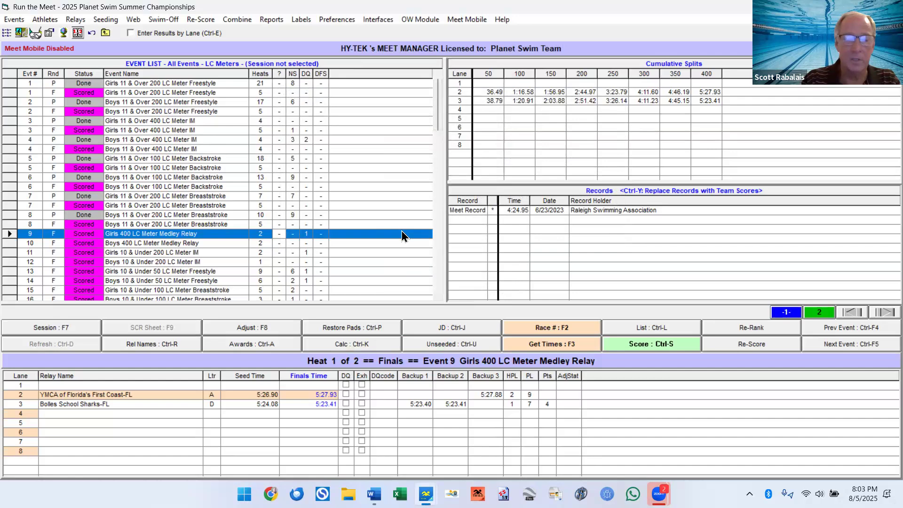
left_click(377, 19)
mouse_move(411, 48)
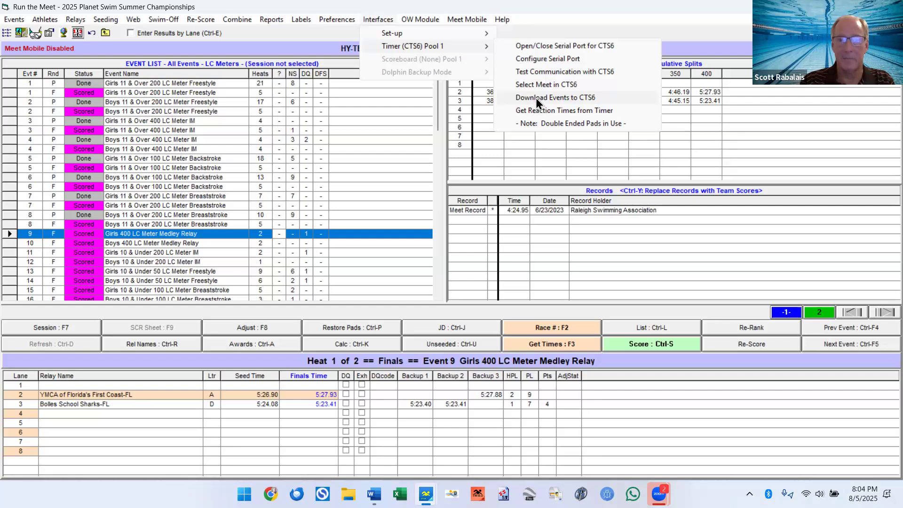
left_click(534, 2)
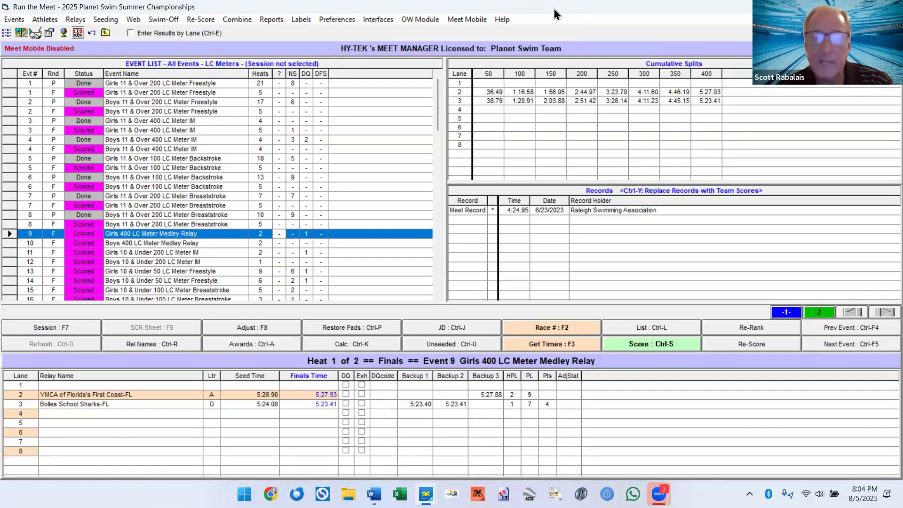
Step: Try to get timer data by race number for heat 1 of the event 1 girls 200 freestyle preliminaries
left_click(215, 83)
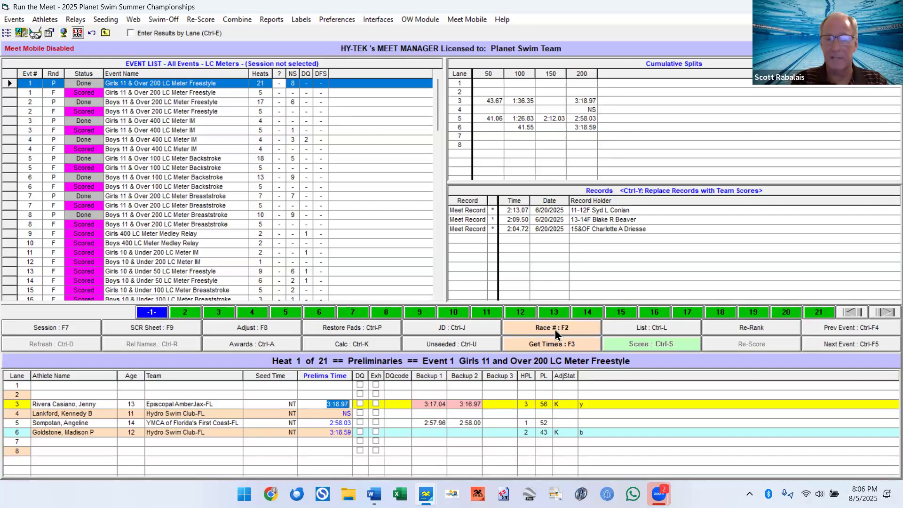
left_click(545, 328)
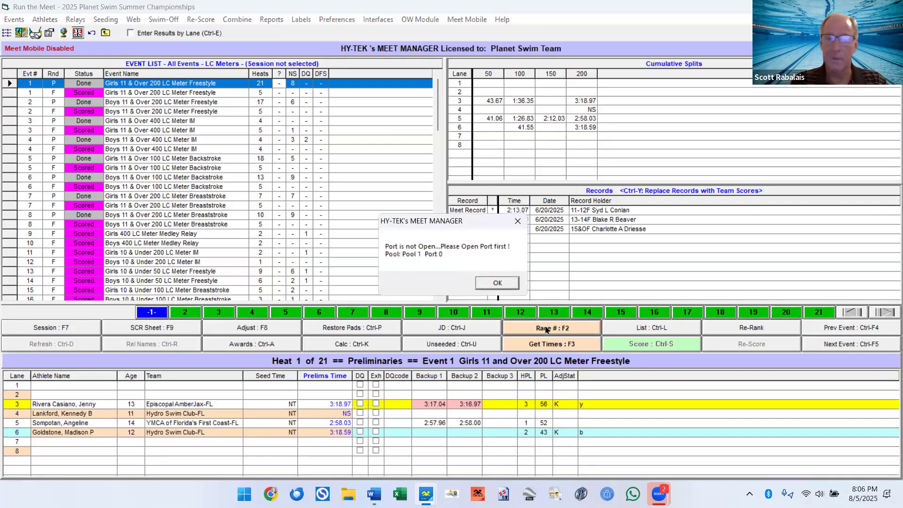
left_click(506, 285)
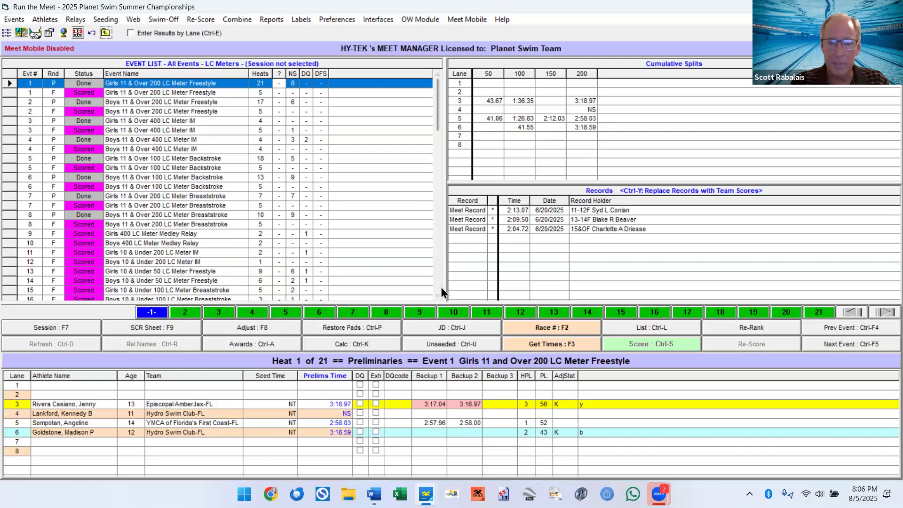
Step: Select event 301, Boys 100 LC Meter Backstroke (Review by Lane), and examine its lane adjustments using backup times
left_click(437, 284)
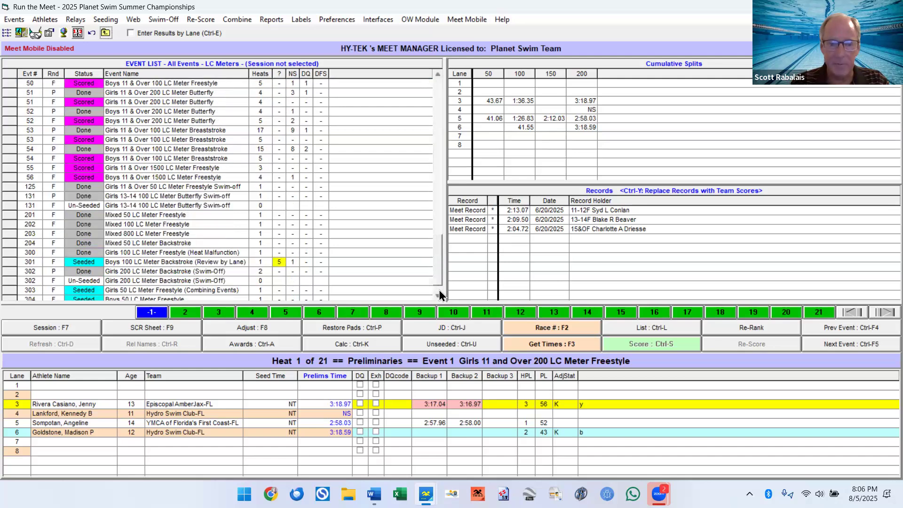
left_click(230, 262)
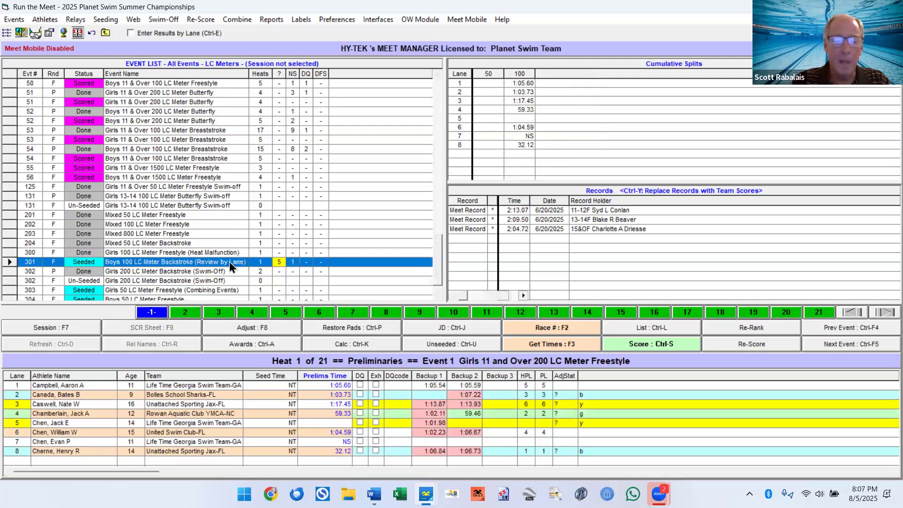
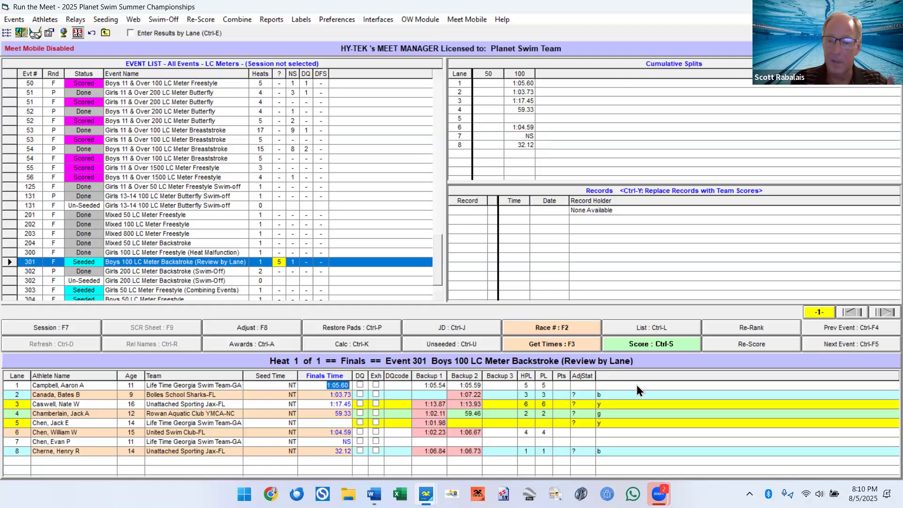
key("F8")
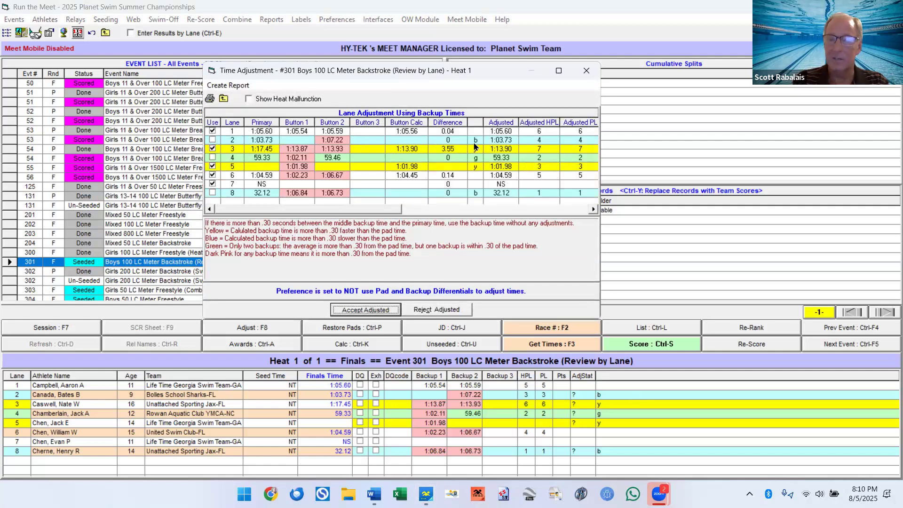
left_click(587, 72)
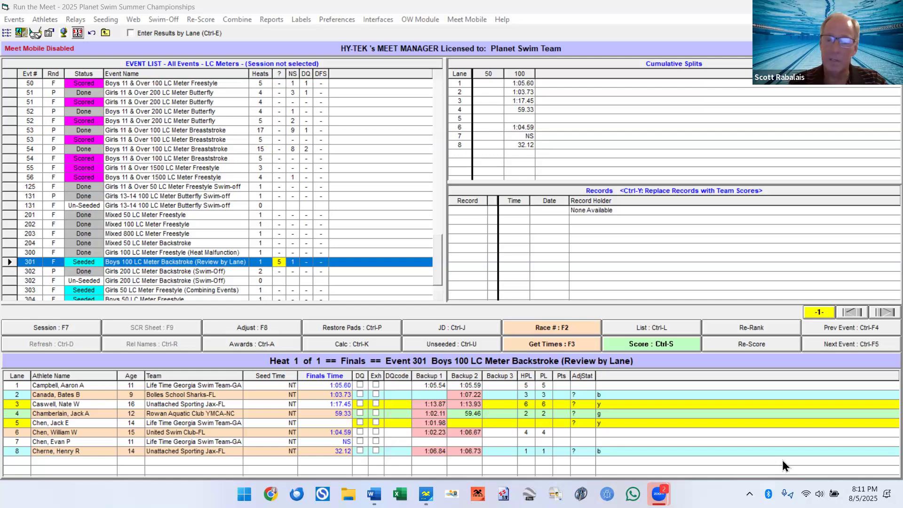
key("F8")
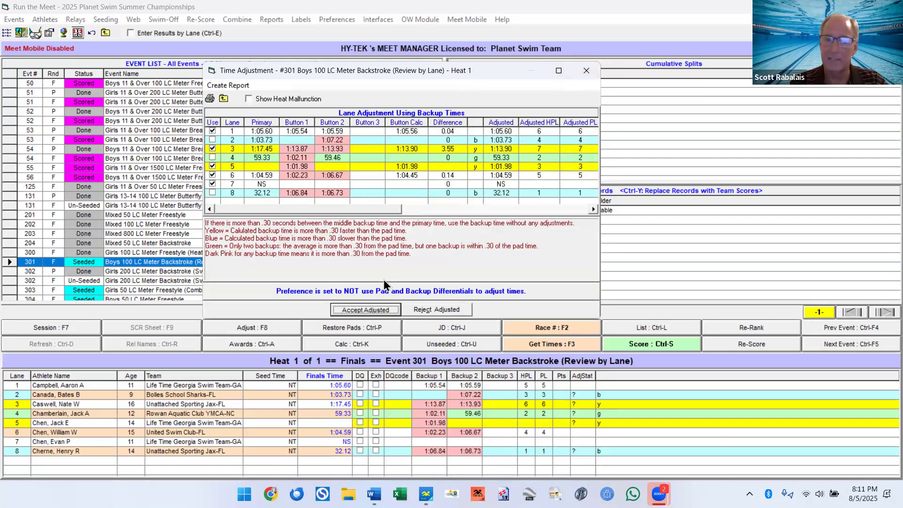
left_click(588, 70)
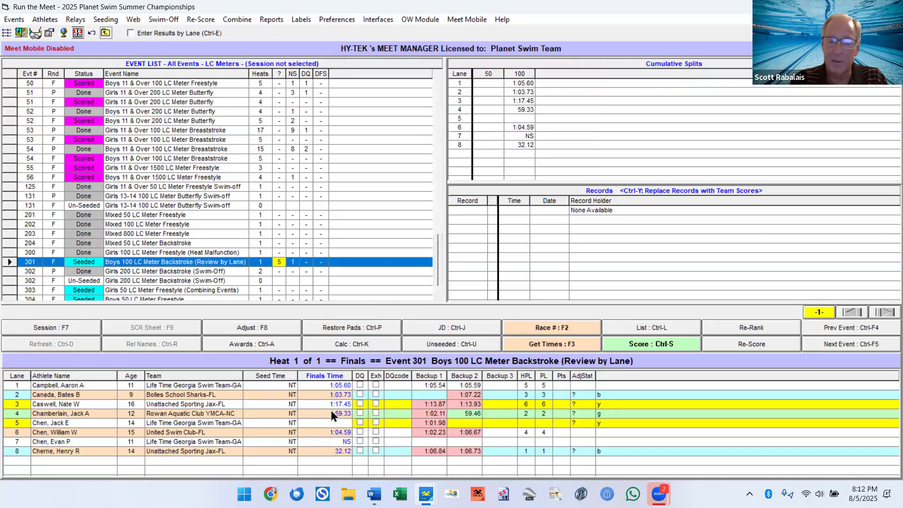
left_click(579, 415)
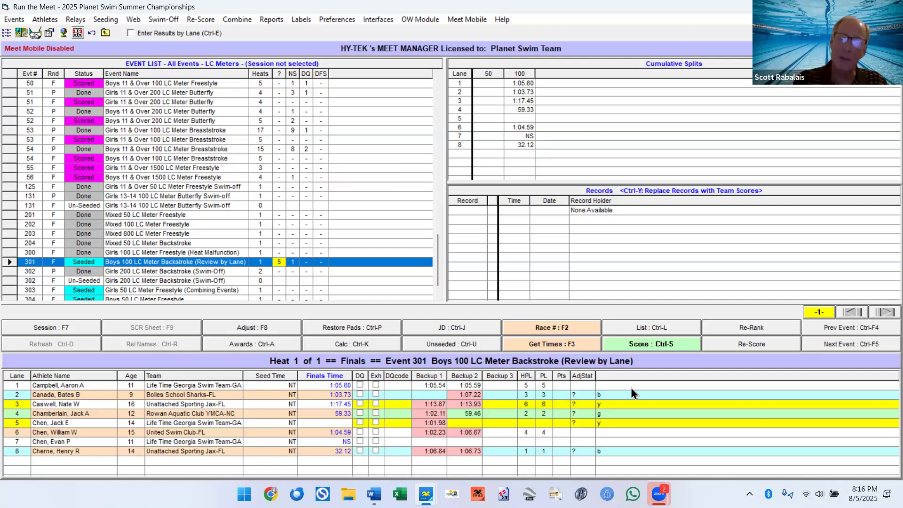
Step: Accept the backup-time adjustments for lanes 3 and 5 in event 301, leaving lanes 2, 4 and 8 on their pad times
key("F8")
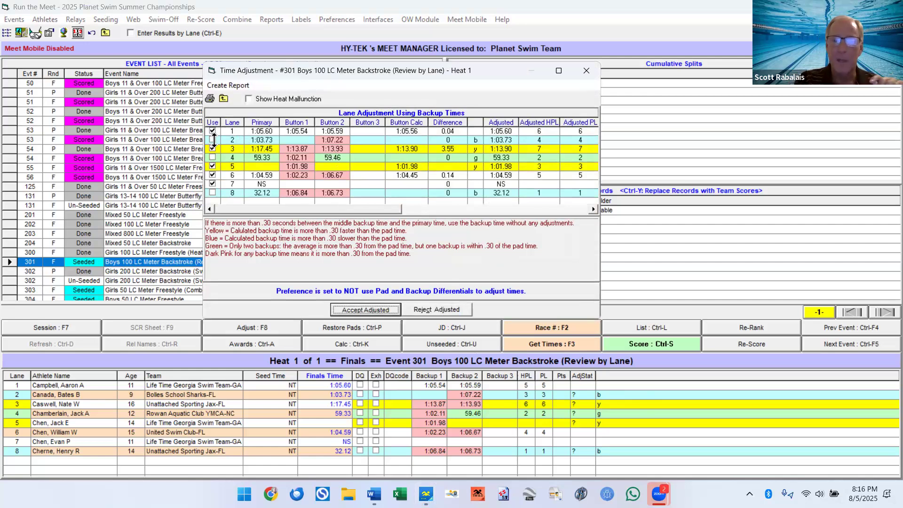
left_click(212, 140)
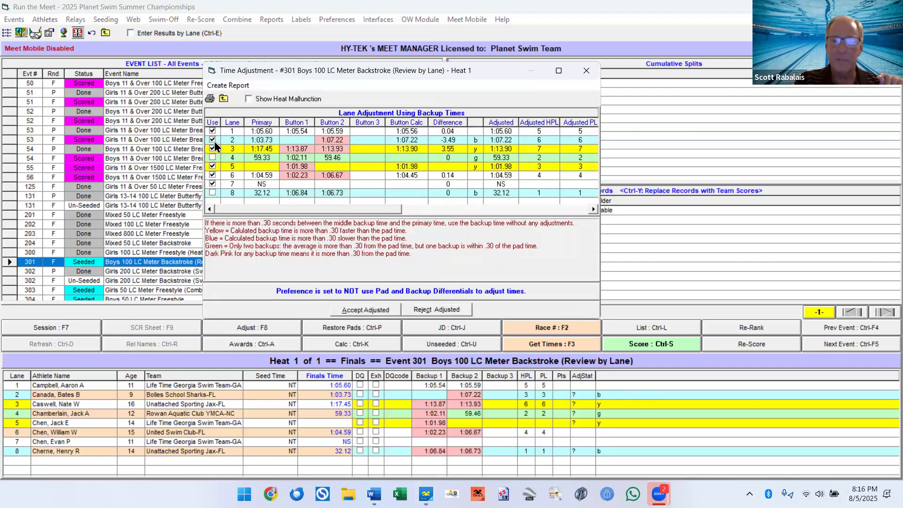
left_click(212, 140)
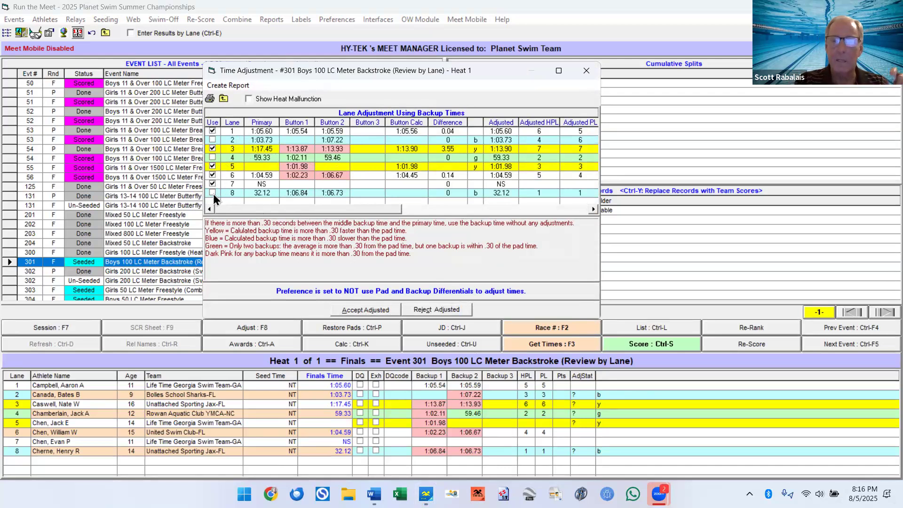
left_click(353, 311)
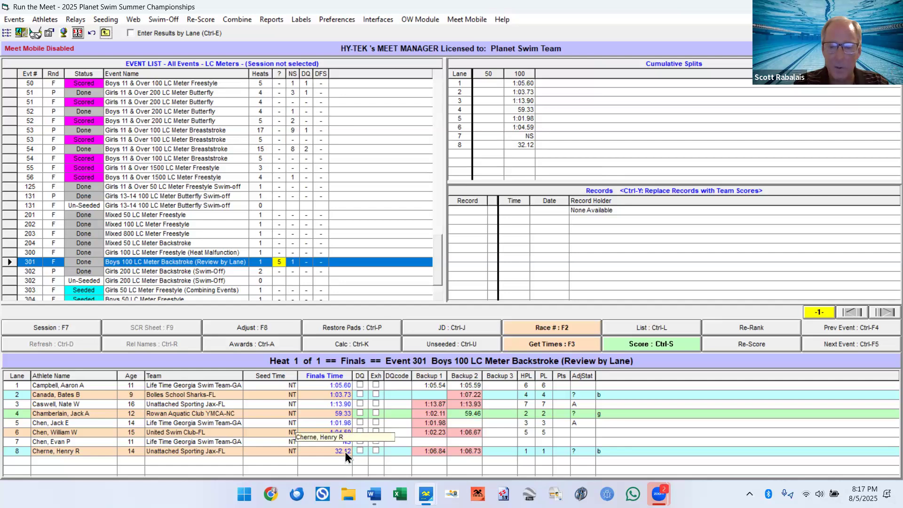
Step: Adjust lane 8 of event 301 to its calculated backup time, and set the adjustment status of lanes 2 and 4 to K
key("F8")
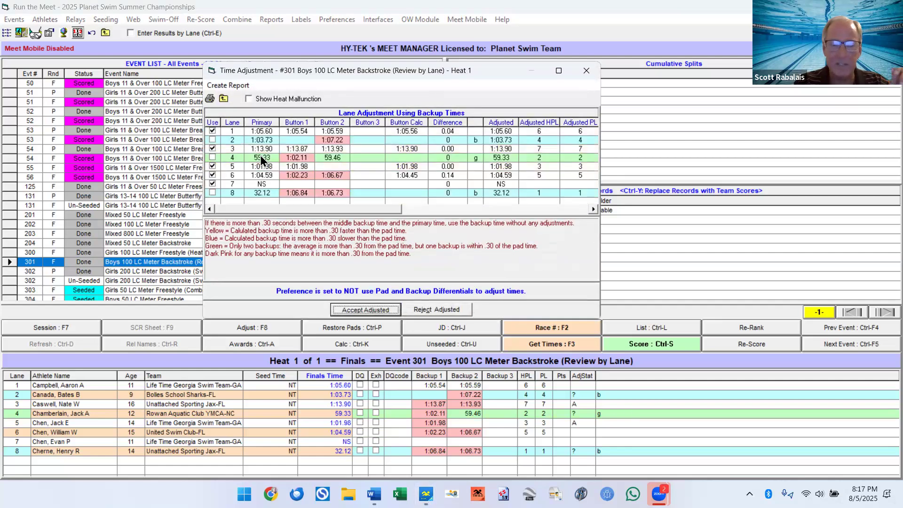
left_click(211, 193)
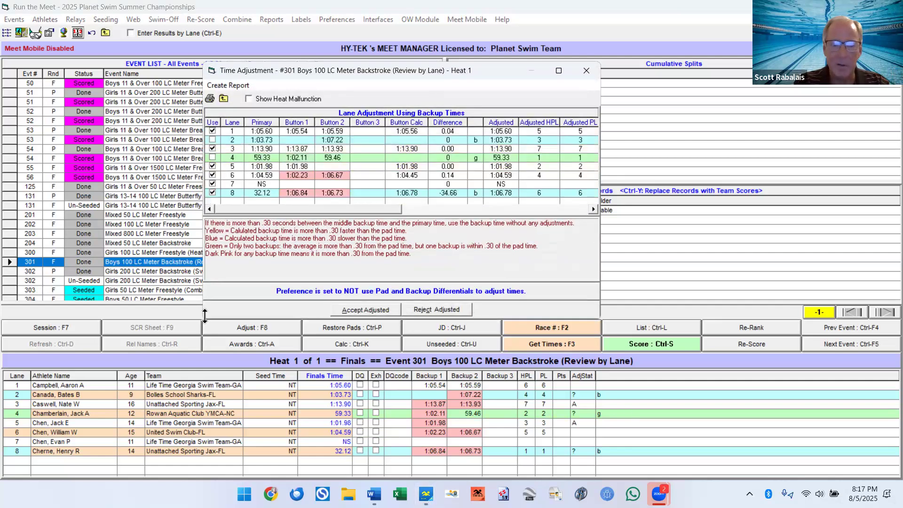
left_click(378, 310)
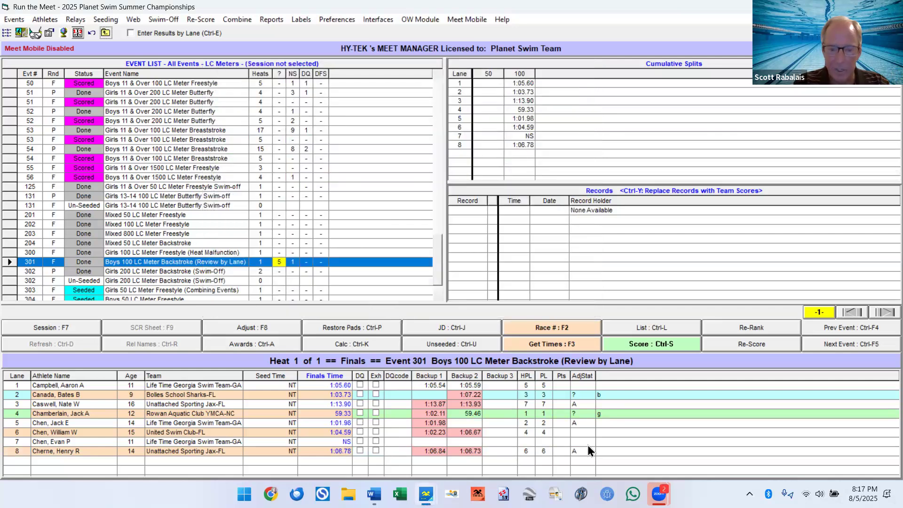
left_click(579, 396)
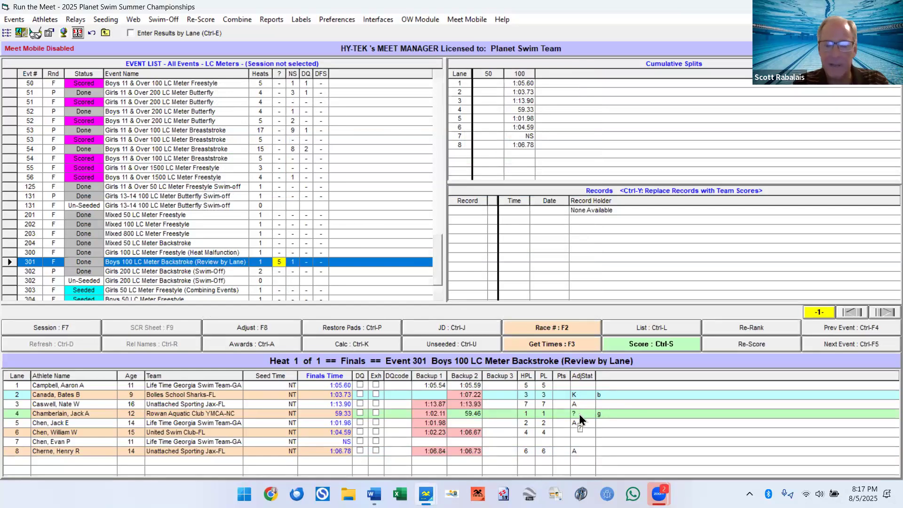
left_click(580, 416)
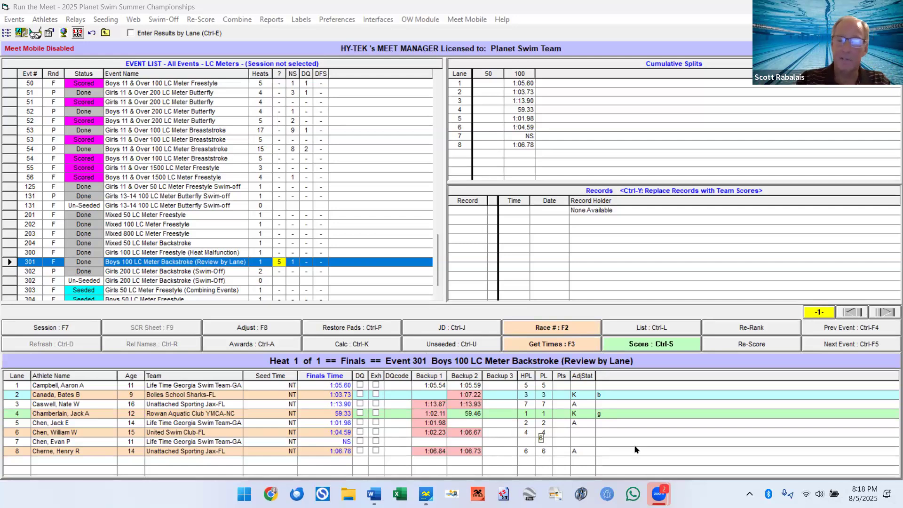
Step: Review the time adjustment table for event 301 again, including the heat malfunction option, and close it without accepting changes
key("F8")
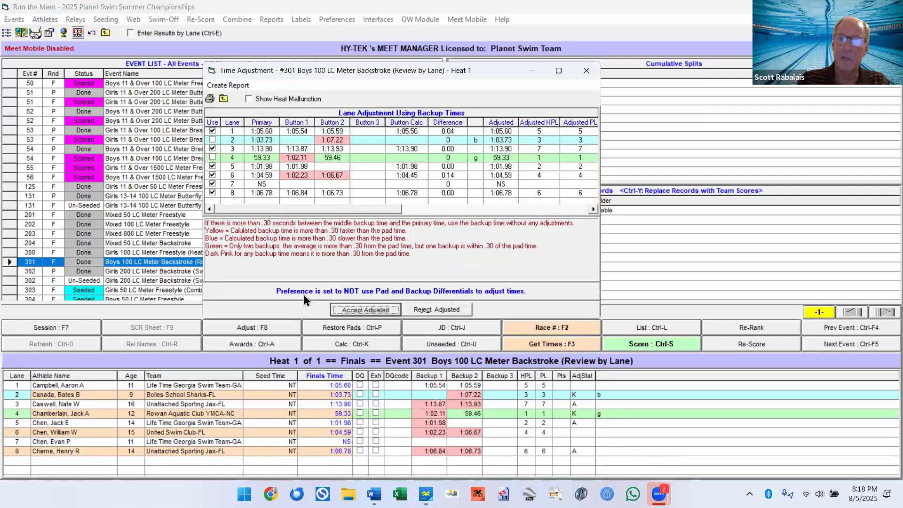
left_click(586, 72)
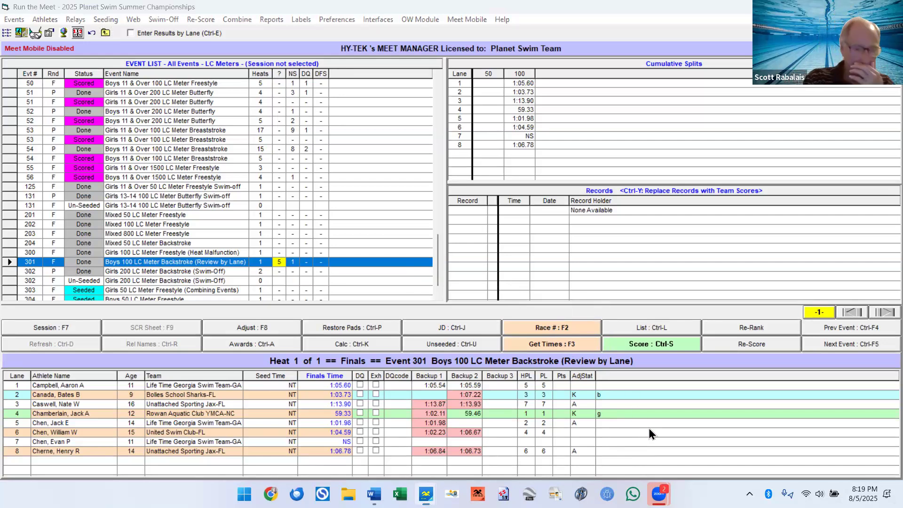
key("F8")
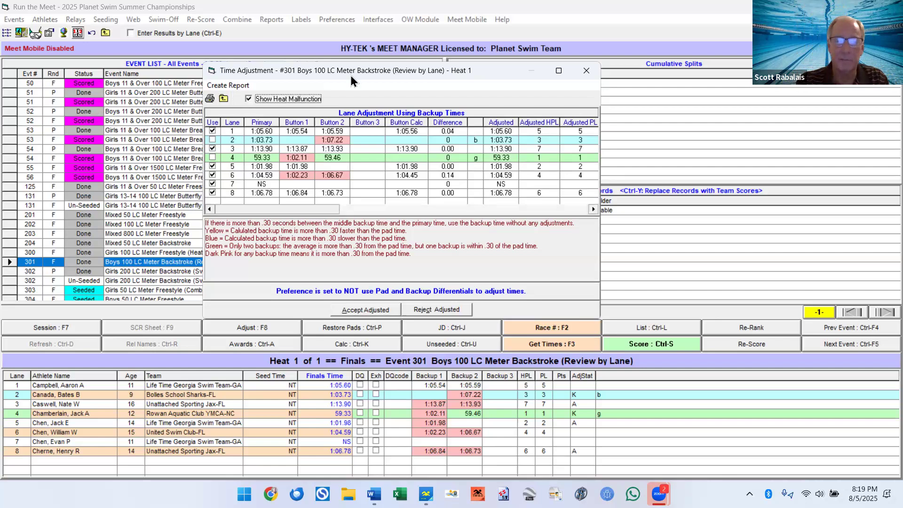
left_click(586, 72)
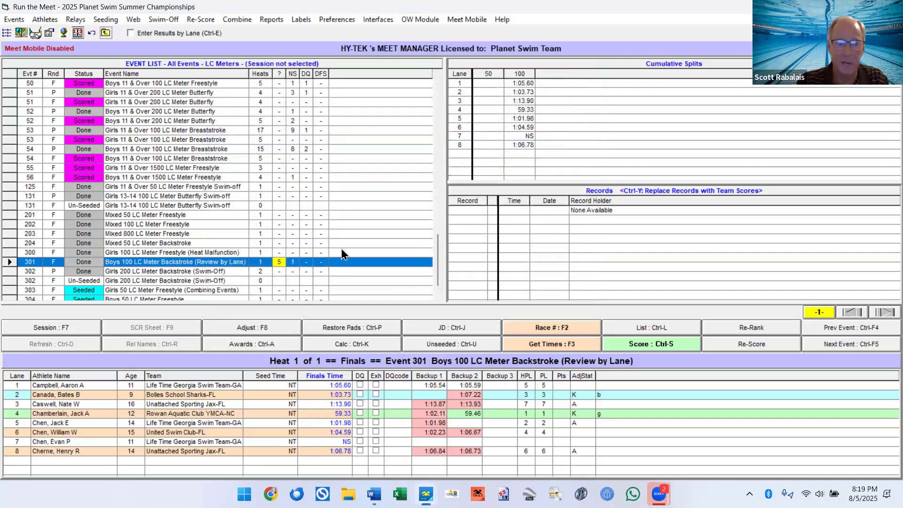
Step: Show the heat malfunction adjustment using watch times for event 300, Girls 100 LC Meter Freestyle (Heat Malfunction)
left_click(218, 251)
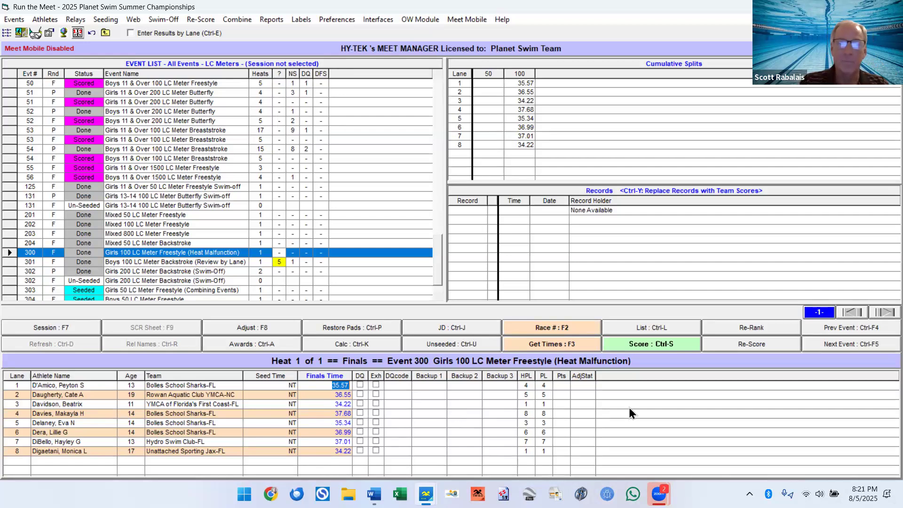
key("F8")
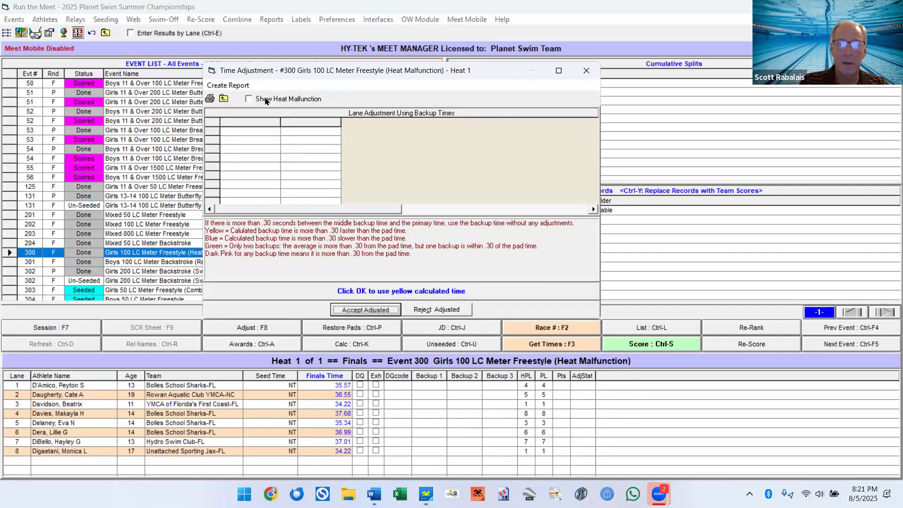
left_click(251, 99)
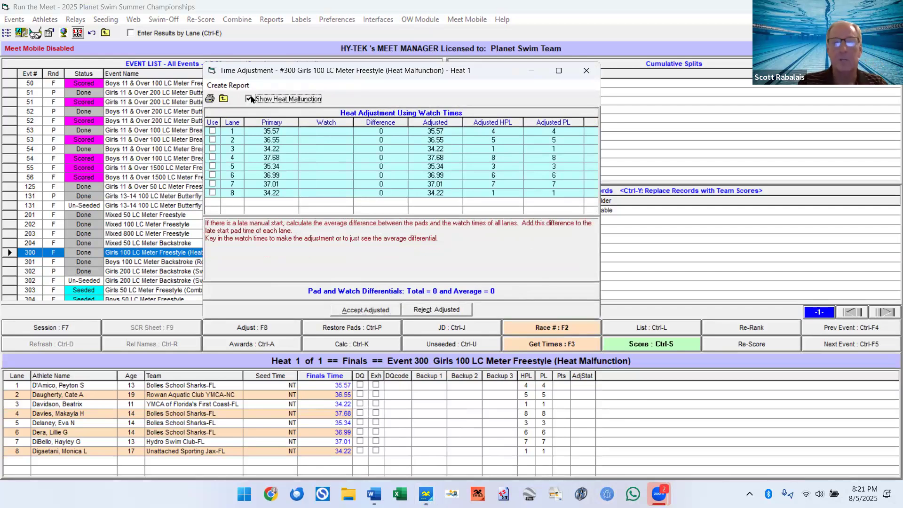
Step: Enter watch times 55.68, 56.88, 54.09 and 57.67 for lanes 1 to 4 in event 300's heat malfunction adjustment
left_click(329, 132)
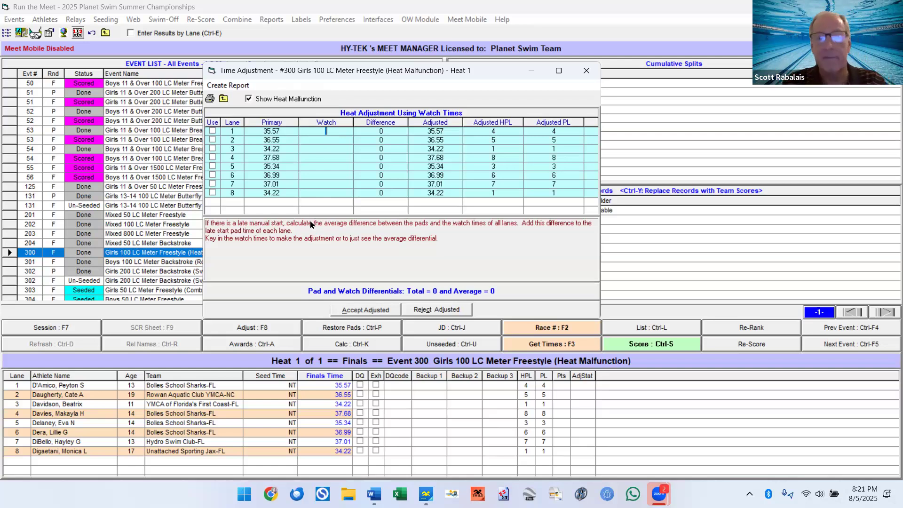
type("5568")
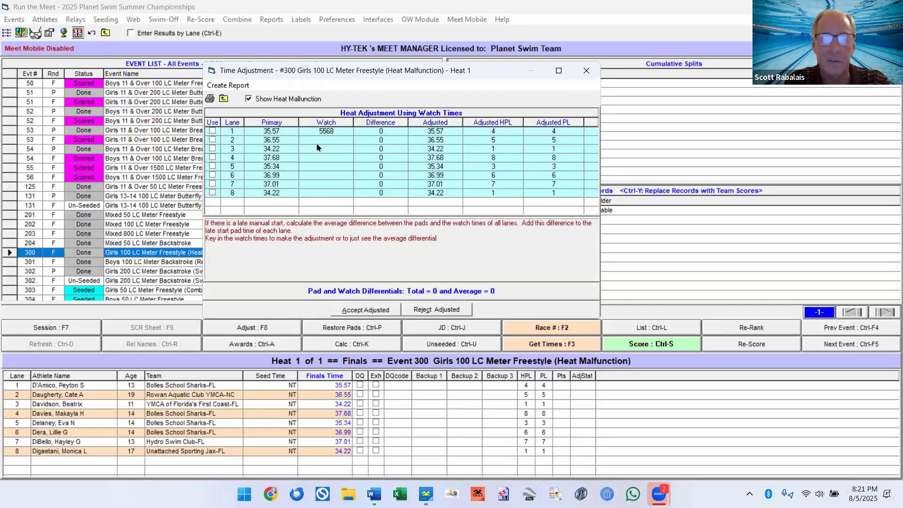
key("Return")
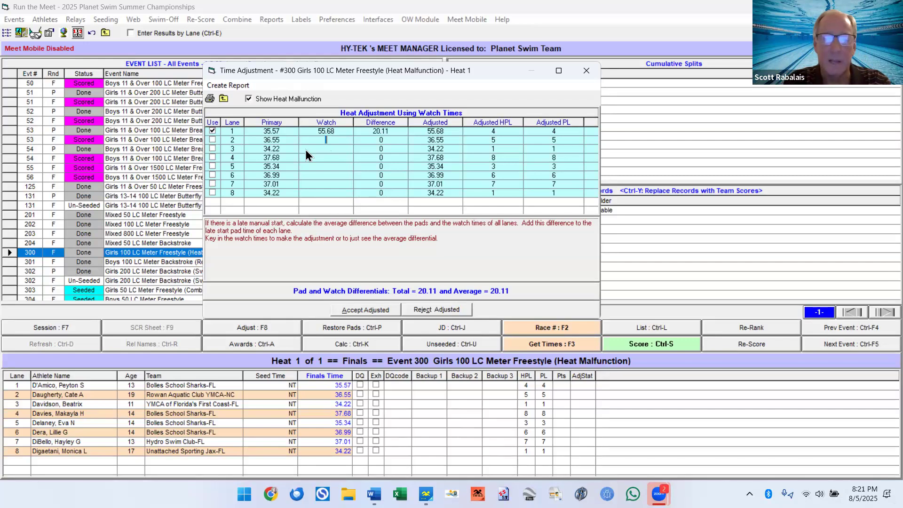
type("5688")
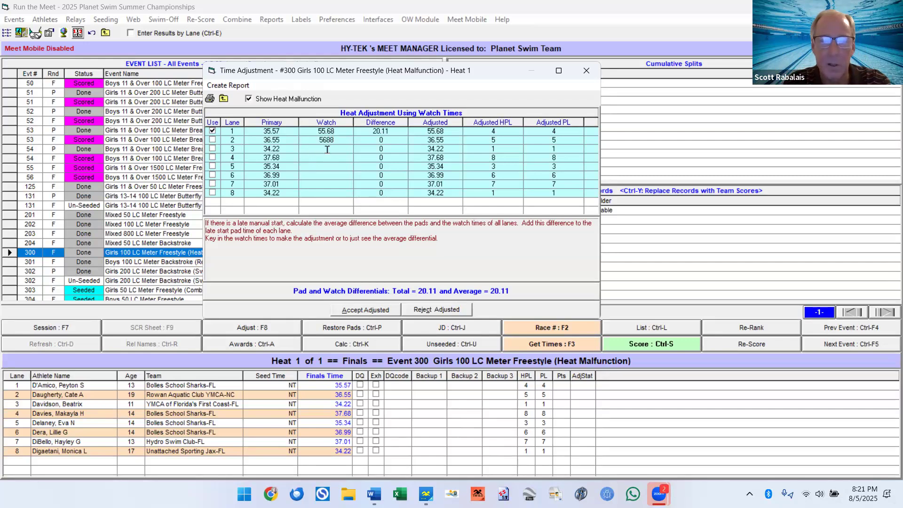
key("Return")
type("5409")
key("Return")
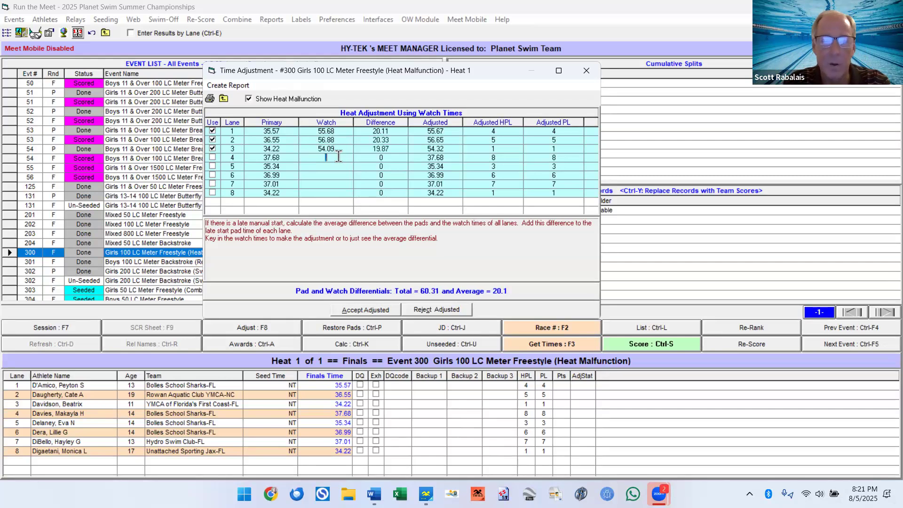
type("5767")
key("Return")
Step: Enter watch times 55.43, 56.89, 57.09 and 54.45 for lanes 5 to 8, and accept the heat malfunction adjustment
type("5543")
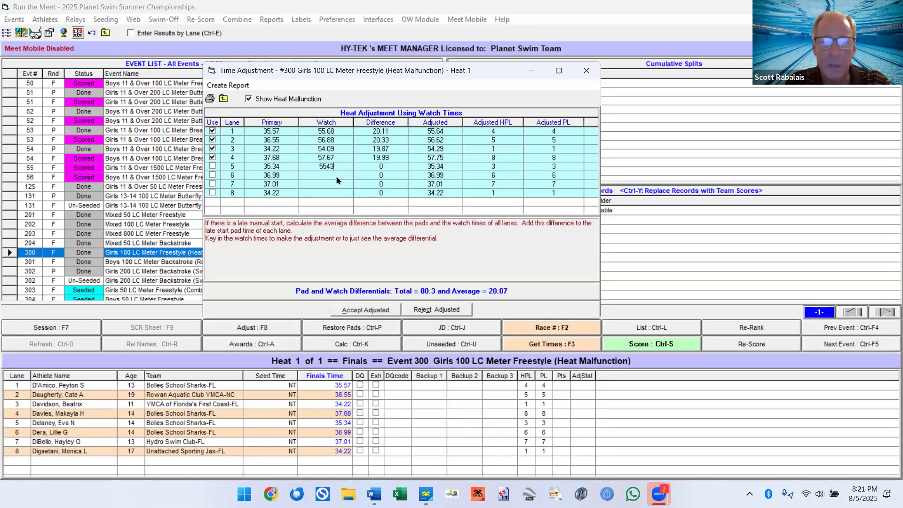
key("Return")
type("56")
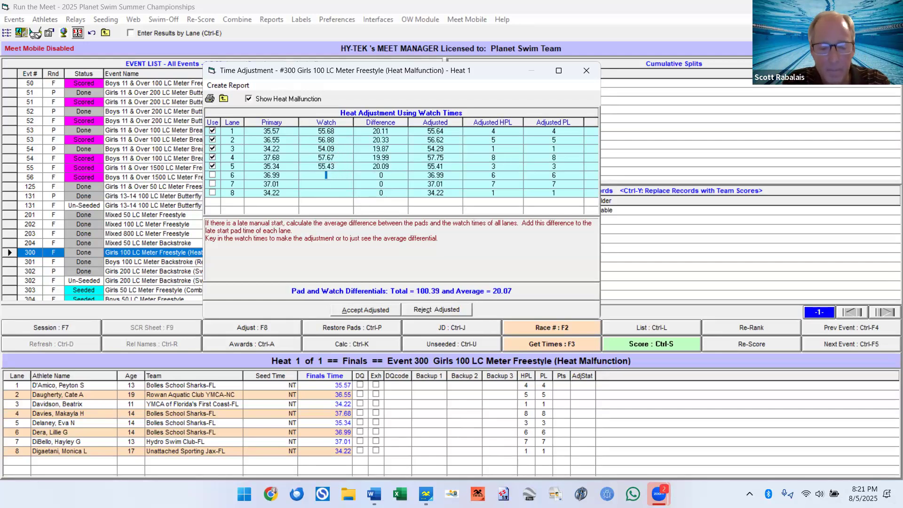
type("89")
key("Return")
type("5789")
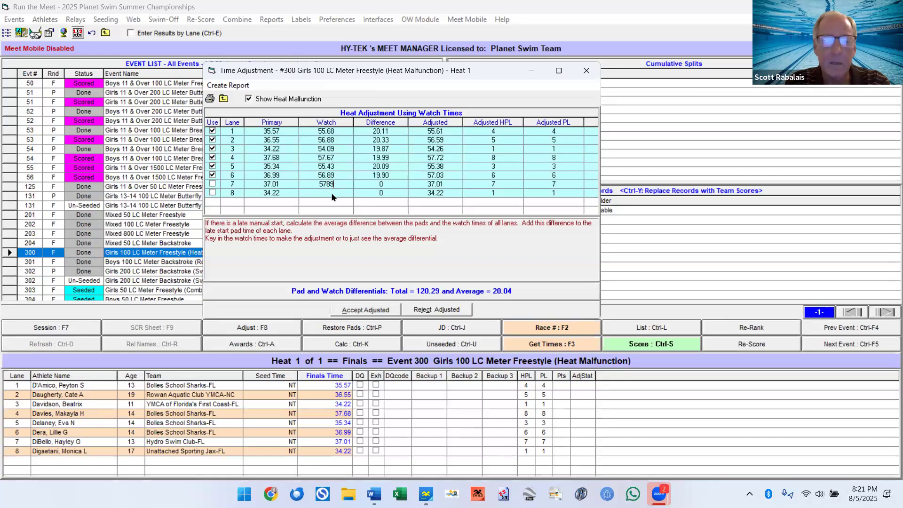
key("BackSpace")
key("BackSpace")
type("09")
left_click(343, 191)
type("5445")
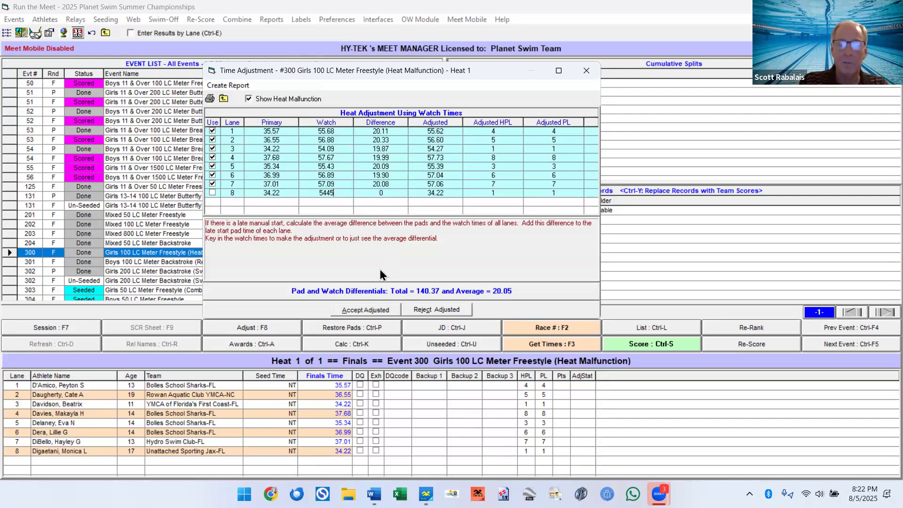
left_click(376, 311)
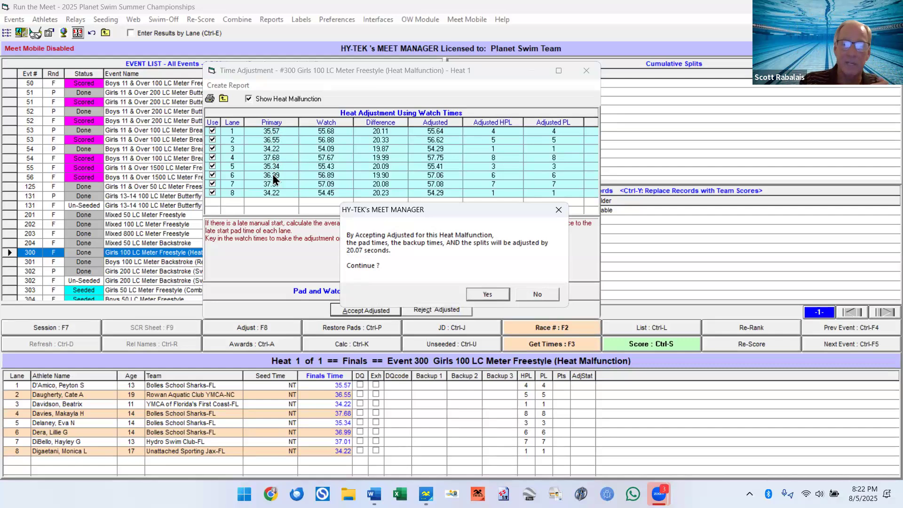
left_click(489, 295)
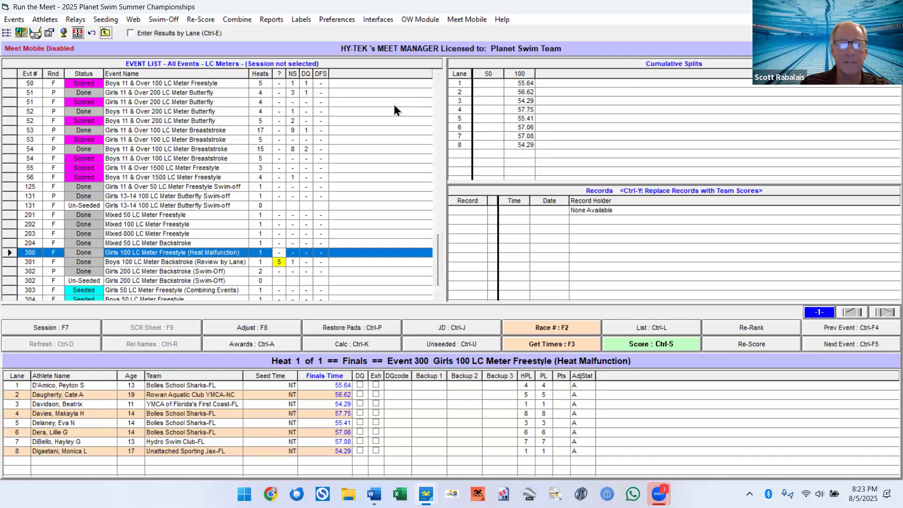
Step: Open the preliminaries of event 51, Girls 11 & Over 200 LC Meter Butterfly, and compare the cumulative and subtracted splits of heat 1
left_click(222, 91)
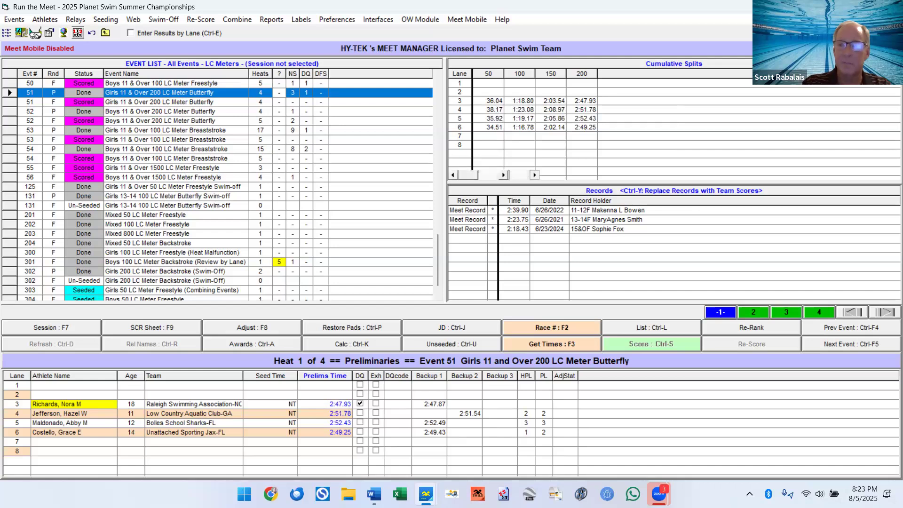
right_click(496, 101)
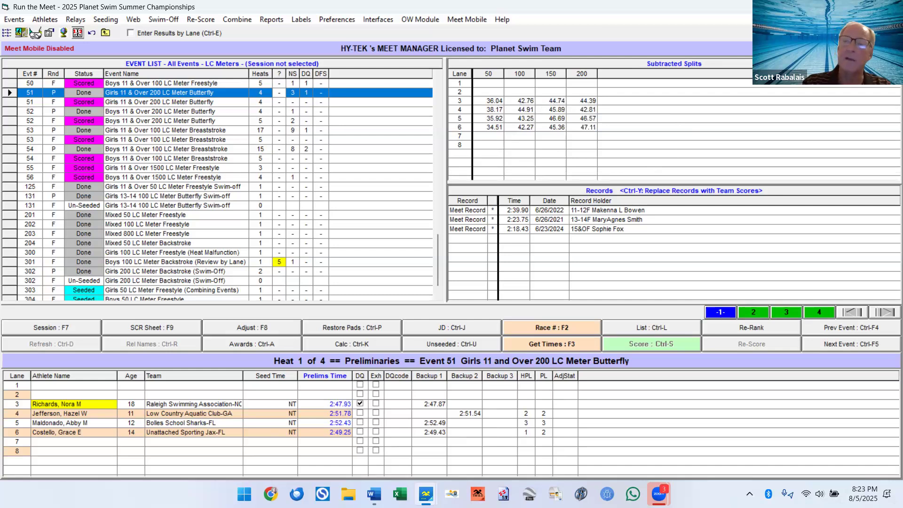
left_click(635, 146)
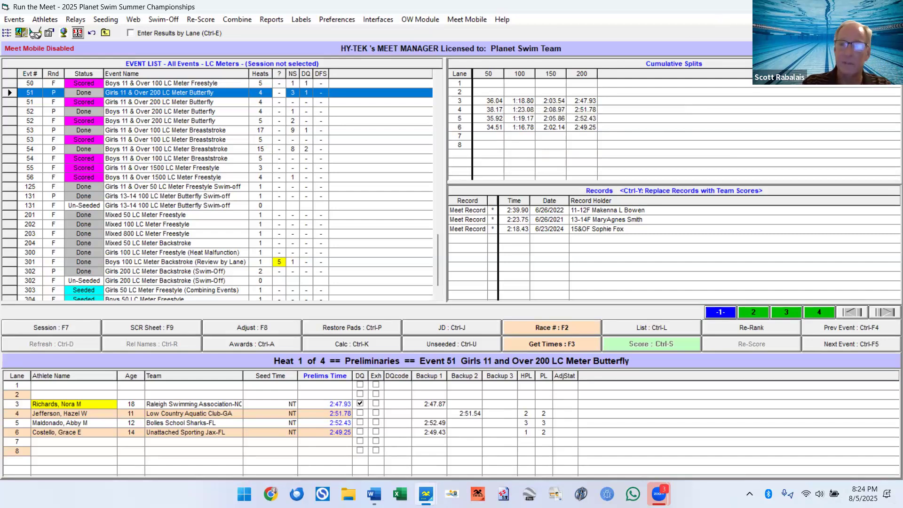
left_click(594, 102)
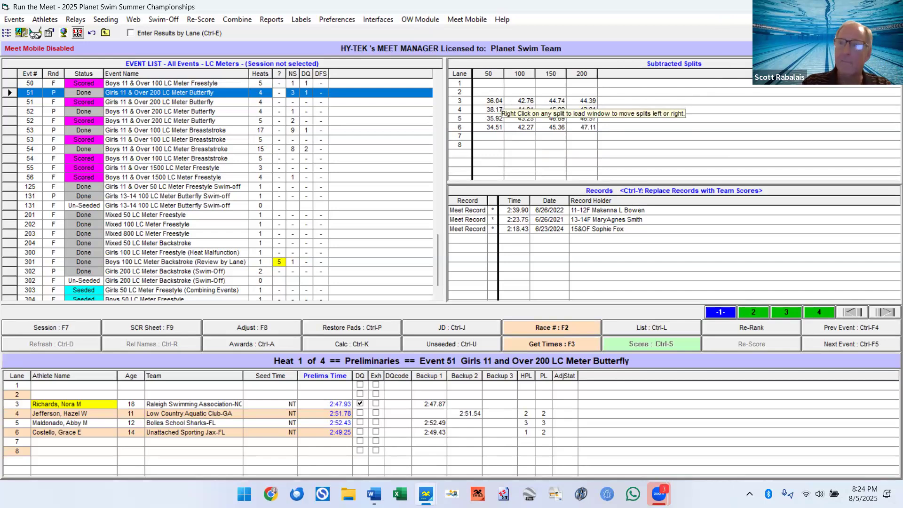
left_click(590, 136)
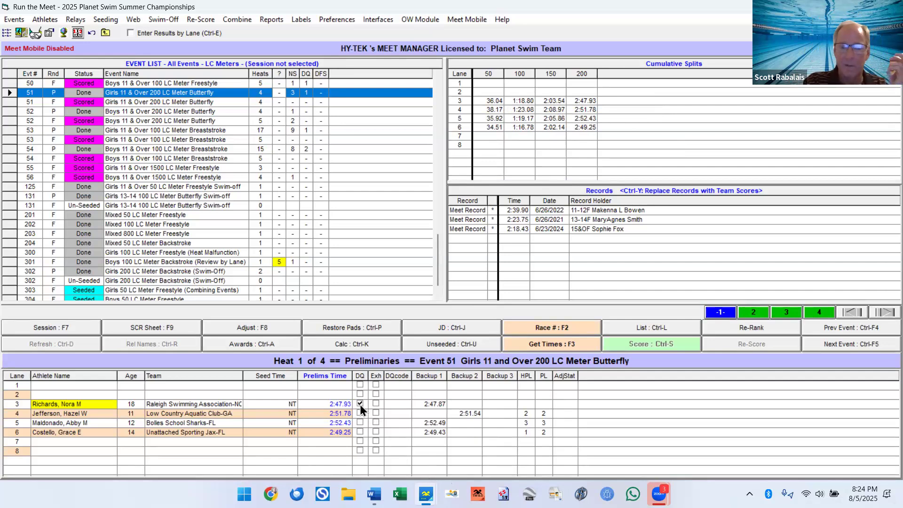
Step: Browse the disqualification codes available for the lane 3 swimmer in heat 1 of event 51 without choosing one
left_click(407, 405)
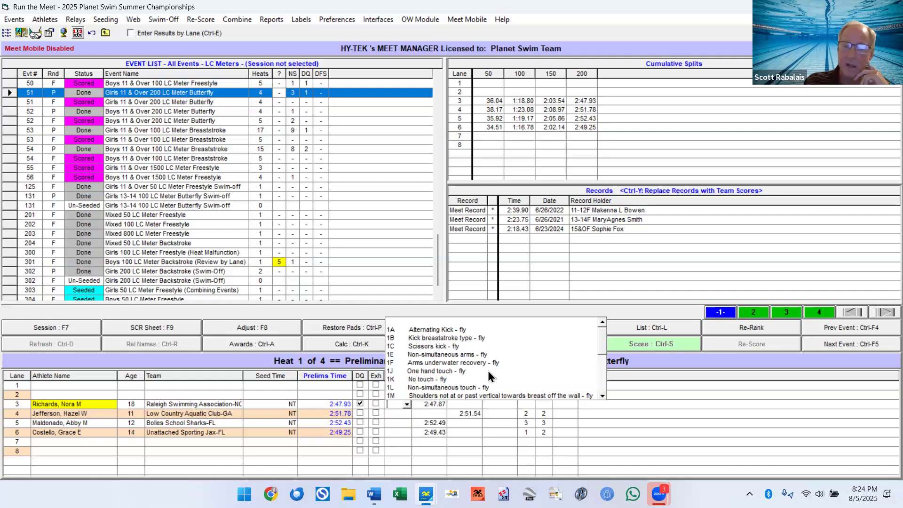
left_click(604, 387)
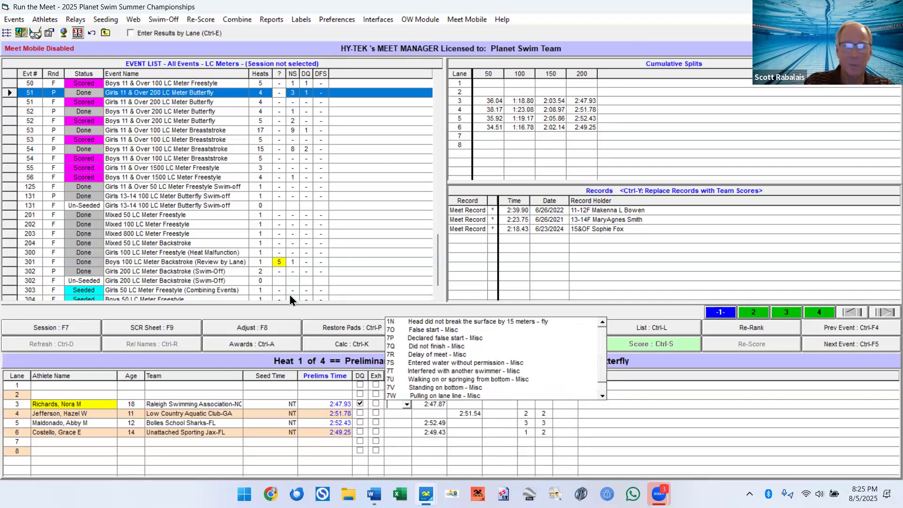
left_click(248, 308)
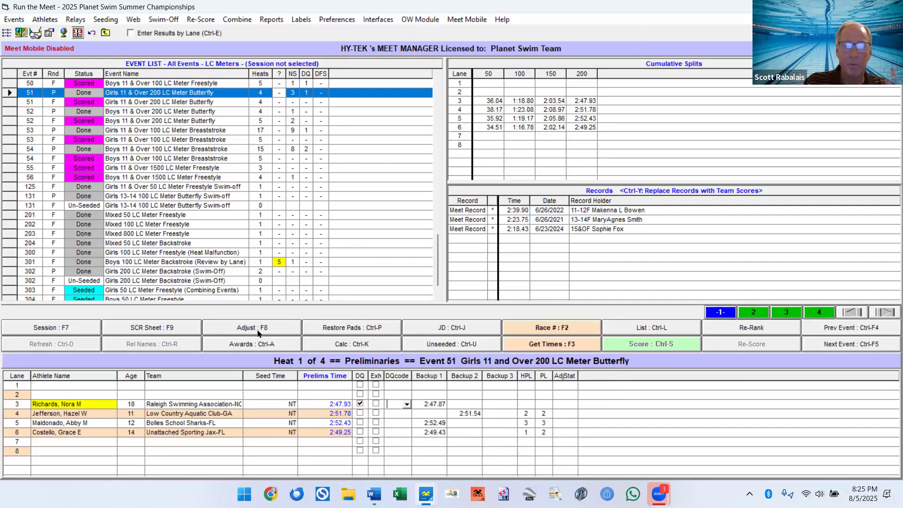
Step: Open the heat and lane adjustment for event 51, start scratching the heat 1, lane 3 swimmer, and decline the scratch
left_click(257, 333)
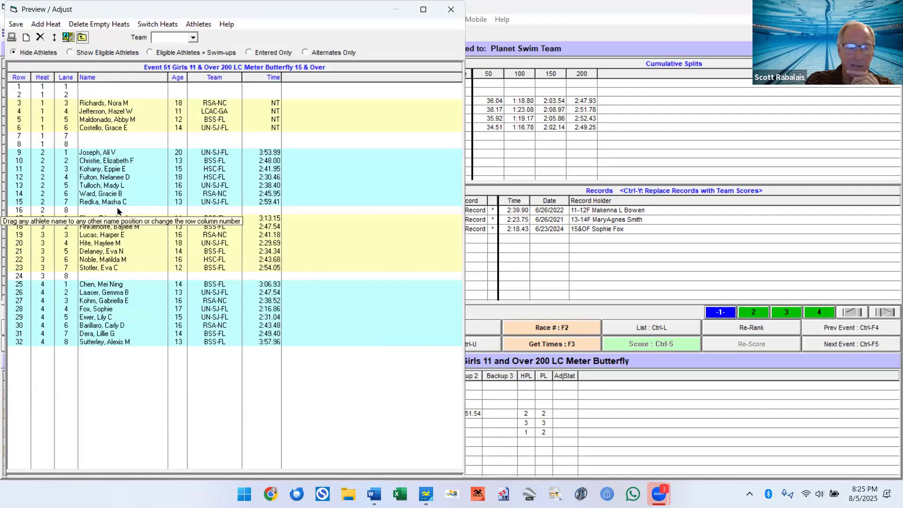
double_click(112, 103)
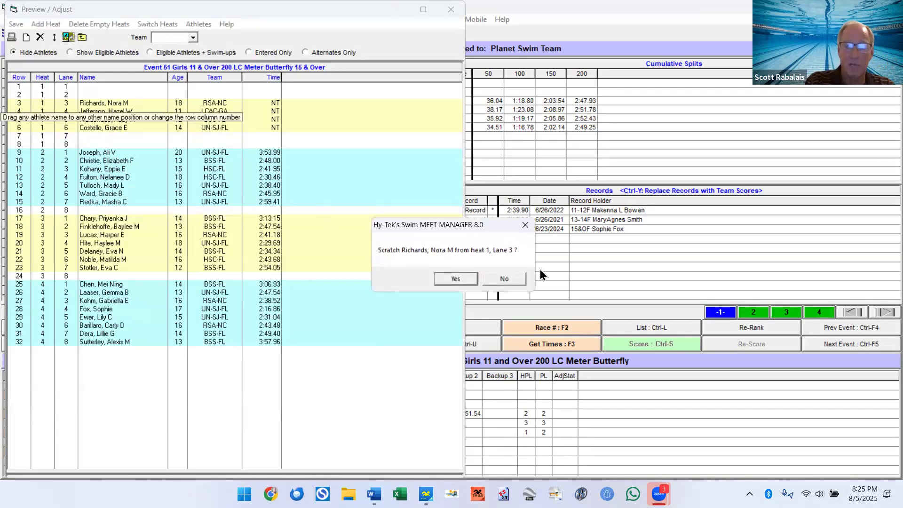
left_click(513, 279)
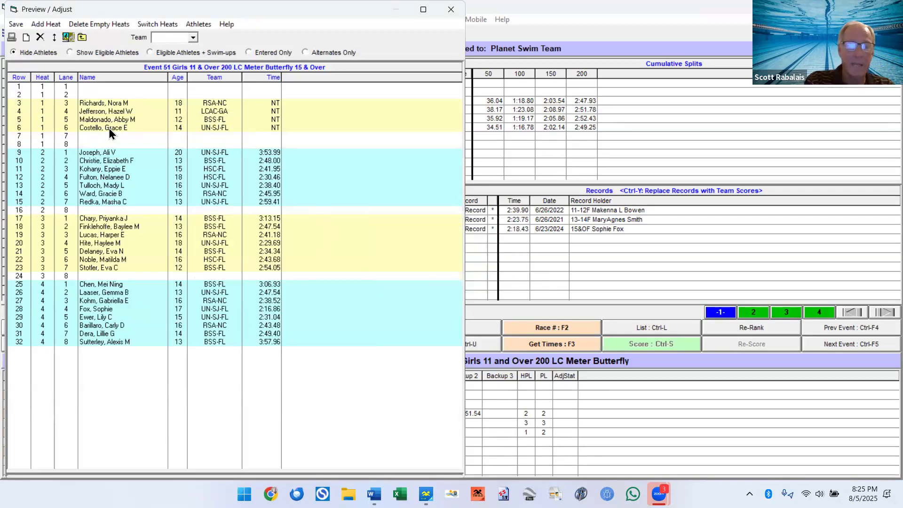
mouse_move(108, 128)
left_mouse_down()
mouse_move(123, 209)
mouse_move(125, 131)
left_mouse_up()
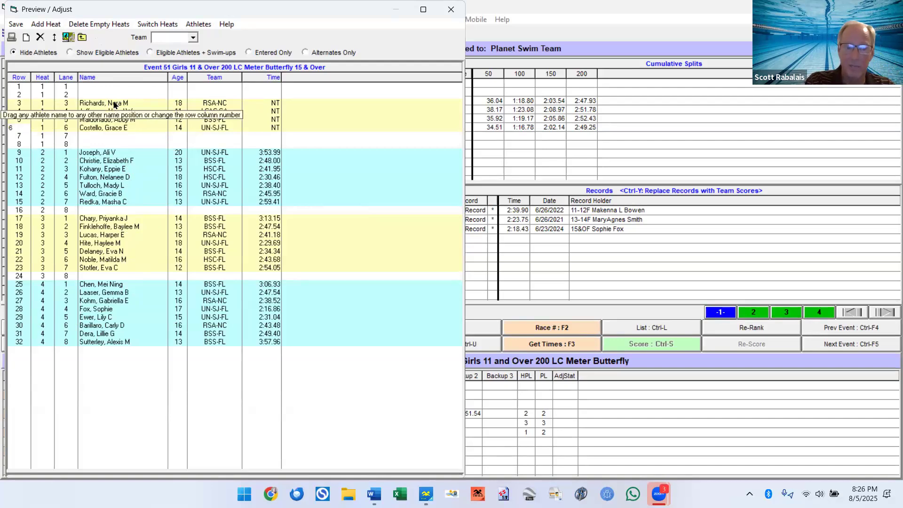
key("super+s")
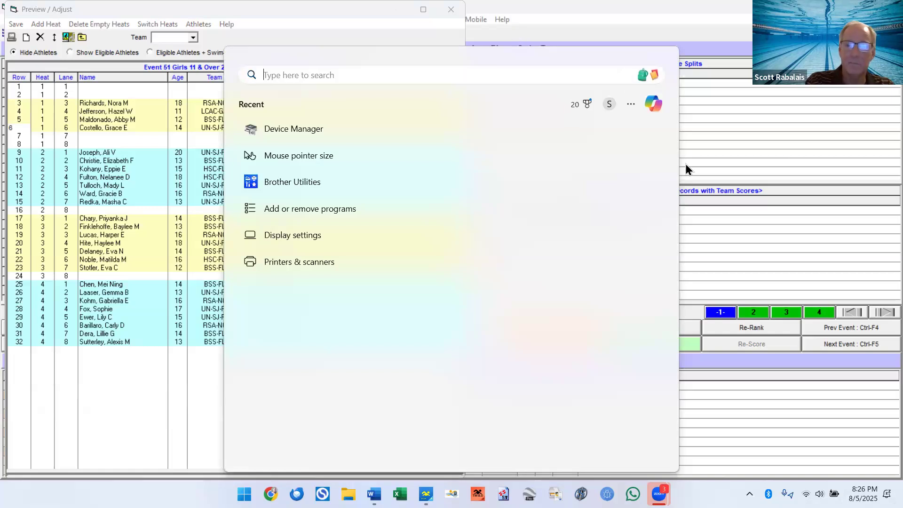
left_click(132, 395)
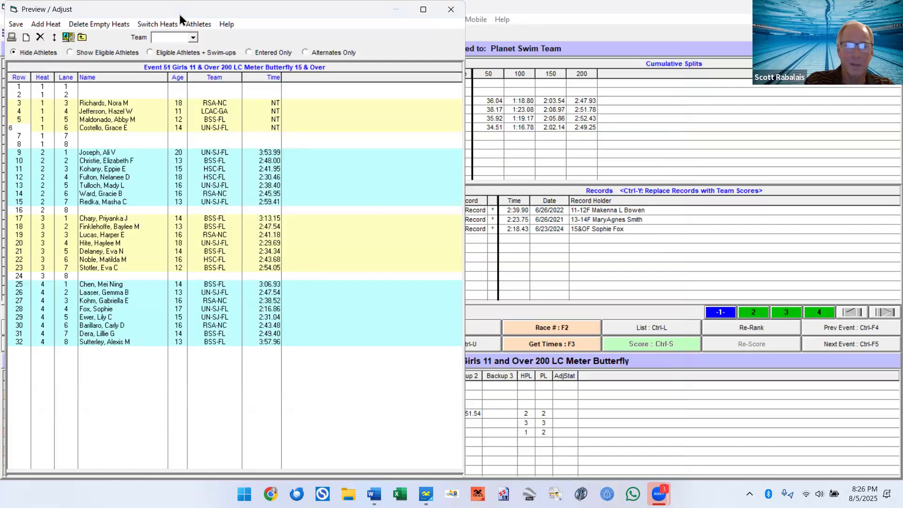
Step: Swap the lane 3 and lane 4 swimmers in heat 1 of event 51, and swap them back
left_click(116, 104)
left_click_drag(117, 108, 118, 112)
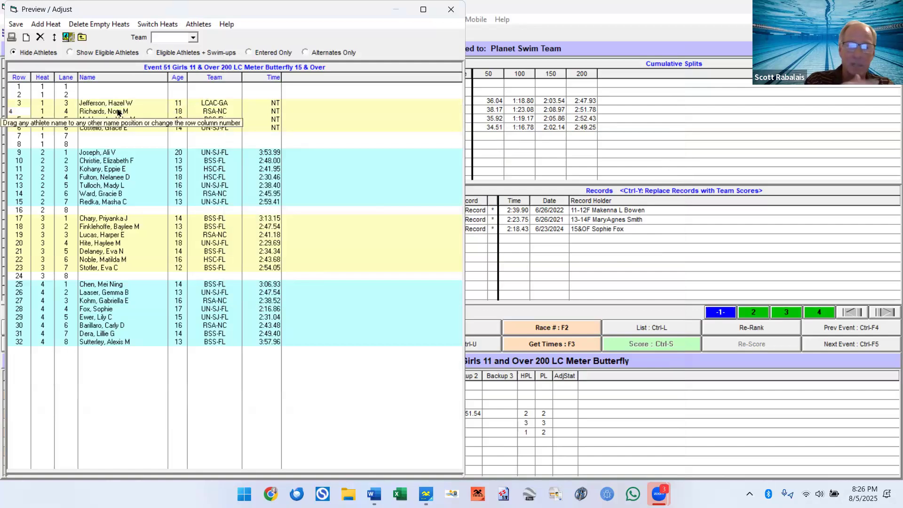
left_click(121, 103)
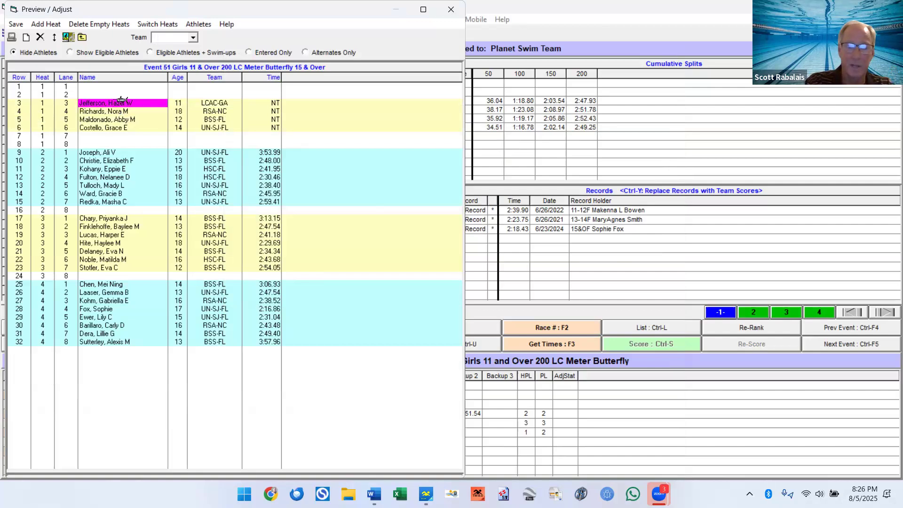
left_click_drag(121, 106, 121, 112)
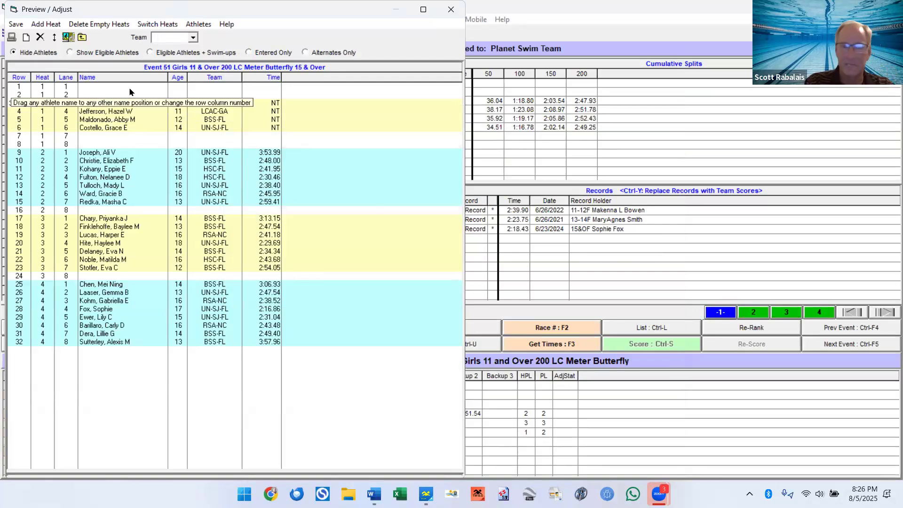
Step: Show the eligible athletes, add the second one listed to the empty lane 2 of heat 1, and scratch that entry
left_click(108, 53)
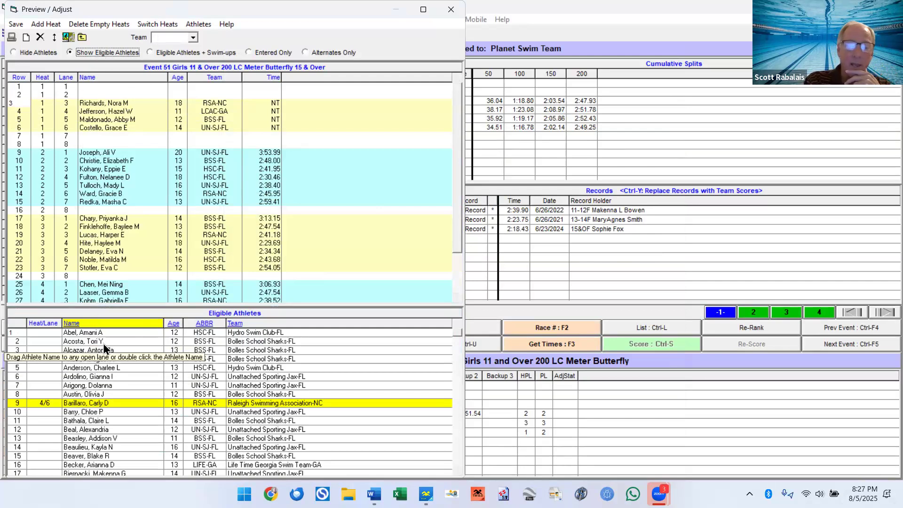
left_click_drag(103, 343, 138, 94)
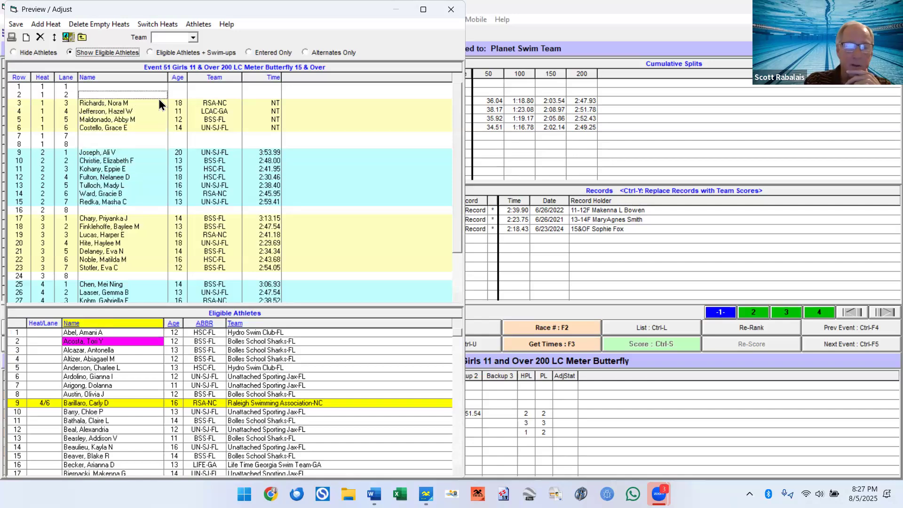
double_click(141, 96)
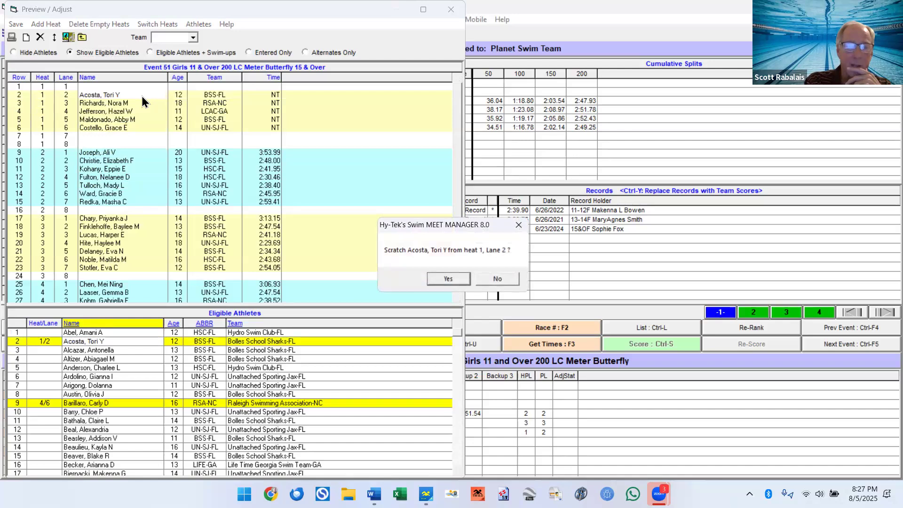
left_click(450, 277)
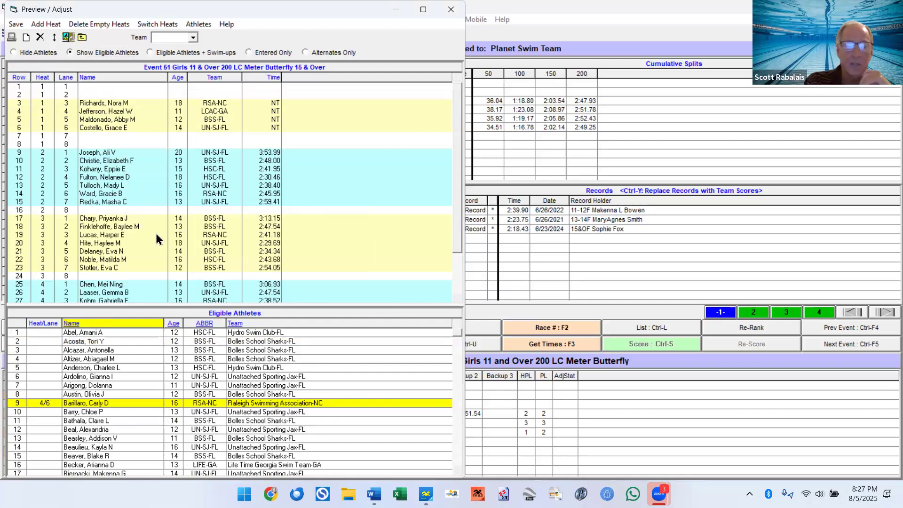
scroll(156, 239, "down", 2)
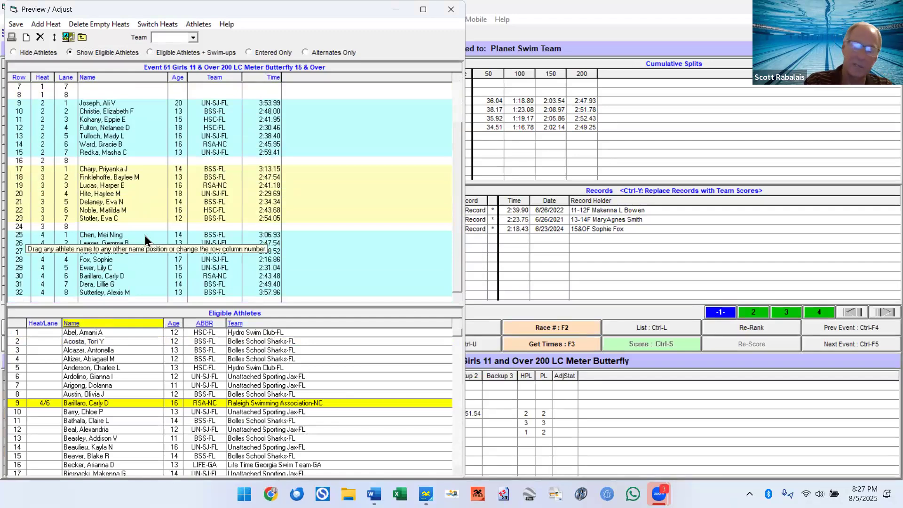
scroll(145, 235, "up", 2)
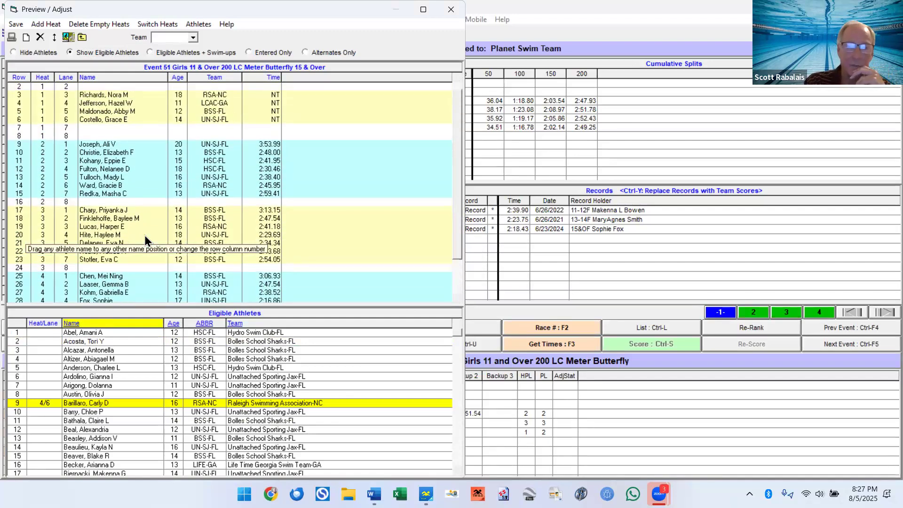
scroll(145, 235, "up", 1)
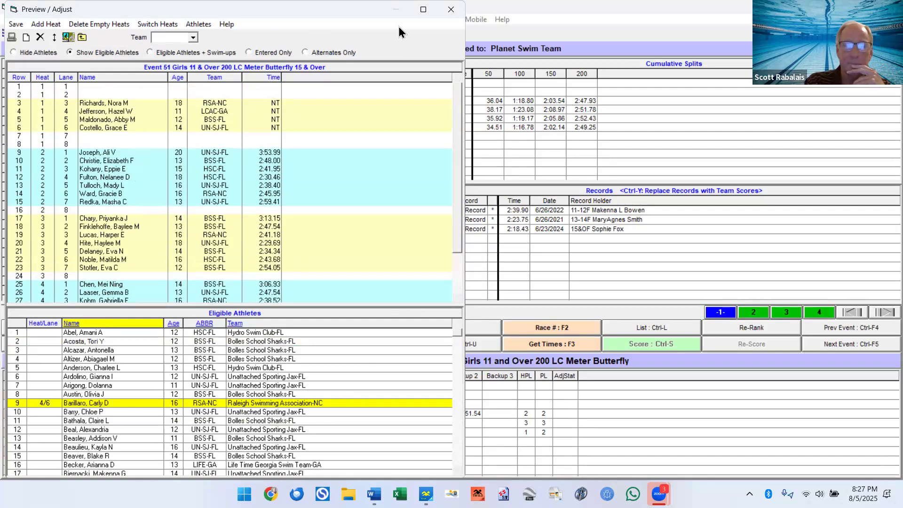
Step: Close the heat and lane adjustment for event 51 without saving its changes
left_click(453, 12)
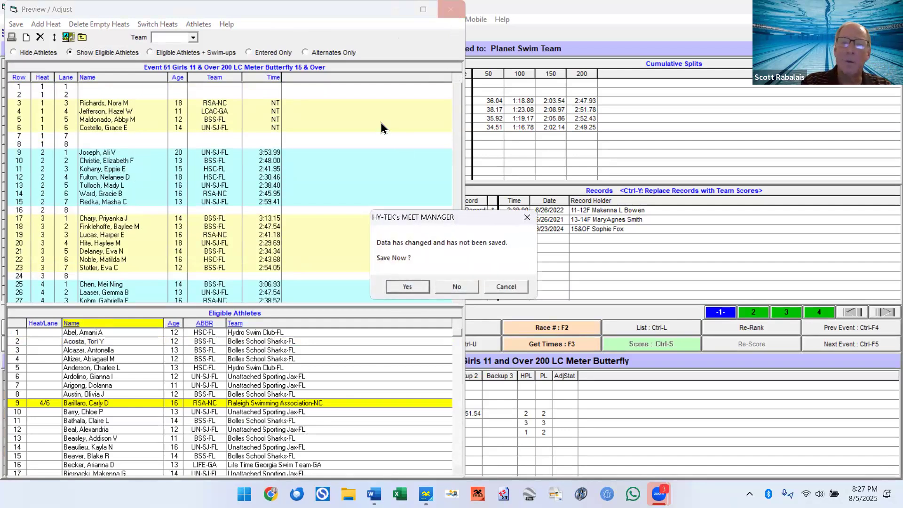
left_click(470, 286)
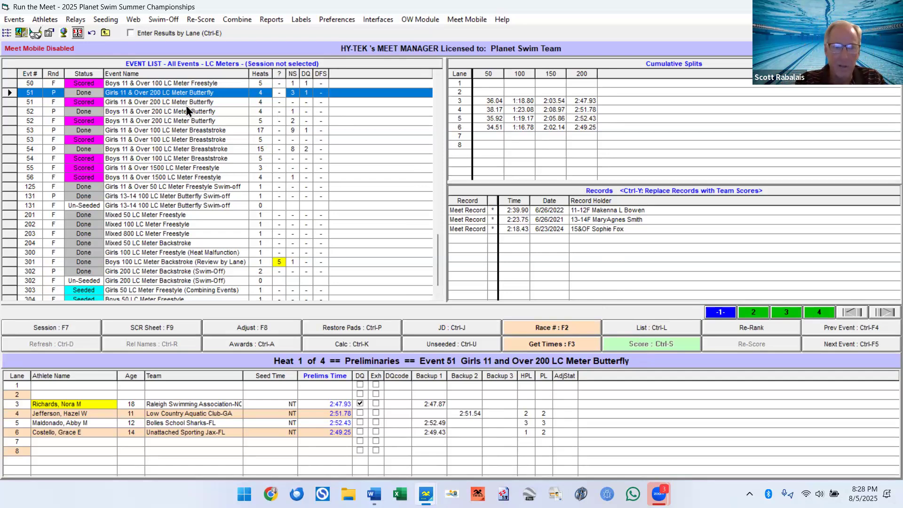
Step: Score the final of event 51, Girls 11 & Over 200 LC Meter Butterfly, and close the resulting report
left_click(170, 103)
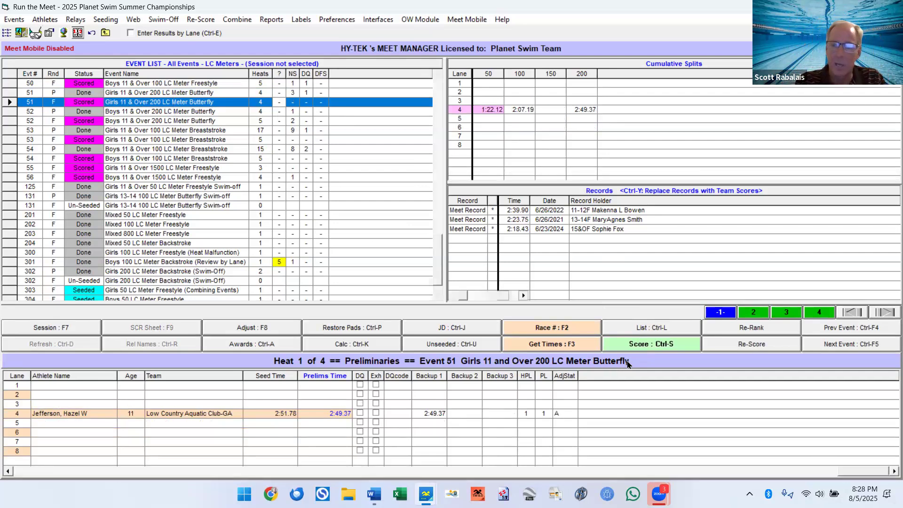
left_click(646, 347)
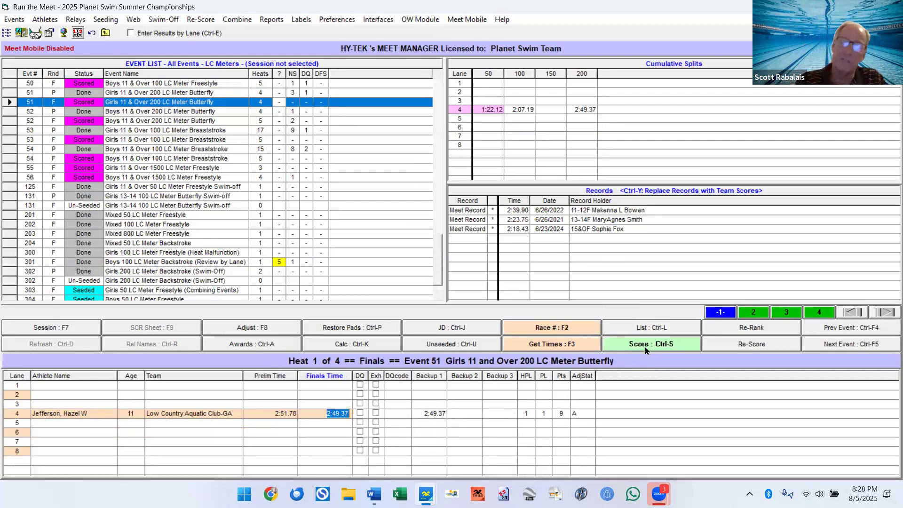
left_click(638, 346)
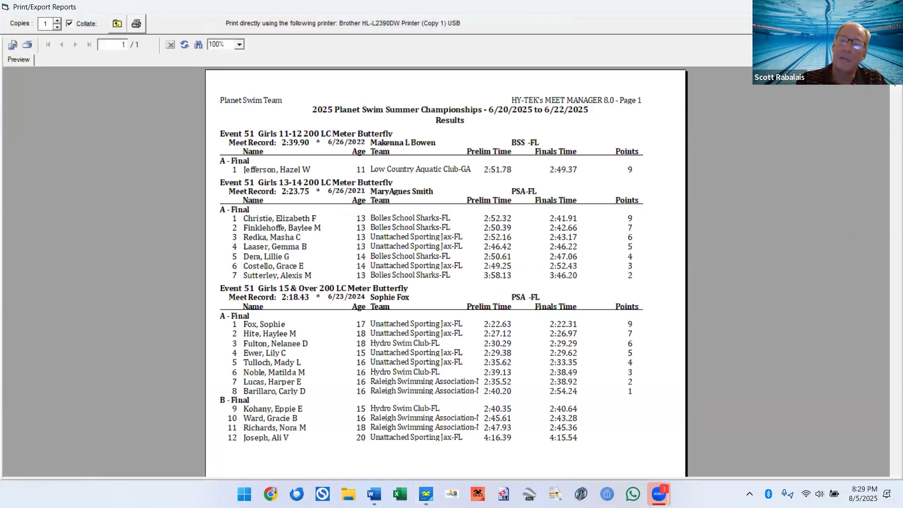
left_click(891, 7)
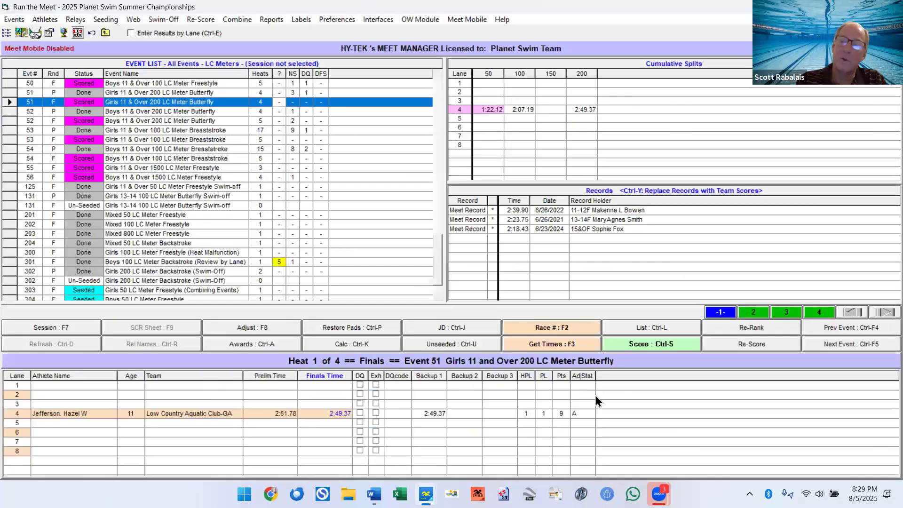
Step: View the results lists for the event 51 final and for its preliminaries, reading the preliminaries down to the 15 & Over group
left_click(648, 328)
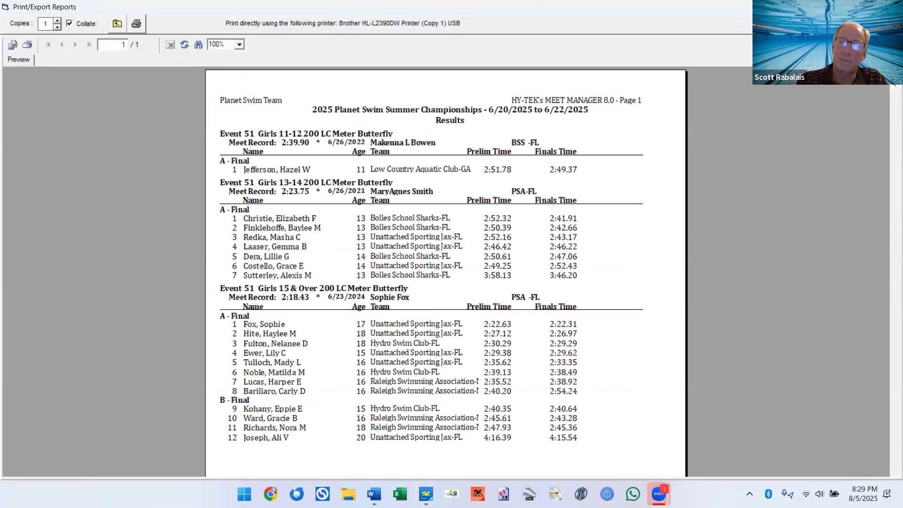
left_click(891, 6)
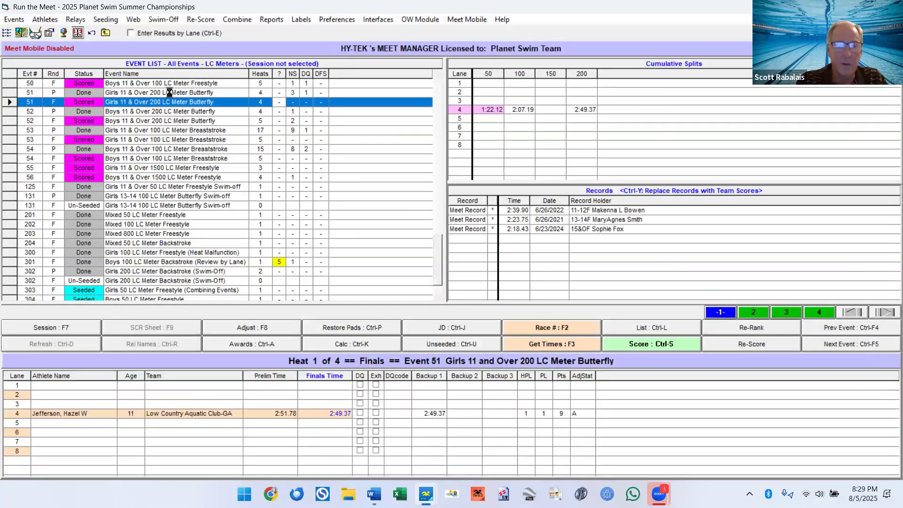
left_click(170, 93)
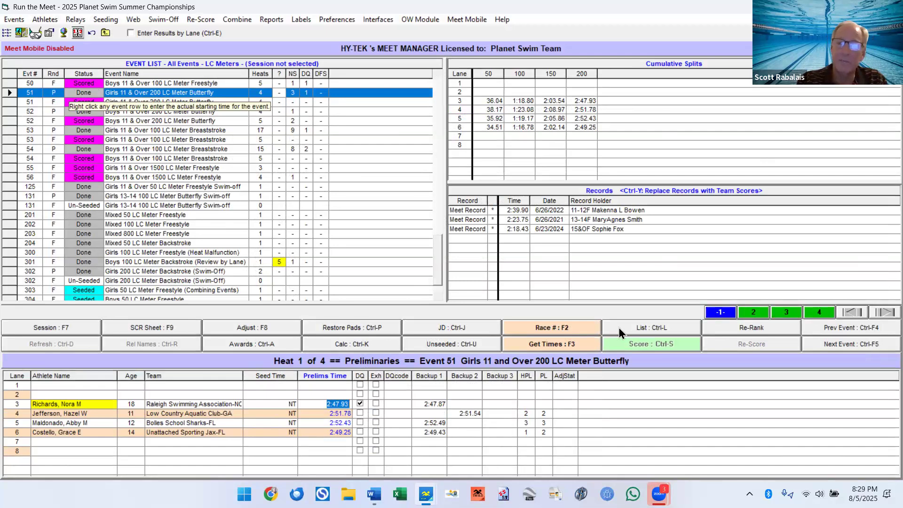
left_click(661, 327)
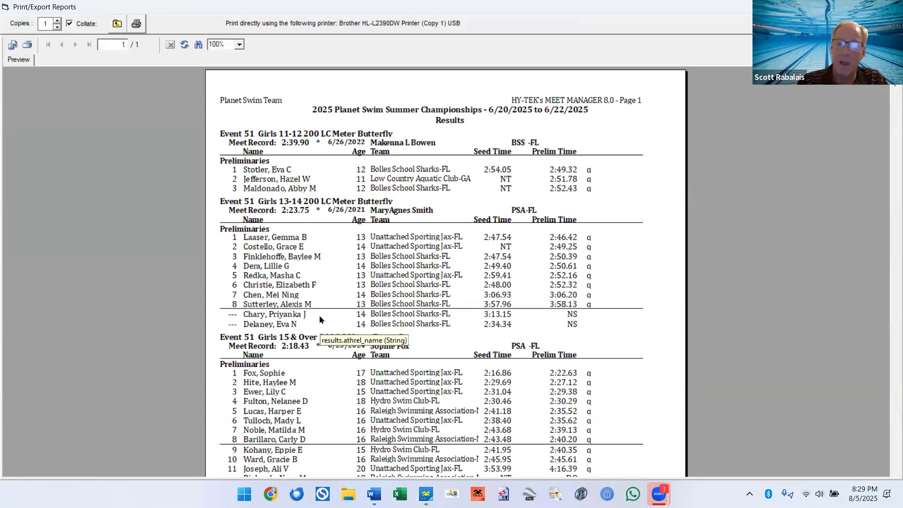
scroll(320, 319, "down", 1)
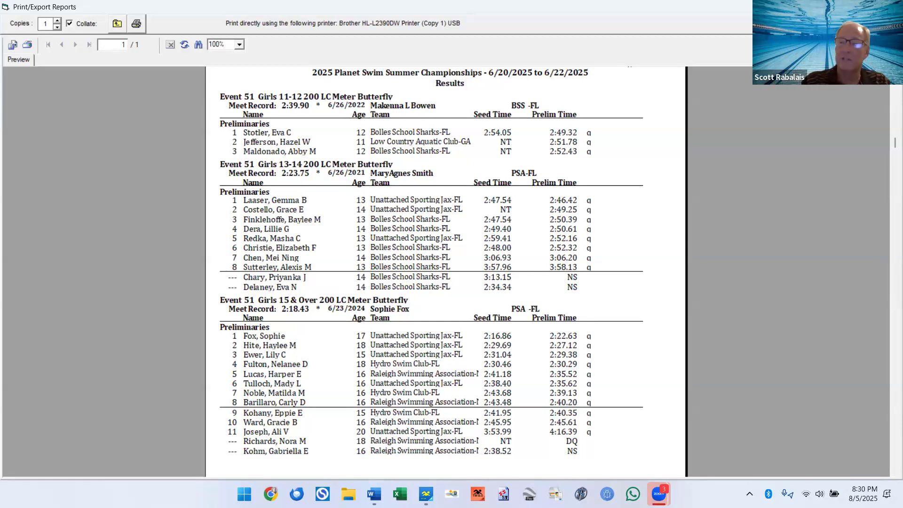
left_click(892, 7)
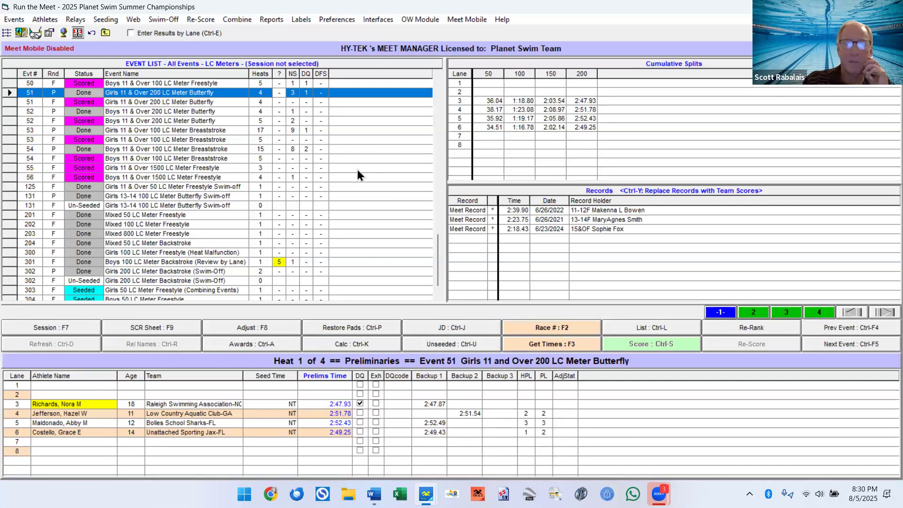
Step: Try to open Meet Mobile uploads for the meet and dismiss the notice
left_click(473, 20)
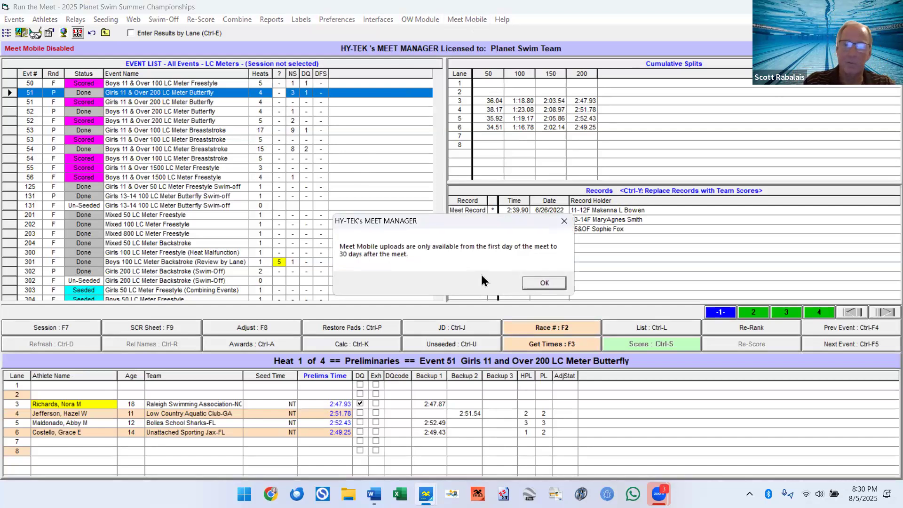
left_click(544, 283)
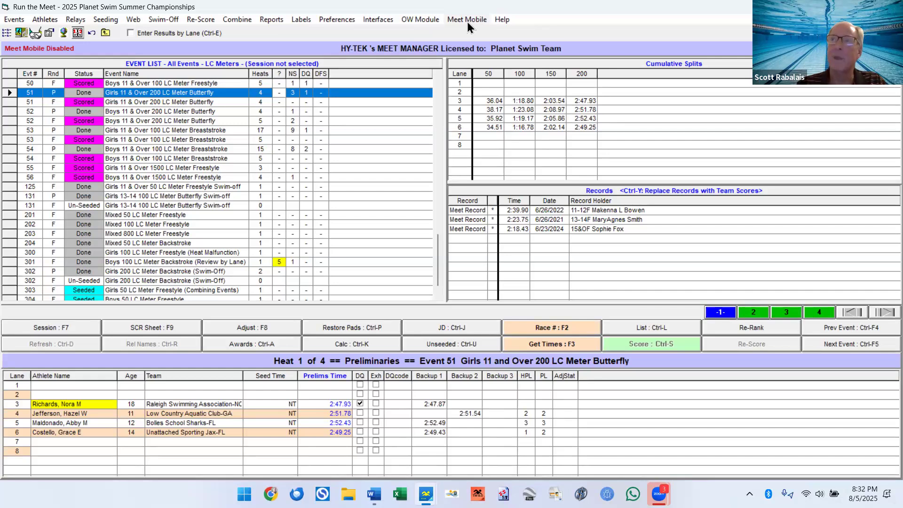
Step: Open the Results report setup, select every event across all sessions, review the format and inclusion options, and close without creating a report
left_click(267, 19)
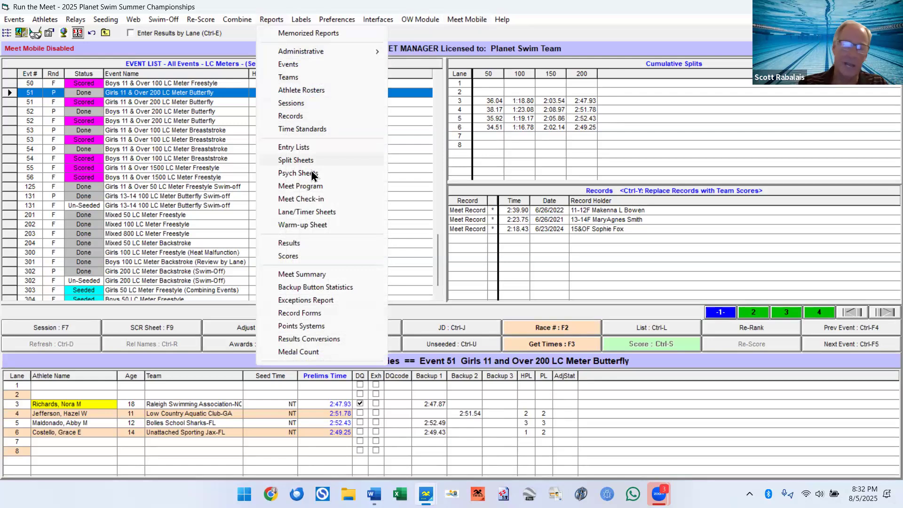
left_click(334, 243)
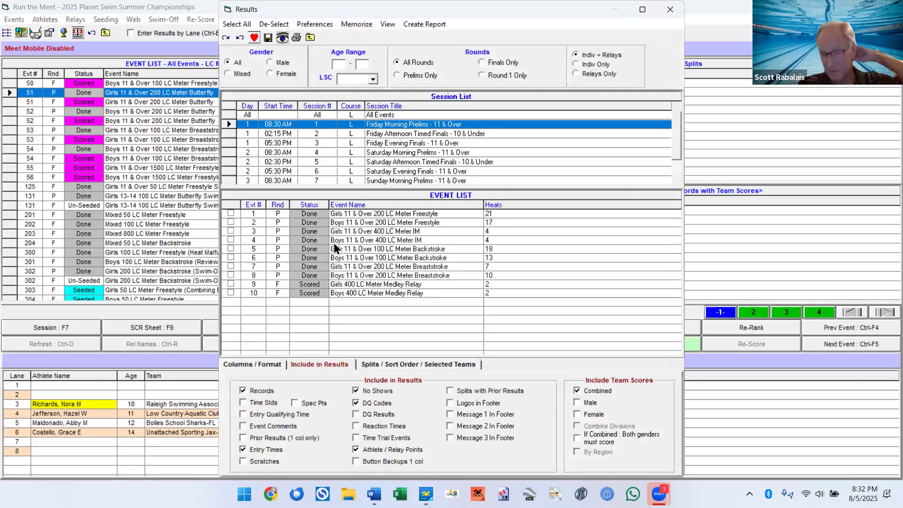
left_click(392, 116)
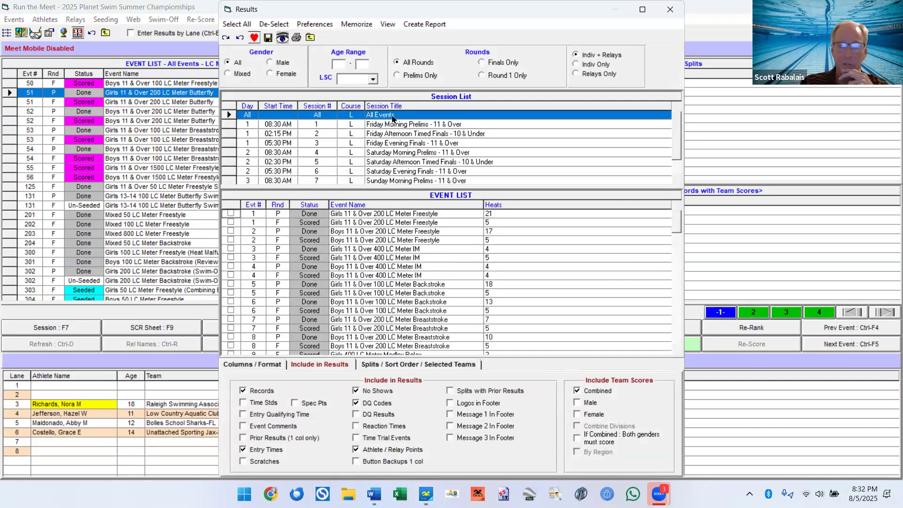
left_click(238, 24)
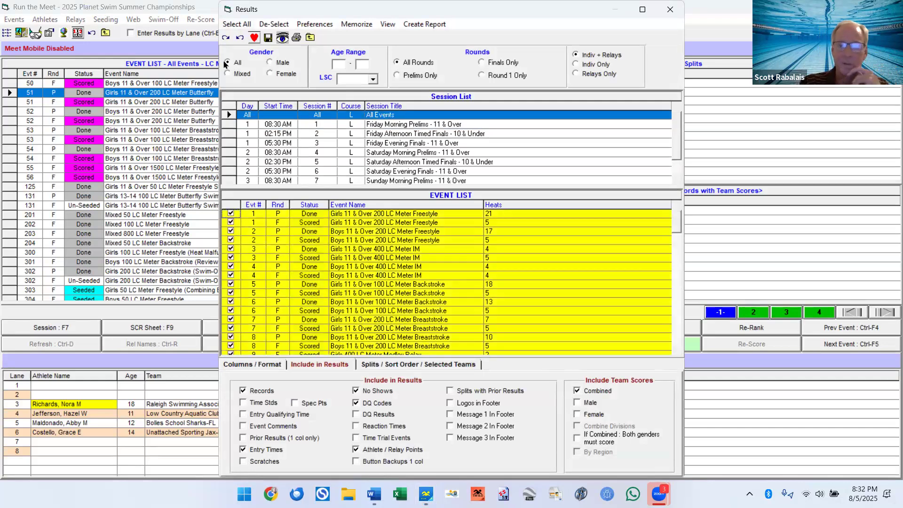
left_click(266, 365)
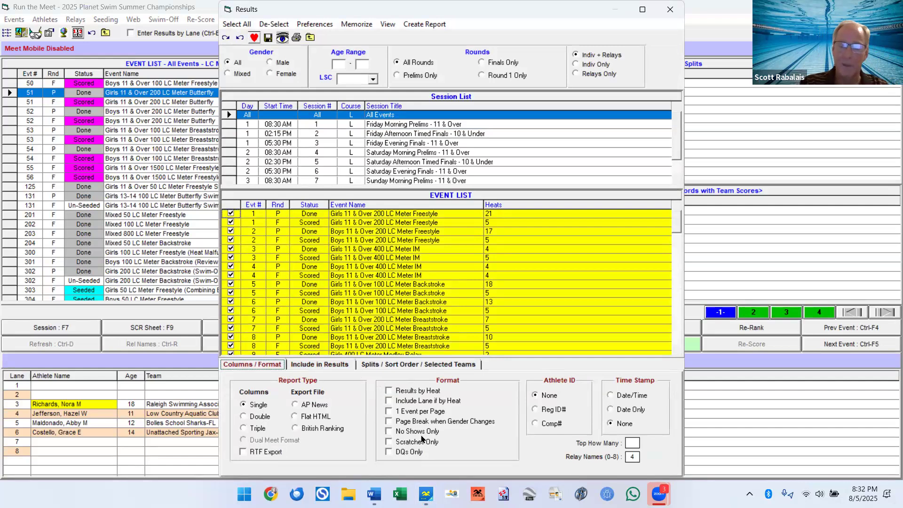
left_click(323, 368)
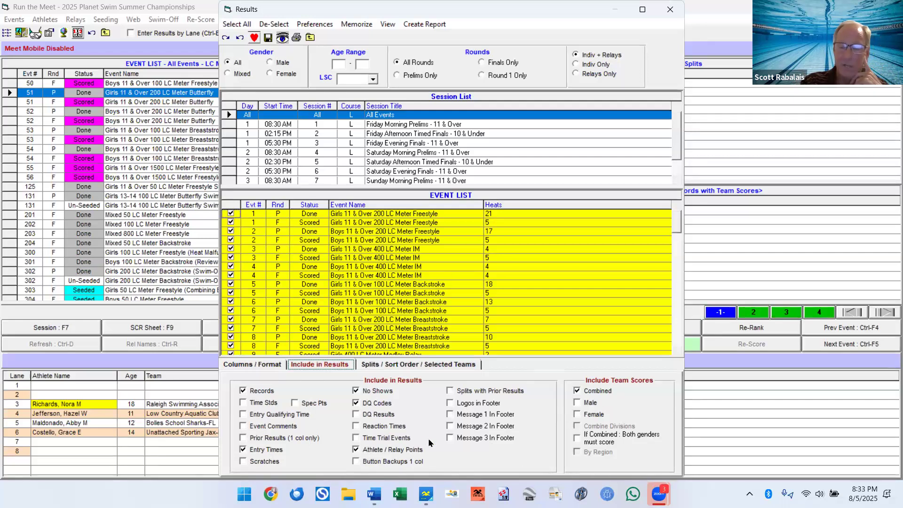
left_click(670, 9)
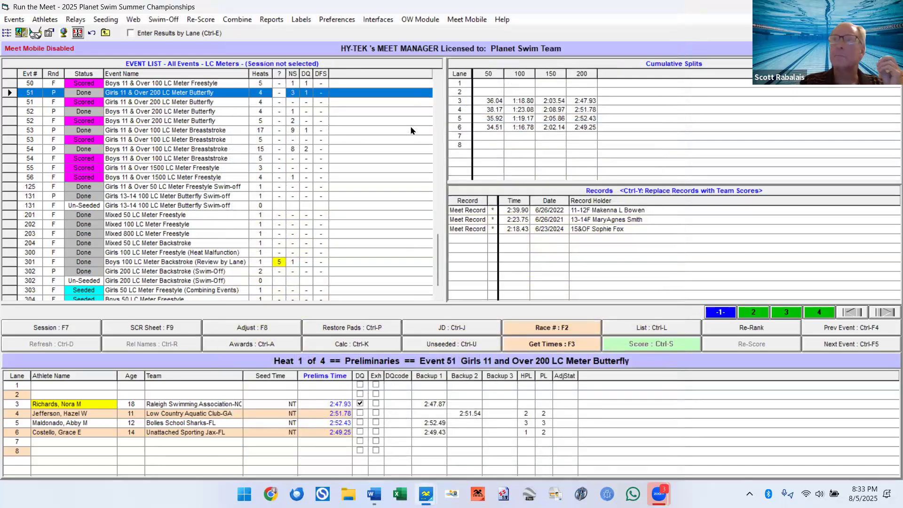
Step: Open the award labels setup, select every event across all sessions, review the label and team options, and close without creating labels
left_click(301, 20)
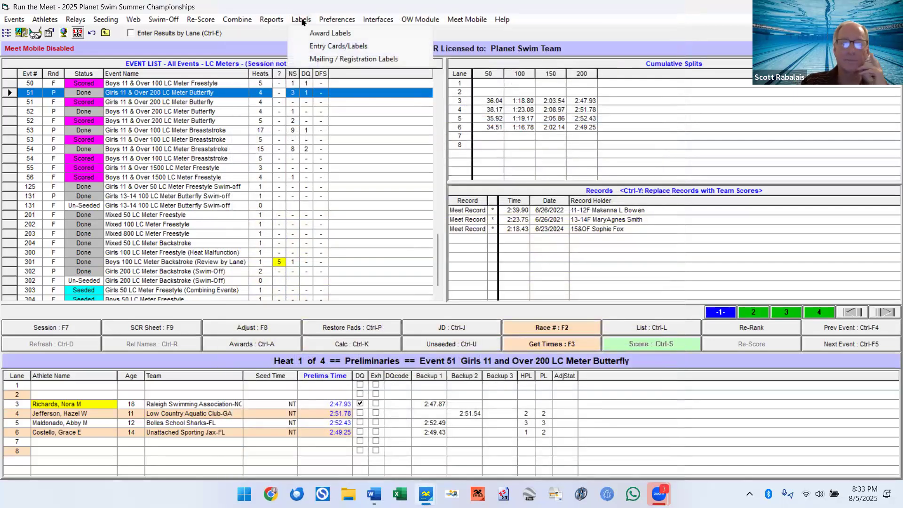
left_click(322, 33)
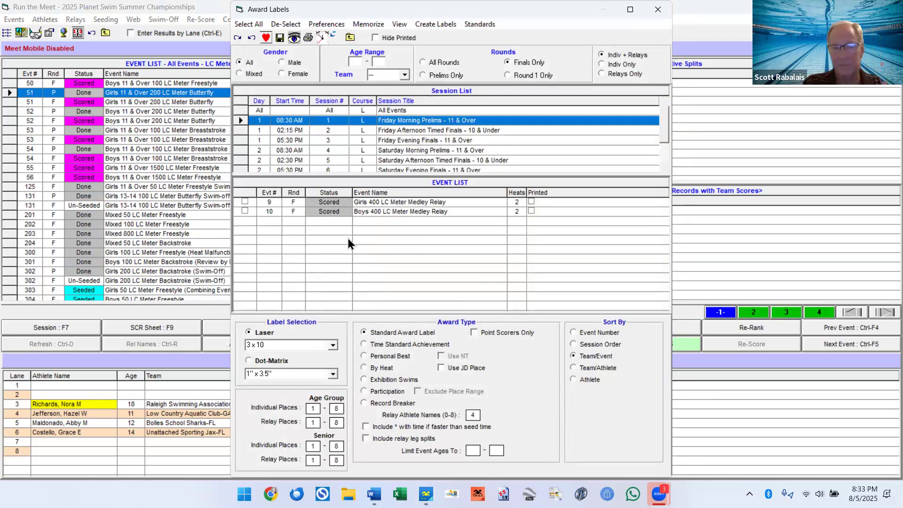
left_click(358, 112)
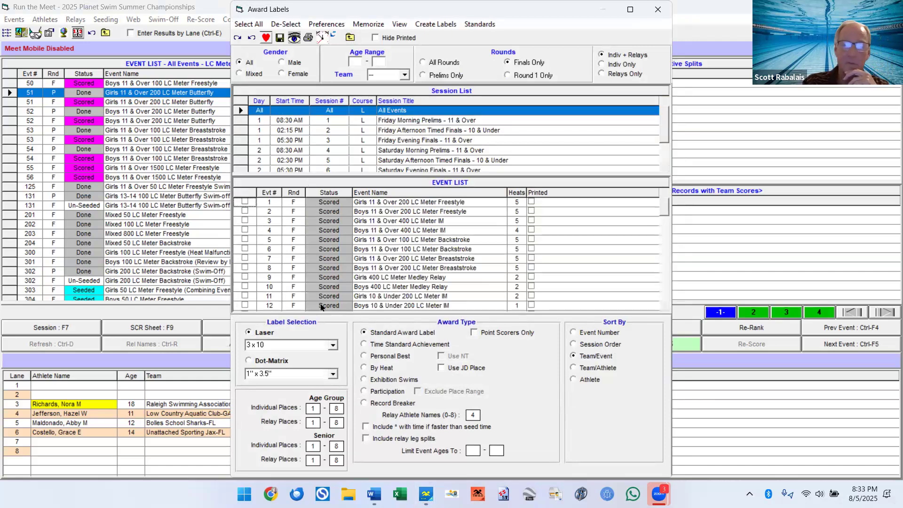
left_click(254, 26)
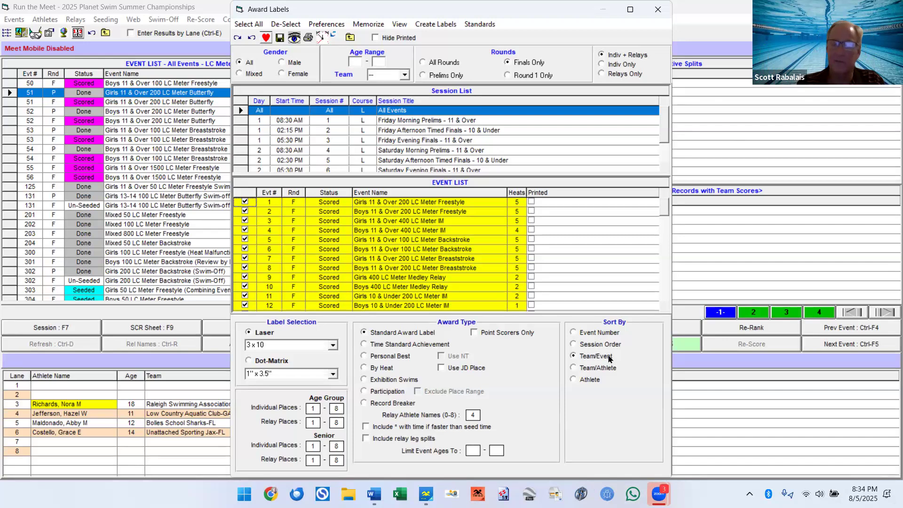
left_click(405, 75)
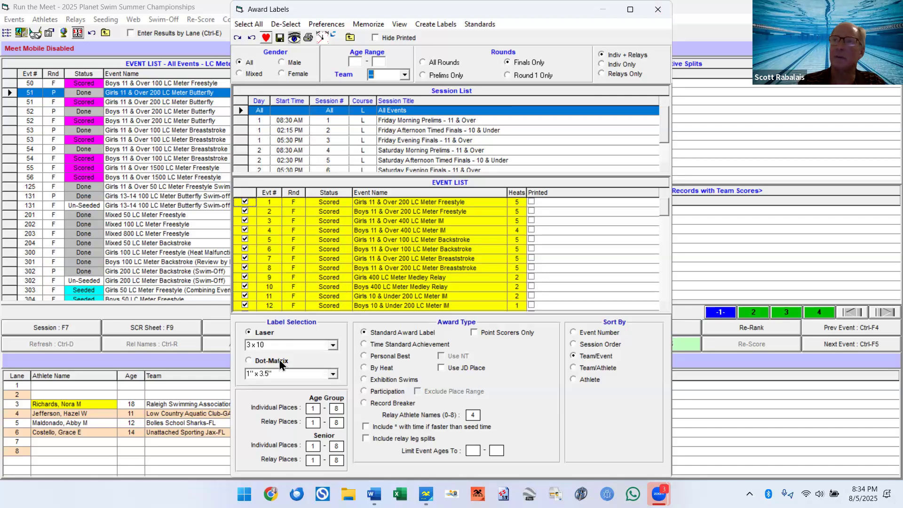
left_click(657, 10)
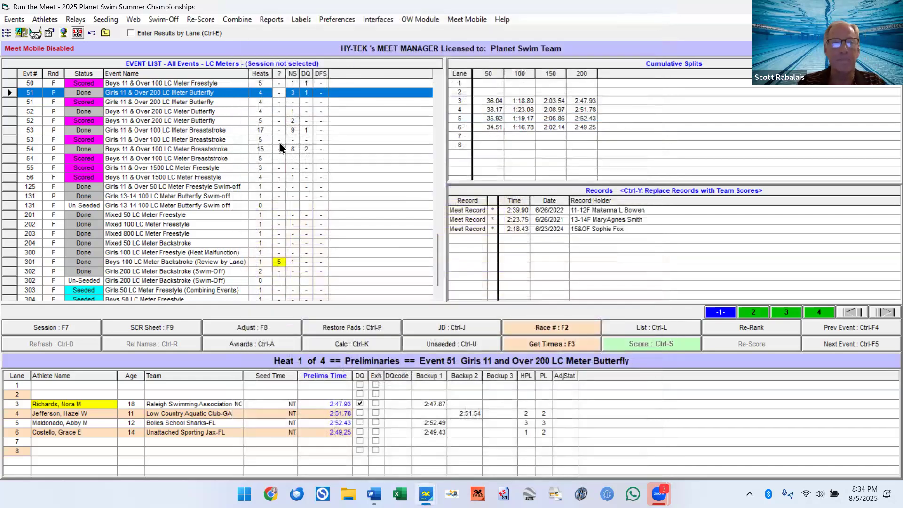
Step: Close the Run the Meet window and look over the database file commands without choosing one
left_click(892, 7)
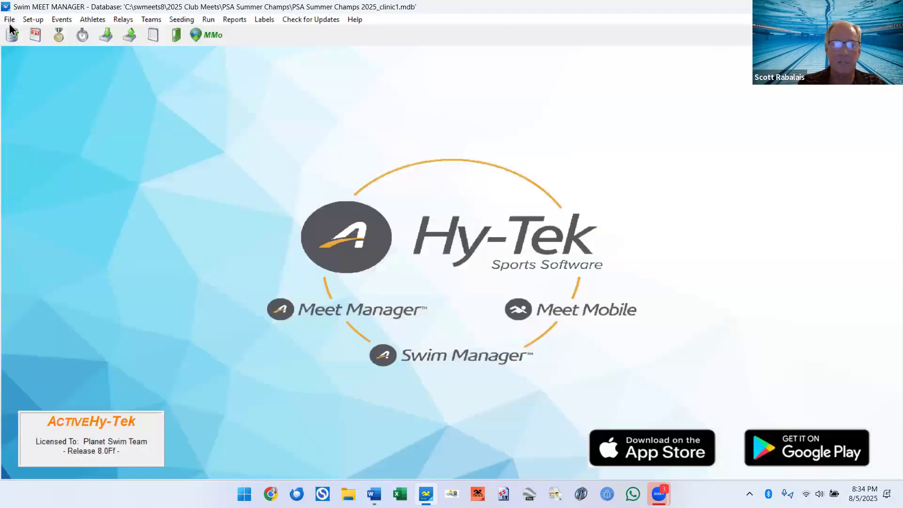
left_click(9, 21)
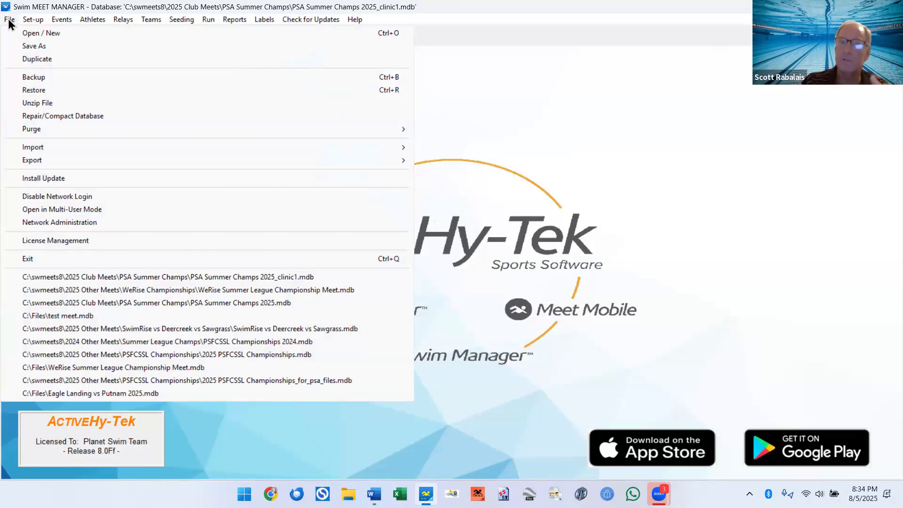
left_click(324, 184)
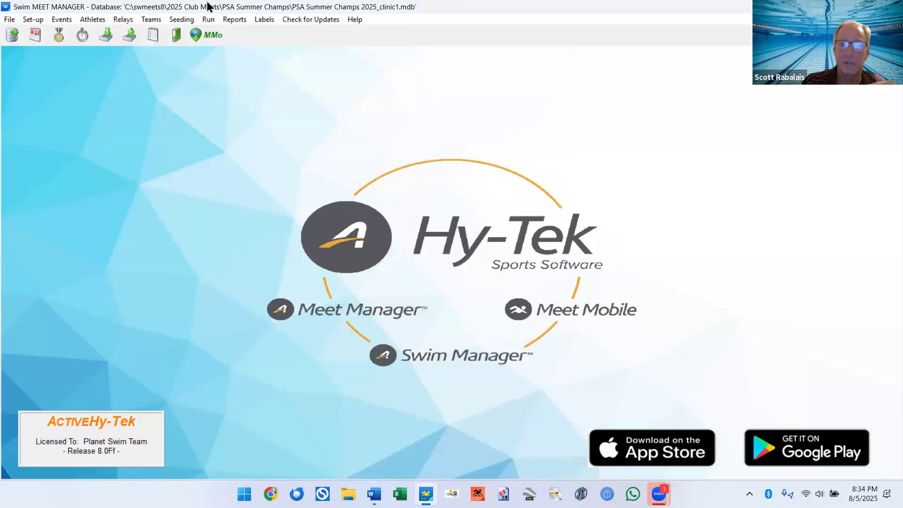
Step: Reopen the Results report setup, select all events, review the splits, sort order and team options, and close without creating a report
left_click(241, 21)
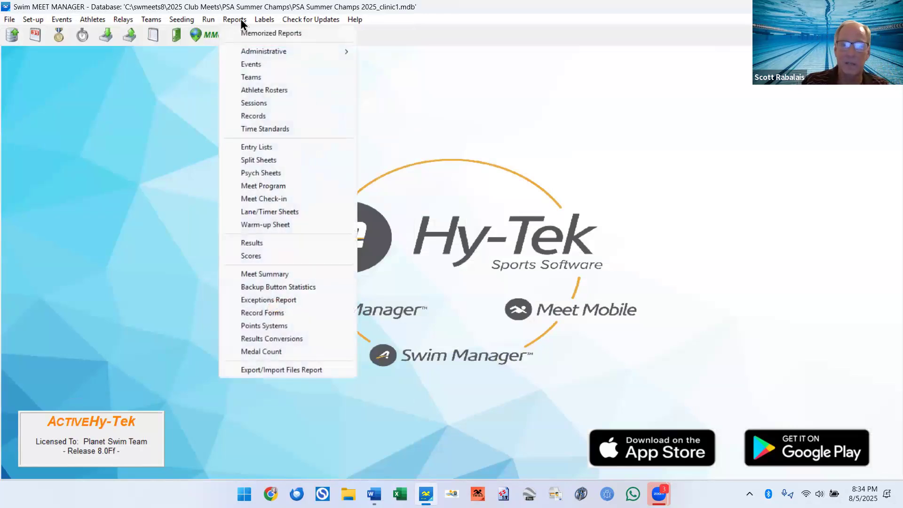
left_click(252, 244)
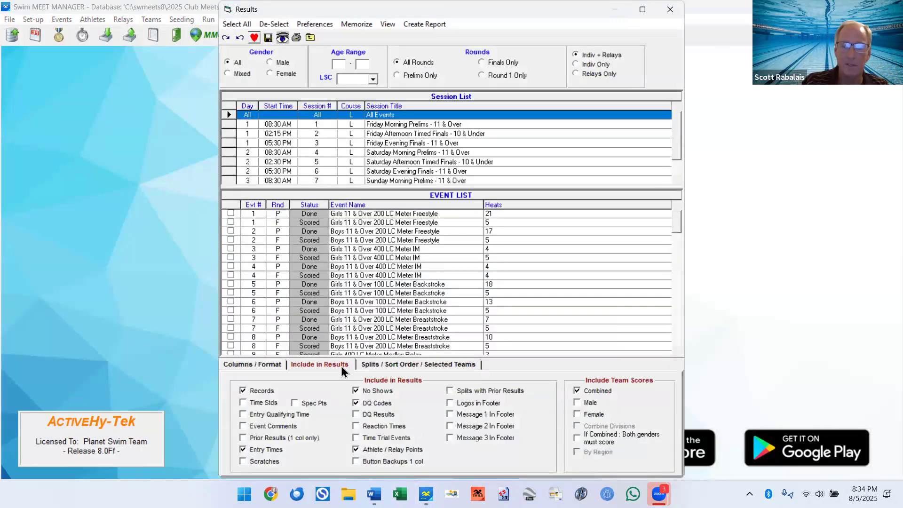
left_click(399, 363)
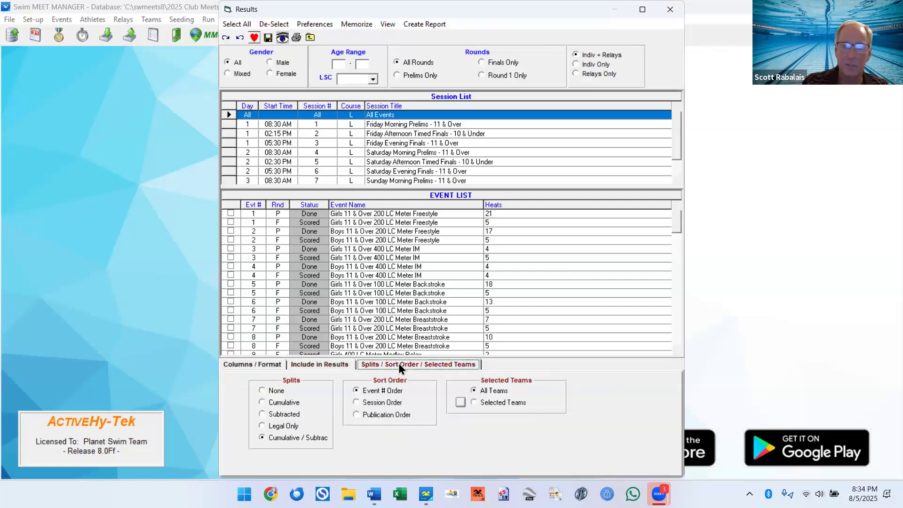
left_click(236, 24)
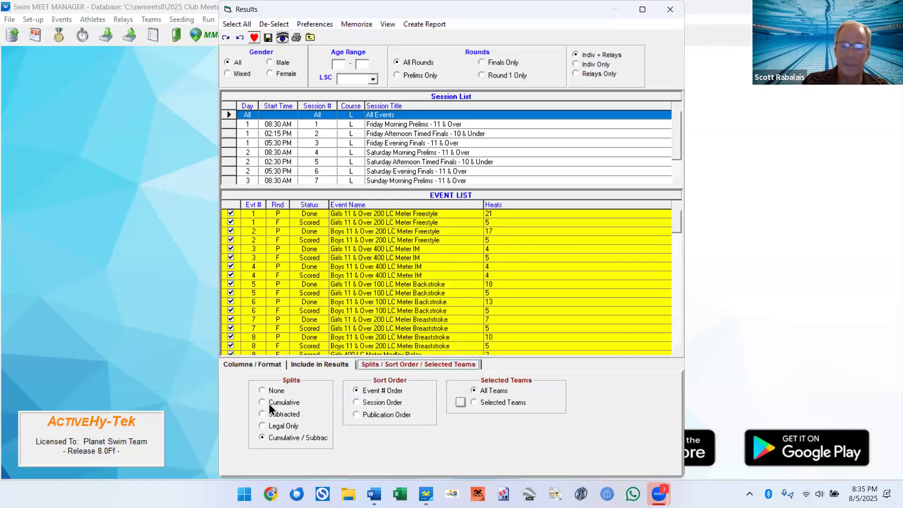
left_click(678, 14)
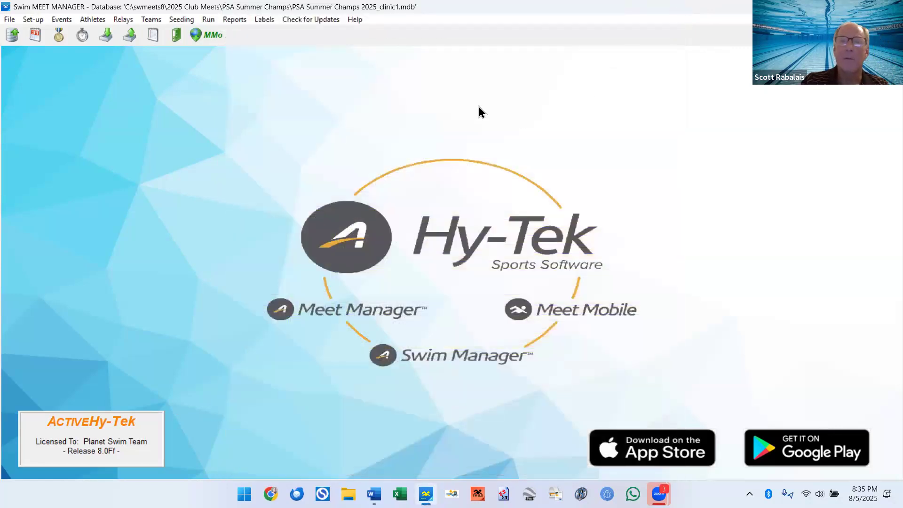
Step: Open the results export for Swim Manager or SWIMS, review its selection criteria, and cancel without exporting
left_click(10, 20)
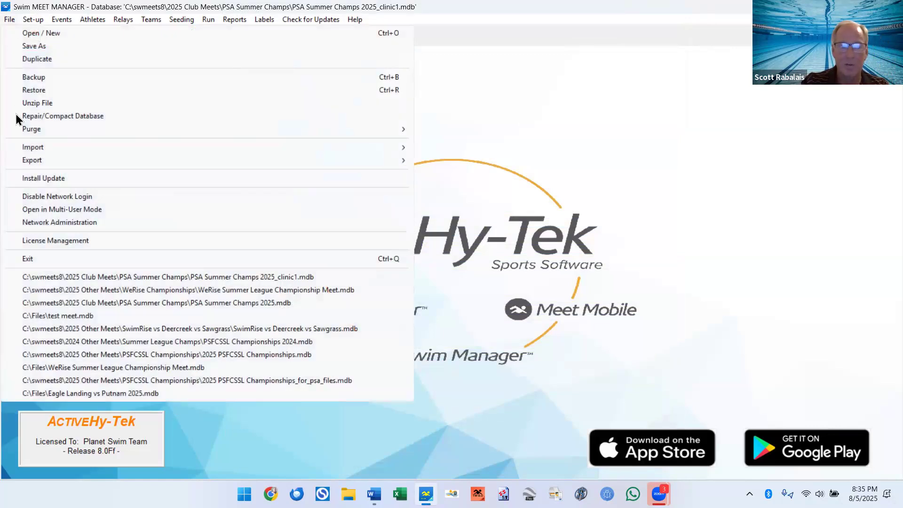
mouse_move(406, 161)
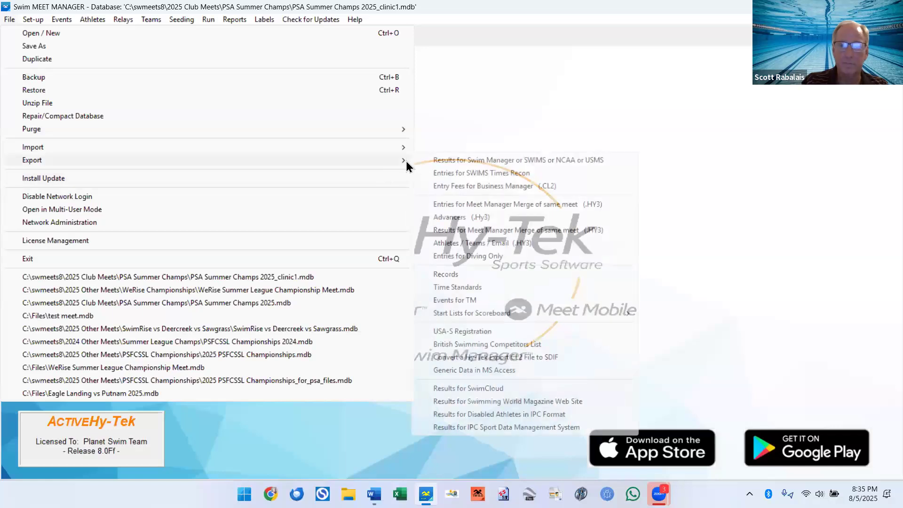
left_click(481, 164)
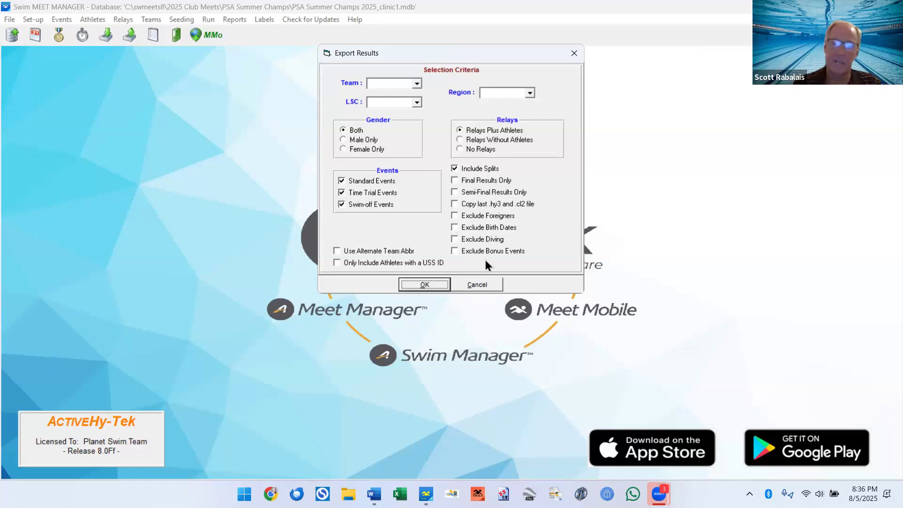
left_click(498, 284)
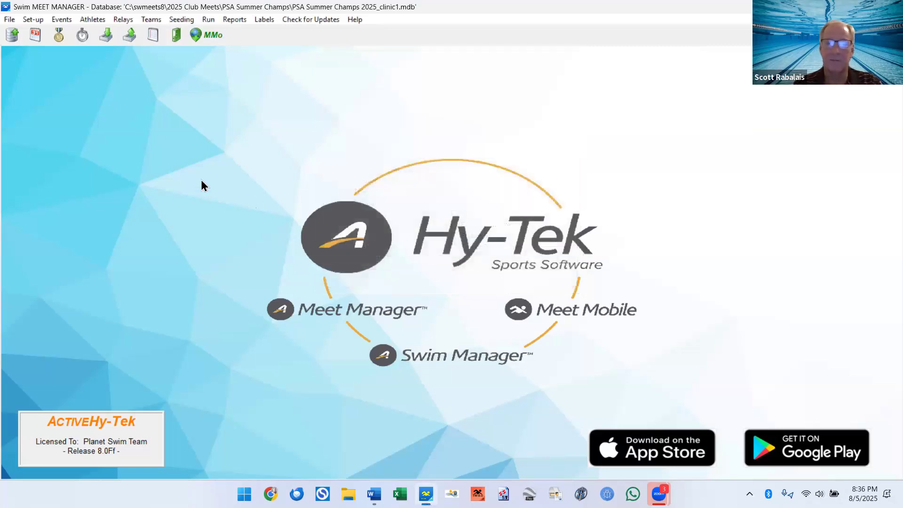
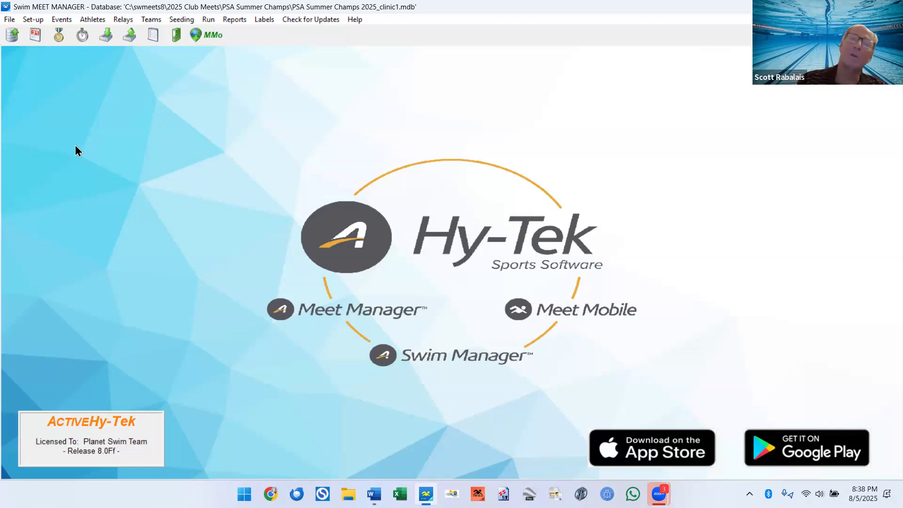
Step: Open the Seeding window, try to open the ScratchPad from the list of all events, and dismiss the message
left_click(185, 22)
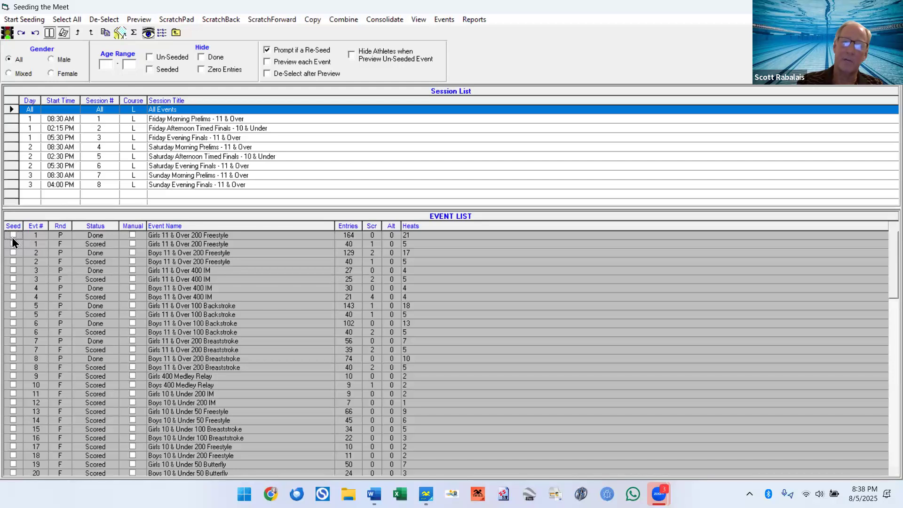
left_click(182, 20)
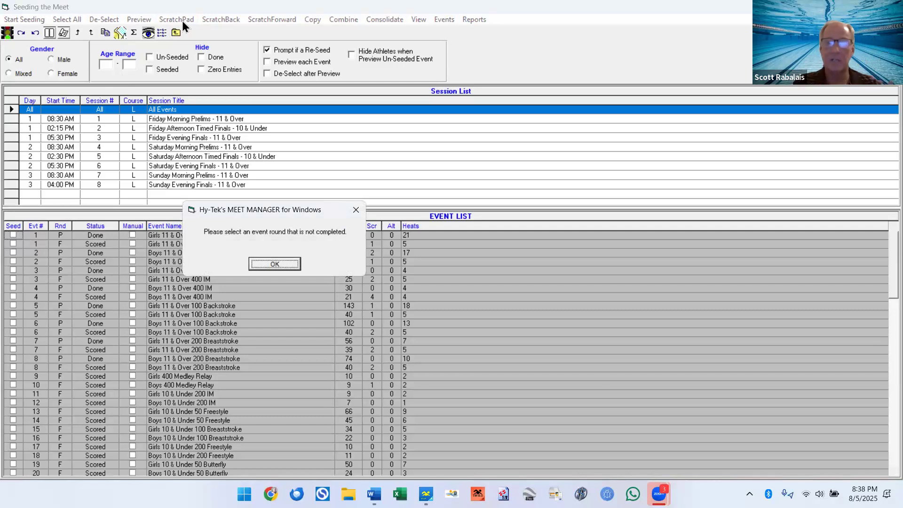
left_click(283, 264)
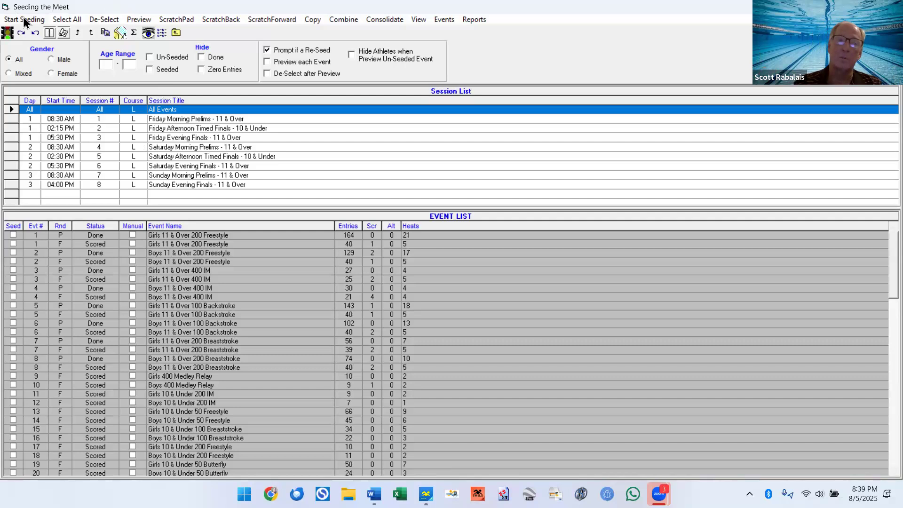
Step: Create a Meet Program report of all events in Friday Evening Finals - 11 & Over, review the preview, and close it
left_click(473, 19)
left_click(394, 43)
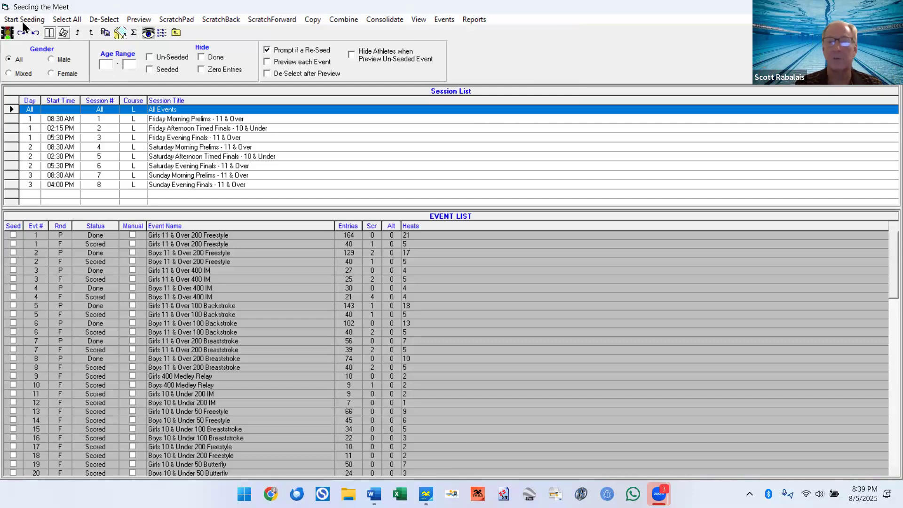
left_click(476, 21)
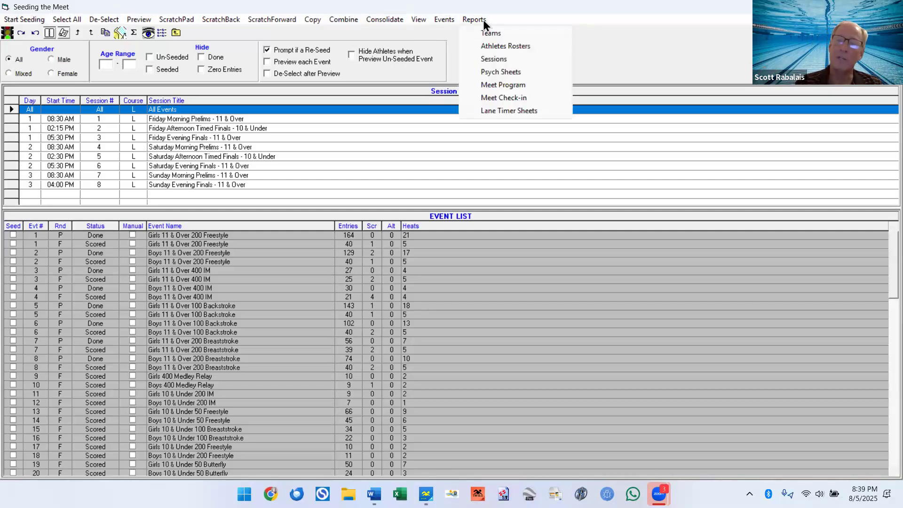
left_click(493, 85)
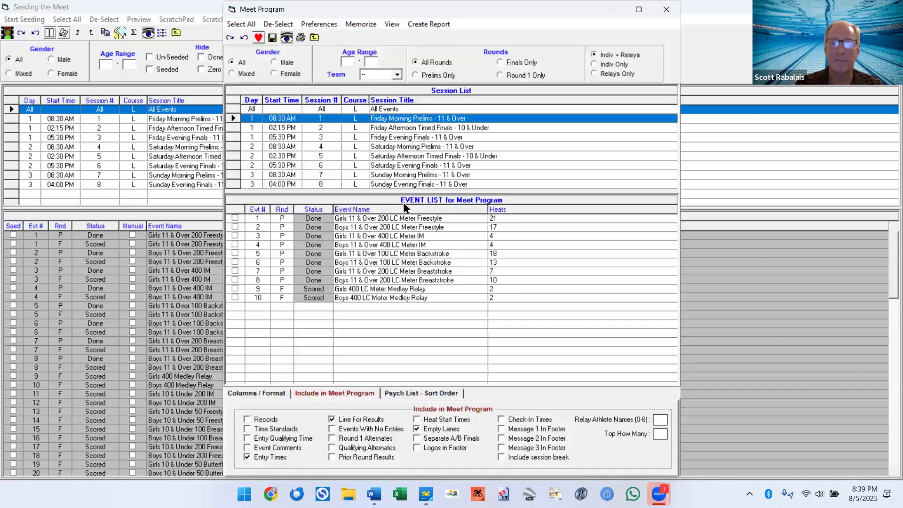
left_click(397, 136)
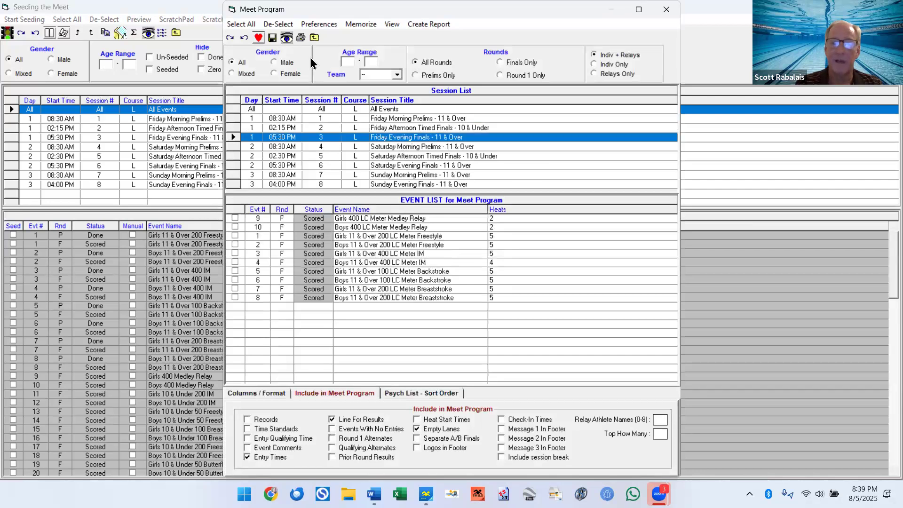
left_click(244, 26)
left_click(431, 25)
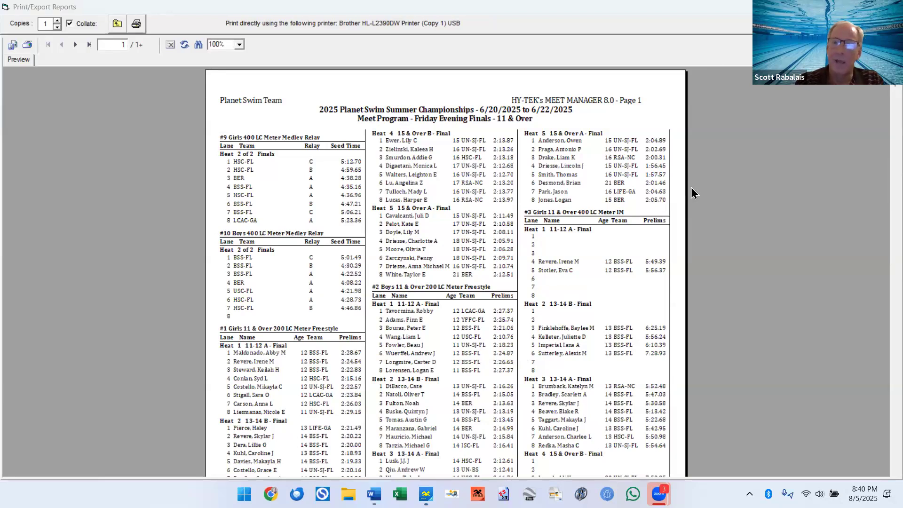
key("Escape")
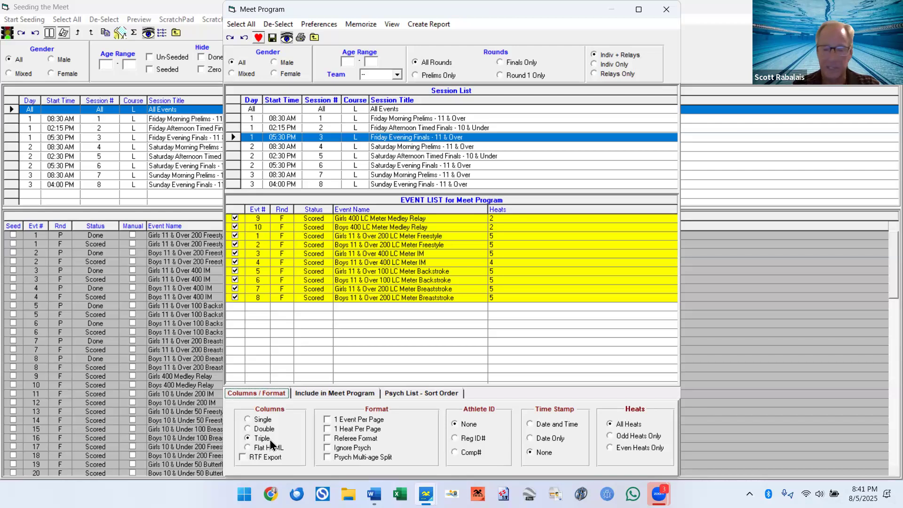
Step: Enable Heat Start Times among the items included in the meet program, and close the Meet Program and Seeding windows
left_click(351, 395)
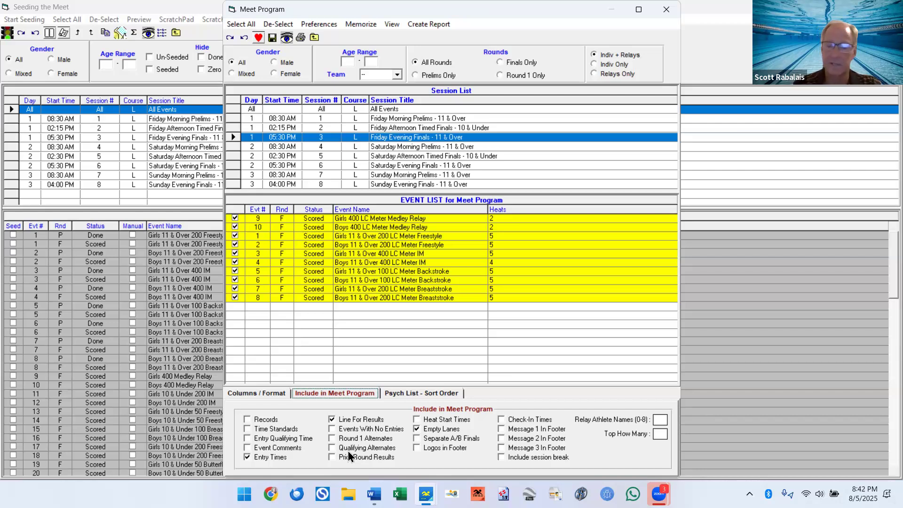
left_click(442, 423)
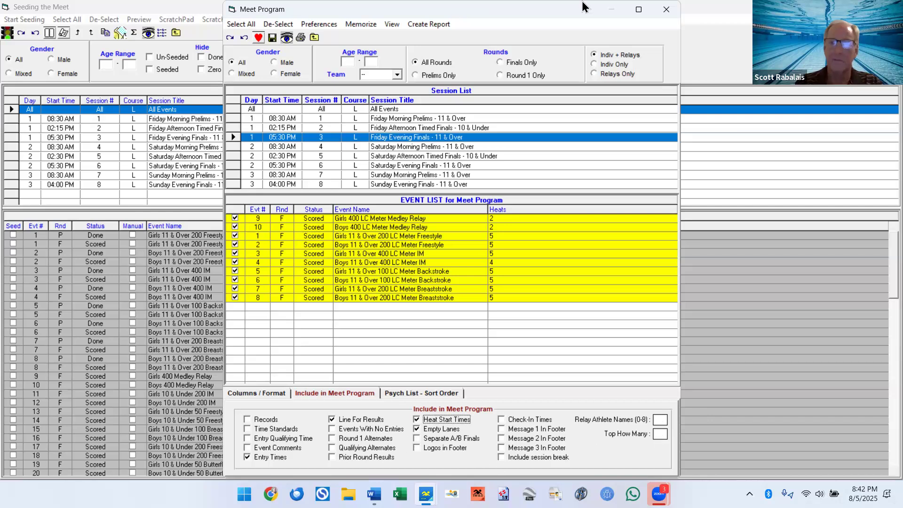
left_click(667, 10)
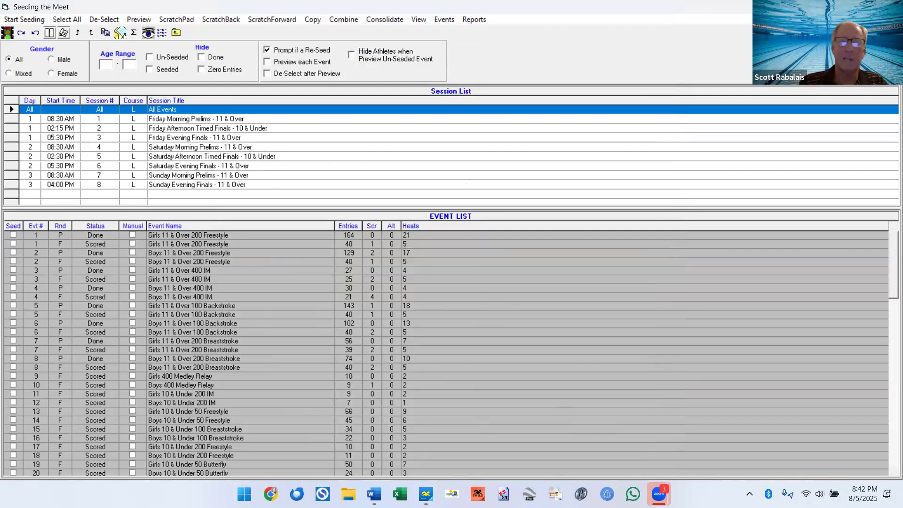
left_click(892, 7)
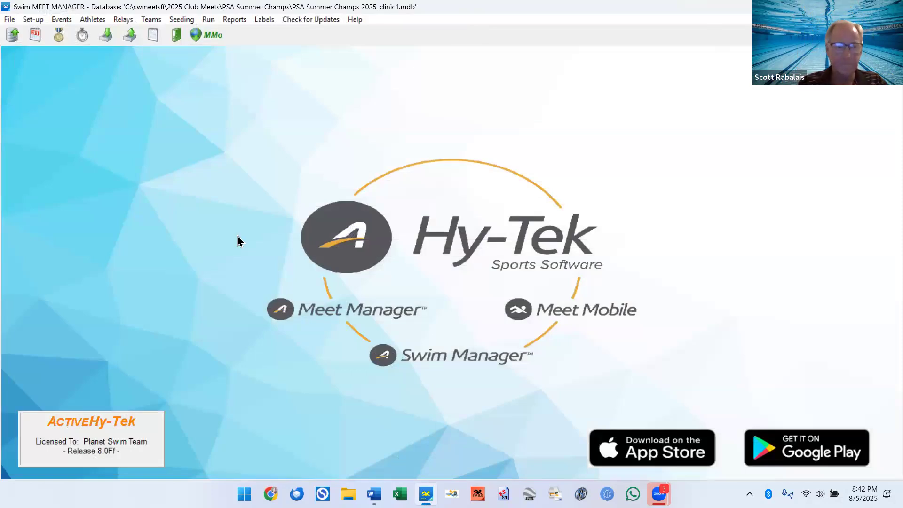
Step: Review the available licenses in License Management and the license options in the program's About information, closing each window
left_click(9, 19)
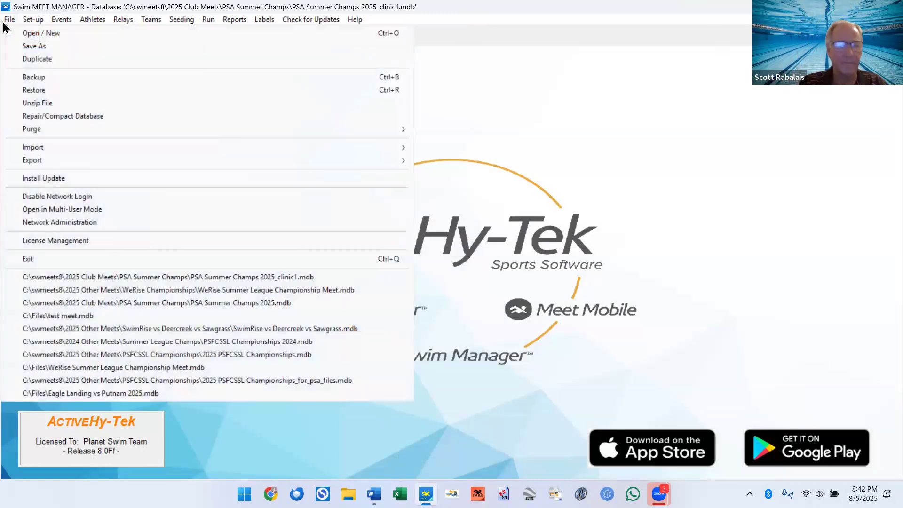
left_click(80, 242)
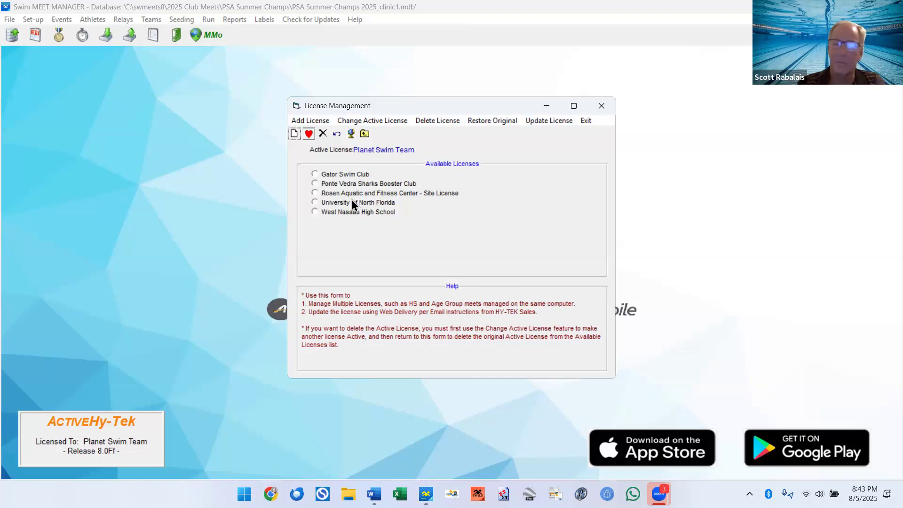
left_click(601, 107)
left_click(356, 21)
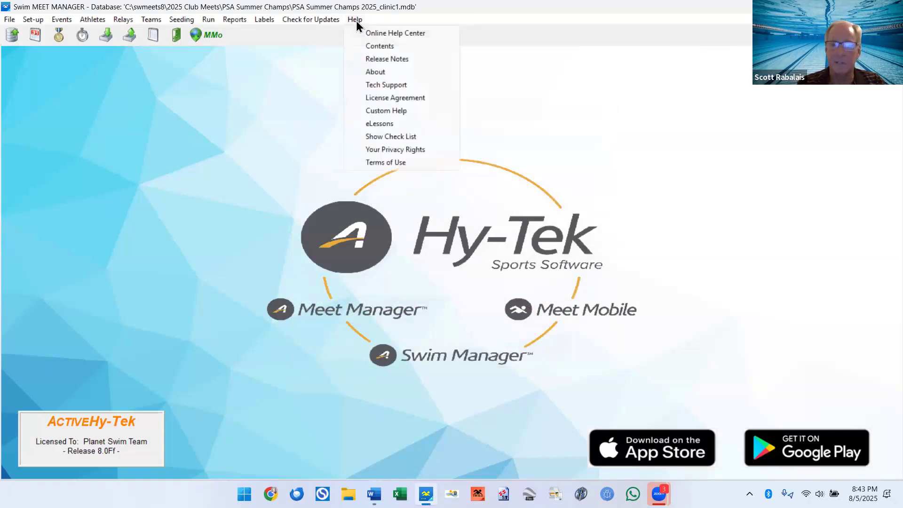
left_click(370, 74)
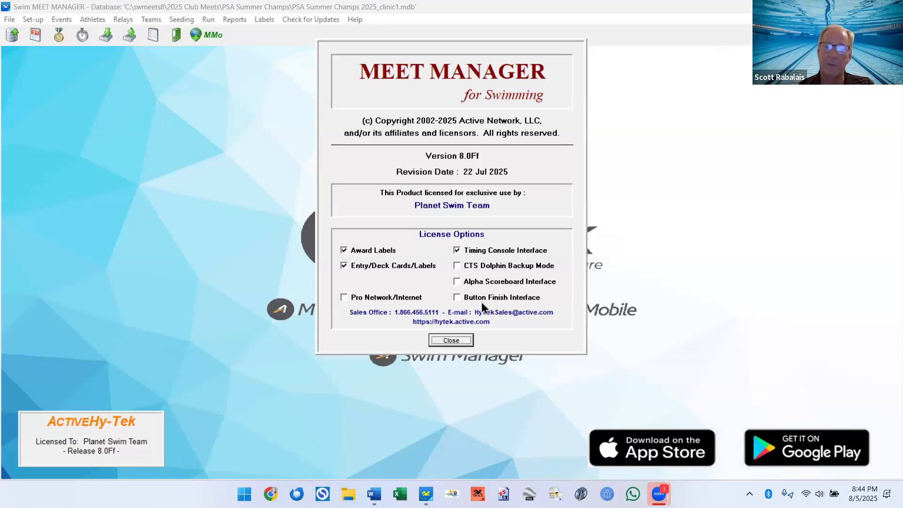
left_click(455, 343)
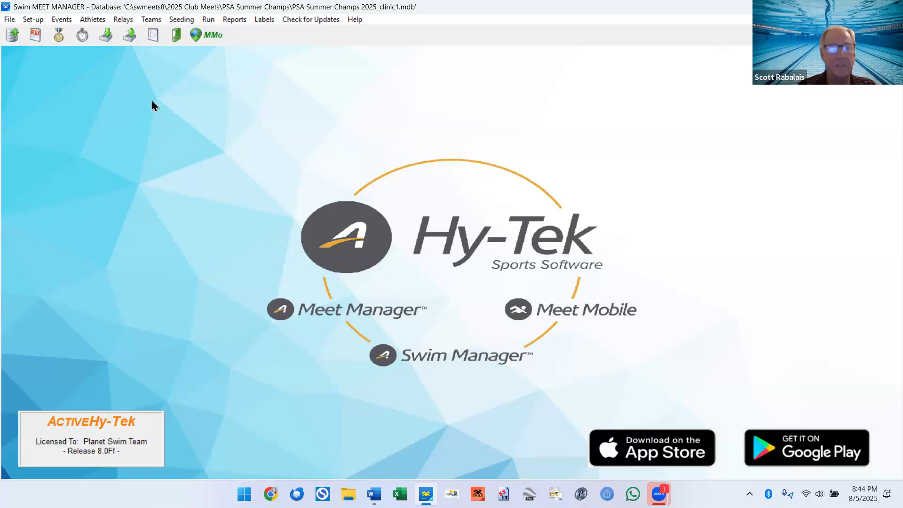
Step: Open the Events list, look over the last events including the swim-offs and their notes, and close it
left_click(61, 21)
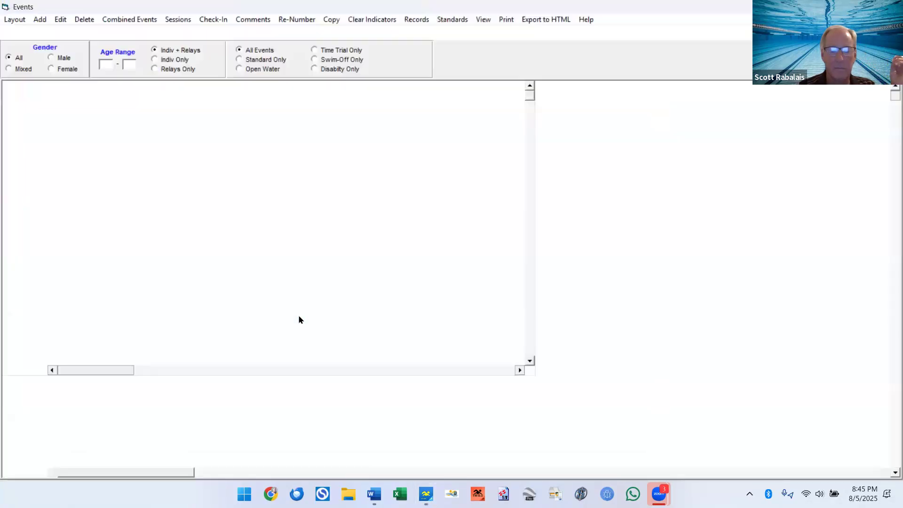
scroll(297, 317, "down", 10)
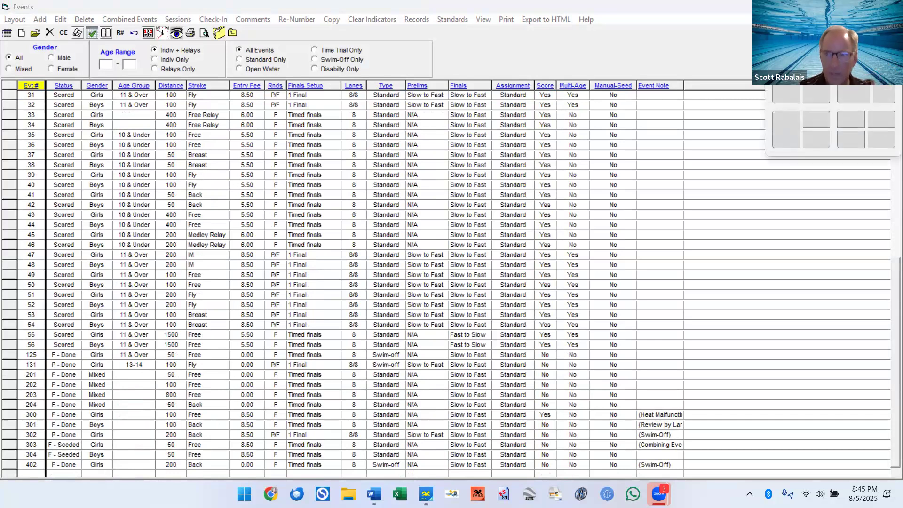
left_click(339, 266)
key("Escape")
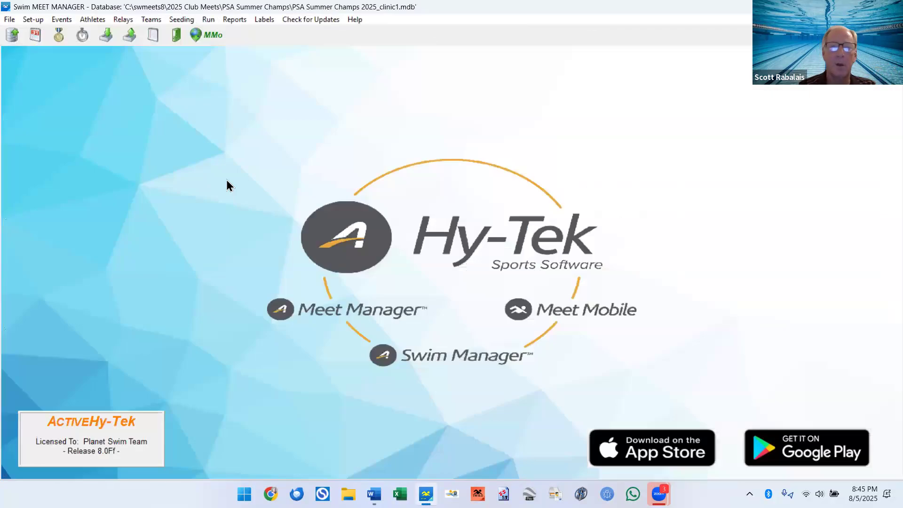
Step: In Run the Meet, view both preliminary heats of event 302, list its results to check the eighth-place tie, and close the preview
left_click(209, 20)
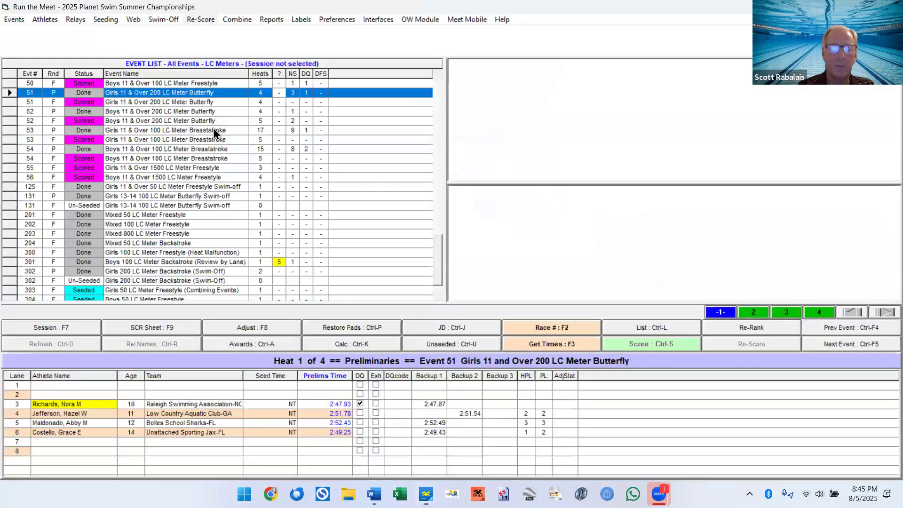
left_click(154, 274)
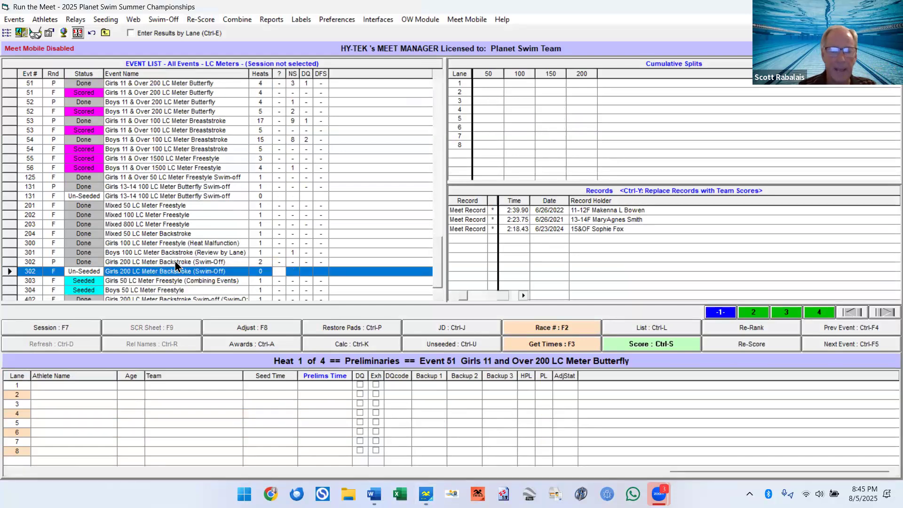
left_click(180, 262)
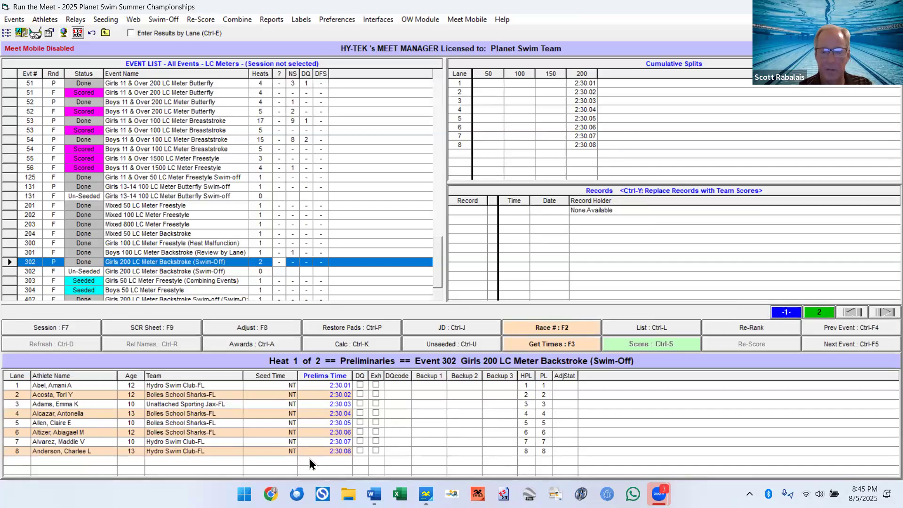
left_click(820, 313)
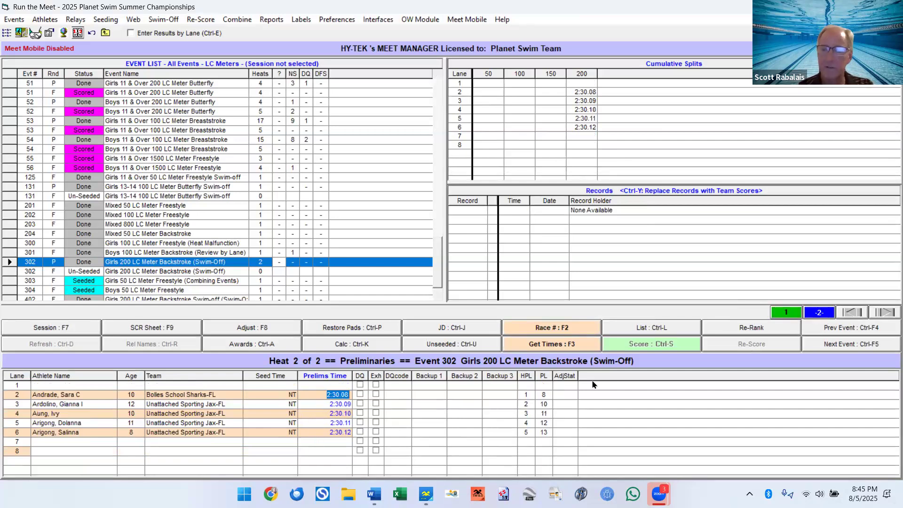
left_click(660, 324)
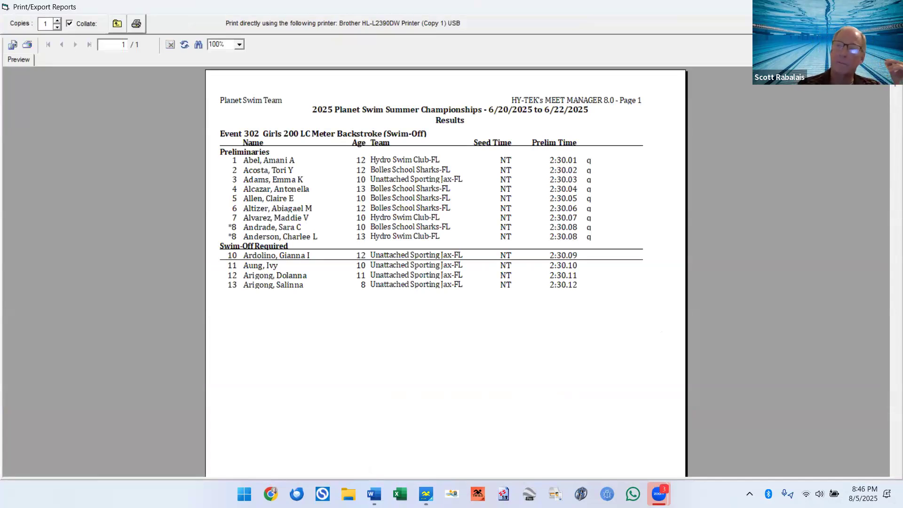
key("Escape")
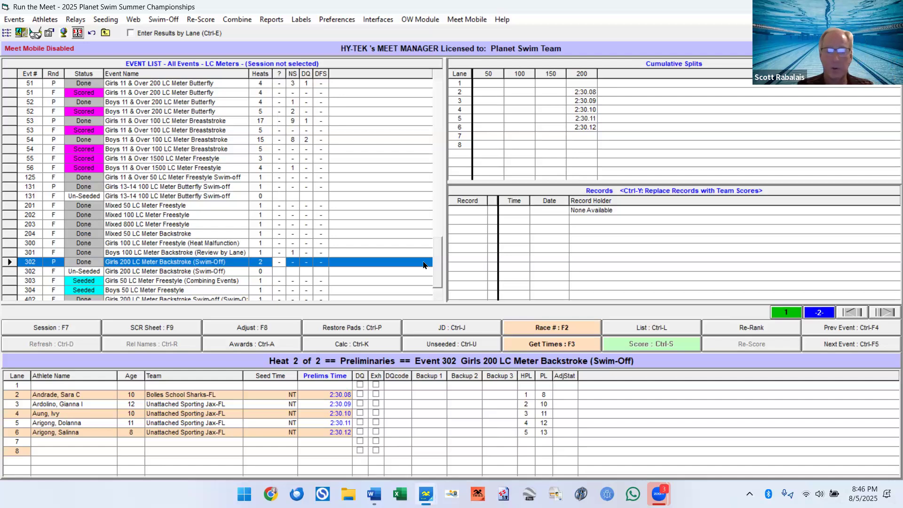
Step: Start the swim-off creation for event 302, decline it, and locate swim-off event 402 at the end of the event list
left_click(173, 20)
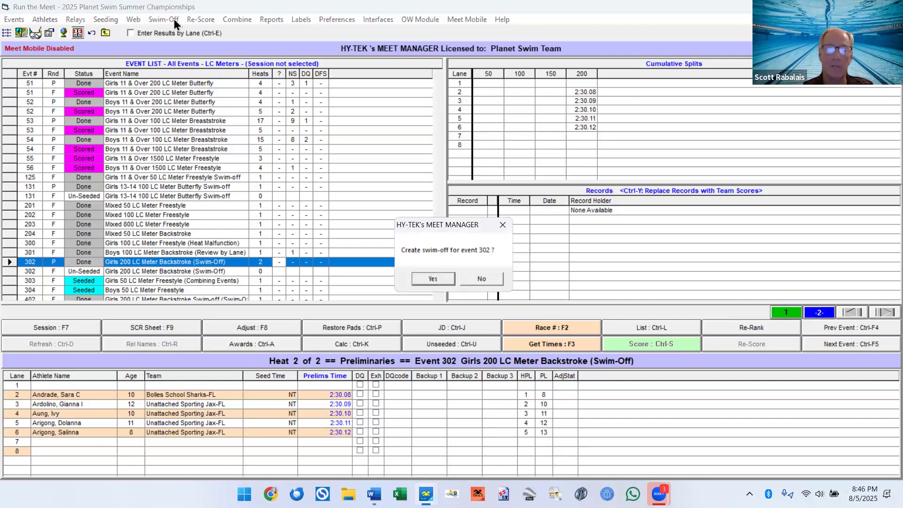
left_click(479, 282)
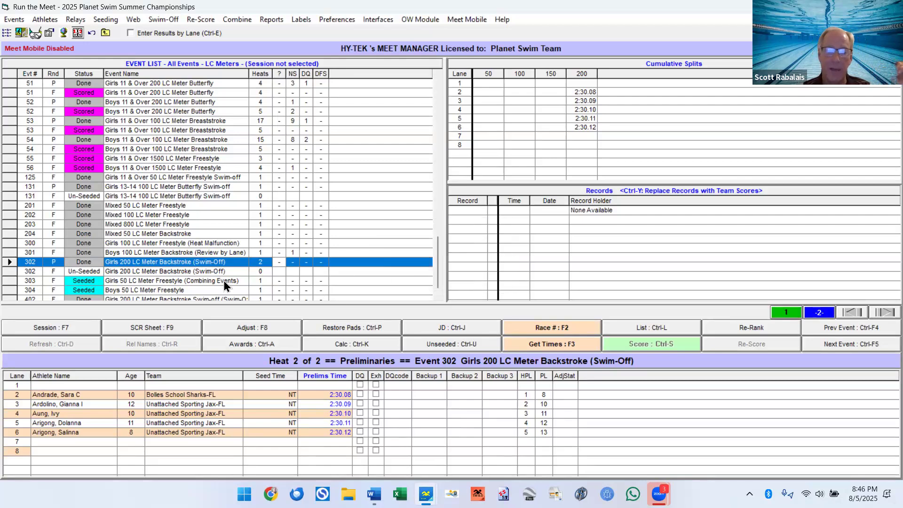
scroll(224, 280, "down", 1)
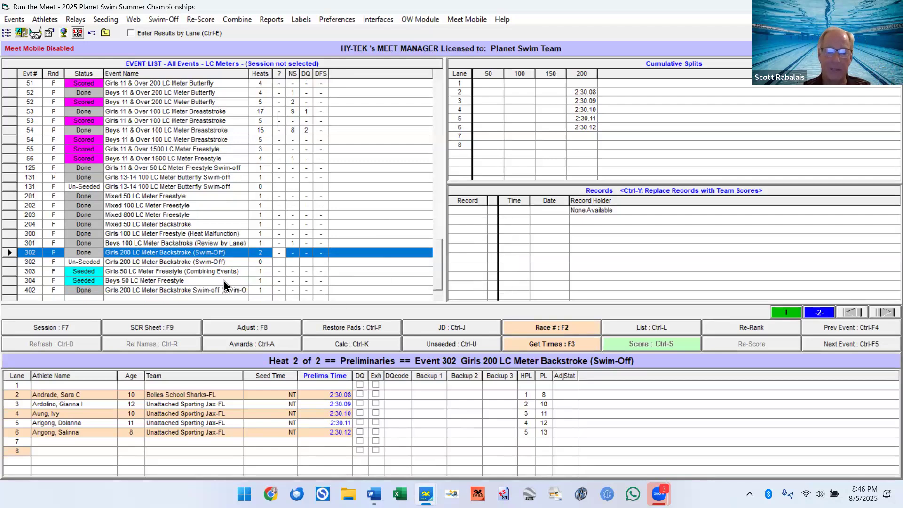
Step: View swim-off event 402, inspect its lane assignments and eligible athletes in Preview / Adjust, and close that window
left_click(175, 291)
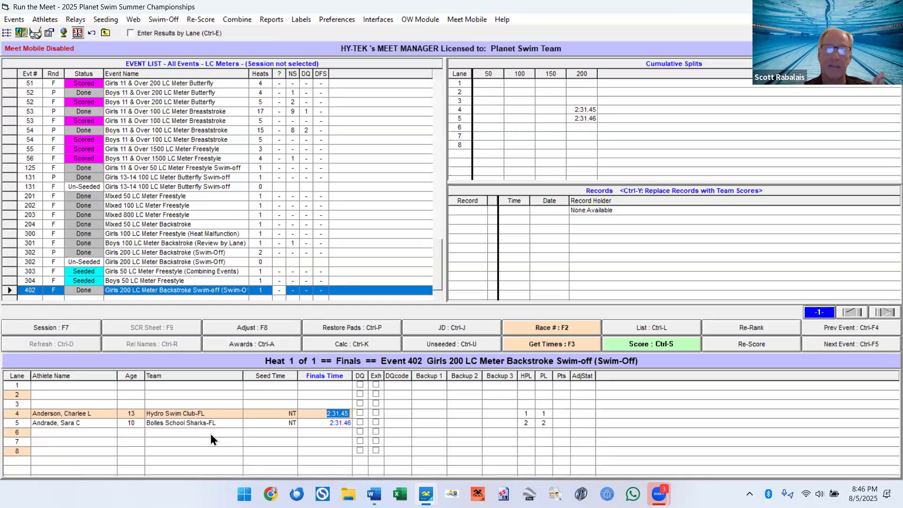
left_click(239, 326)
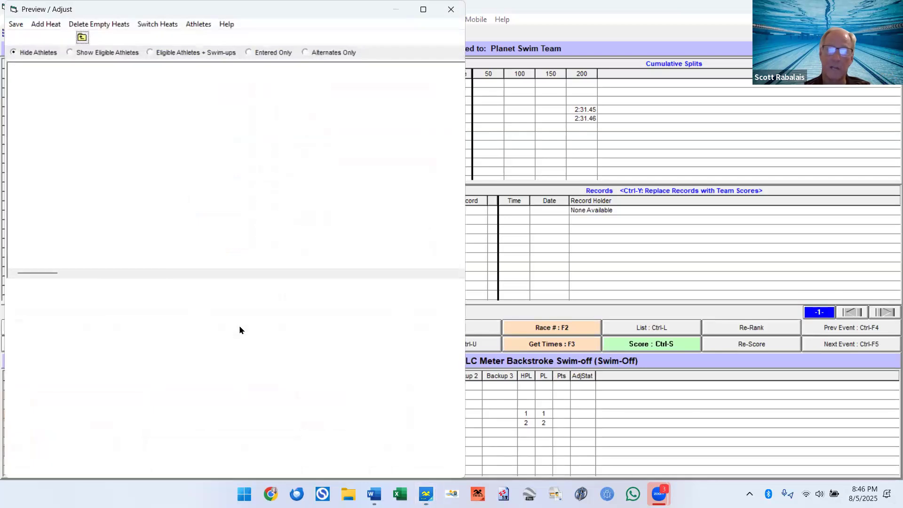
left_click(103, 53)
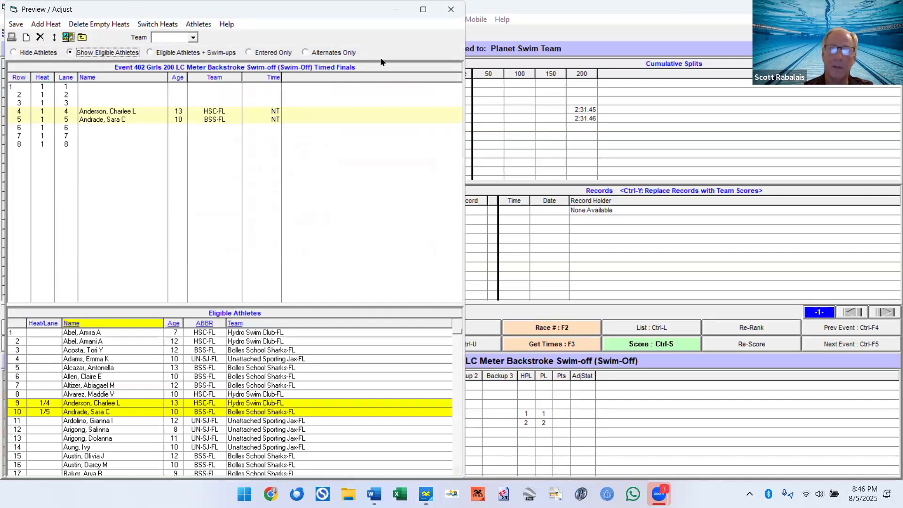
left_click(451, 10)
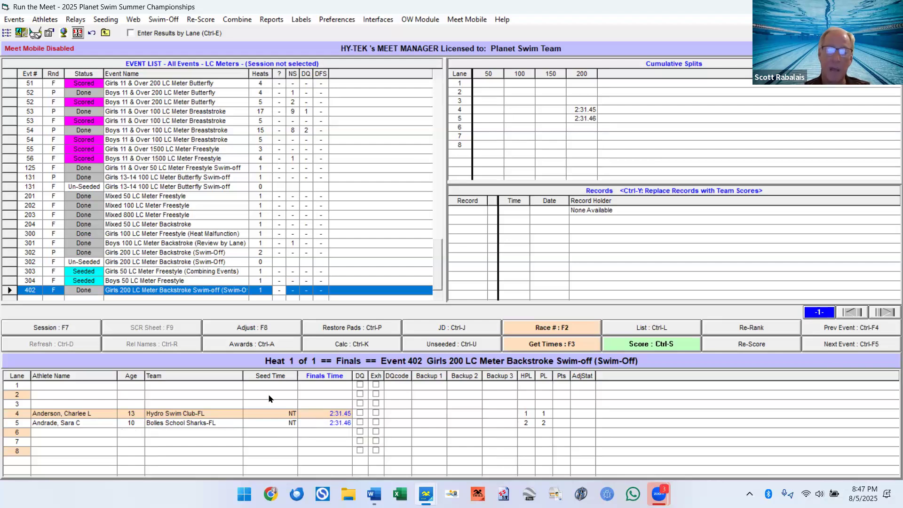
Step: For the event 302 preliminaries, decline automatic tie-breaking and enter judges' decision places 8 and 9 for the tied Hydro and Bolles swimmers
left_click(159, 262)
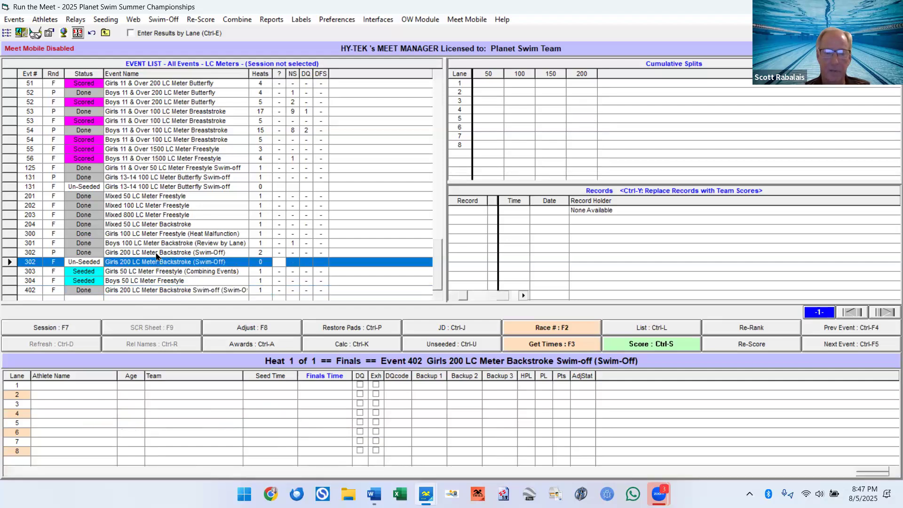
left_click(159, 252)
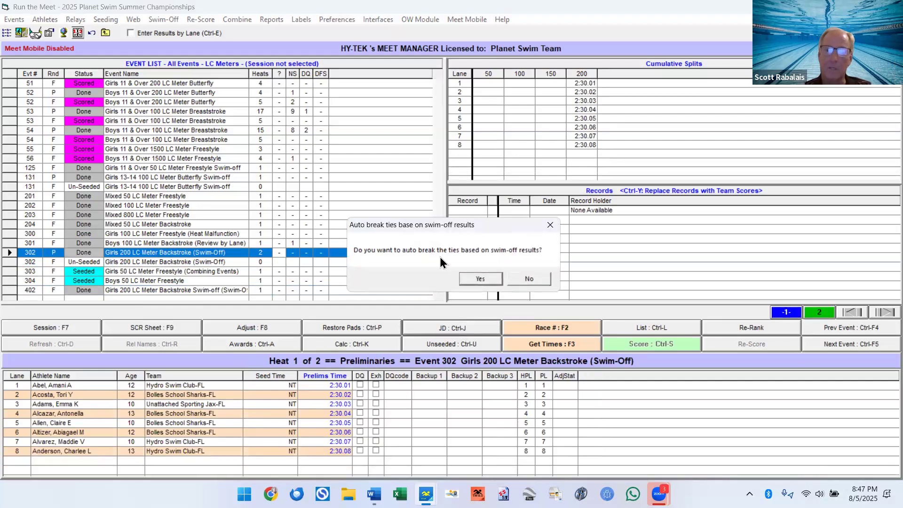
left_click(526, 281)
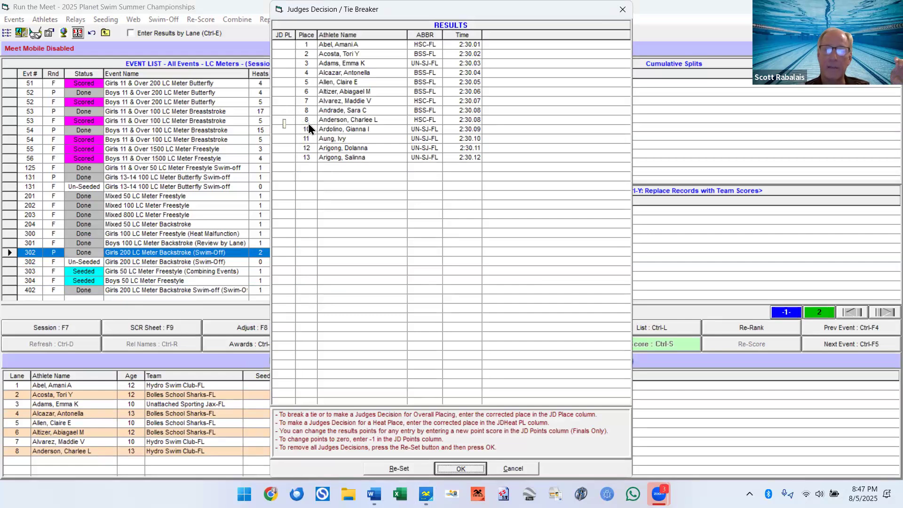
left_click(284, 122)
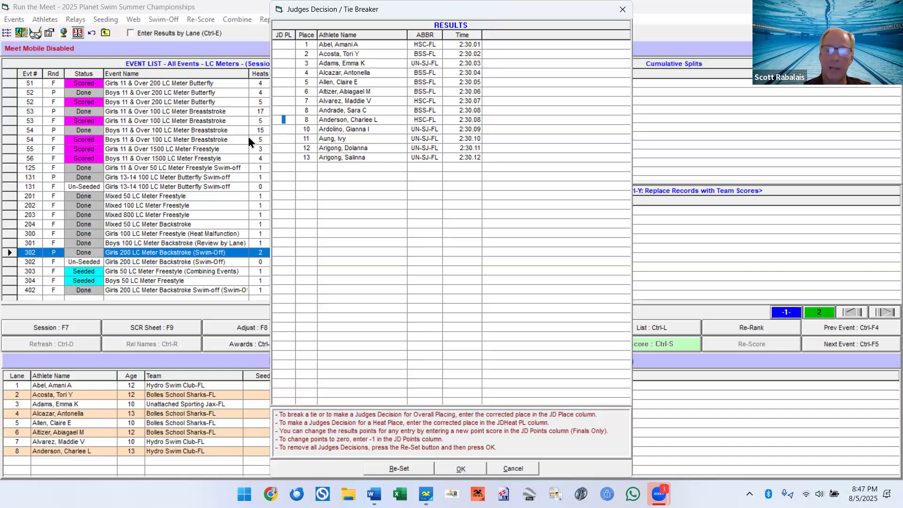
type("8")
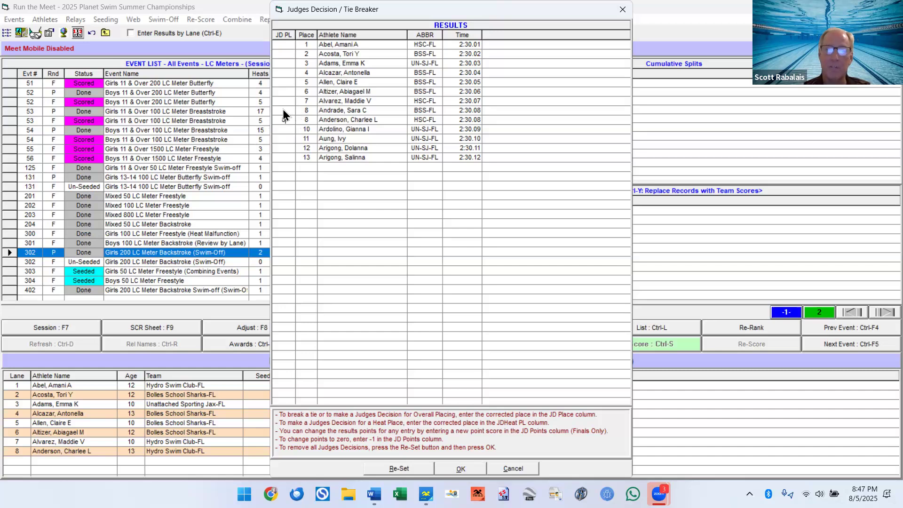
type("9")
left_click(461, 470)
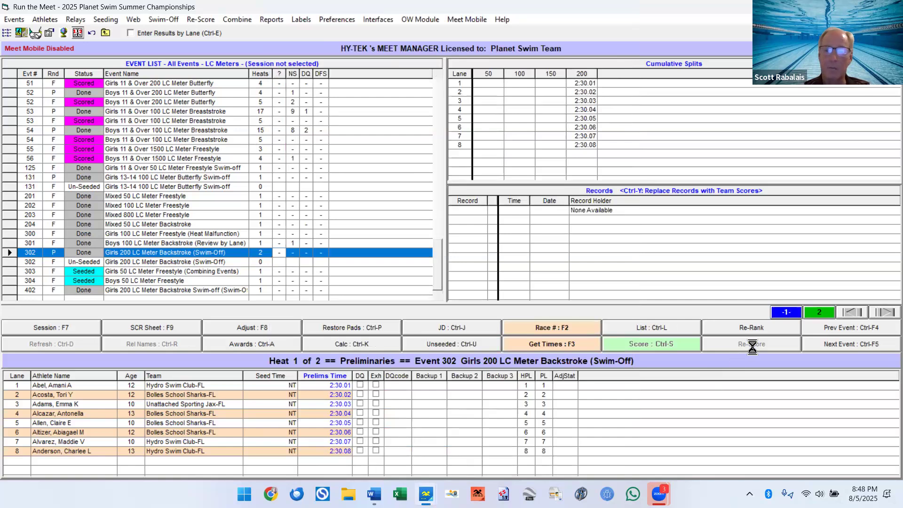
Step: List the event 302 preliminary results to check the tie-break, and close the preview and Run the Meet
left_click(669, 328)
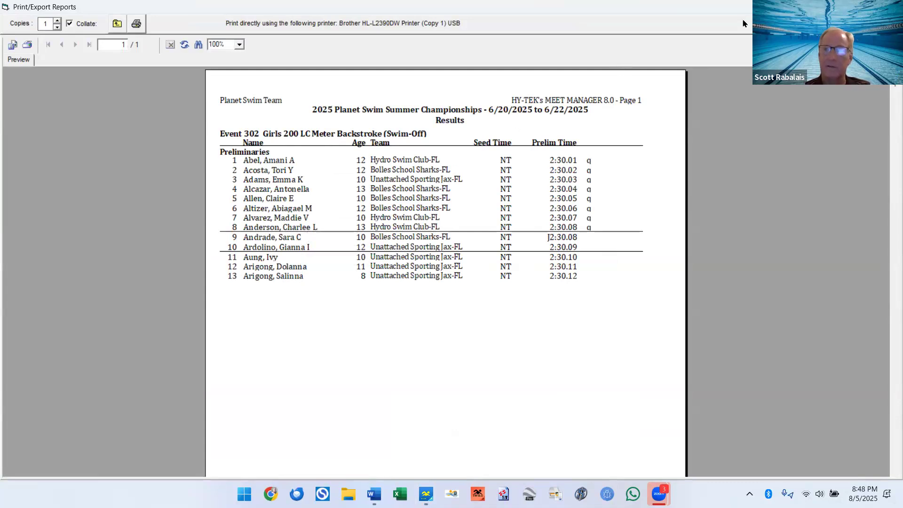
left_click(892, 7)
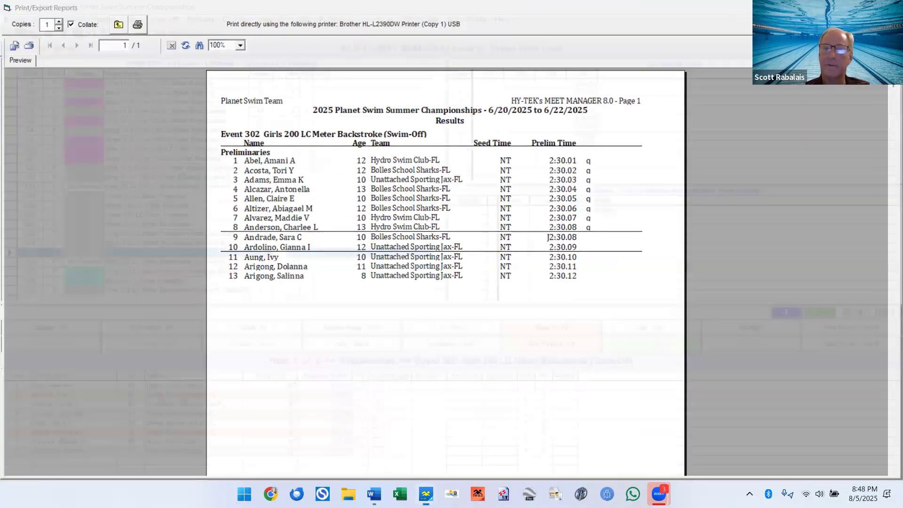
left_click(891, 7)
left_click(892, 7)
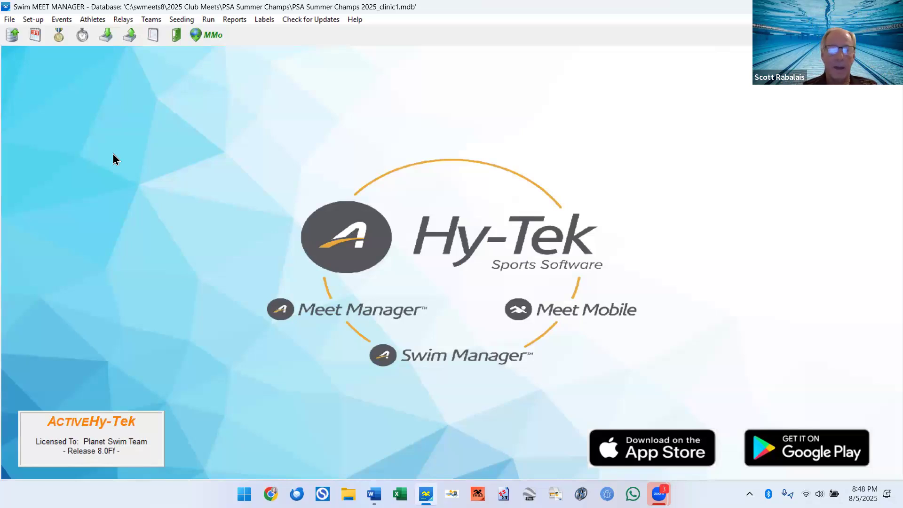
Step: Review the export and import options for merging results between Meet Manager databases, and leave without choosing any
left_click(11, 22)
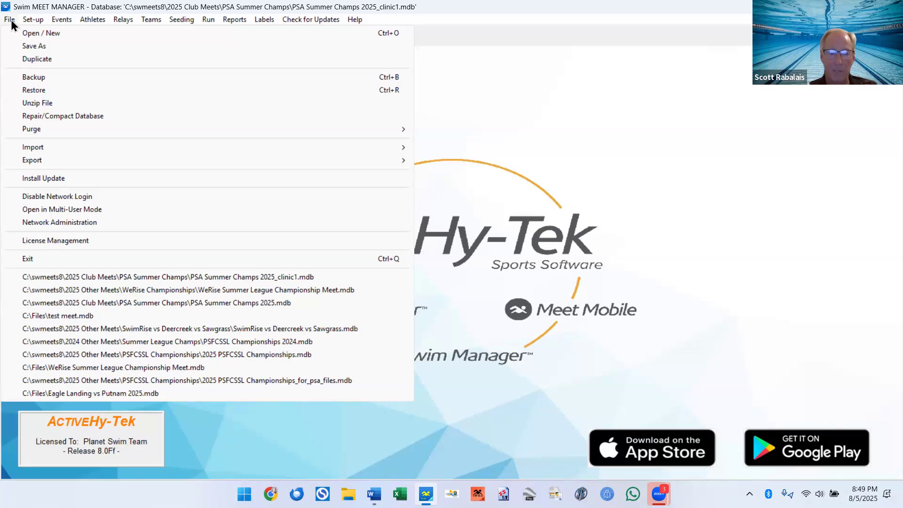
mouse_move(328, 168)
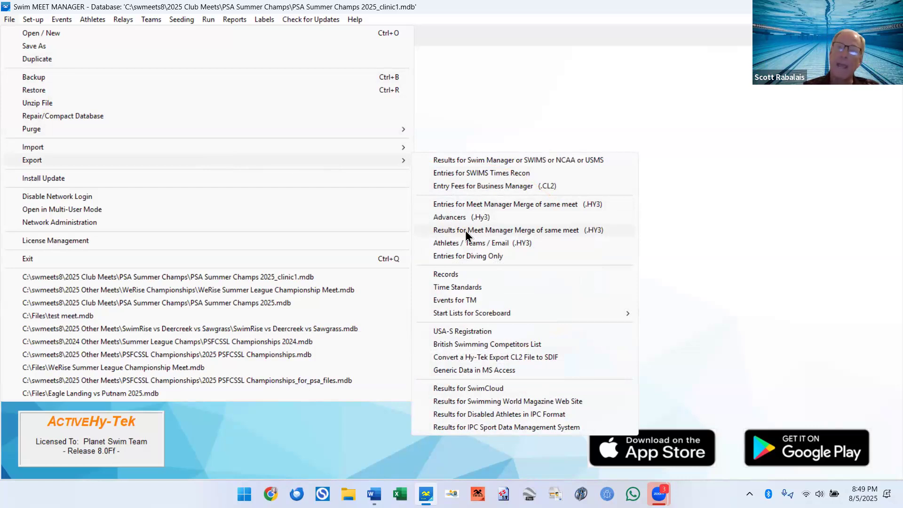
mouse_move(309, 149)
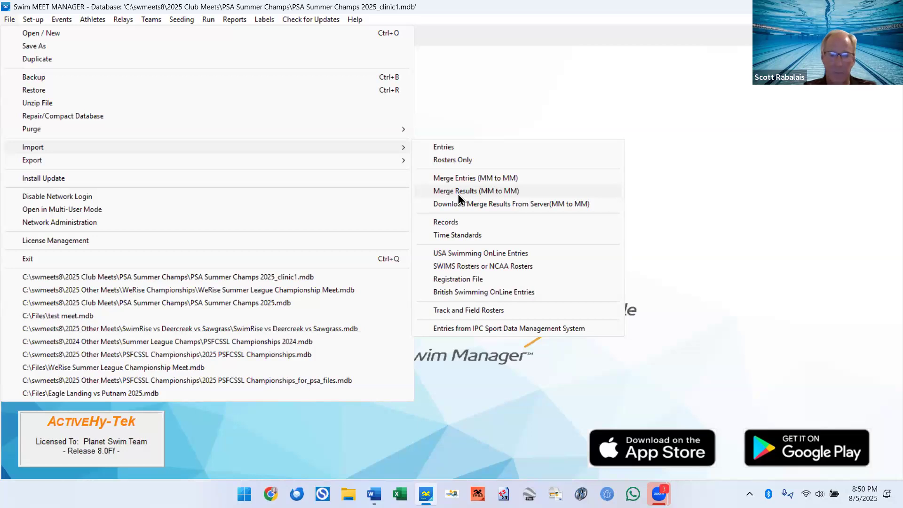
left_click(571, 81)
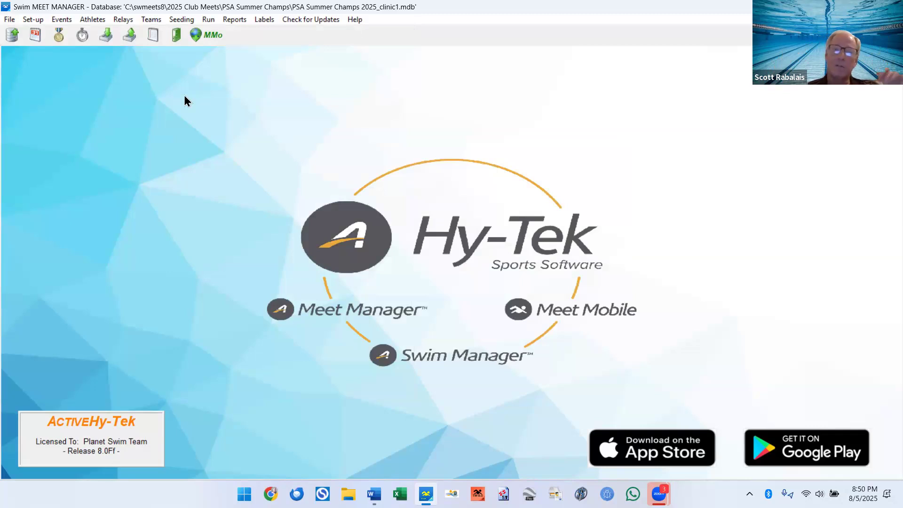
Step: From the Events list, view the Meet Records, start their export for the Meet Record tag, decline it, and close the records
left_click(78, 21)
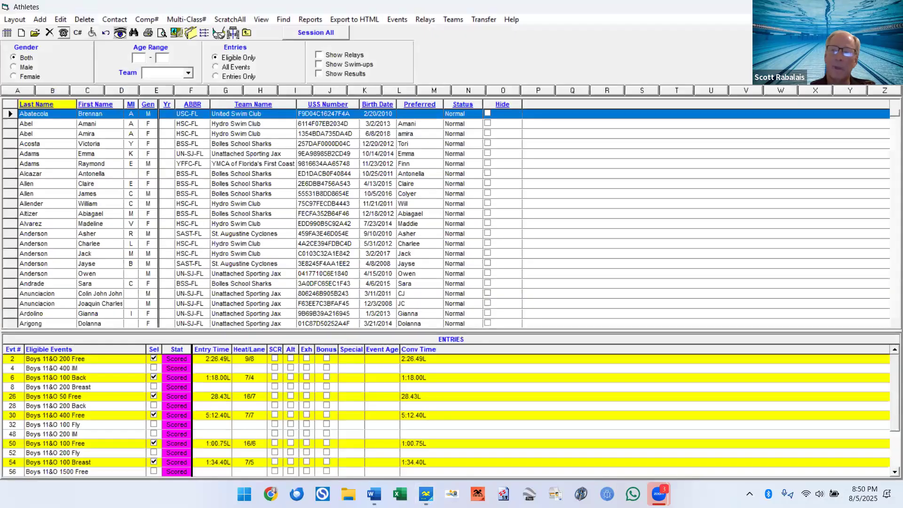
left_click(892, 6)
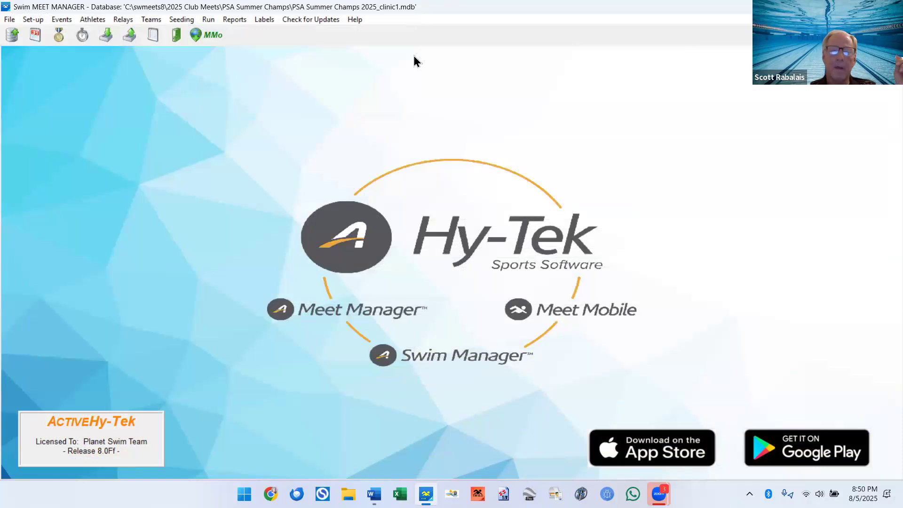
left_click(69, 21)
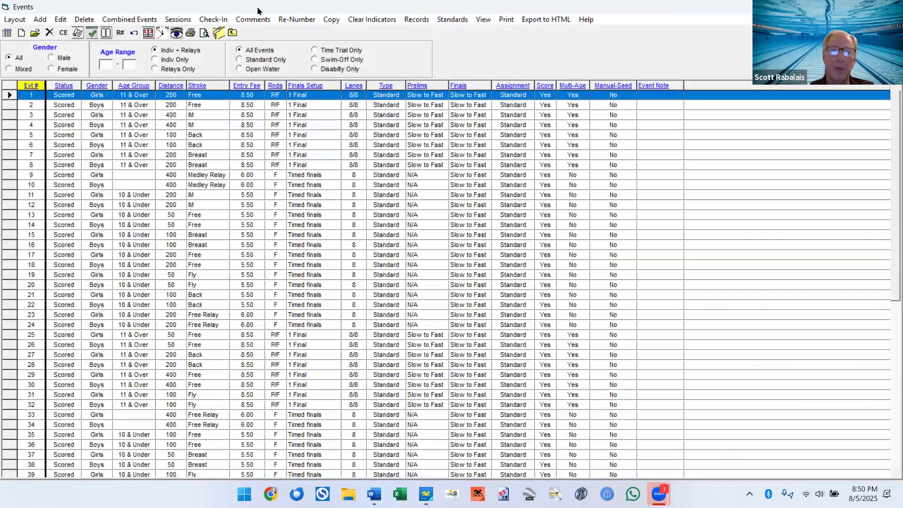
left_click(420, 21)
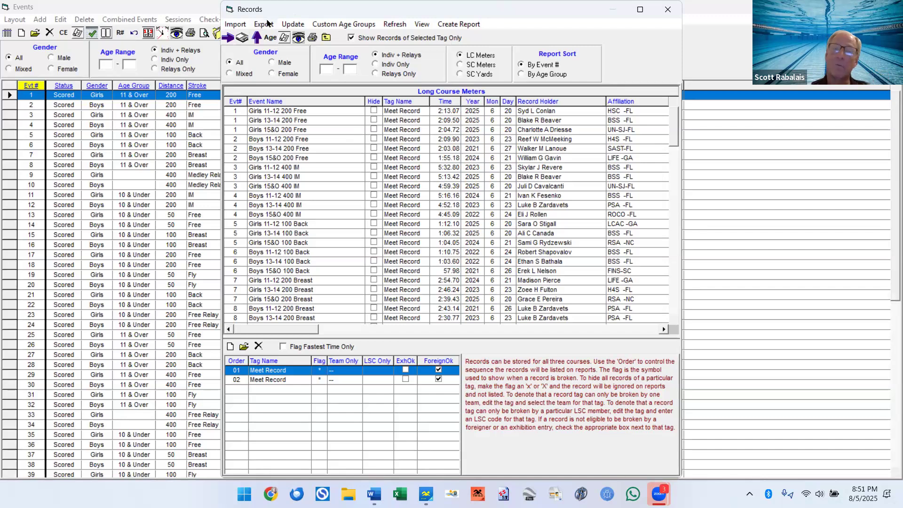
left_click(267, 24)
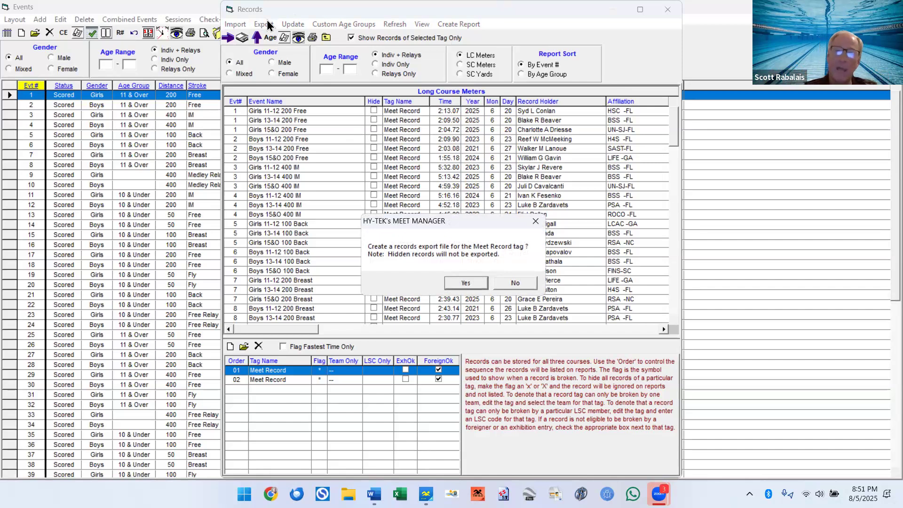
left_click(529, 285)
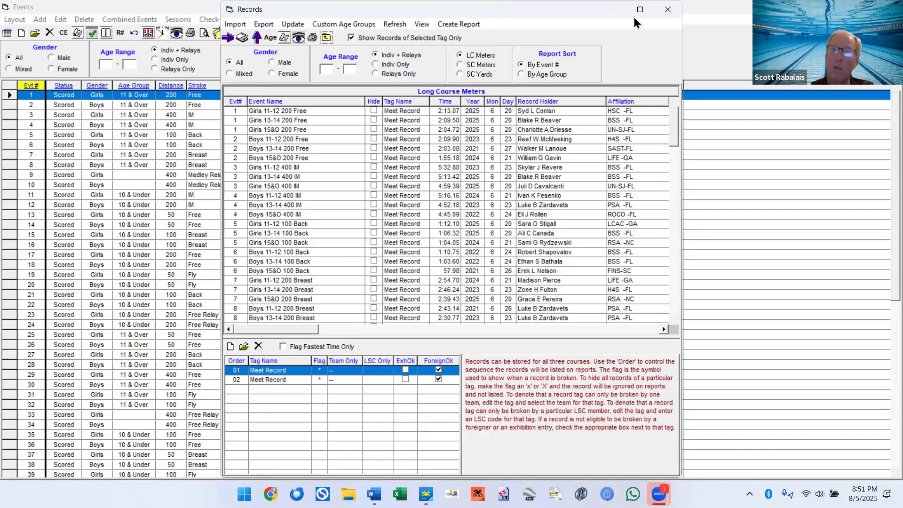
left_click(668, 11)
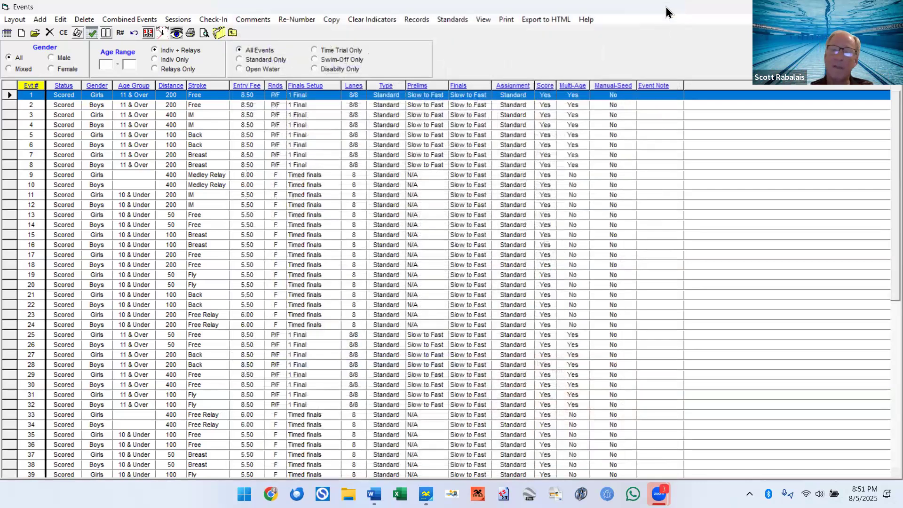
Step: Review the Time Standards setup for the meet's events, and close it along with the Events list
left_click(452, 19)
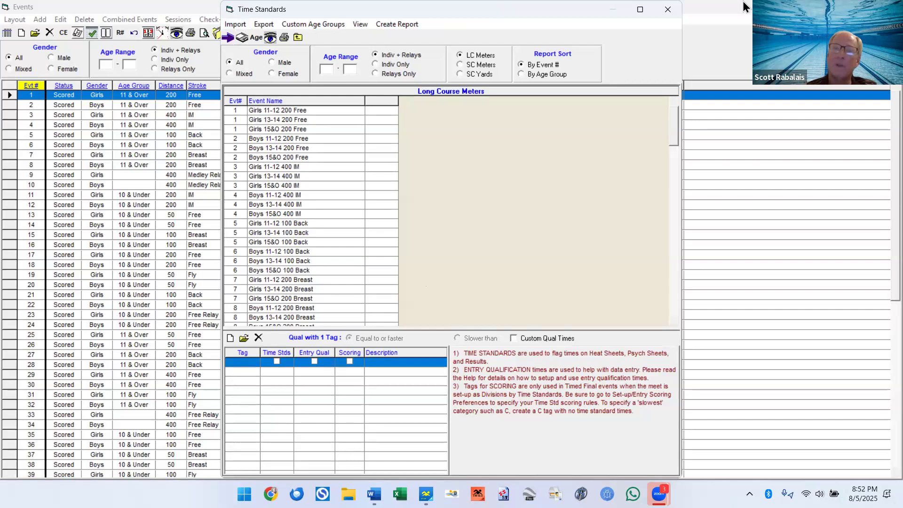
left_click(668, 10)
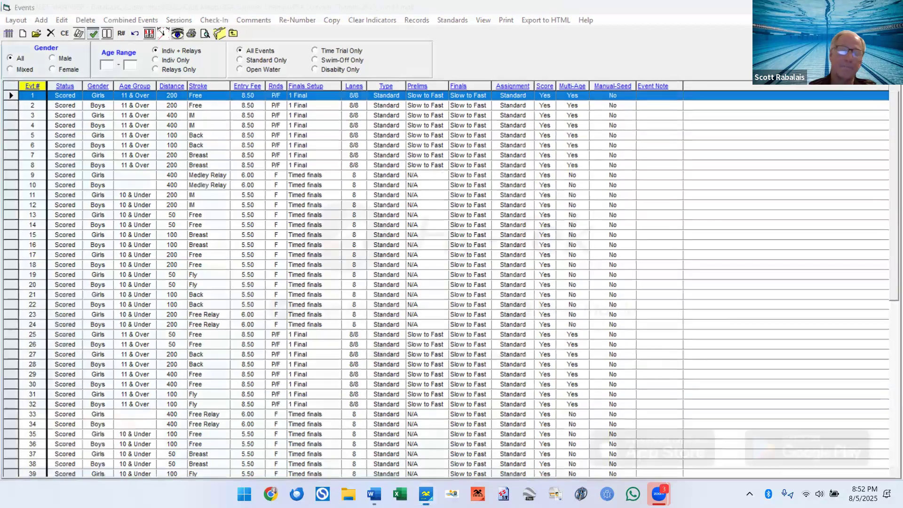
left_click(891, 6)
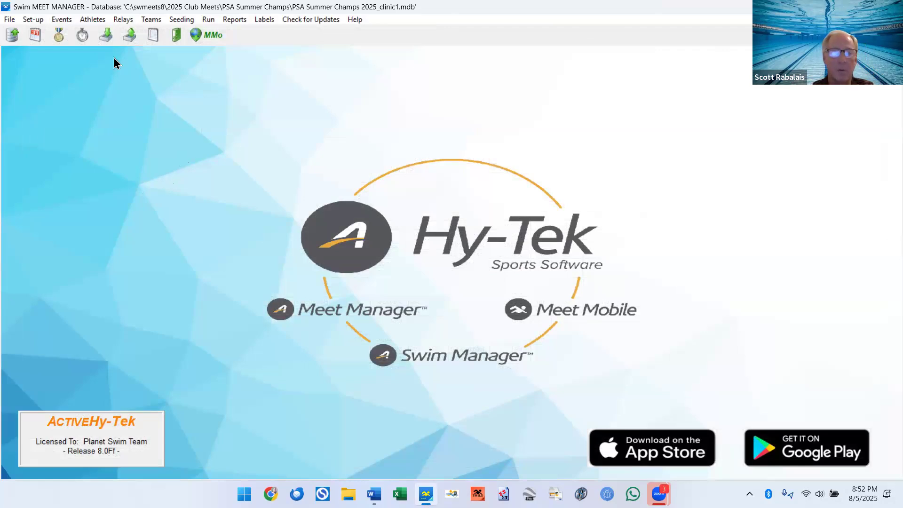
Step: In Seeding, set up combining entries from event 304 into event 303, deleting them from the source event, and accept changing the target event's gender
left_click(183, 19)
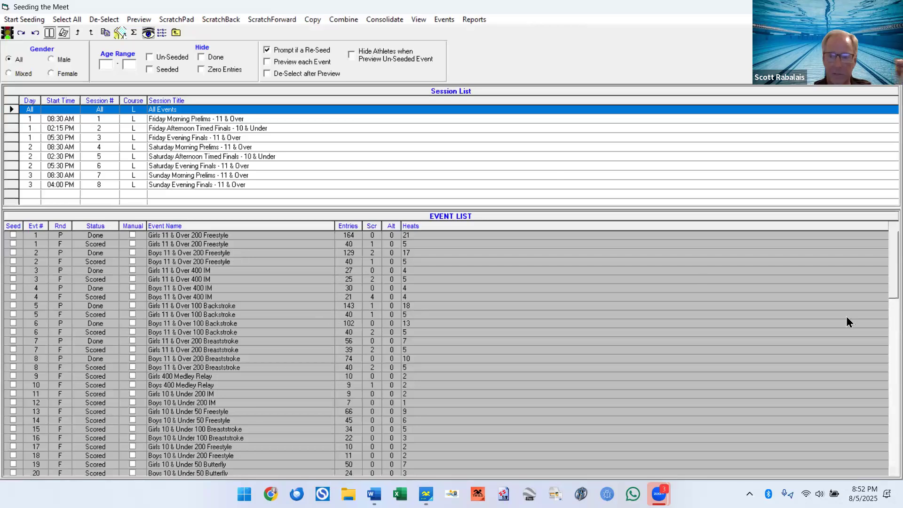
scroll(882, 400, "down", 15)
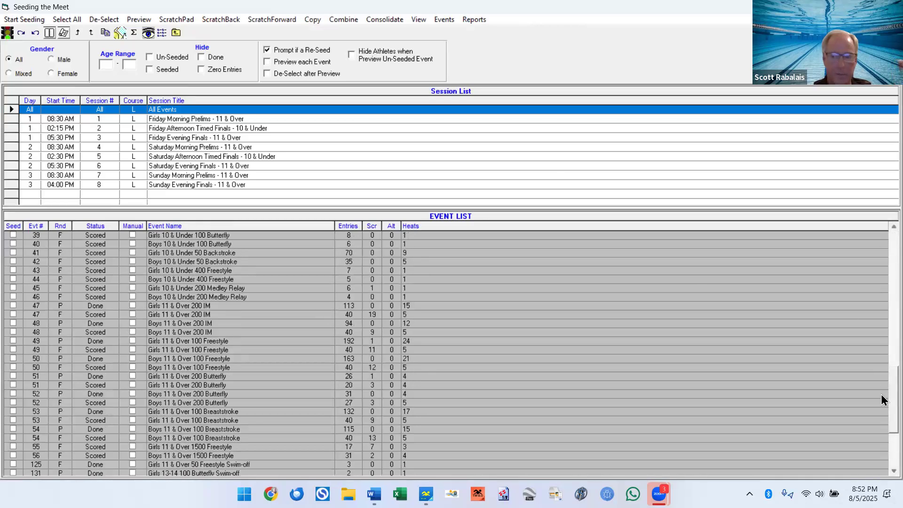
scroll(882, 445, "down", 5)
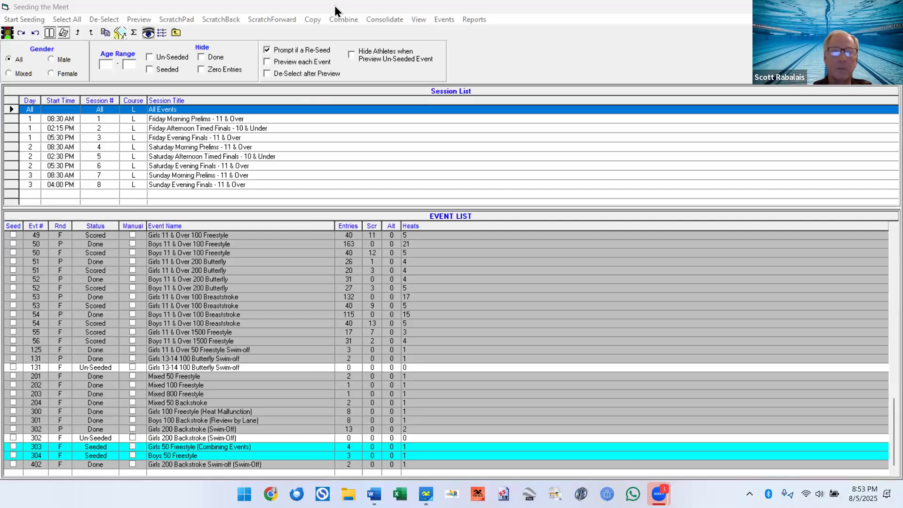
left_click(349, 19)
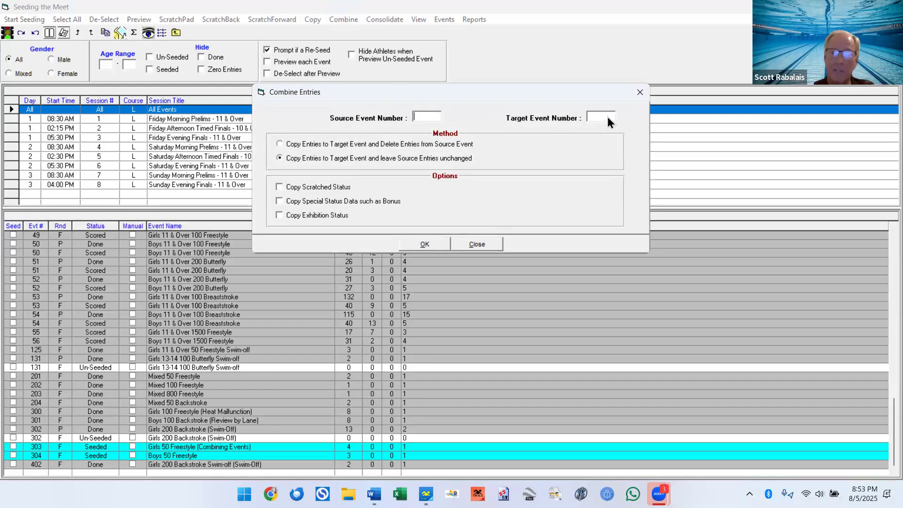
type("03")
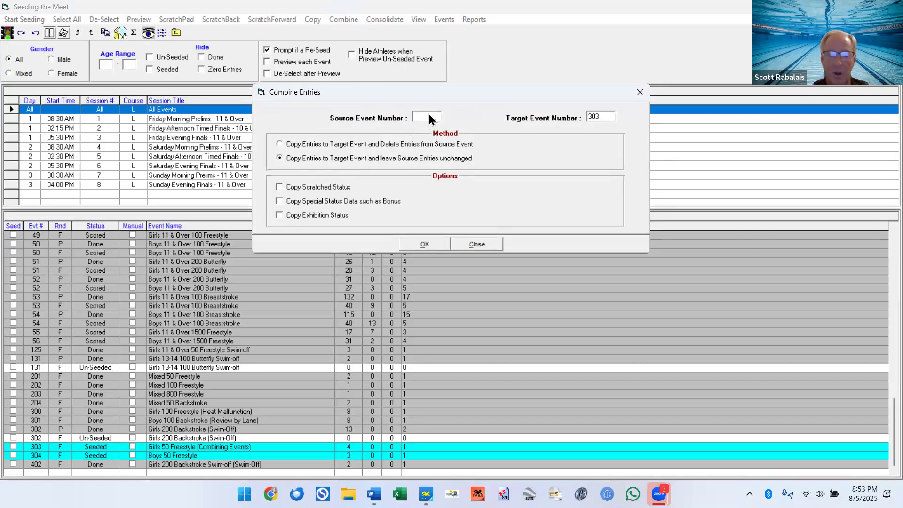
type("3")
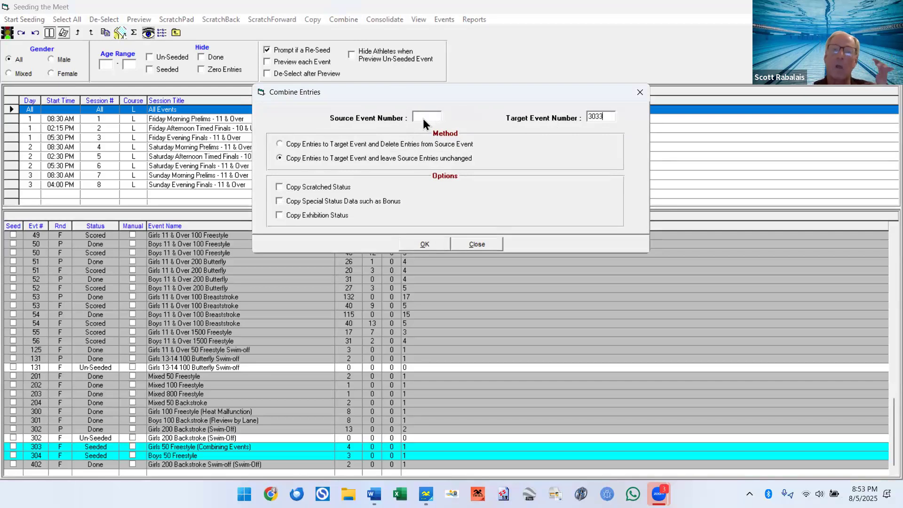
left_click(315, 144)
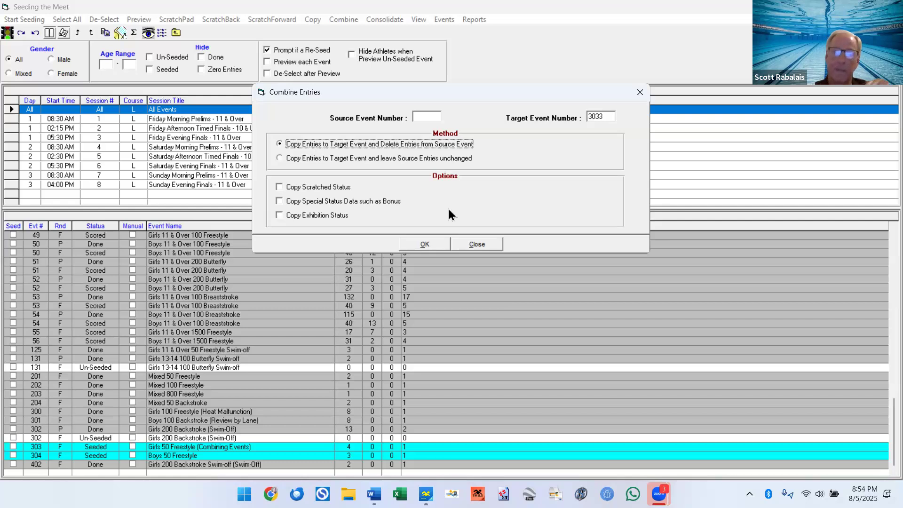
double_click(603, 117)
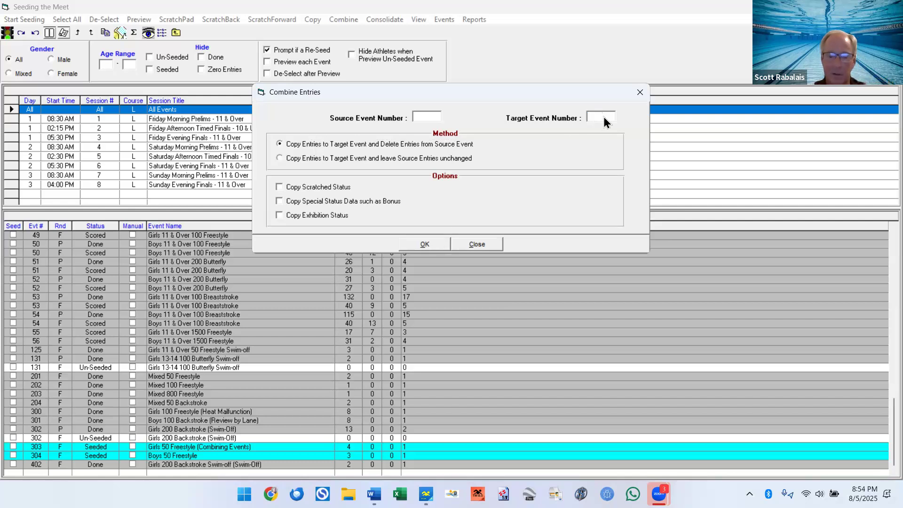
left_click(438, 119)
type("304")
left_click(425, 244)
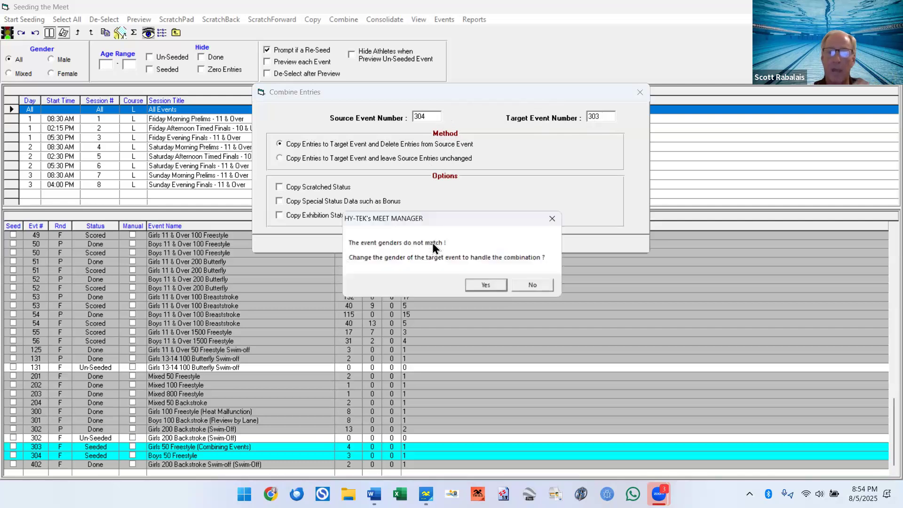
left_click(488, 287)
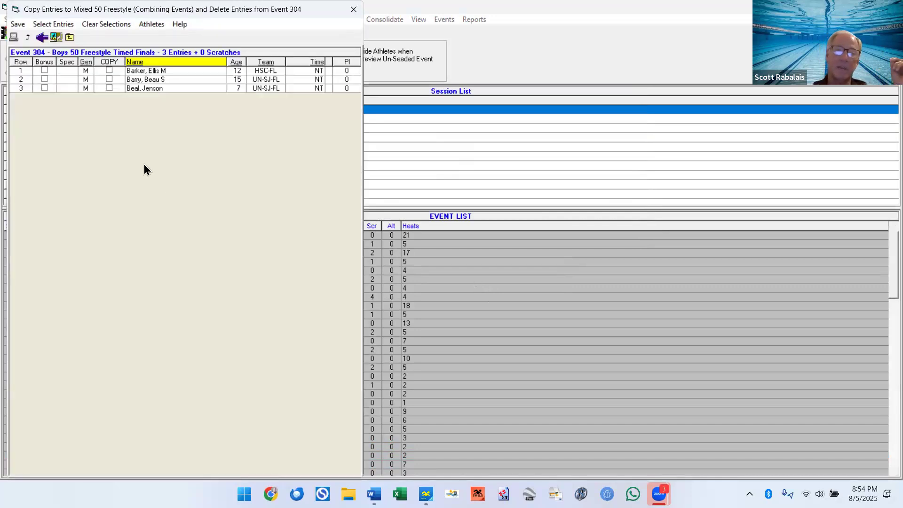
Step: Mark all three Boys 50 Freestyle entries for copying into the mixed event and save the combination
left_click(109, 70)
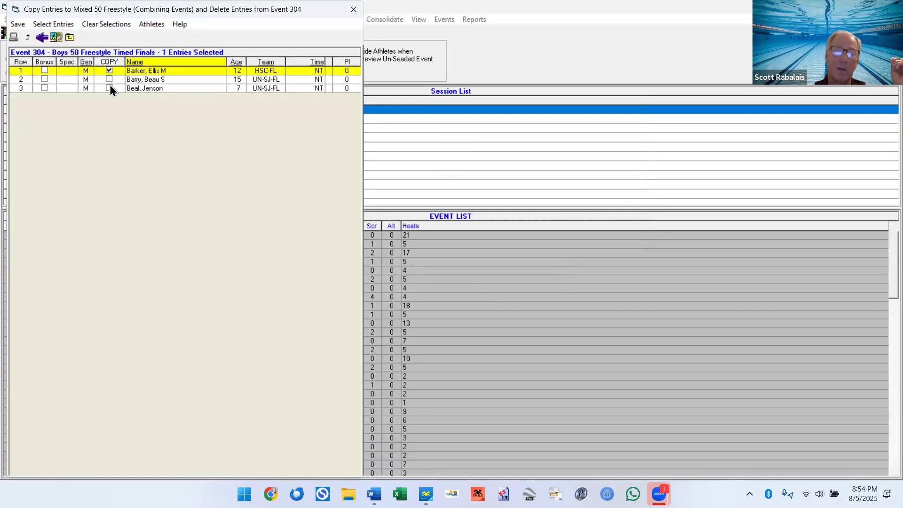
left_click(110, 80)
left_click(110, 87)
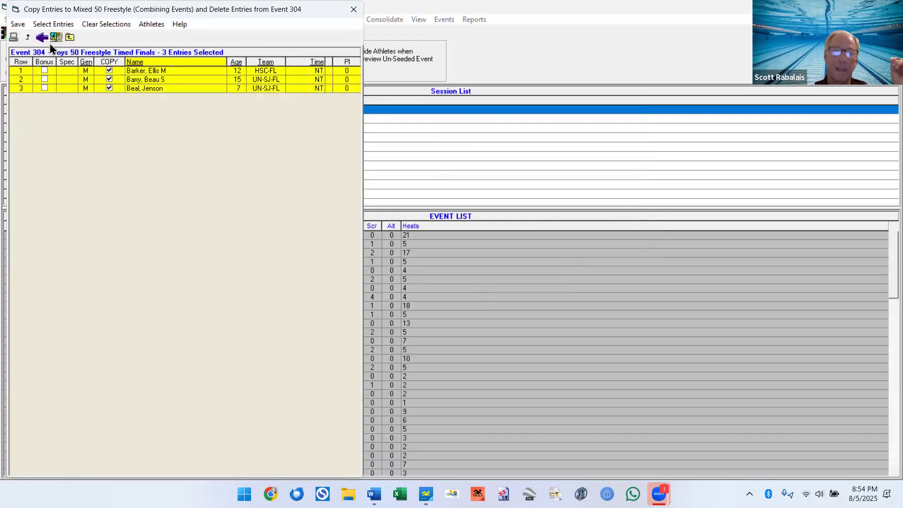
left_click(18, 24)
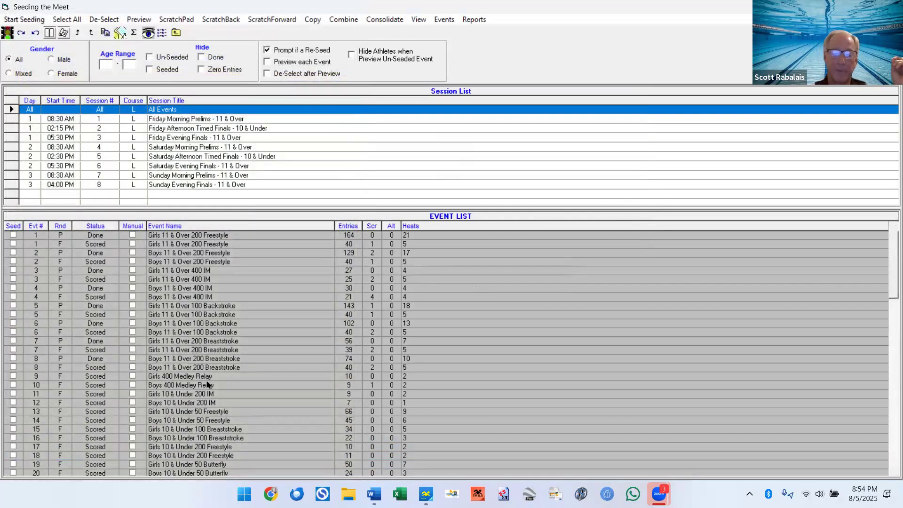
Step: Re-seed event 303, Mixed 50 Freestyle (Combining Events), and close the Seeding window
scroll(207, 385, "down", 9)
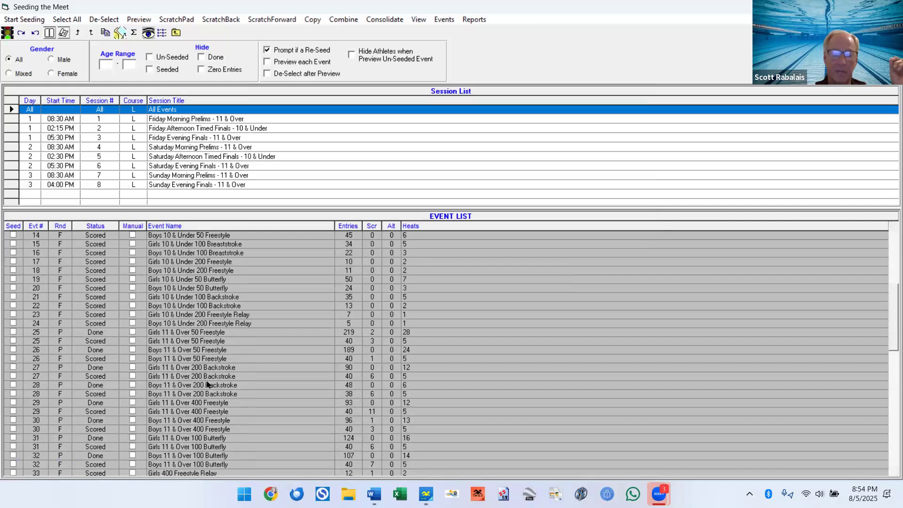
scroll(207, 384, "down", 12)
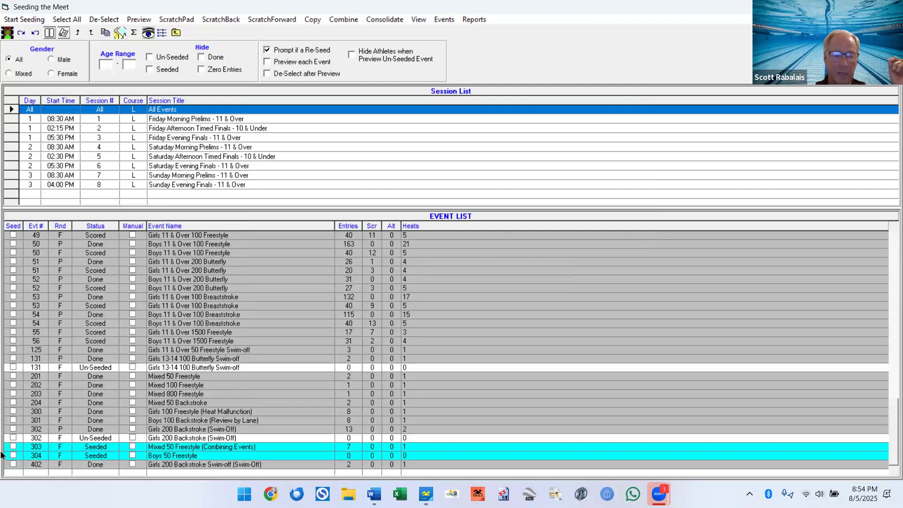
left_click(13, 447)
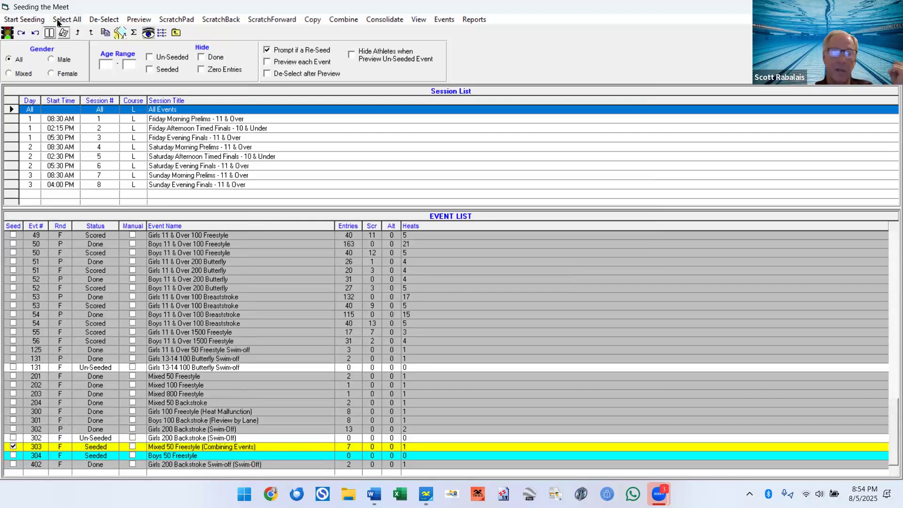
left_click(41, 20)
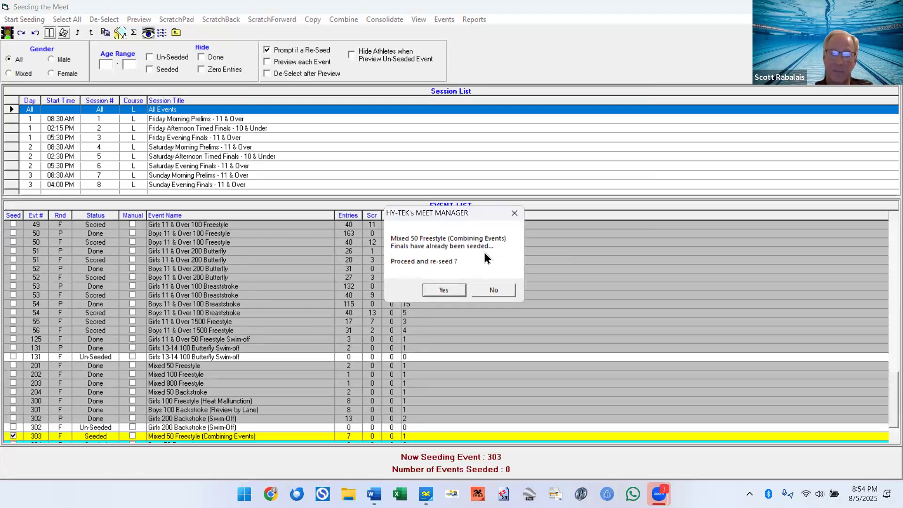
left_click(444, 293)
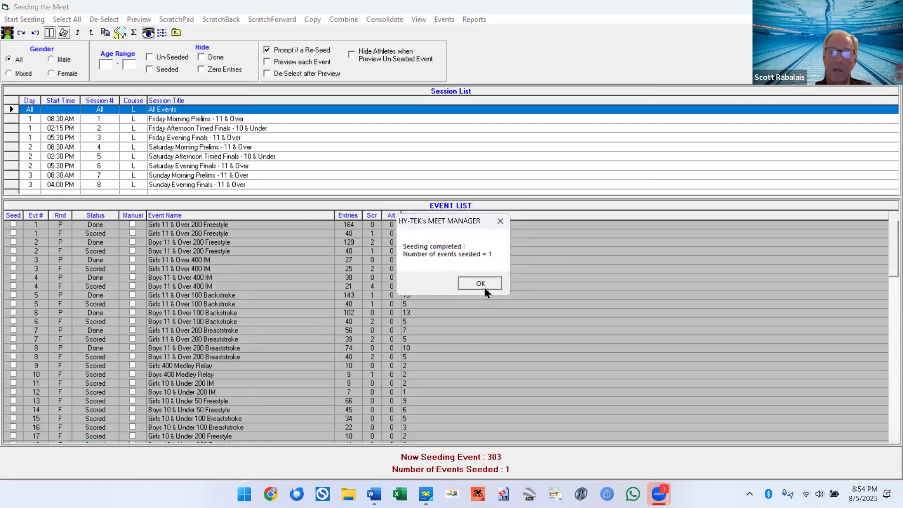
left_click(480, 283)
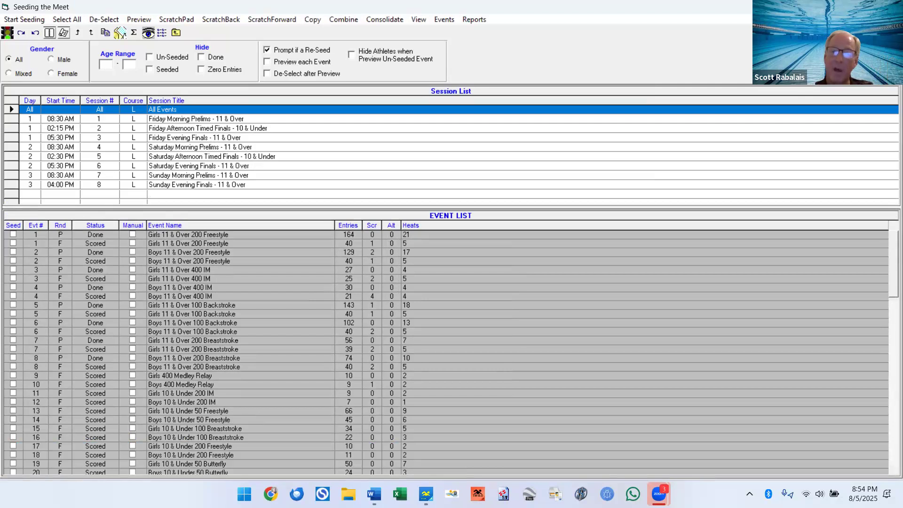
left_click(120, 32)
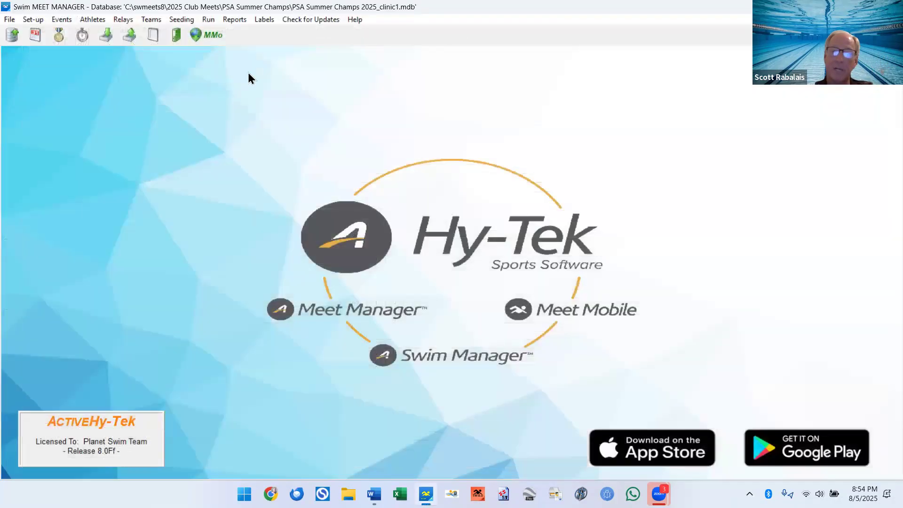
Step: Open Run the Meet and display the heat for event 303, Mixed 50 LC Meter Freestyle (Combining Events)
left_click(209, 20)
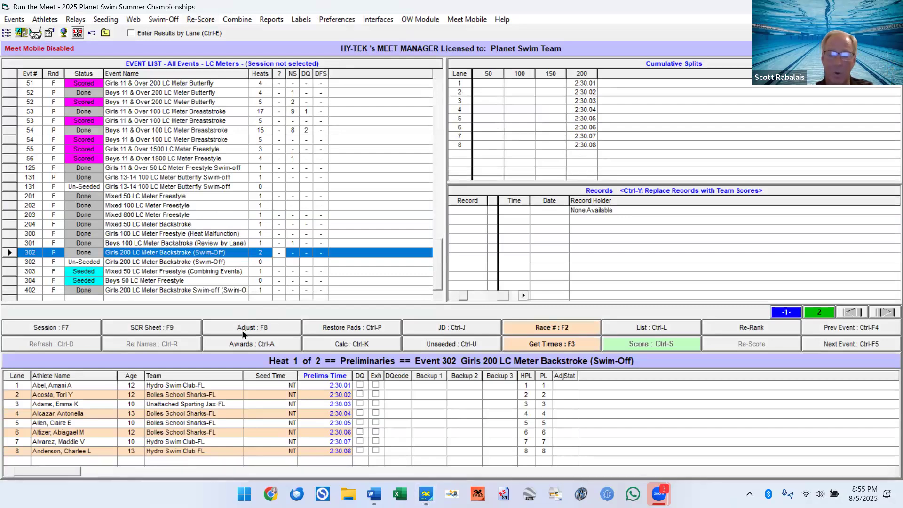
left_click(246, 329)
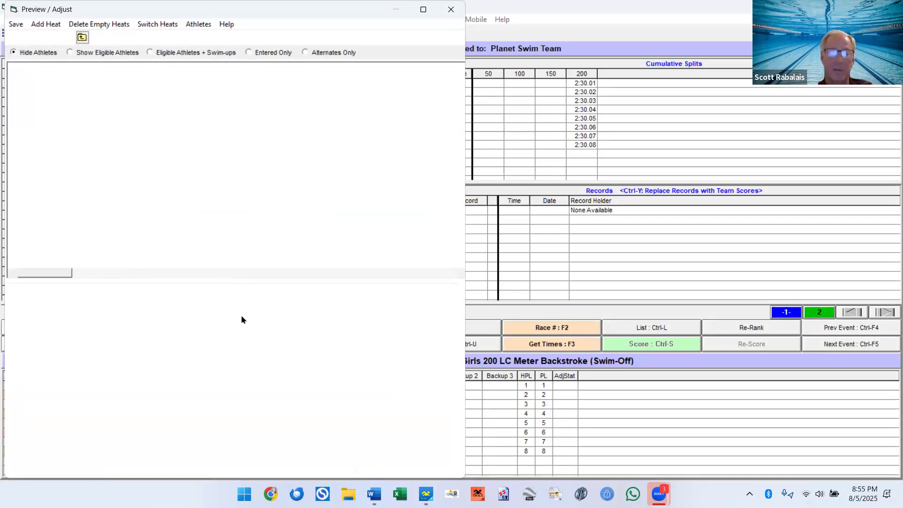
left_click(451, 9)
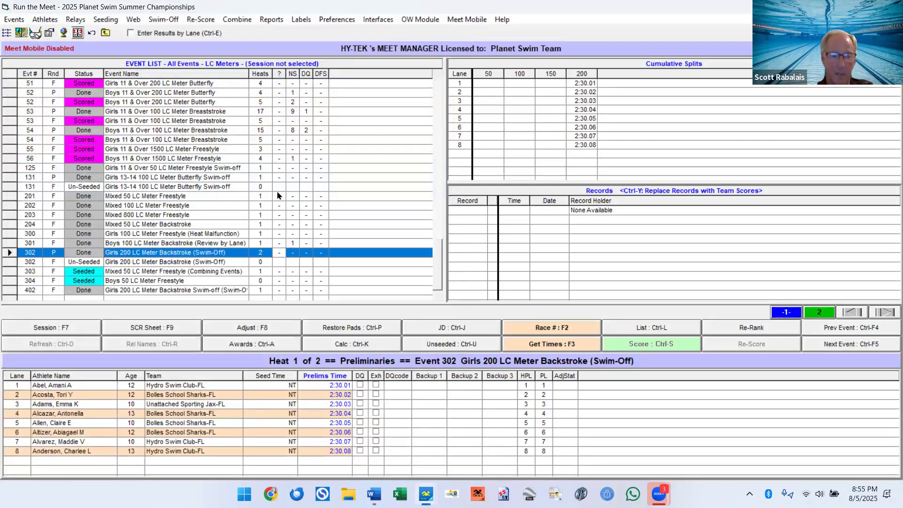
left_click(173, 275)
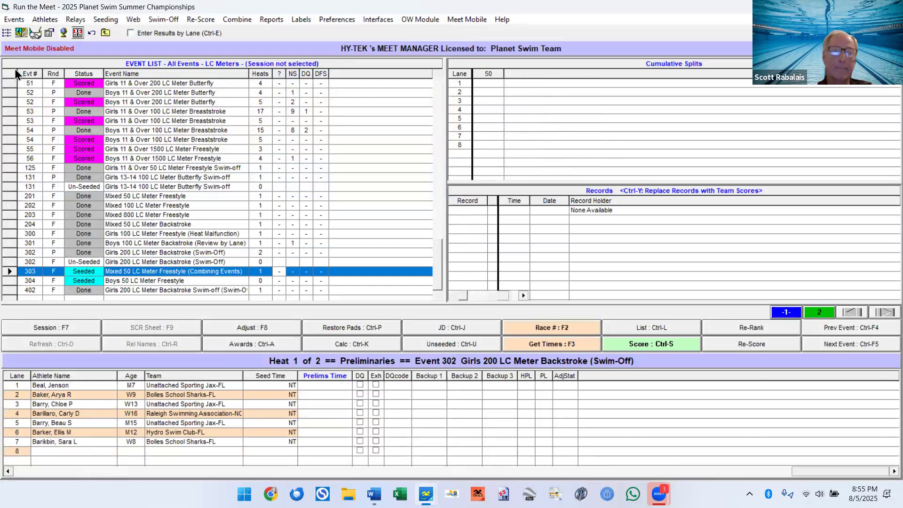
Step: Adjust event 303's heat so the girls swim in lanes 1–4 and the boys in lanes 6–8, leaving lane 5 empty, and save
left_click(250, 327)
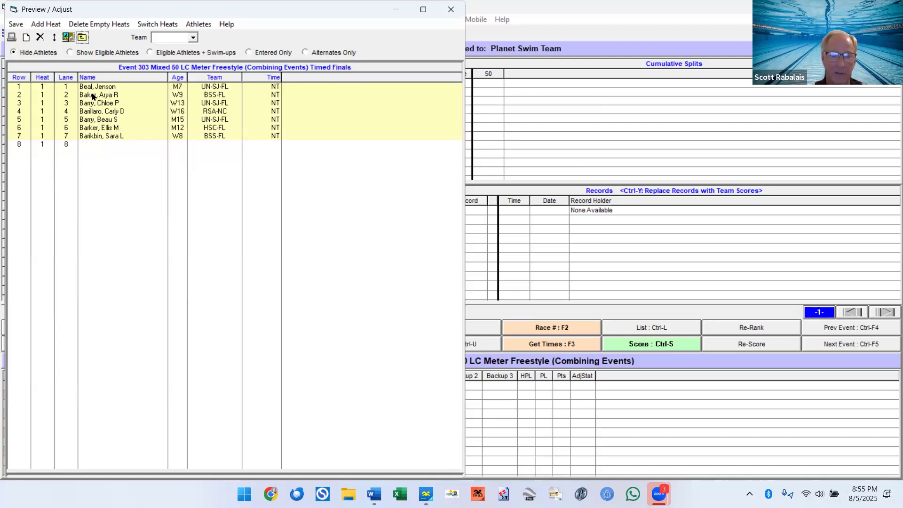
left_click_drag(98, 97, 101, 87)
left_click_drag(101, 122, 104, 144)
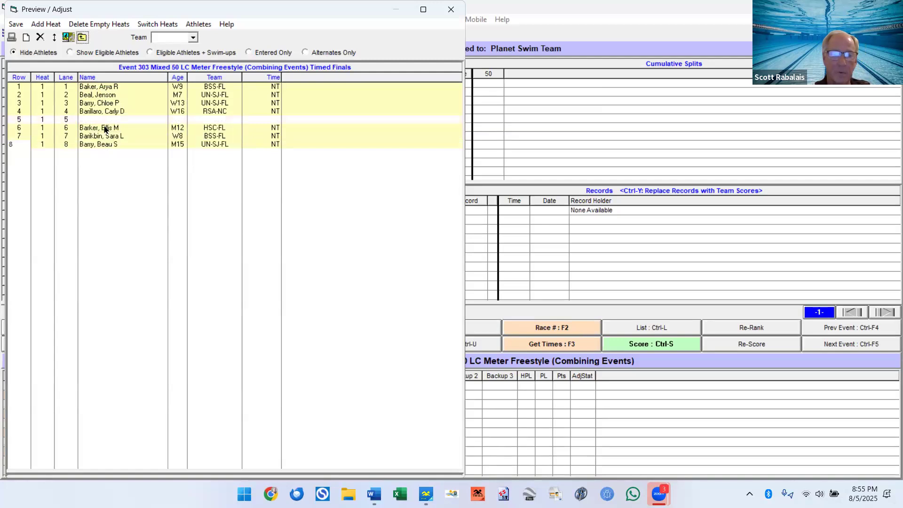
left_click_drag(105, 128, 108, 137)
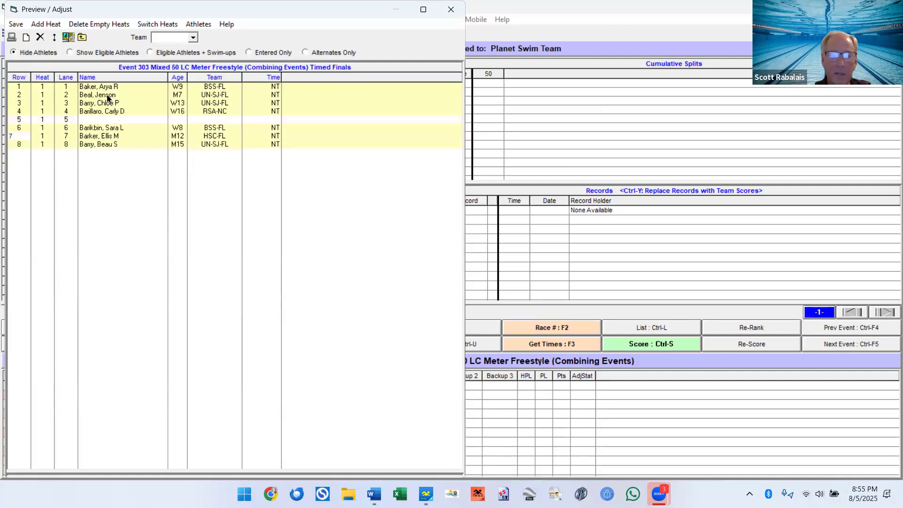
left_click_drag(108, 97, 108, 128)
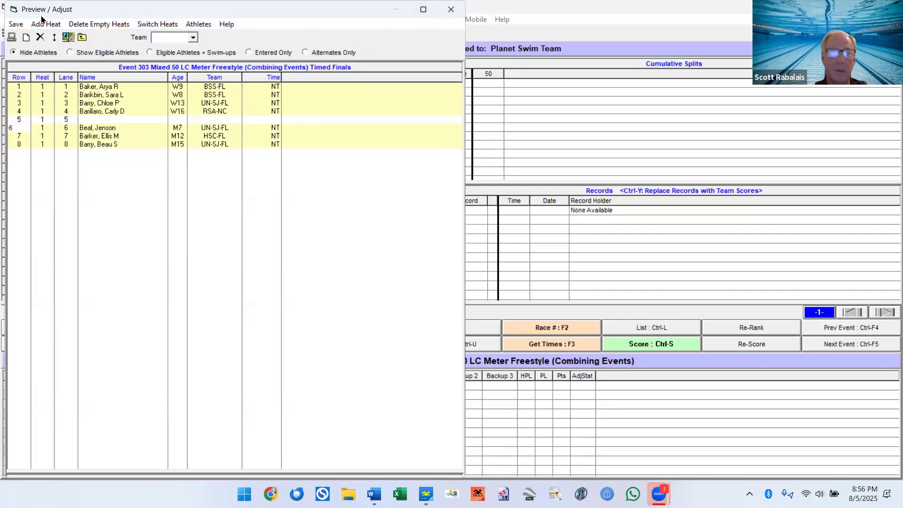
left_click(16, 25)
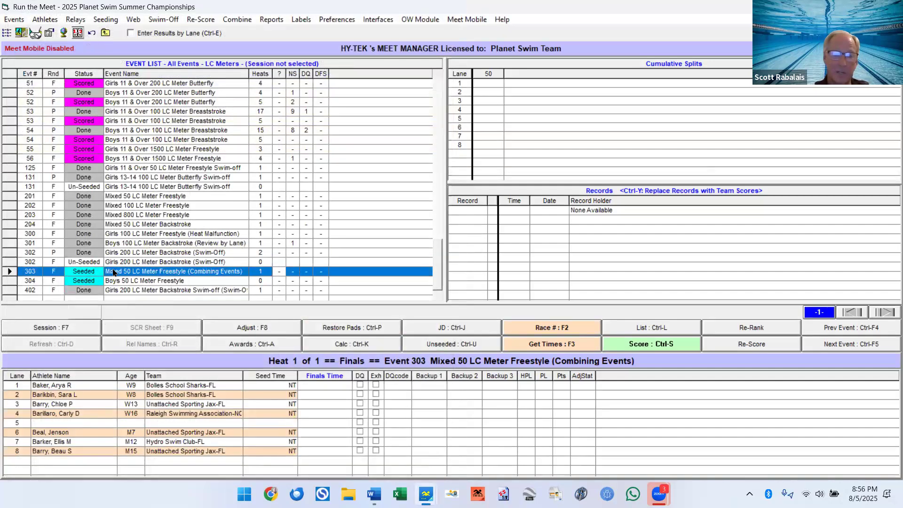
Step: Check event 304's lane assignments after the combination, and close Run the Meet
left_click(149, 281)
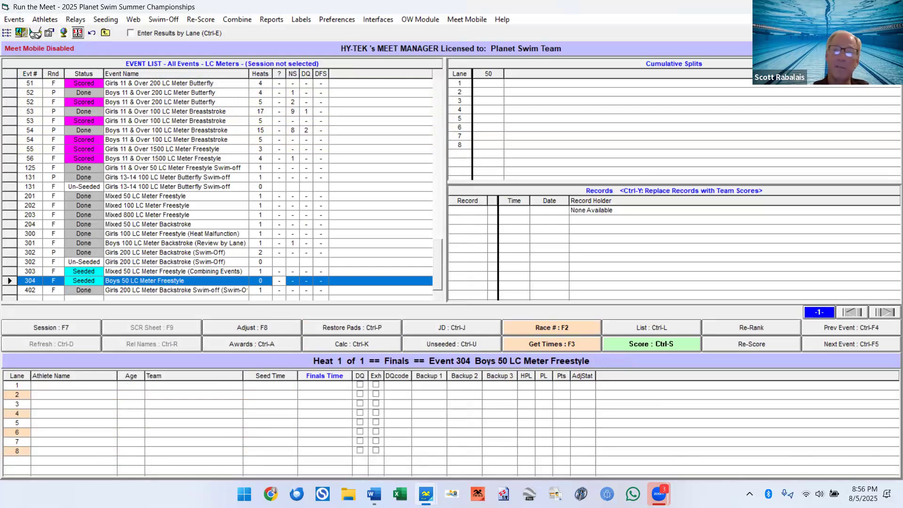
left_click(892, 7)
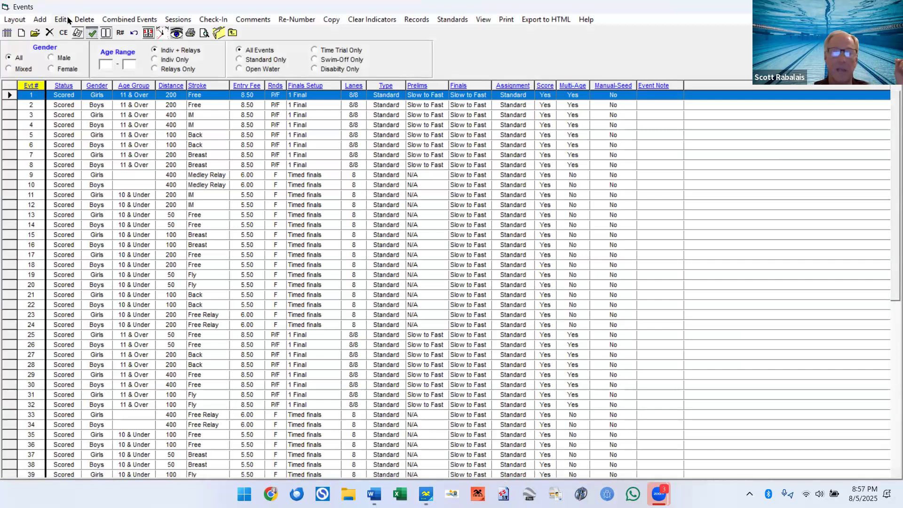
Step: Review the Re-number Events options from the Events list, cancel without renumbering, and close the list
left_click(295, 19)
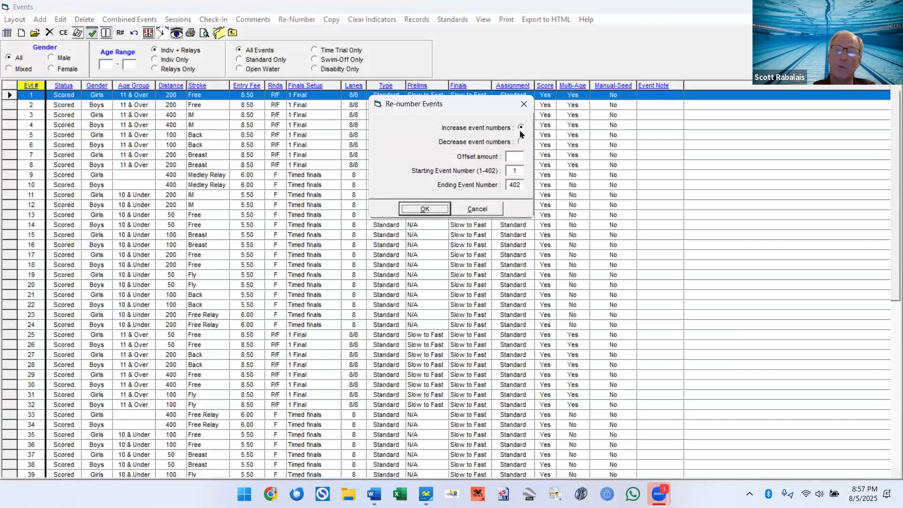
left_click(520, 160)
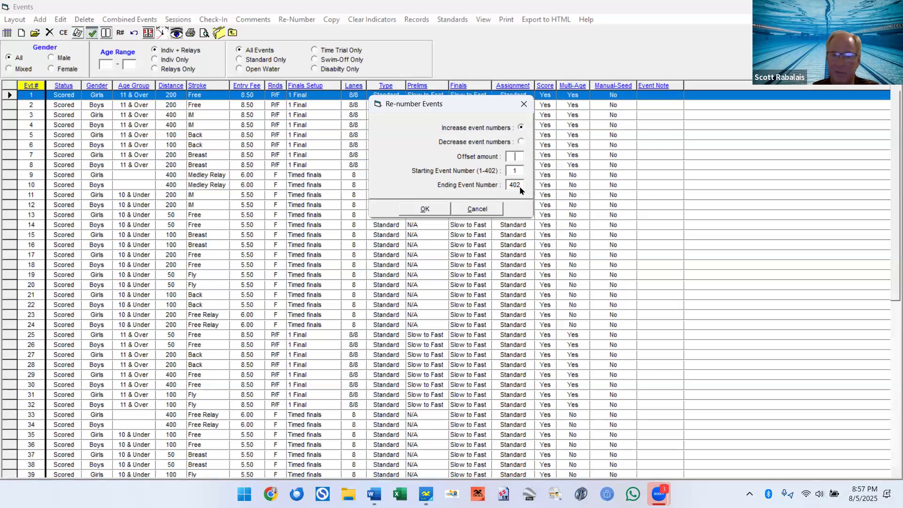
left_click(487, 214)
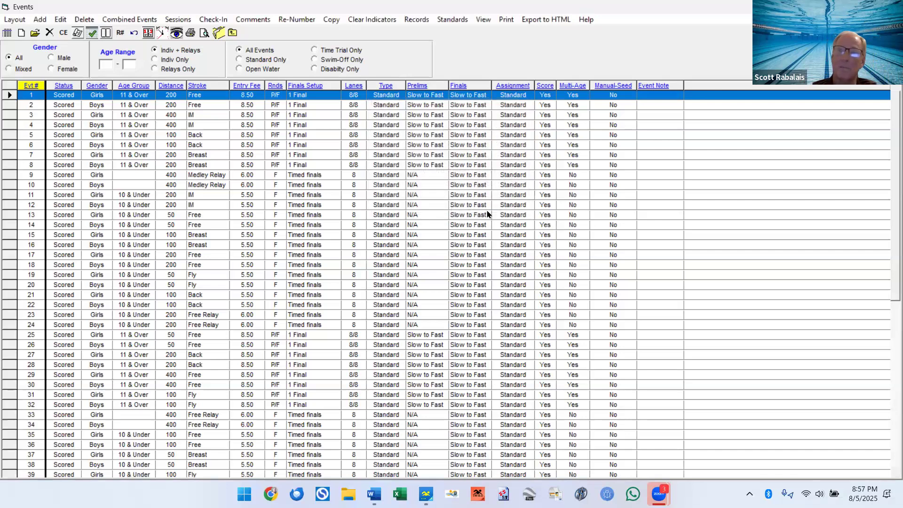
left_click(892, 6)
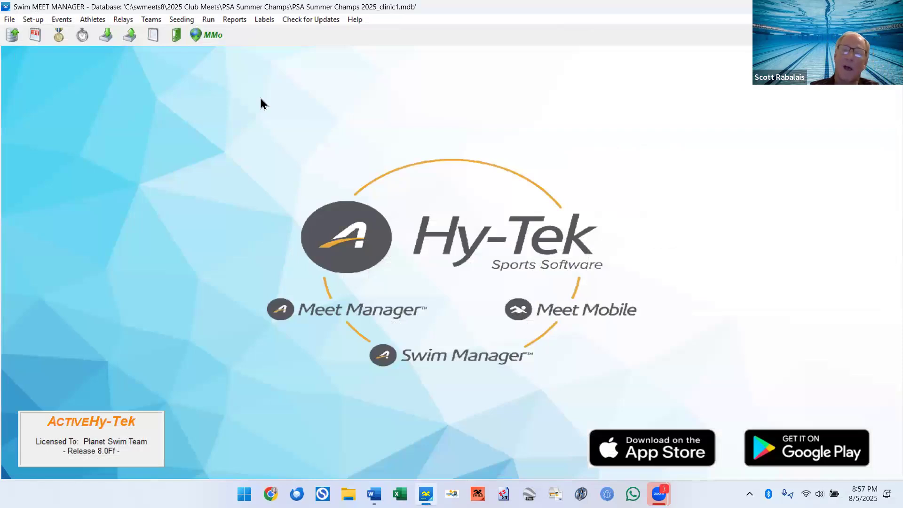
Step: Create a Meet Program report for all Friday Evening Finals events with logos in the footer, check the page footer, and close the report
left_click(235, 19)
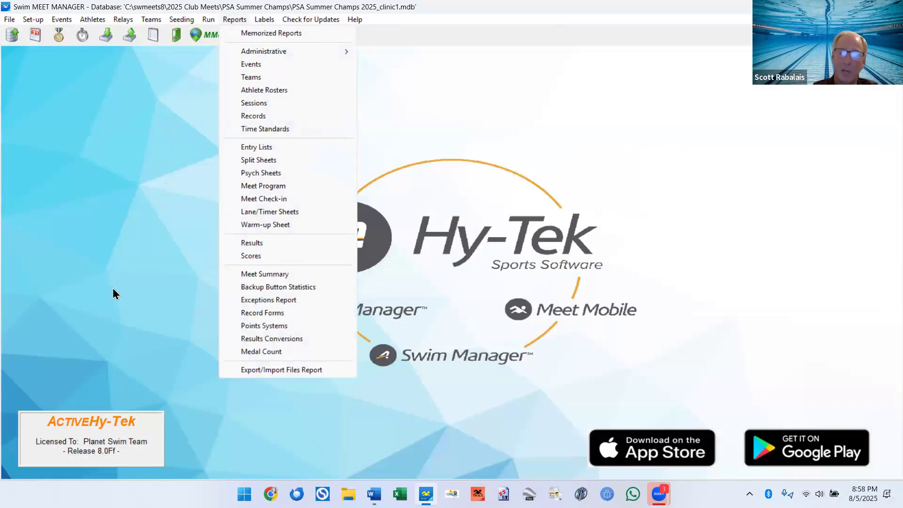
left_click(269, 187)
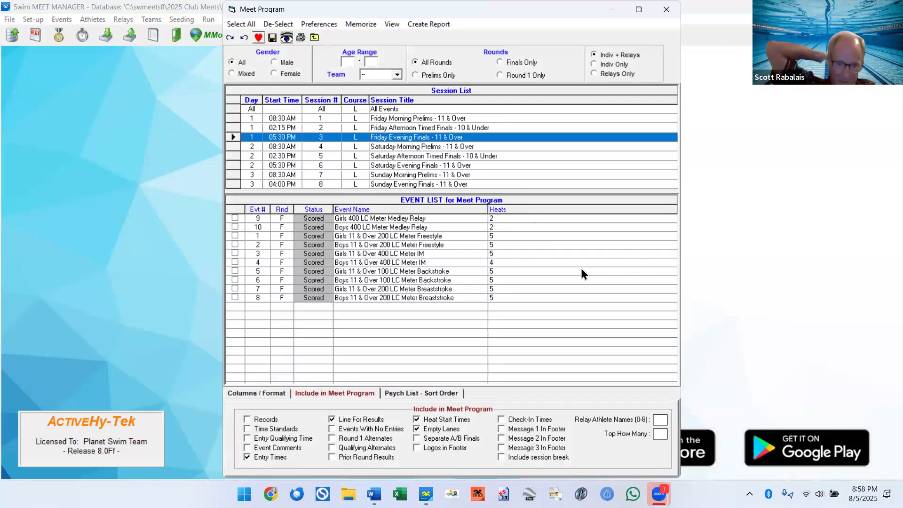
left_click(417, 448)
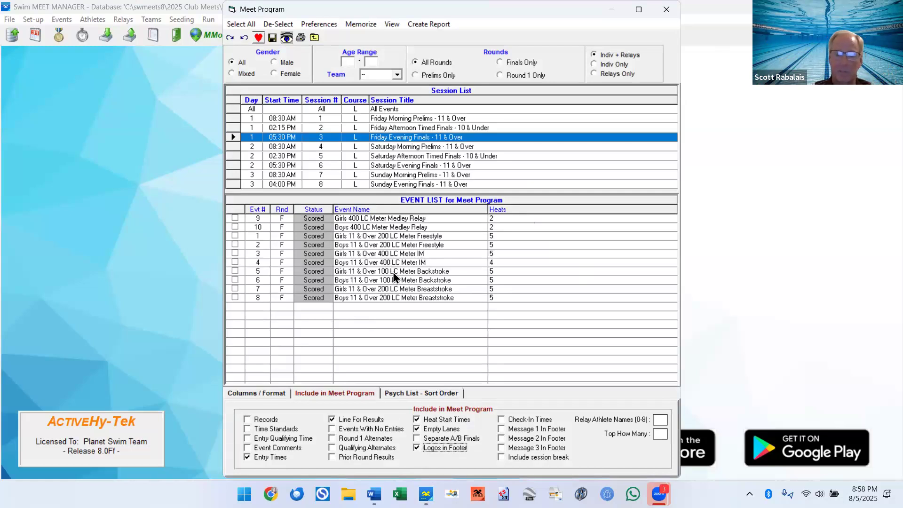
left_click(241, 25)
left_click(433, 28)
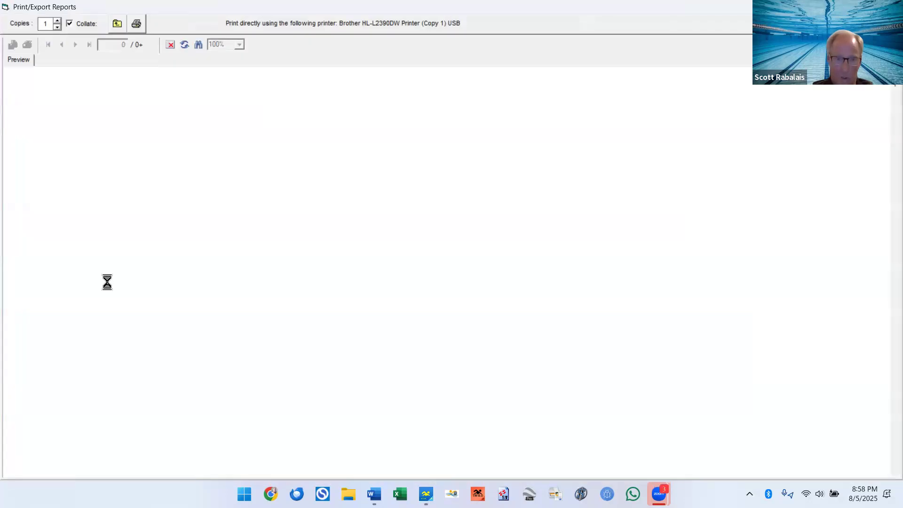
scroll(243, 281, "down", 5)
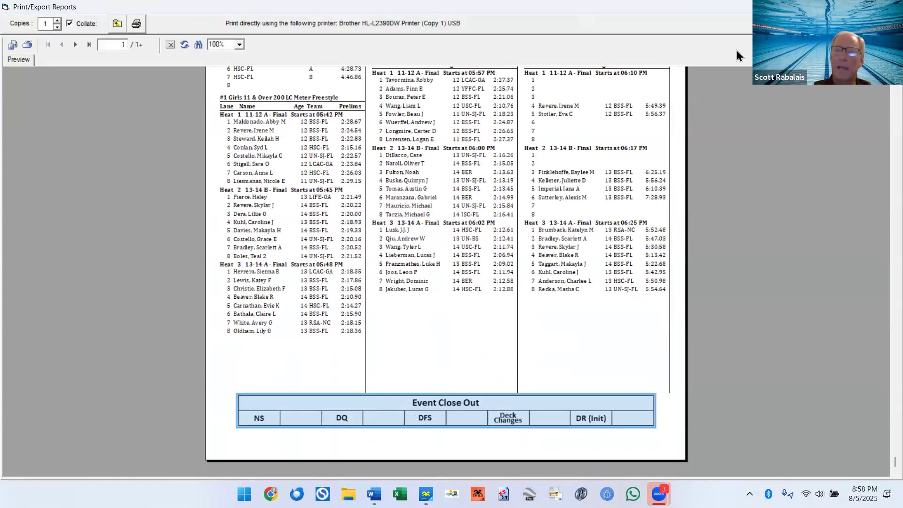
left_click(892, 7)
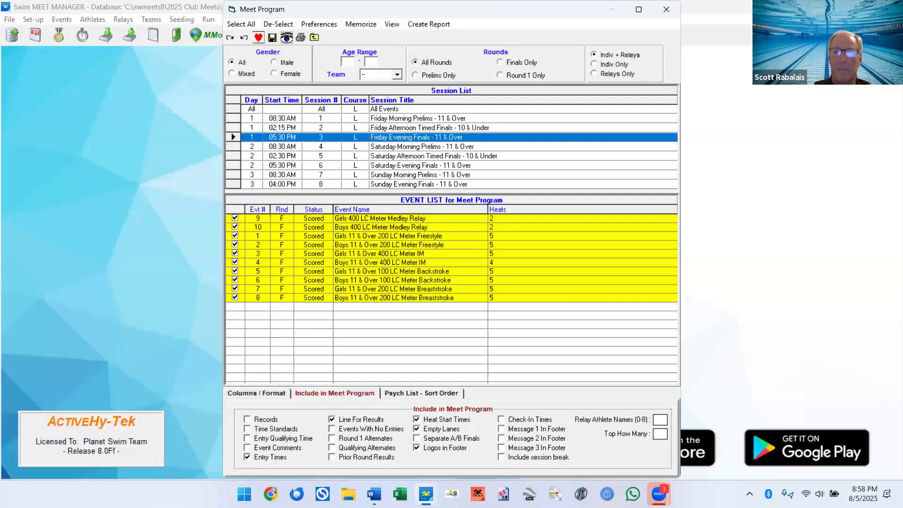
left_click(667, 10)
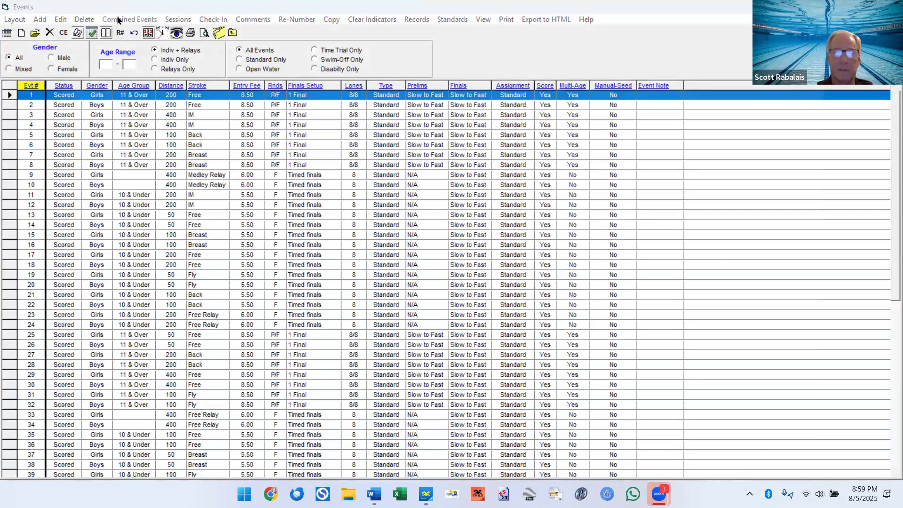
Step: Review the Add New Combined Event options from the Events list, cancel without adding one, and close the combined events and events lists
left_click(118, 20)
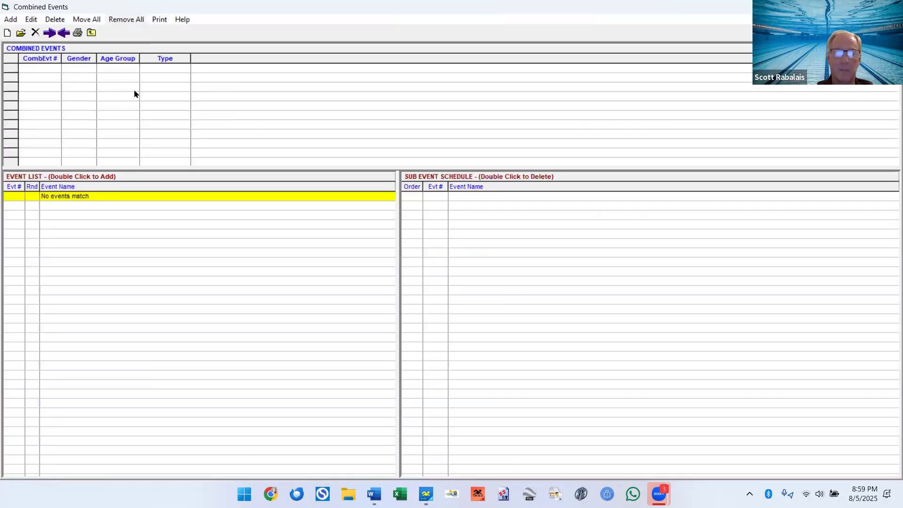
left_click(11, 20)
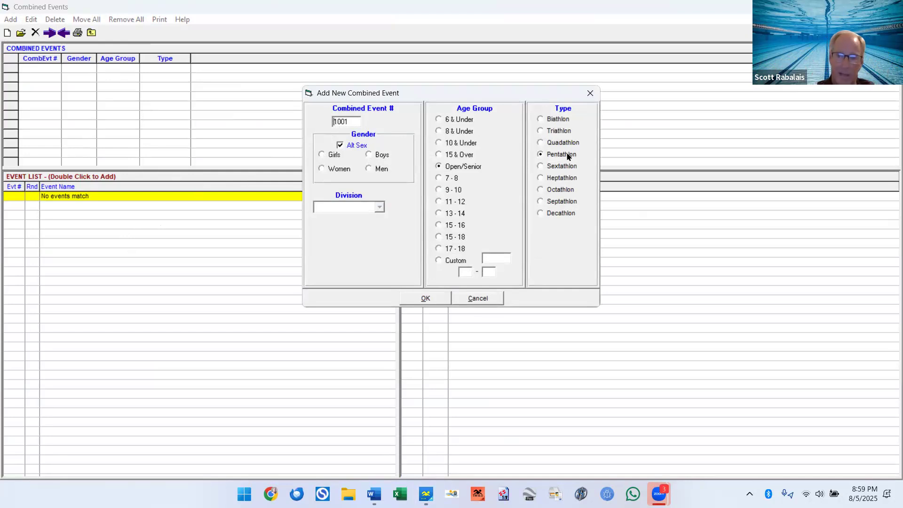
left_click(487, 302)
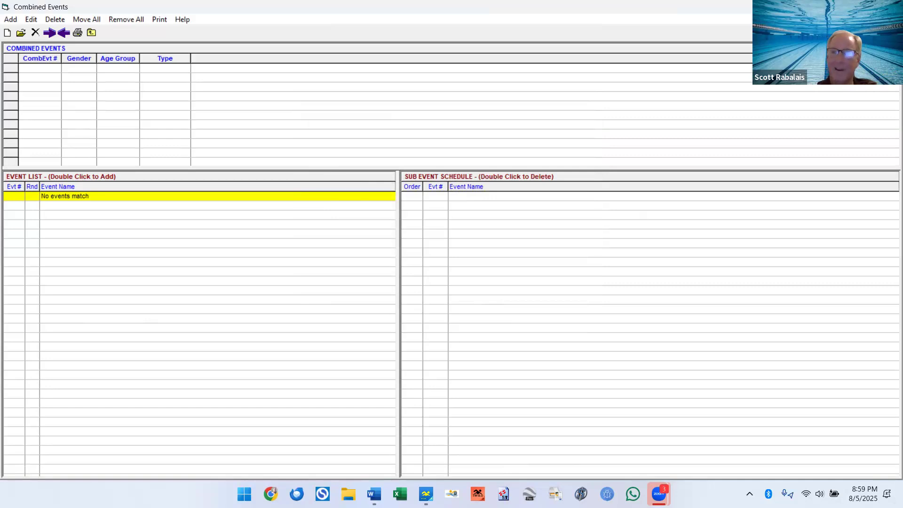
left_click(891, 7)
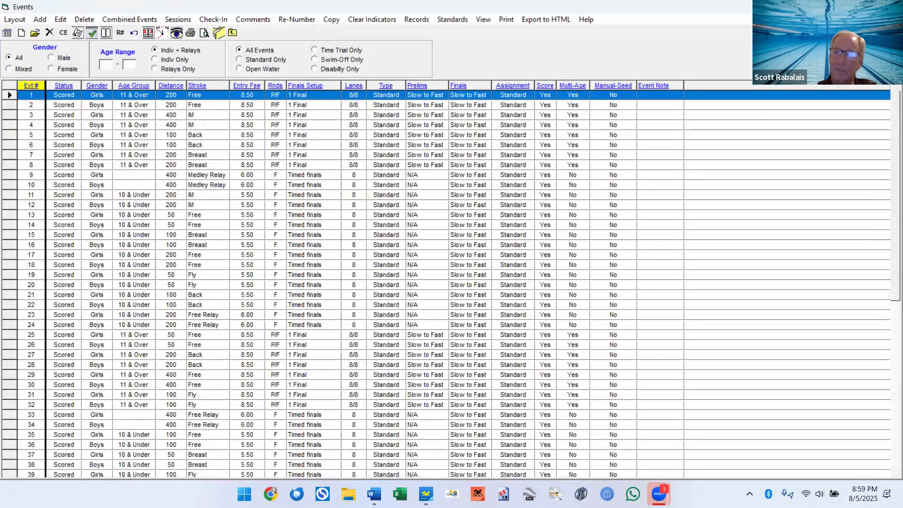
left_click(892, 8)
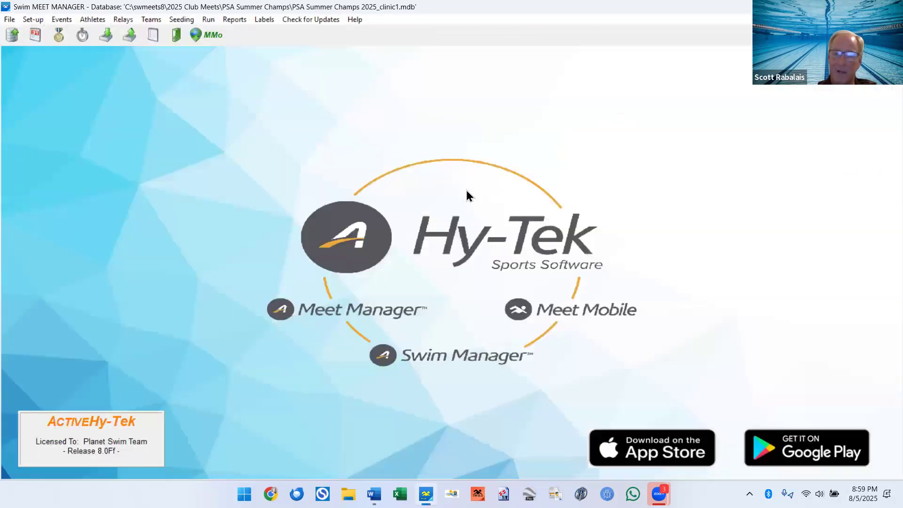